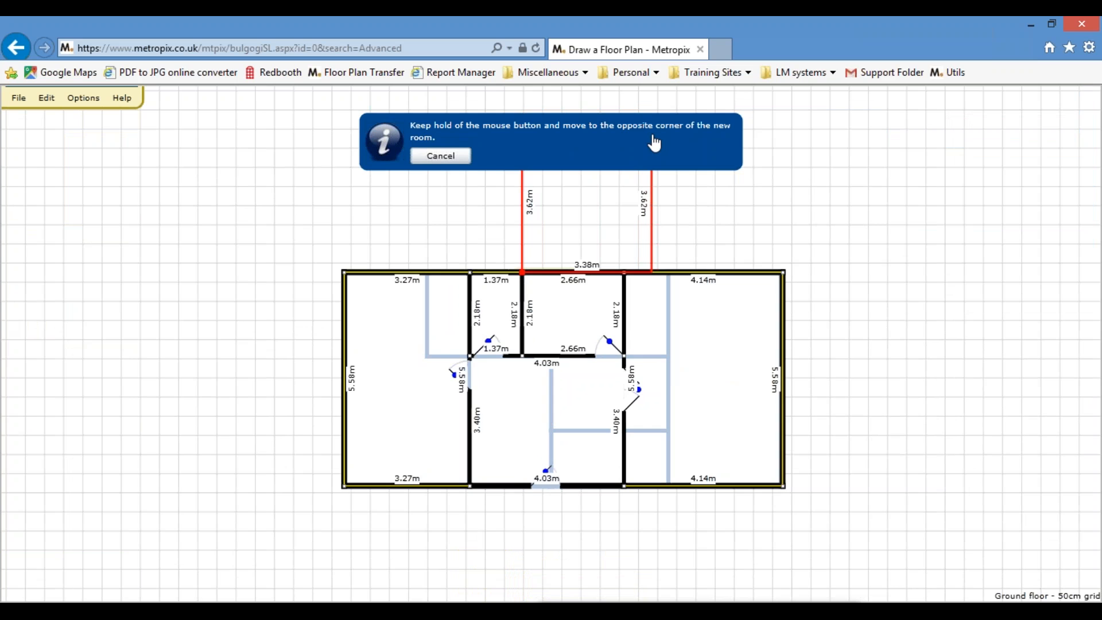
# Discard the new room and turn on Expert Mode for the floor plan
pyautogui.click(617, 477)
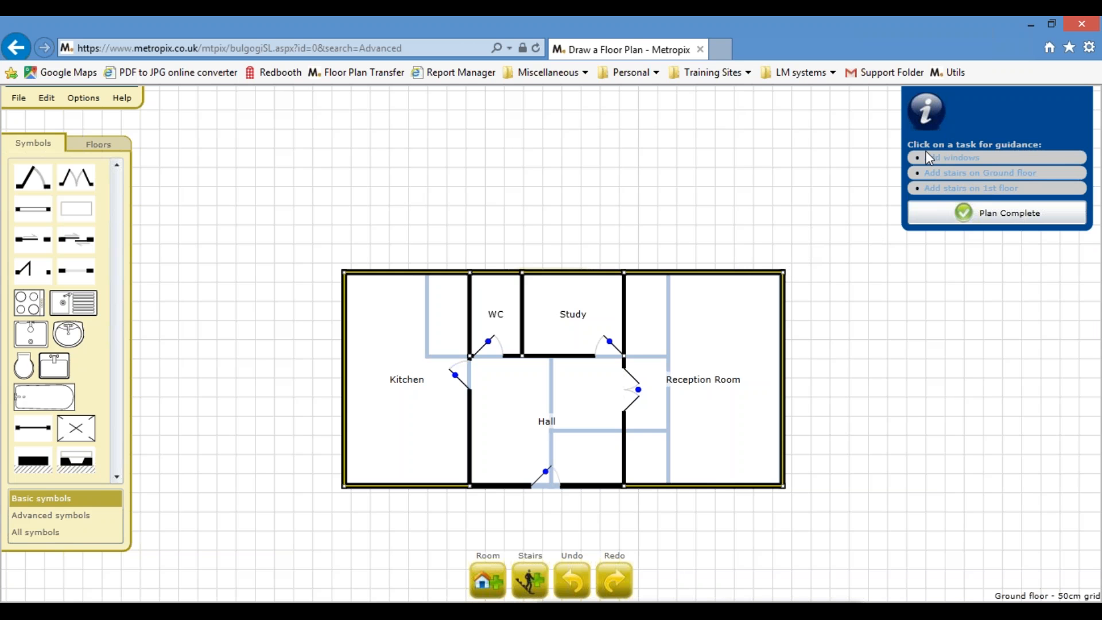
pyautogui.click(80, 98)
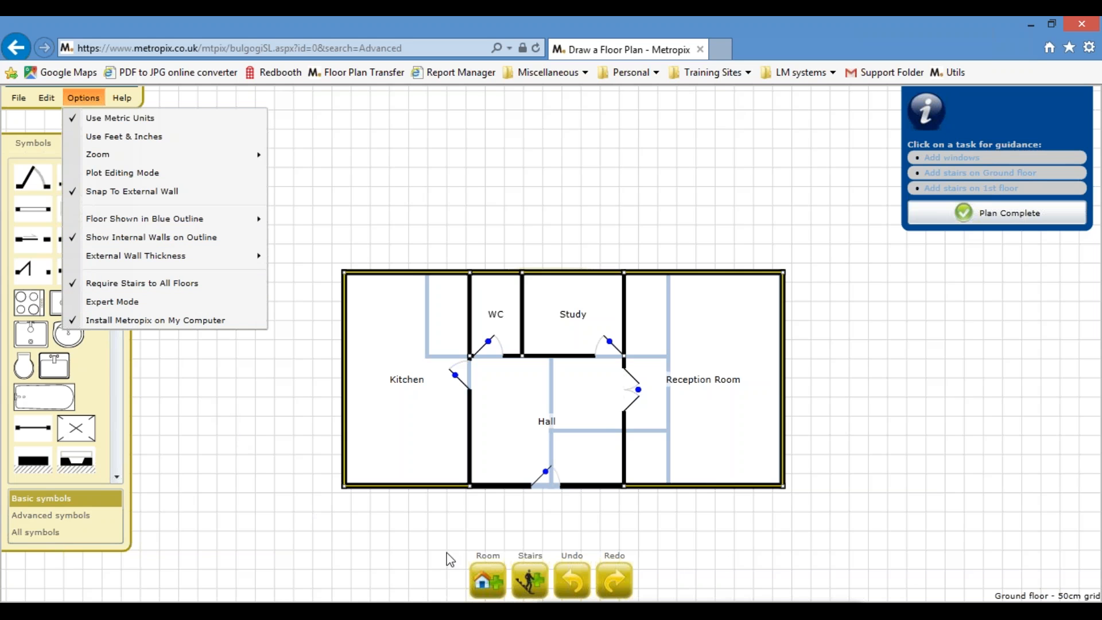
pyautogui.click(198, 502)
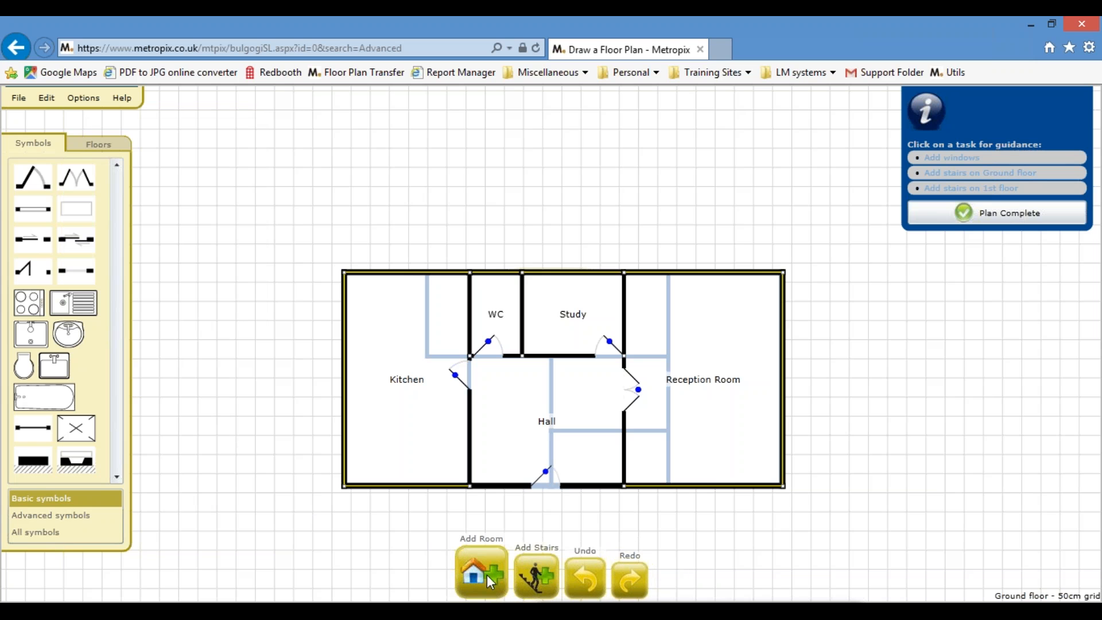
pyautogui.click(84, 99)
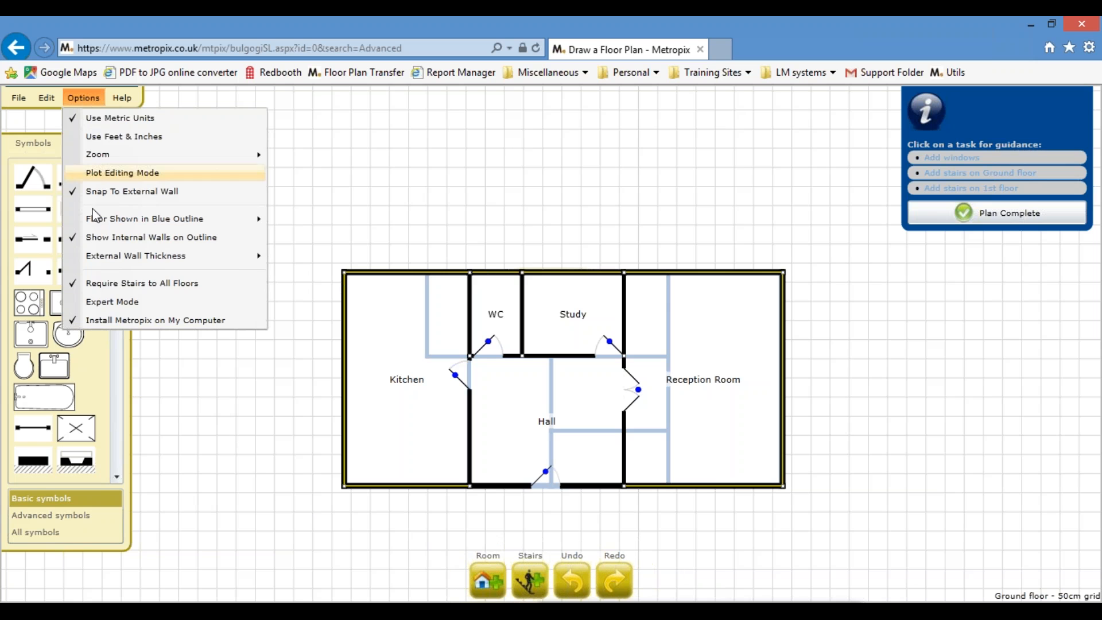
pyautogui.click(100, 303)
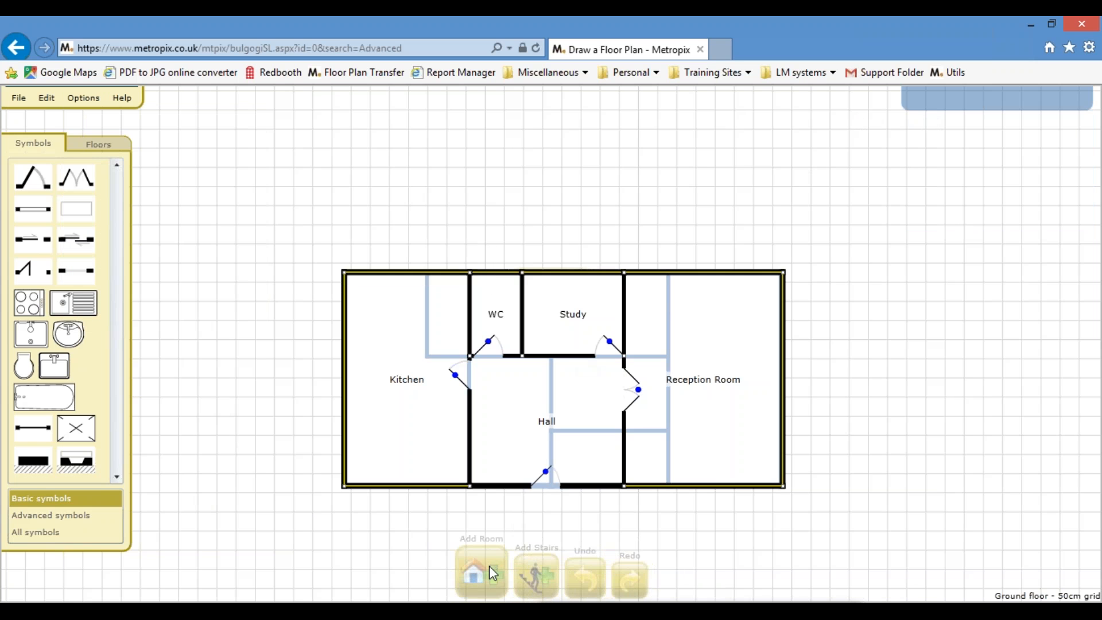
pyautogui.click(489, 557)
pyautogui.click(474, 278)
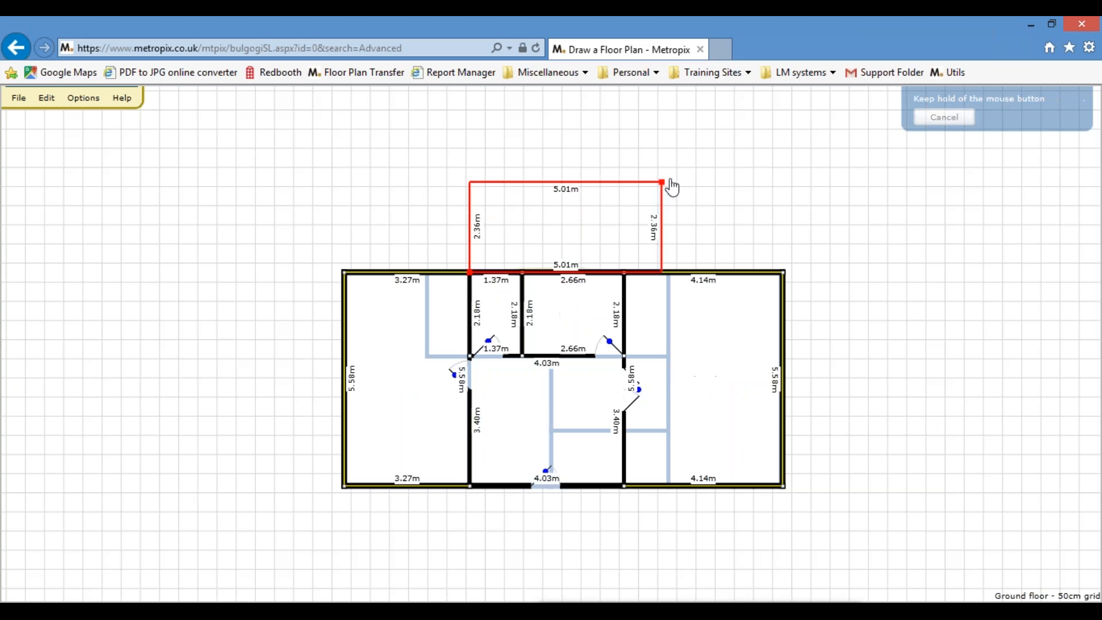
pyautogui.click(689, 170)
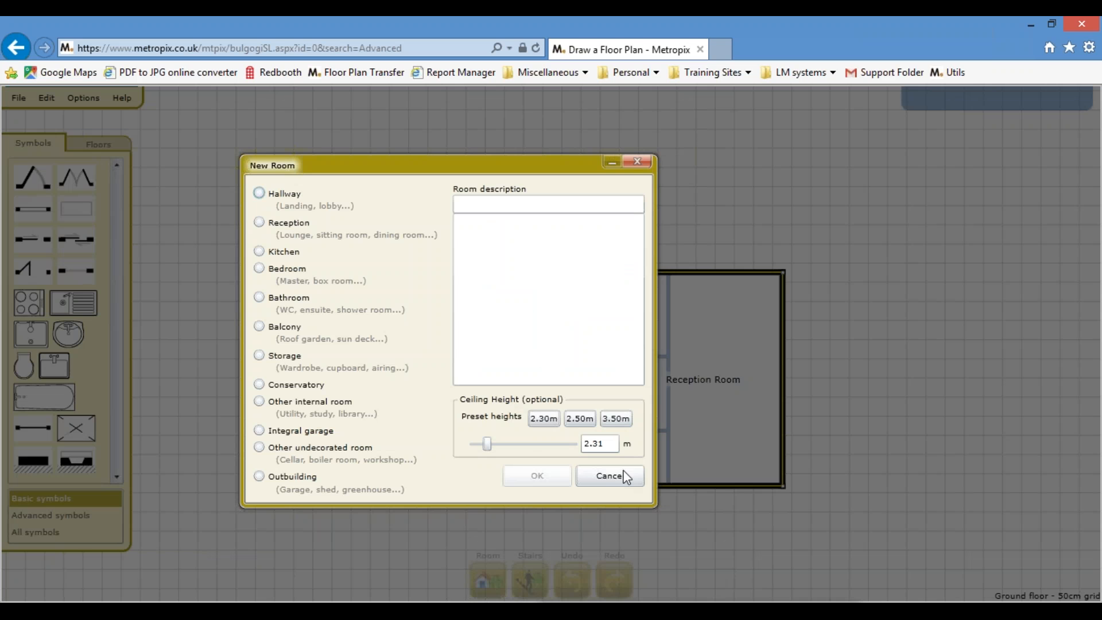
pyautogui.click(609, 476)
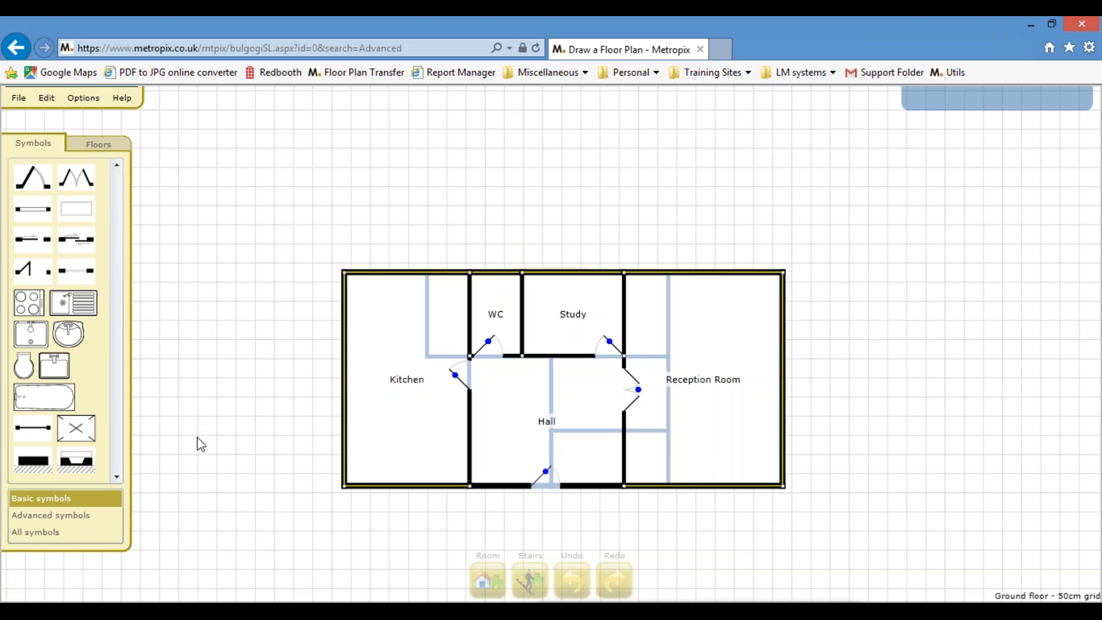
# Move the kitchen door along the hall wall so it sits 1.32 m from both ends of that wall section
pyautogui.moveTo(450, 384); pyautogui.dragTo(457, 431)
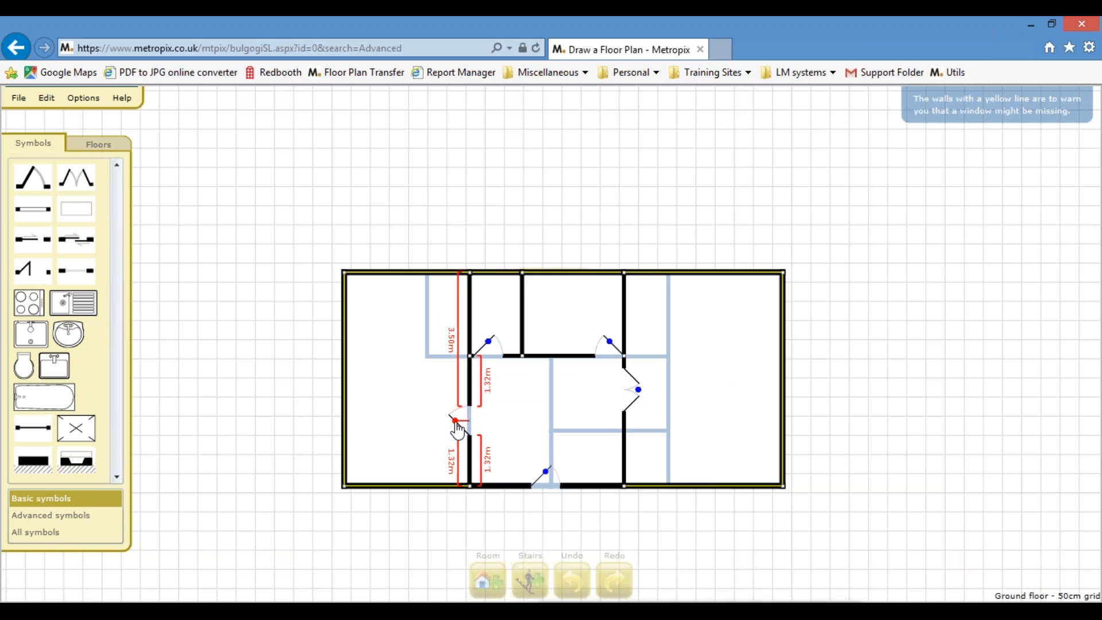
pyautogui.moveTo(458, 429); pyautogui.dragTo(457, 429)
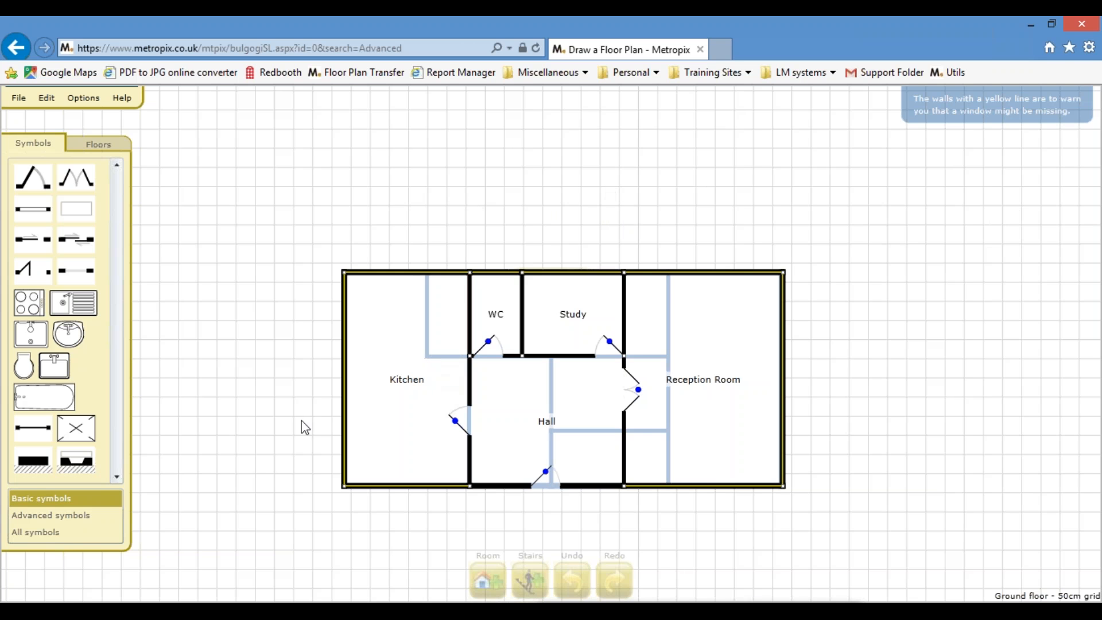
# Place a fireplace midway on the kitchen's outer side wall, with a depth of 0.24 m and a hearth depth of 0.16 m
pyautogui.moveTo(75, 466); pyautogui.dragTo(367, 389)
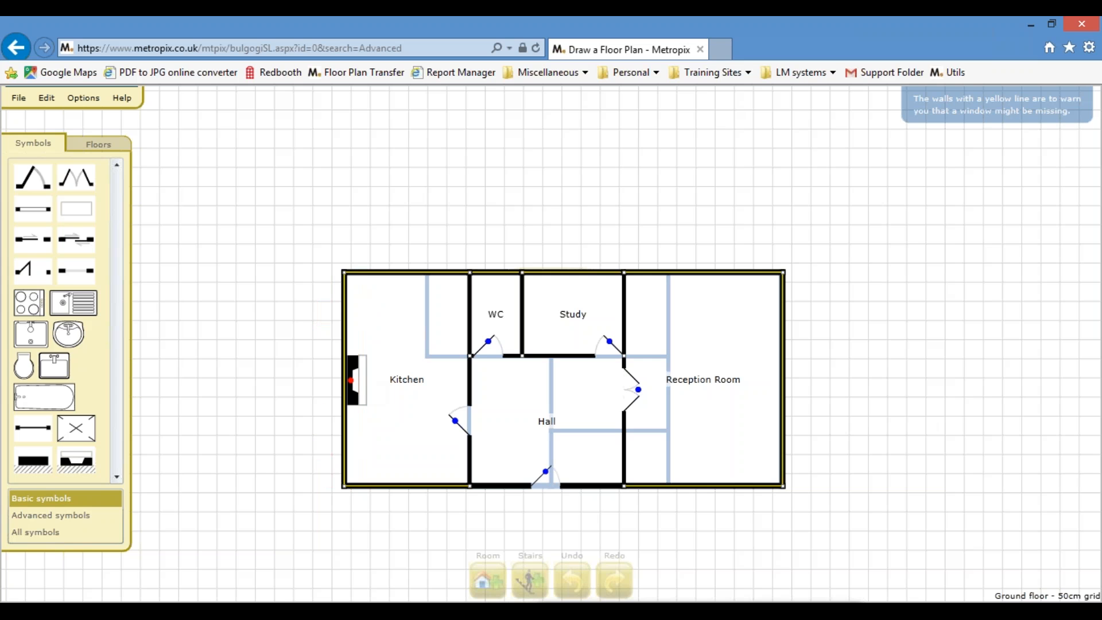
pyautogui.click(354, 387)
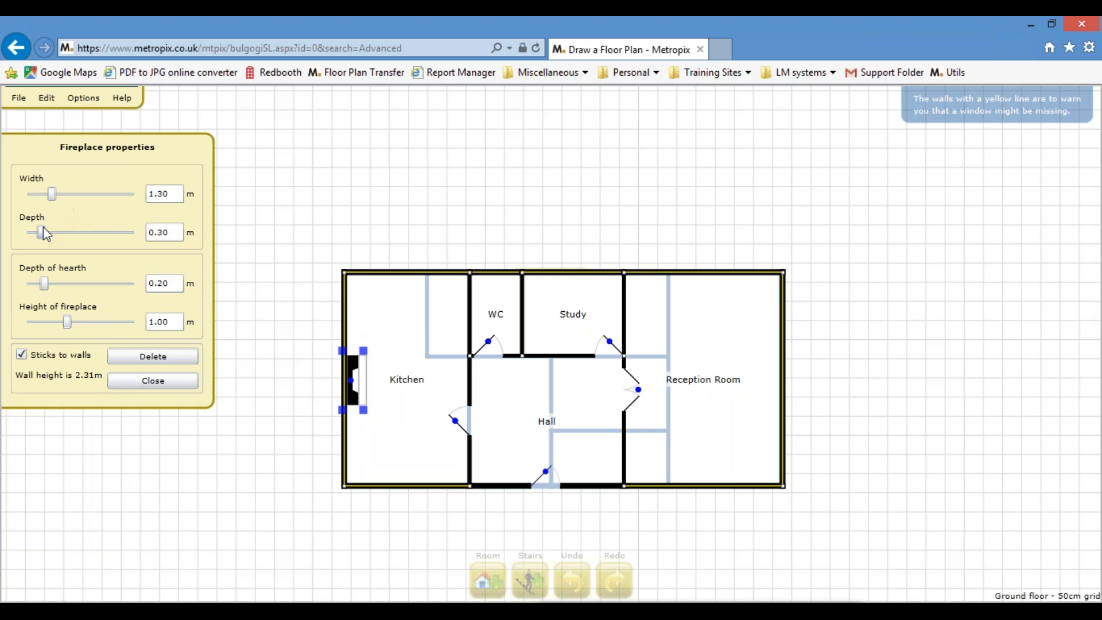
pyautogui.moveTo(44, 231); pyautogui.dragTo(39, 230)
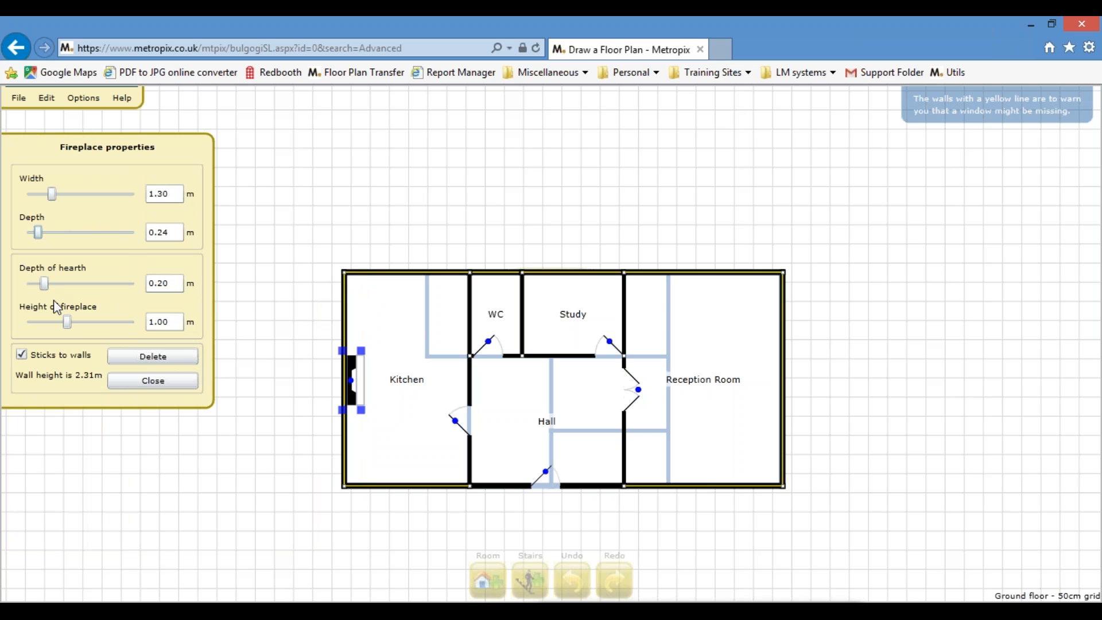
pyautogui.moveTo(47, 290); pyautogui.dragTo(39, 290)
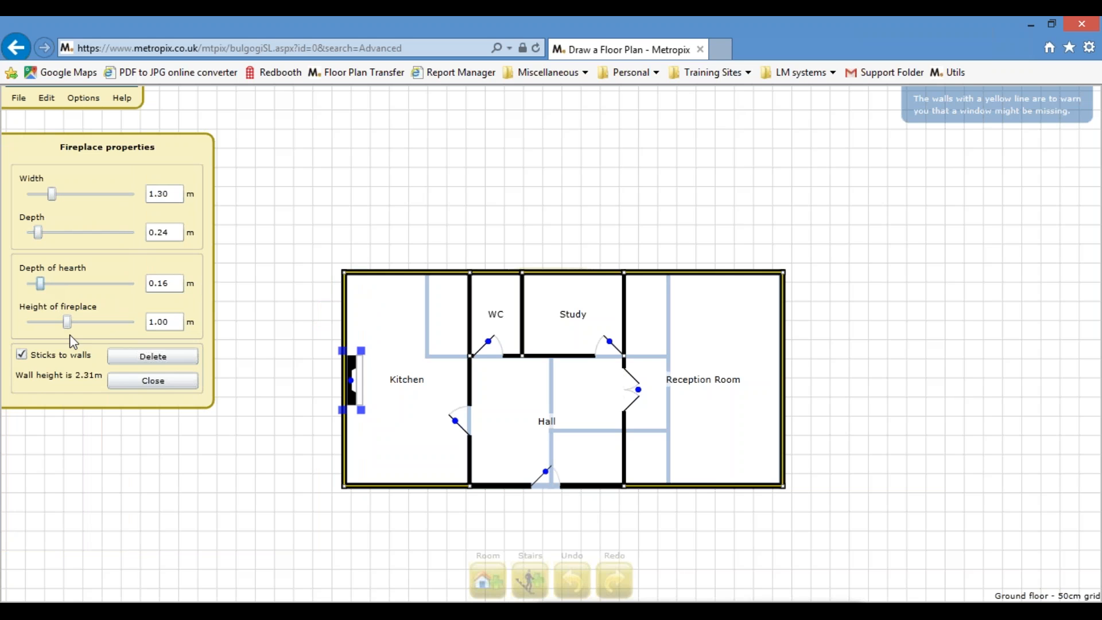
pyautogui.click(133, 381)
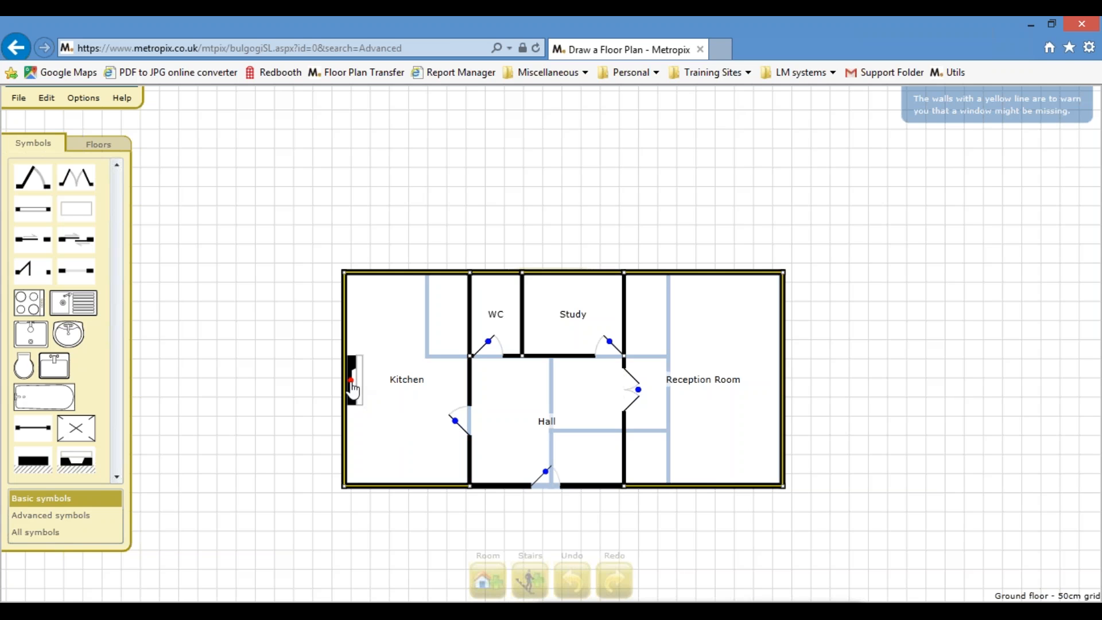
# Copy the fireplace to the reception room's outer side wall and the reception room's double doors to the kitchen's upper external wall
pyautogui.moveTo(354, 389); pyautogui.dragTo(774, 389)
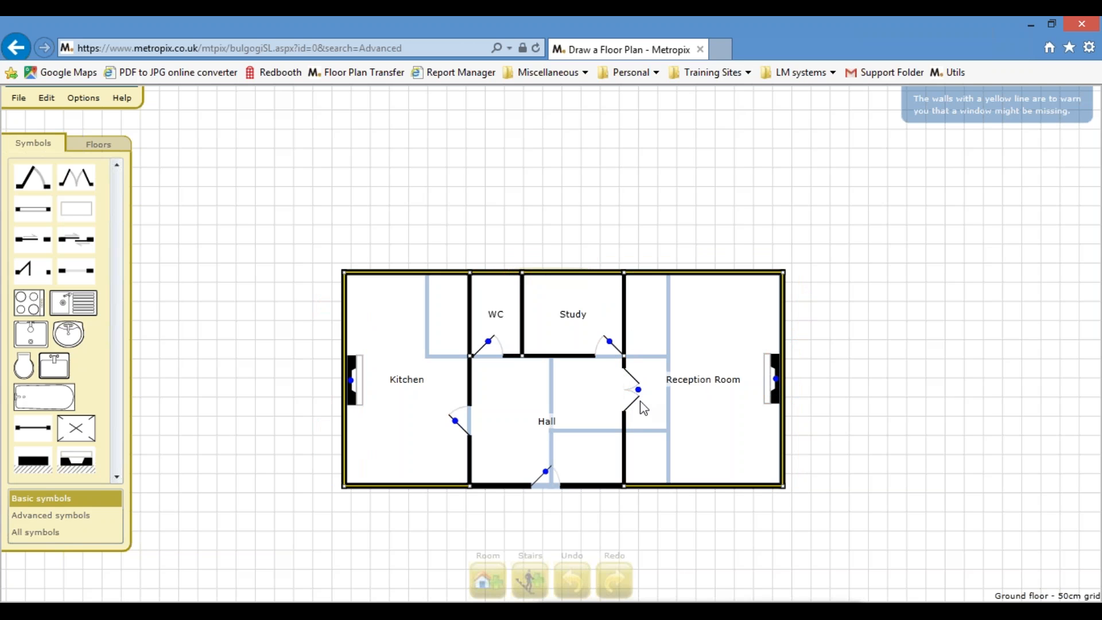
pyautogui.moveTo(639, 393); pyautogui.dragTo(414, 264)
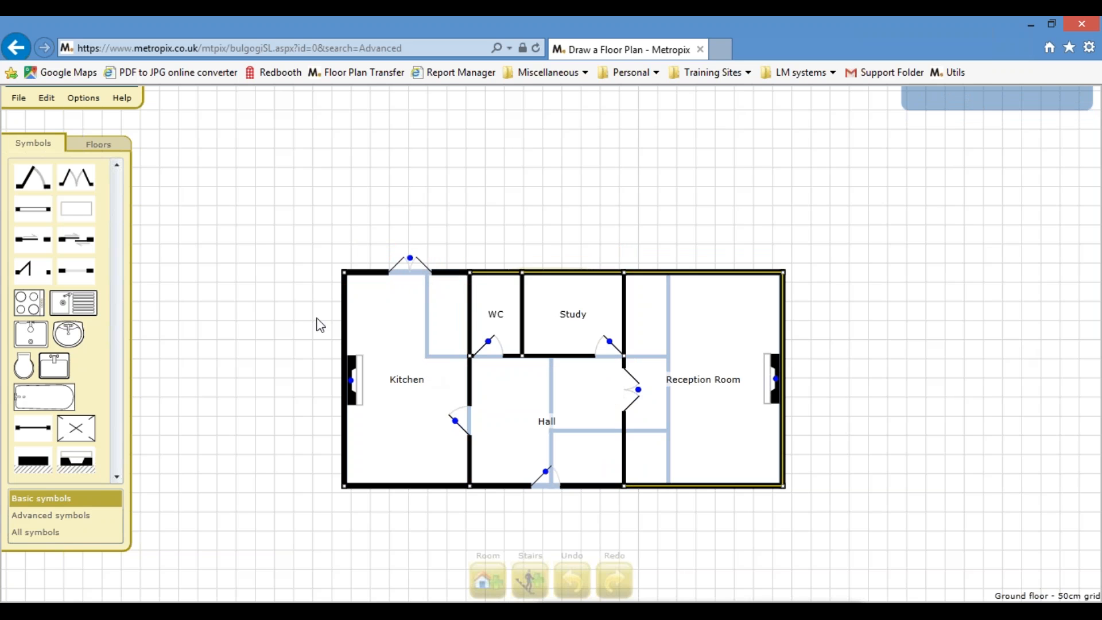
pyautogui.click(47, 99)
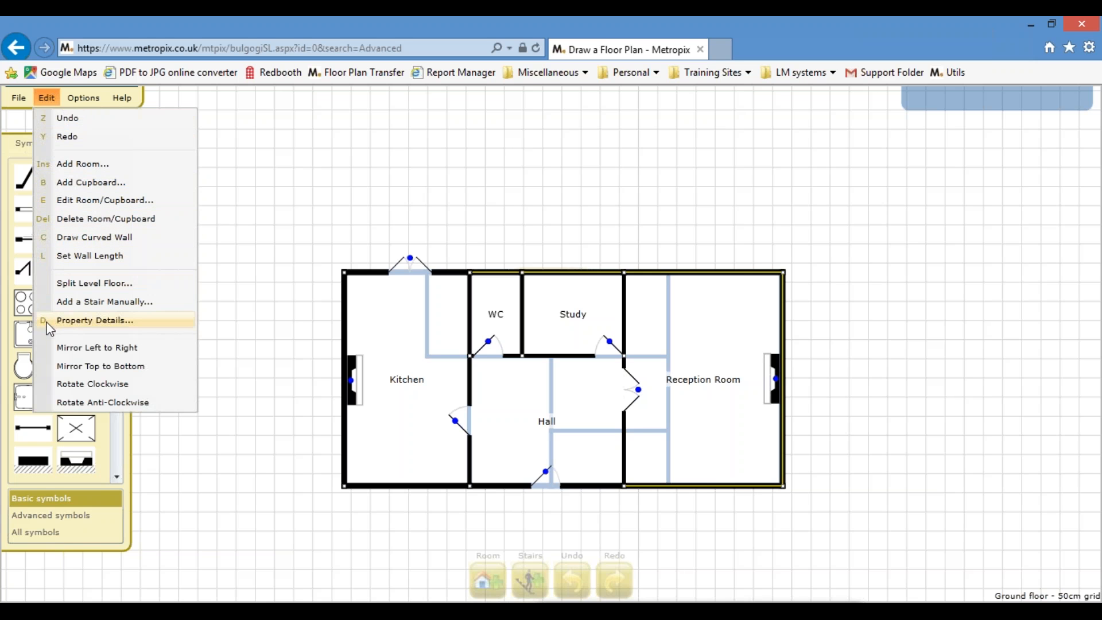
pyautogui.click(86, 97)
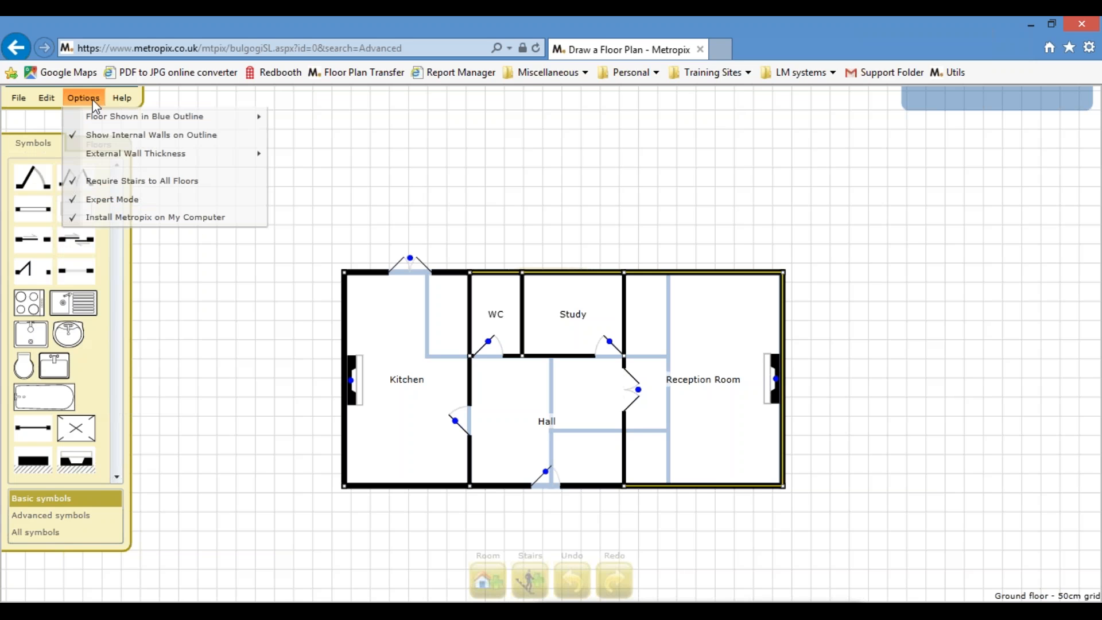
pyautogui.moveTo(98, 156)
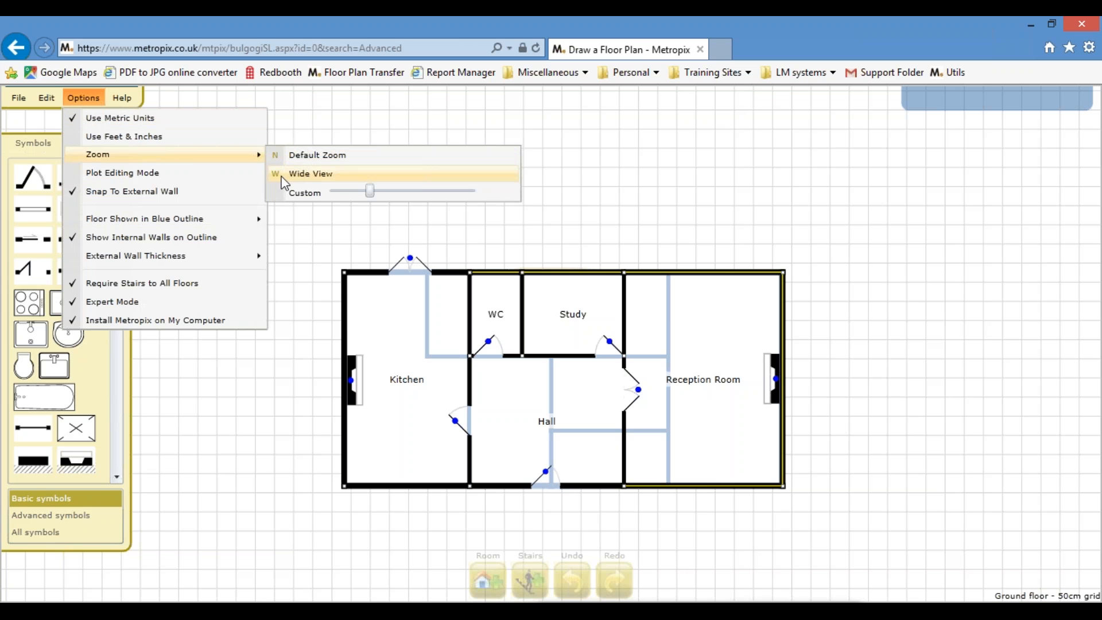
pyautogui.click(645, 220)
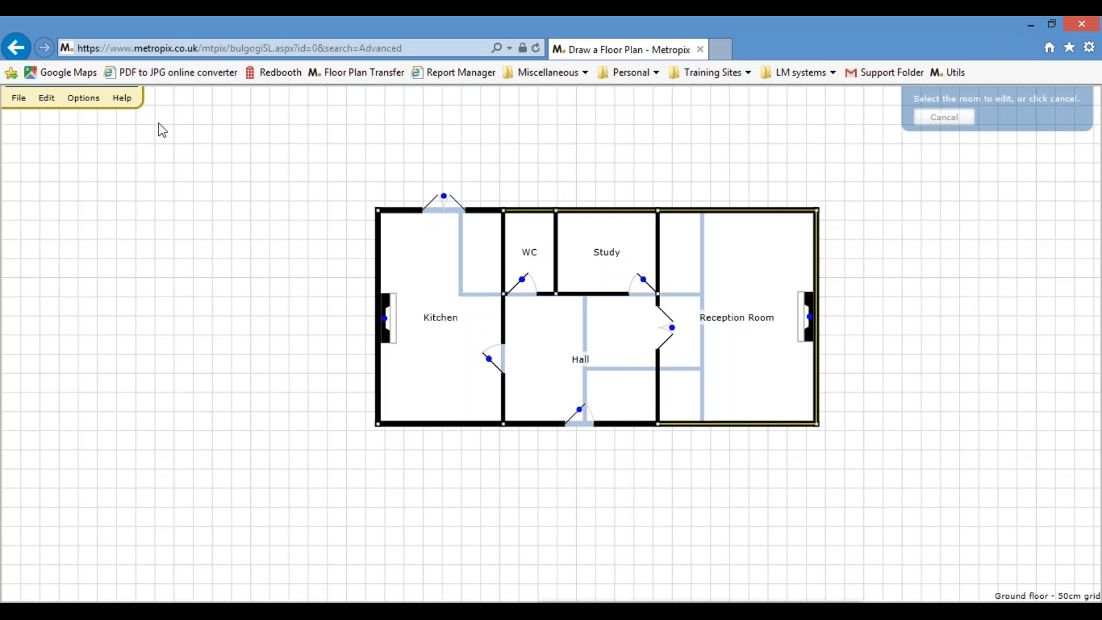
pyautogui.click(46, 97)
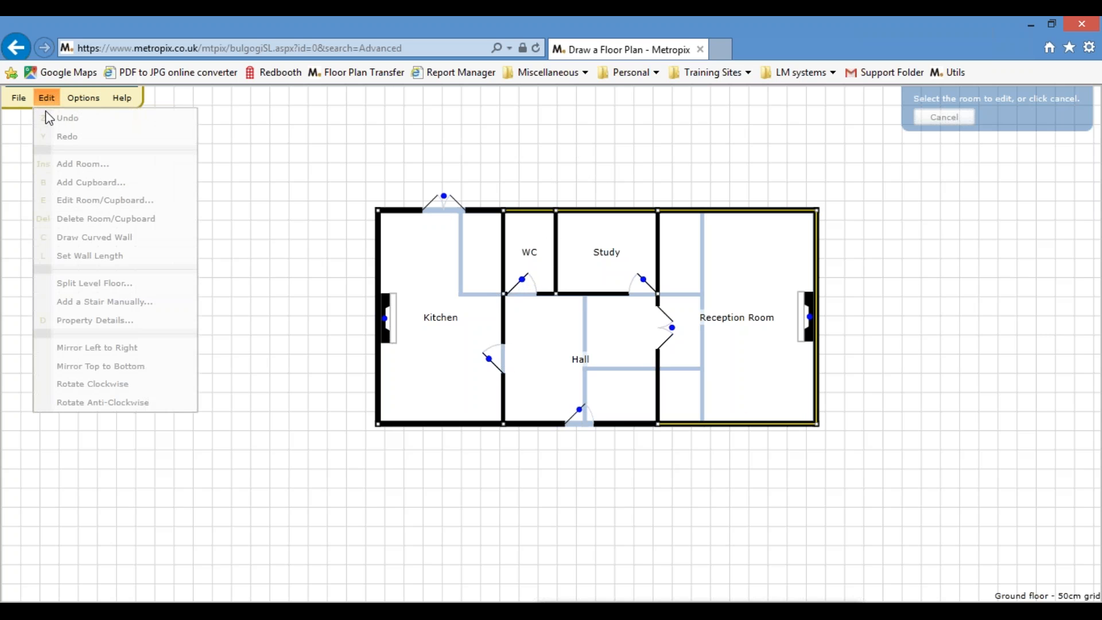
pyautogui.click(954, 116)
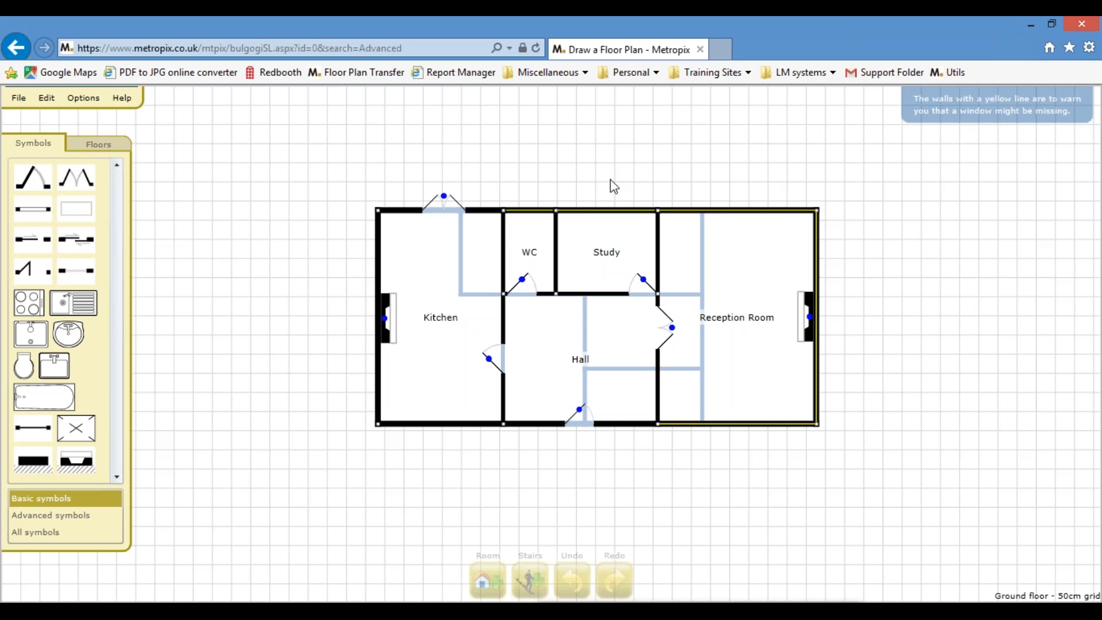
pyautogui.click(45, 99)
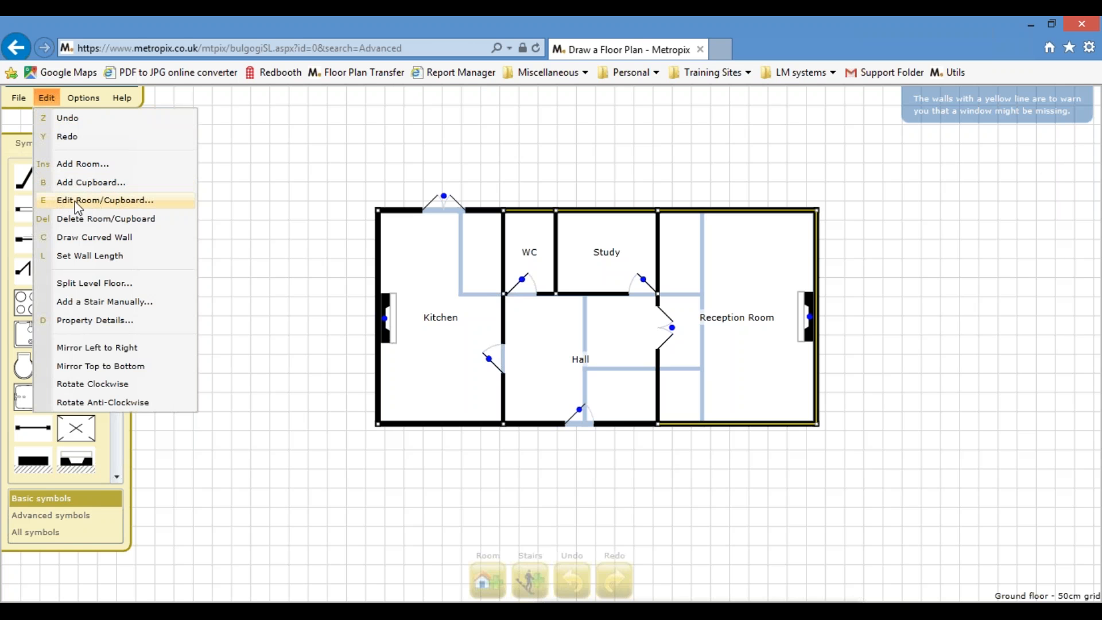
pyautogui.click(552, 472)
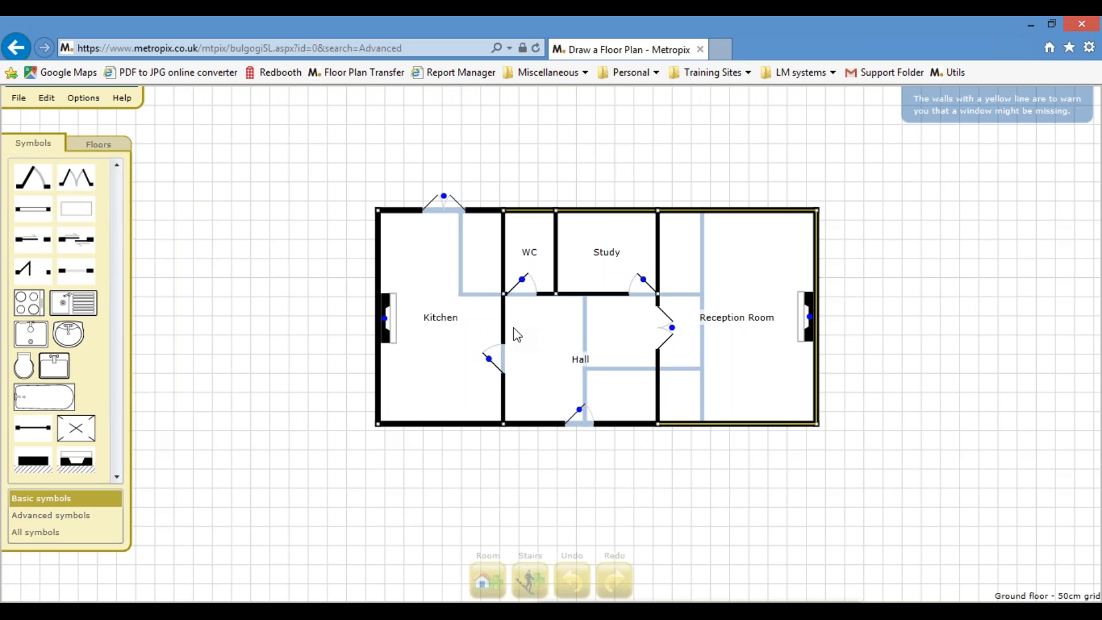
# Change the kitchen's room description to Kitchen/Breakfast Room
pyautogui.press('e')
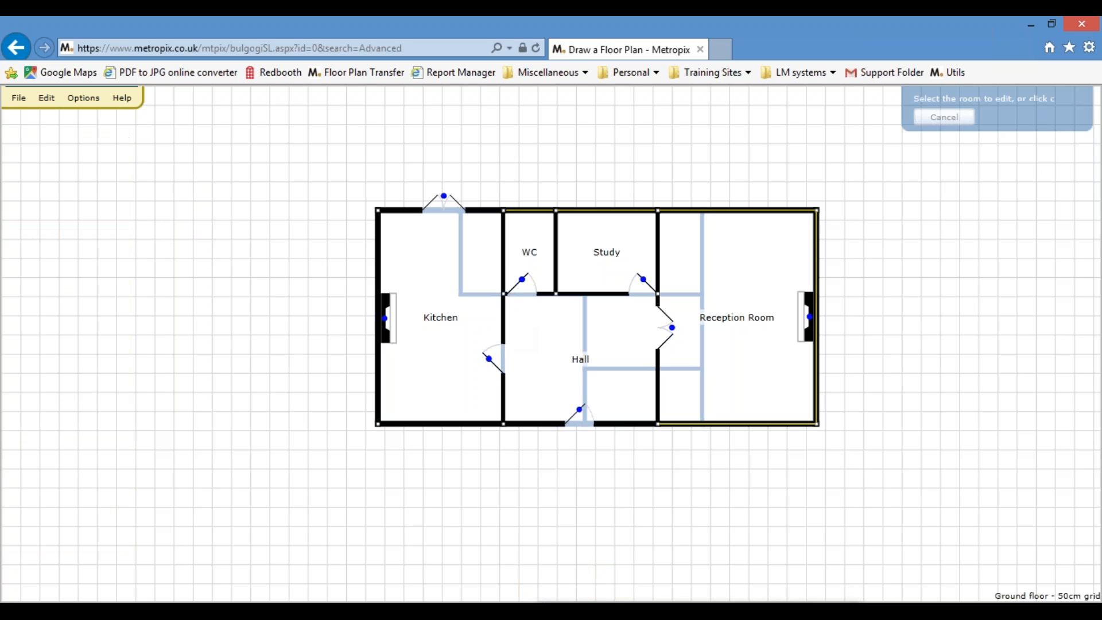
pyautogui.click(464, 298)
pyautogui.click(487, 239)
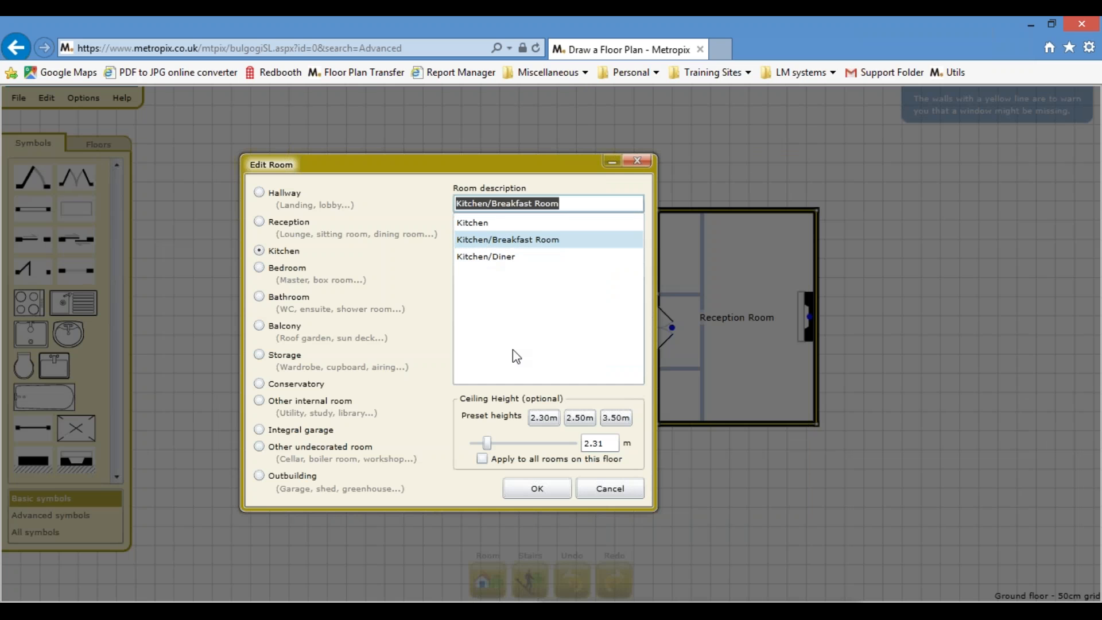
pyautogui.click(534, 486)
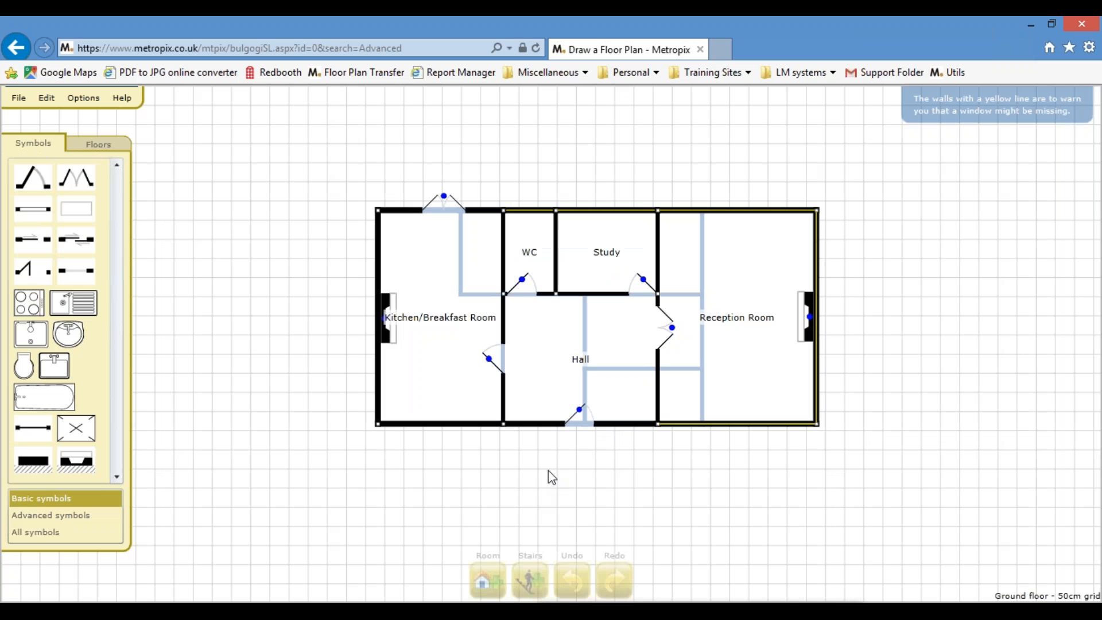
# Change the reception room's description to Sitting Room
pyautogui.click(721, 348)
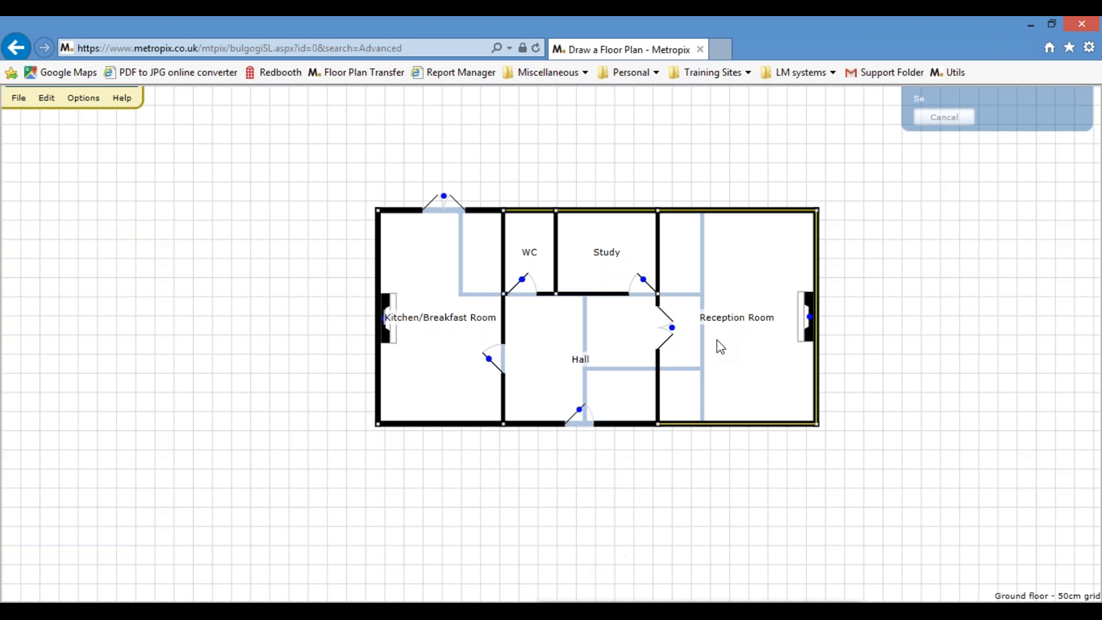
pyautogui.click(722, 327)
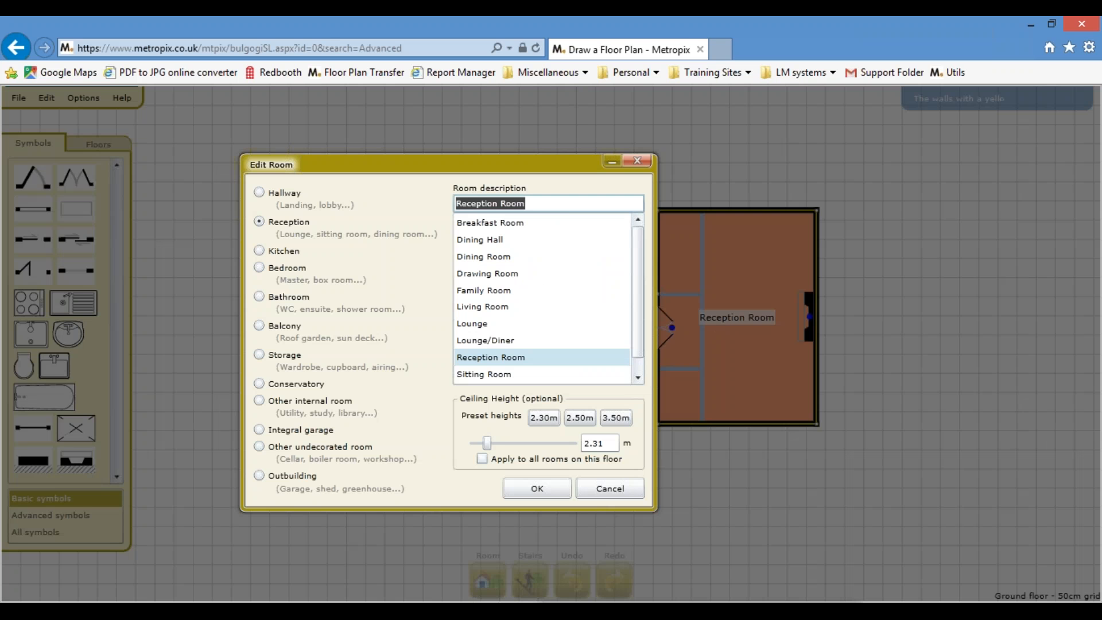
pyautogui.click(485, 376)
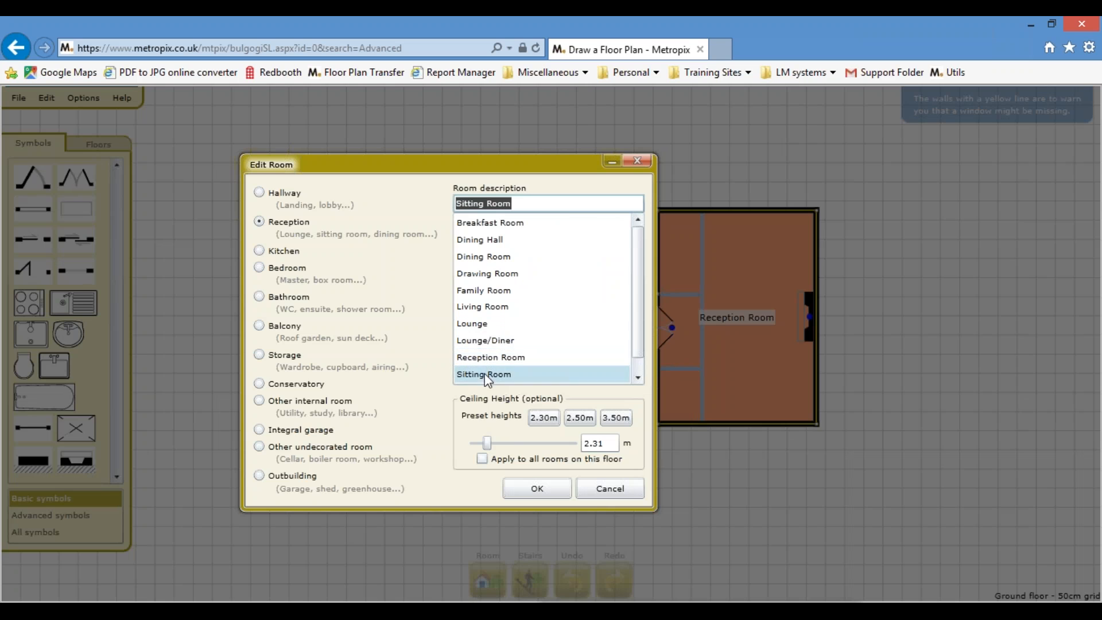
pyautogui.click(526, 494)
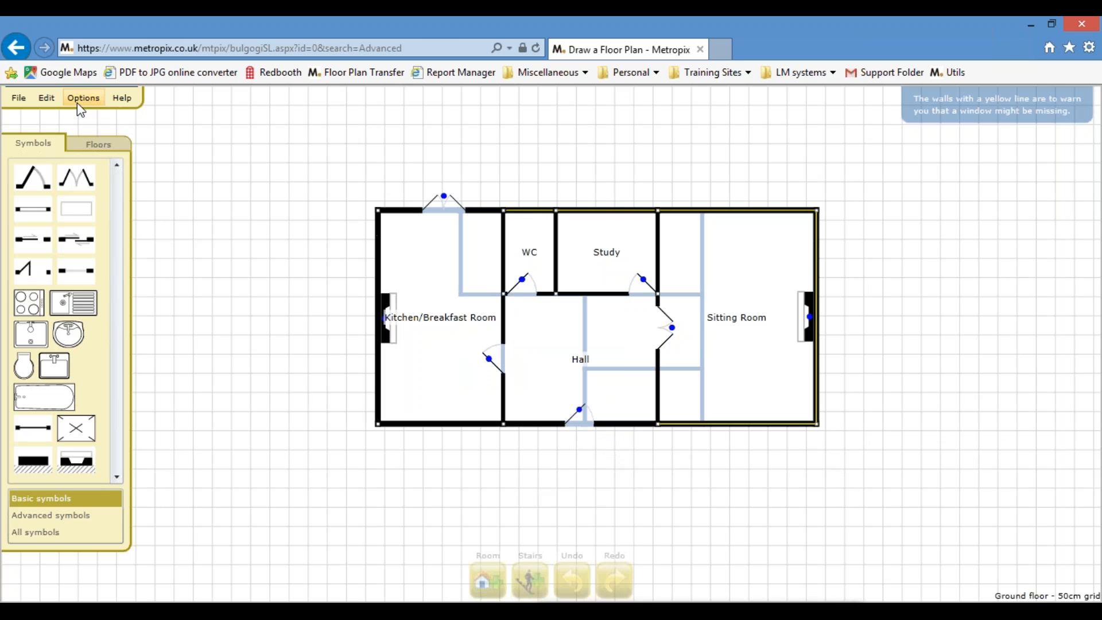
pyautogui.click(53, 102)
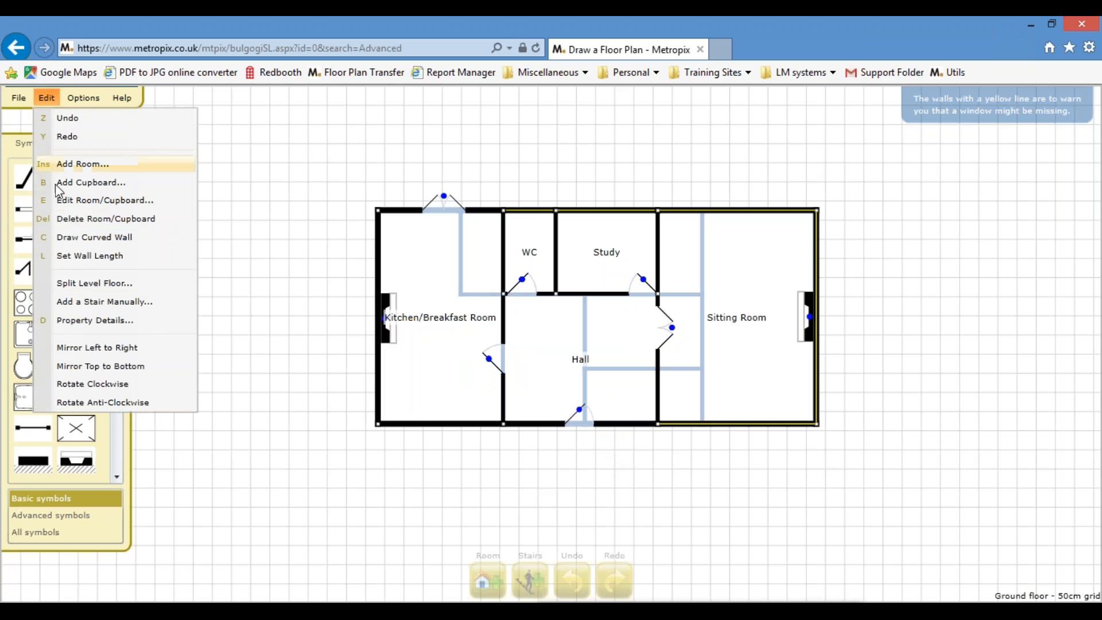
pyautogui.click(94, 250)
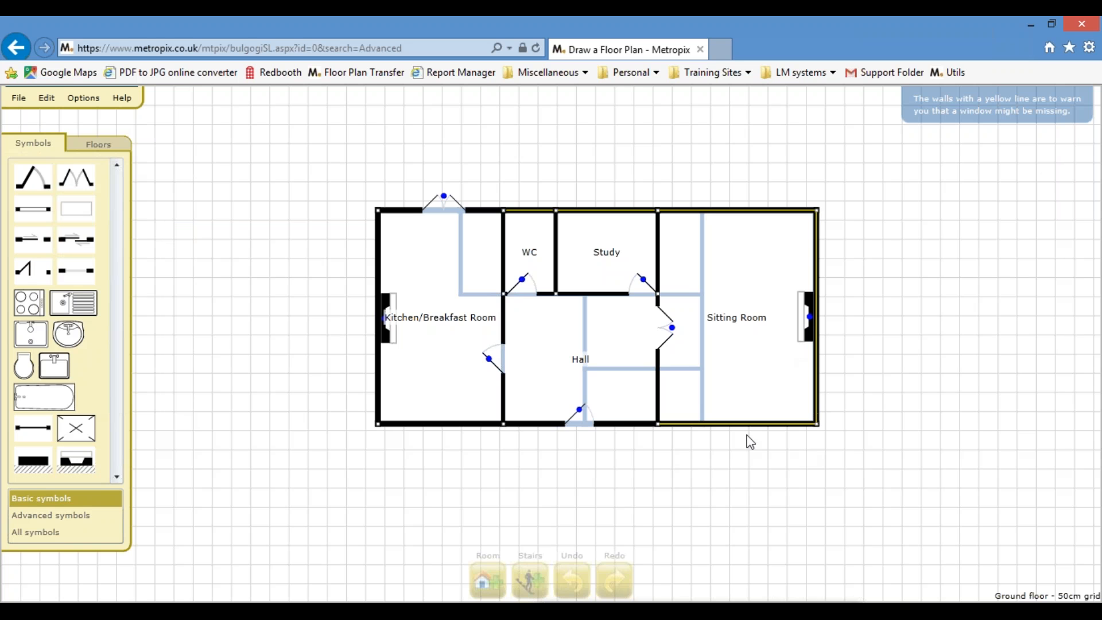
# Add two corners to the sitting room's lower wall, pull the section between them outward as a bay, and angle its left side
pyautogui.click(688, 425)
pyautogui.click(792, 425)
pyautogui.moveTo(768, 427); pyautogui.dragTo(768, 442)
pyautogui.moveTo(687, 442); pyautogui.dragTo(700, 443)
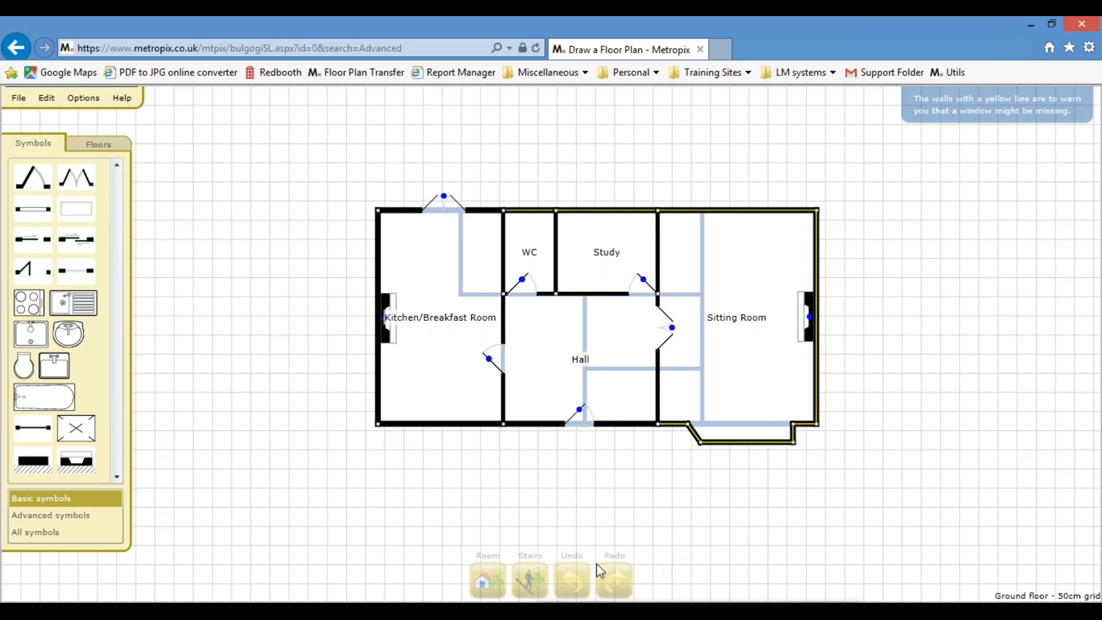
# Undo the angled bay and its added corners on the sitting room's lower wall
pyautogui.click(577, 575)
pyautogui.click(579, 574)
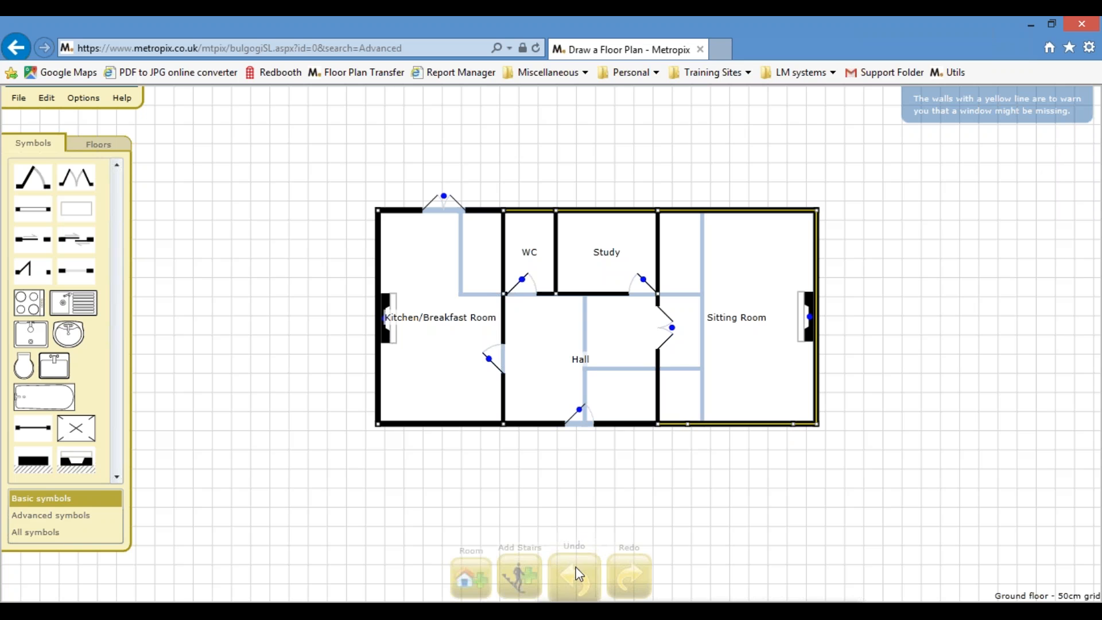
# Draw a curved wall bulging outward from the sitting room's lower wall, and undo it
pyautogui.click(47, 98)
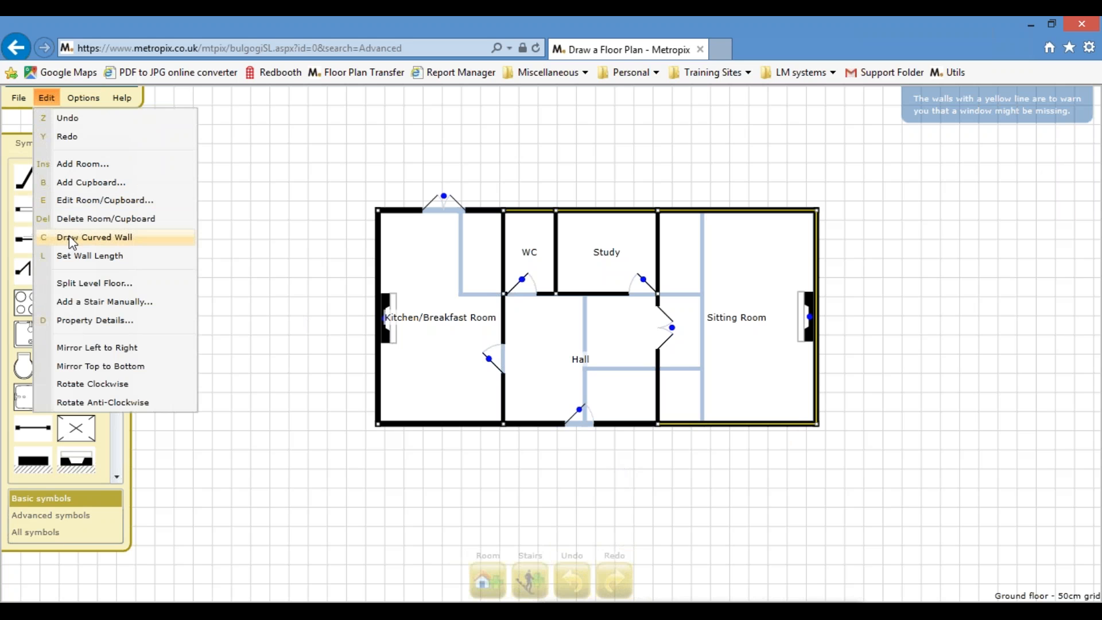
pyautogui.click(72, 240)
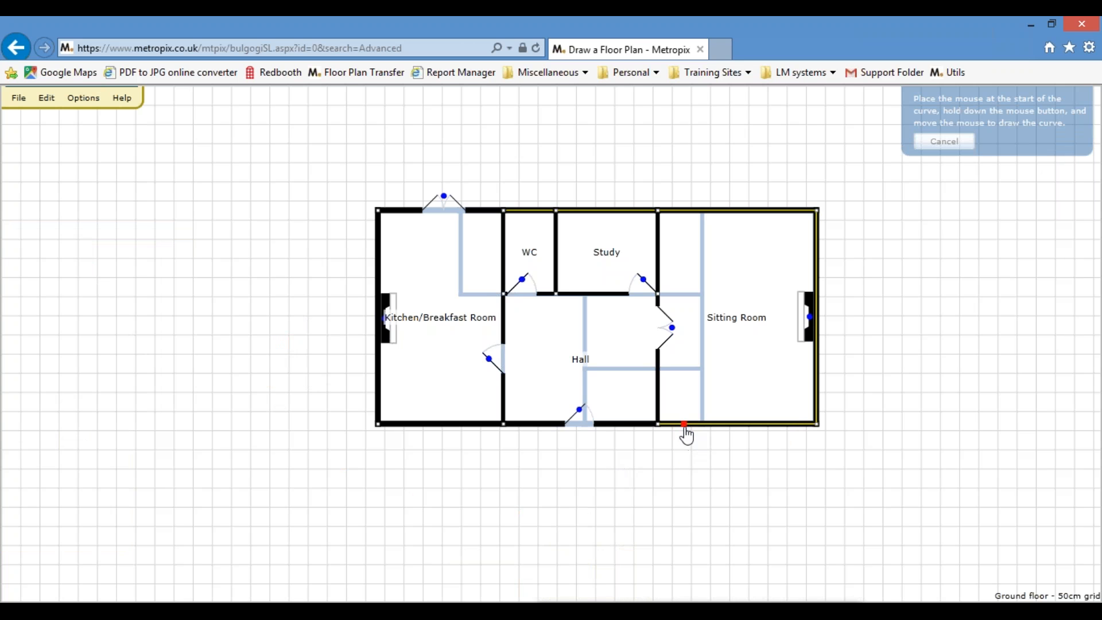
pyautogui.moveTo(686, 427)
pyautogui.mouseDown()
pyautogui.moveTo(751, 442)
pyautogui.moveTo(793, 424)
pyautogui.mouseUp()
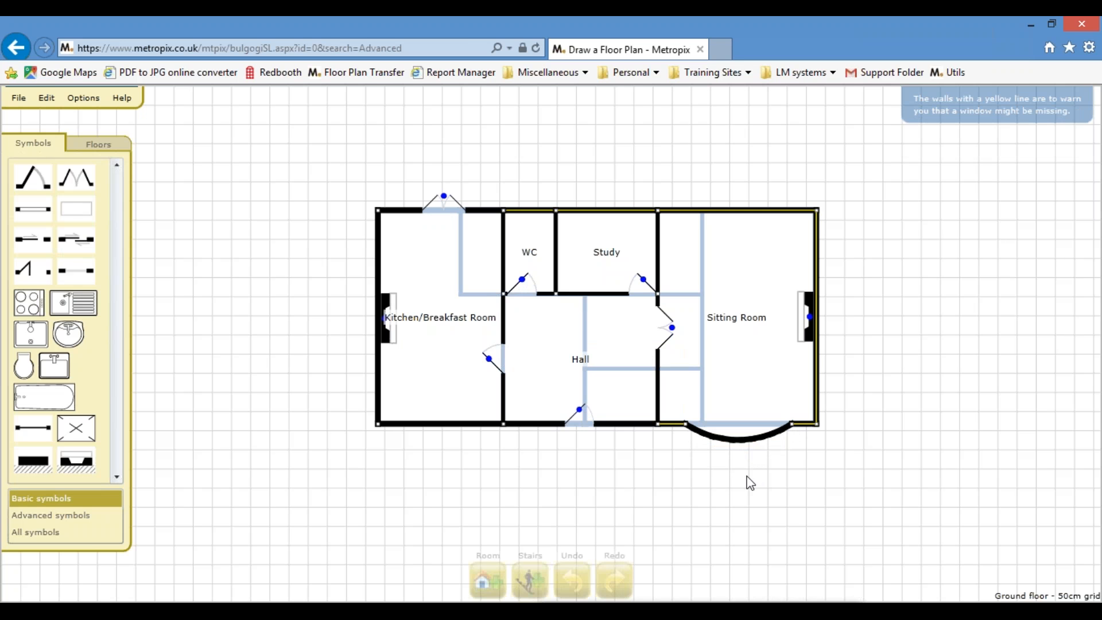
pyautogui.hotkey('ctrl', 'z')
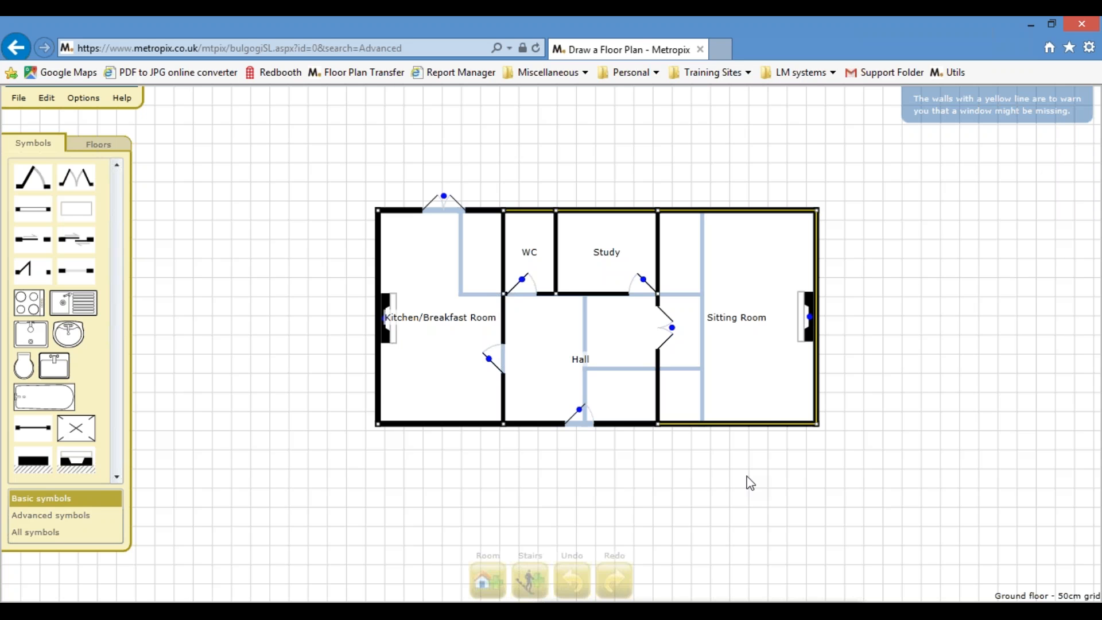
pyautogui.hotkey('ctrl', 'y')
pyautogui.hotkey('ctrl', 'z')
# Draw curved bays on the sitting room's lower and upper walls, and undo both
pyautogui.press('c')
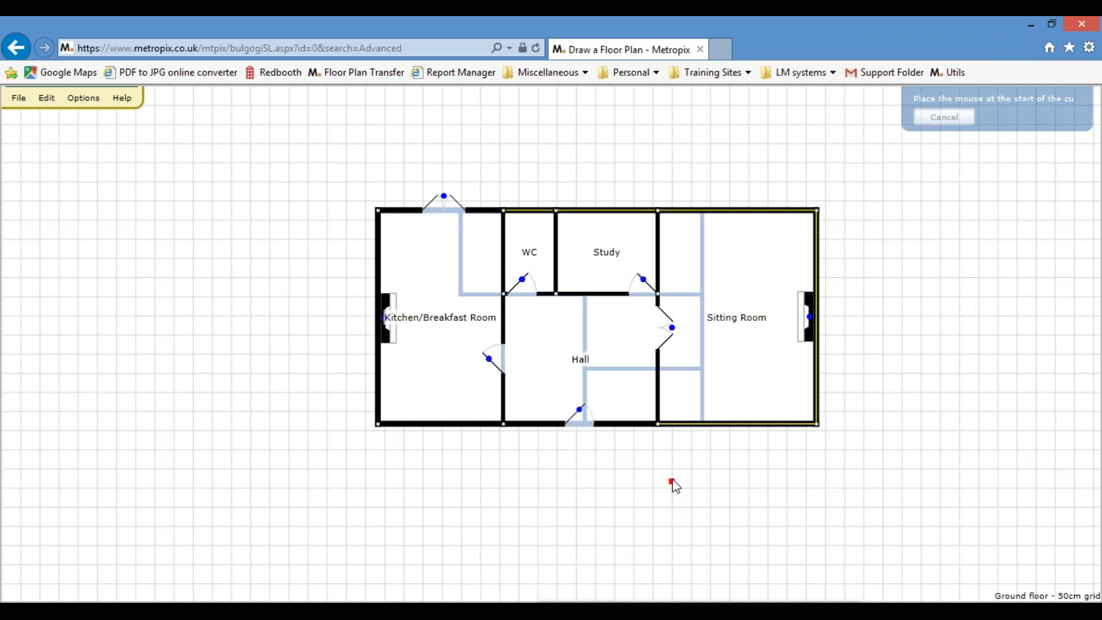
pyautogui.moveTo(683, 430)
pyautogui.mouseDown()
pyautogui.moveTo(770, 447)
pyautogui.moveTo(798, 437)
pyautogui.mouseUp()
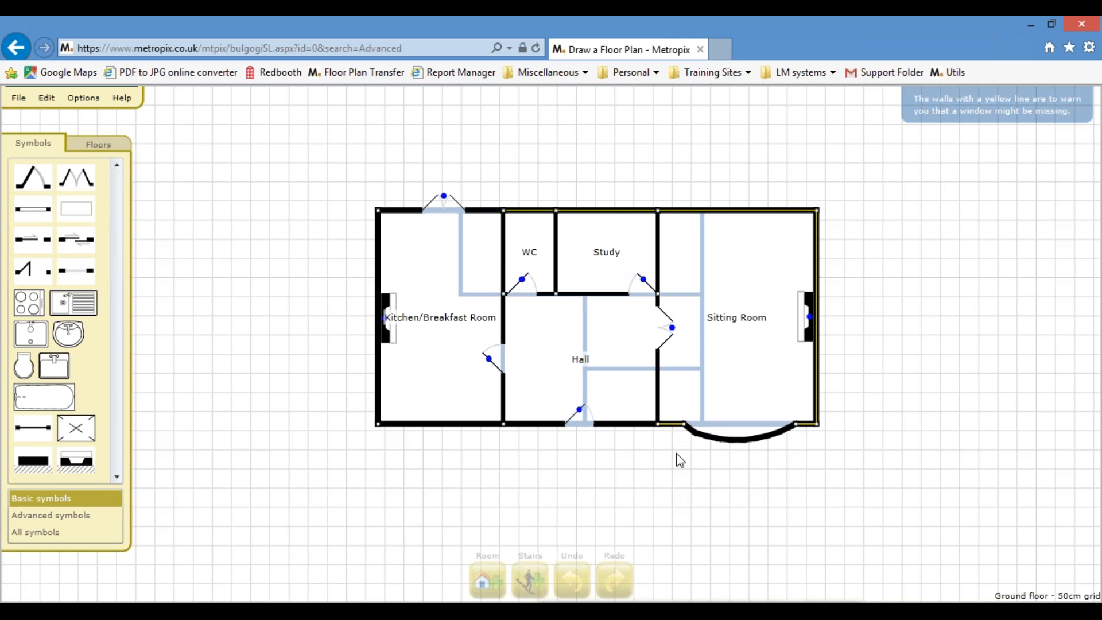
pyautogui.press('c')
pyautogui.moveTo(694, 213)
pyautogui.mouseDown()
pyautogui.moveTo(745, 199)
pyautogui.moveTo(772, 211)
pyautogui.mouseUp()
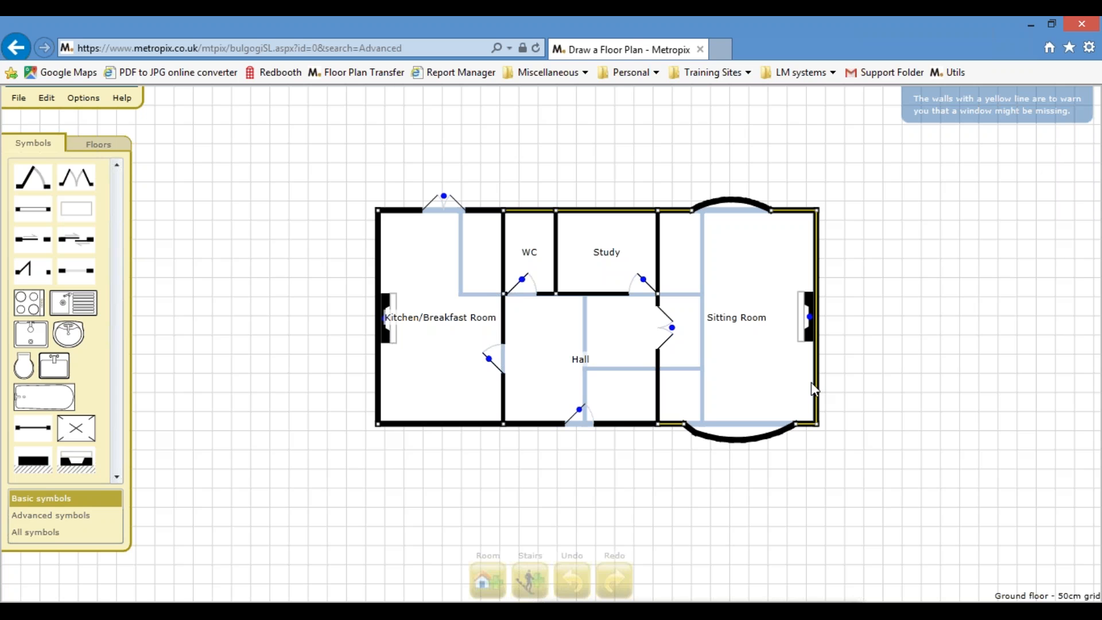
pyautogui.hotkey('ctrl', 'z')
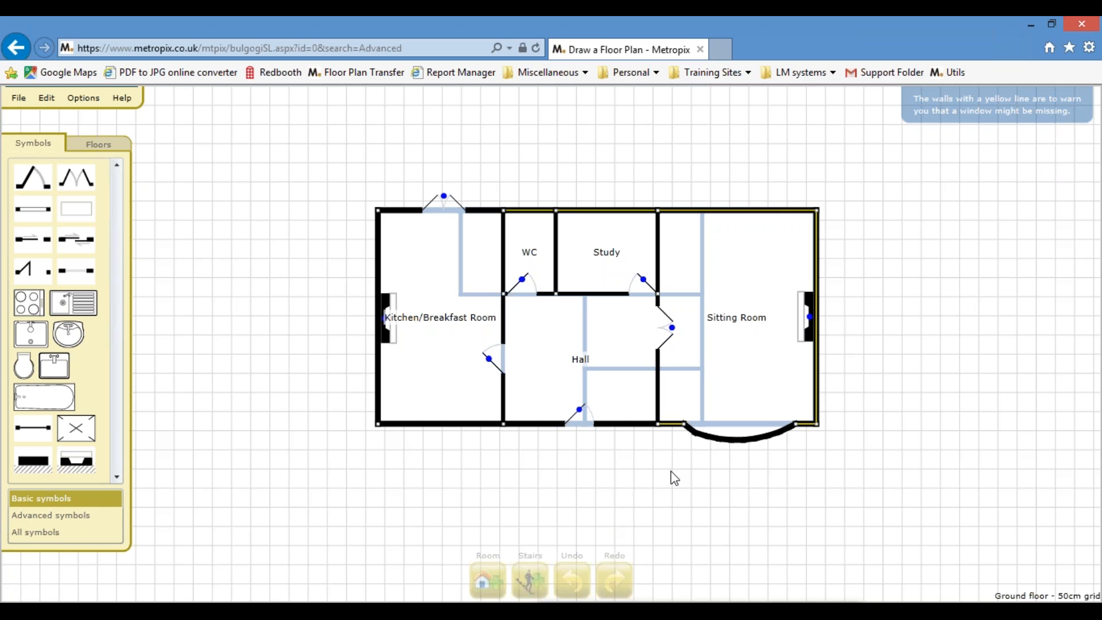
pyautogui.hotkey('ctrl', 'z')
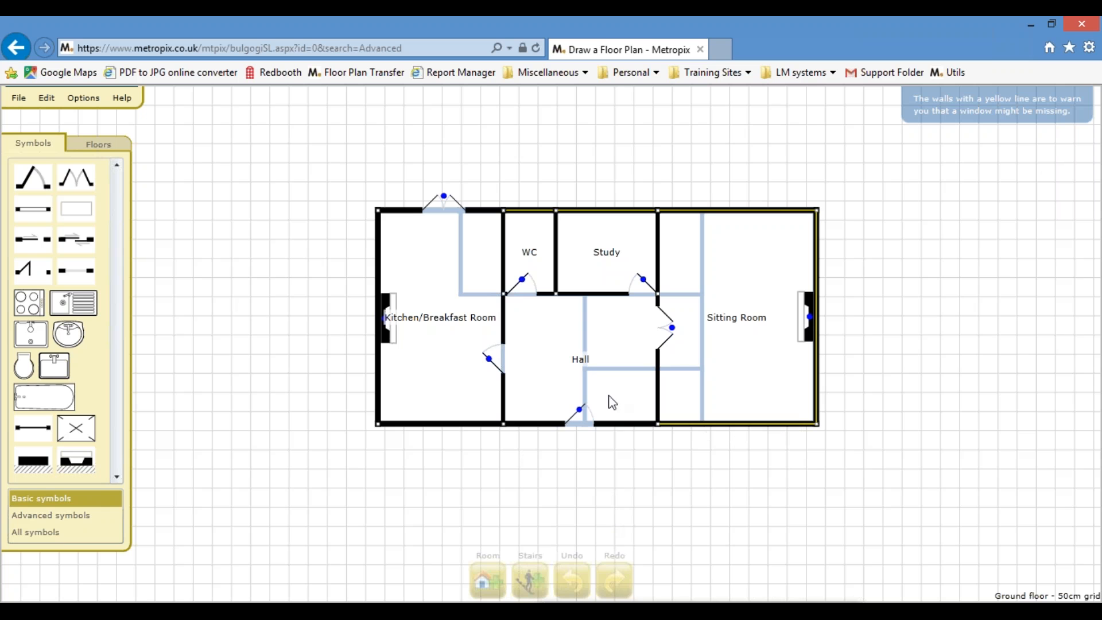
# Draw a curved bay on the sitting room's lower wall and fit a window stretched across the curve
pyautogui.click(531, 573)
pyautogui.moveTo(698, 431)
pyautogui.mouseDown()
pyautogui.moveTo(738, 446)
pyautogui.moveTo(792, 435)
pyautogui.mouseUp()
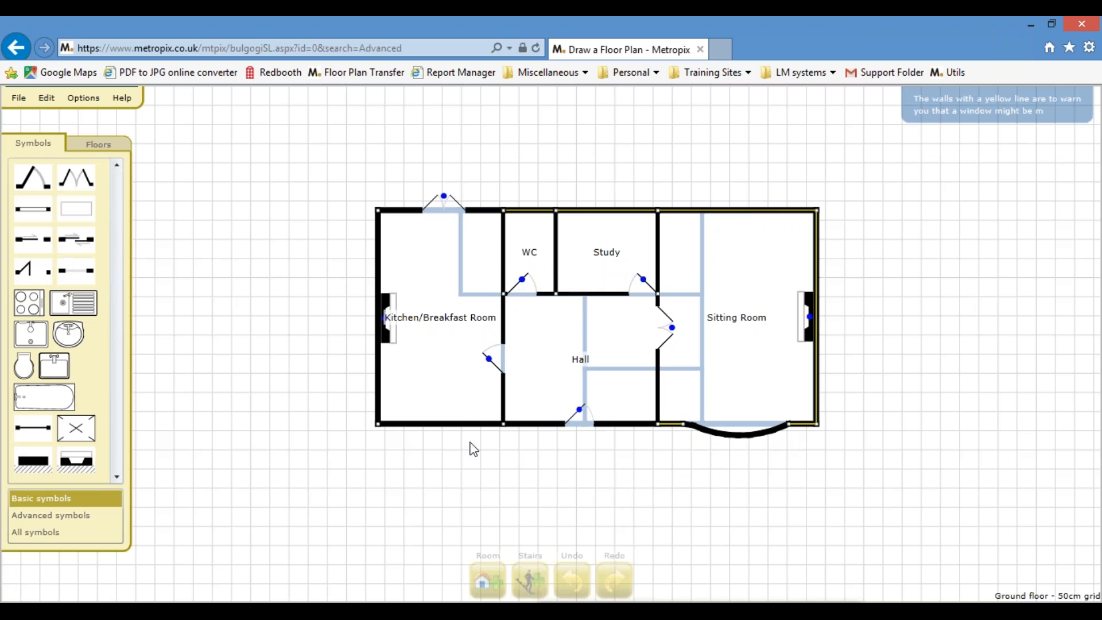
pyautogui.moveTo(34, 216); pyautogui.dragTo(703, 454)
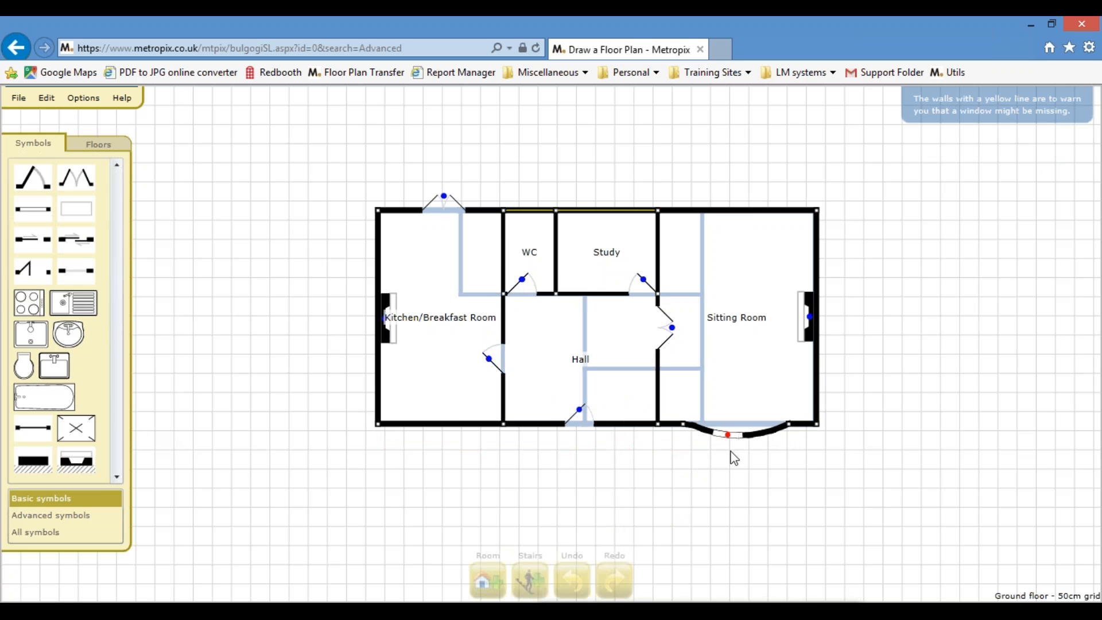
pyautogui.click(742, 442)
pyautogui.moveTo(43, 194); pyautogui.dragTo(82, 197)
pyautogui.click(153, 355)
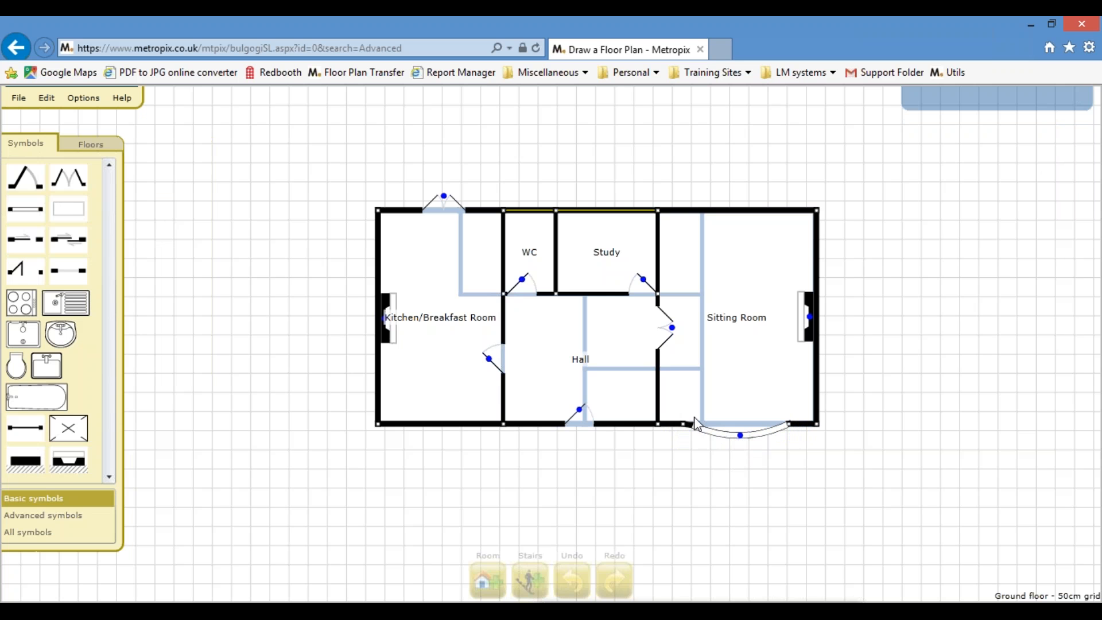
pyautogui.moveTo(740, 436); pyautogui.dragTo(735, 436)
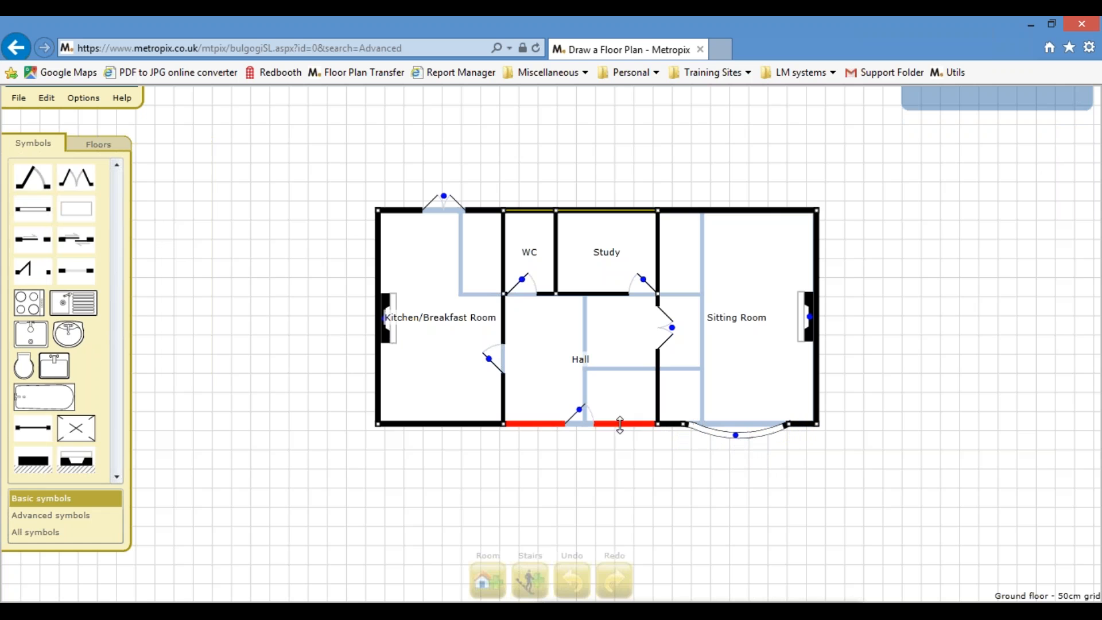
# Round the sitting room's upper outer corner with a curved wall, and undo it
pyautogui.press('c')
pyautogui.moveTo(753, 225)
pyautogui.mouseDown()
pyautogui.moveTo(797, 233)
pyautogui.moveTo(817, 272)
pyautogui.mouseUp()
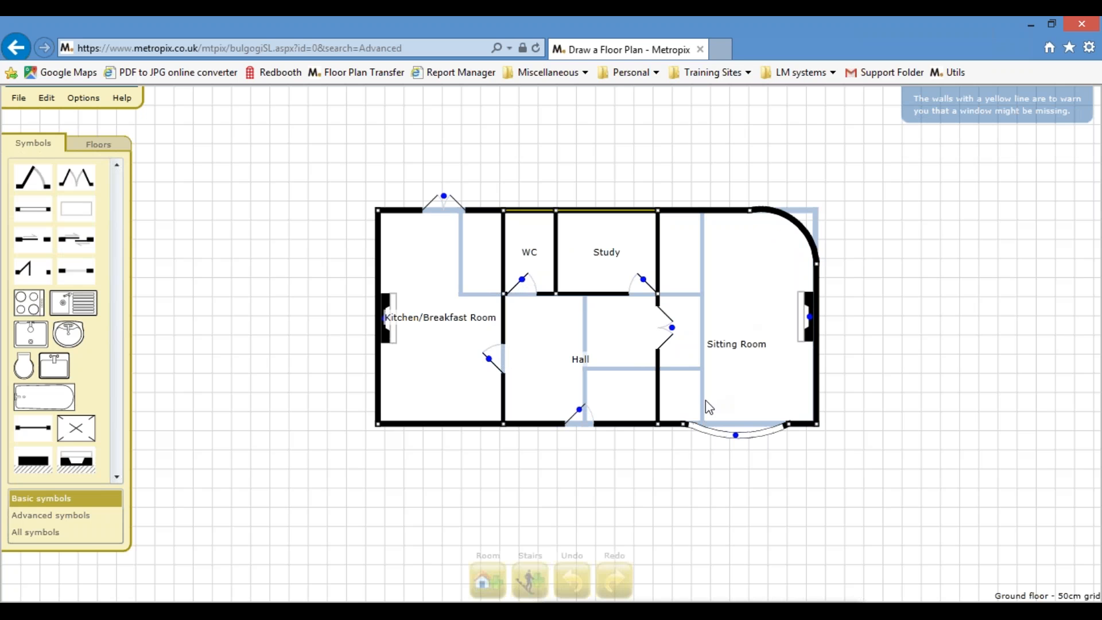
pyautogui.hotkey('ctrl', 'z')
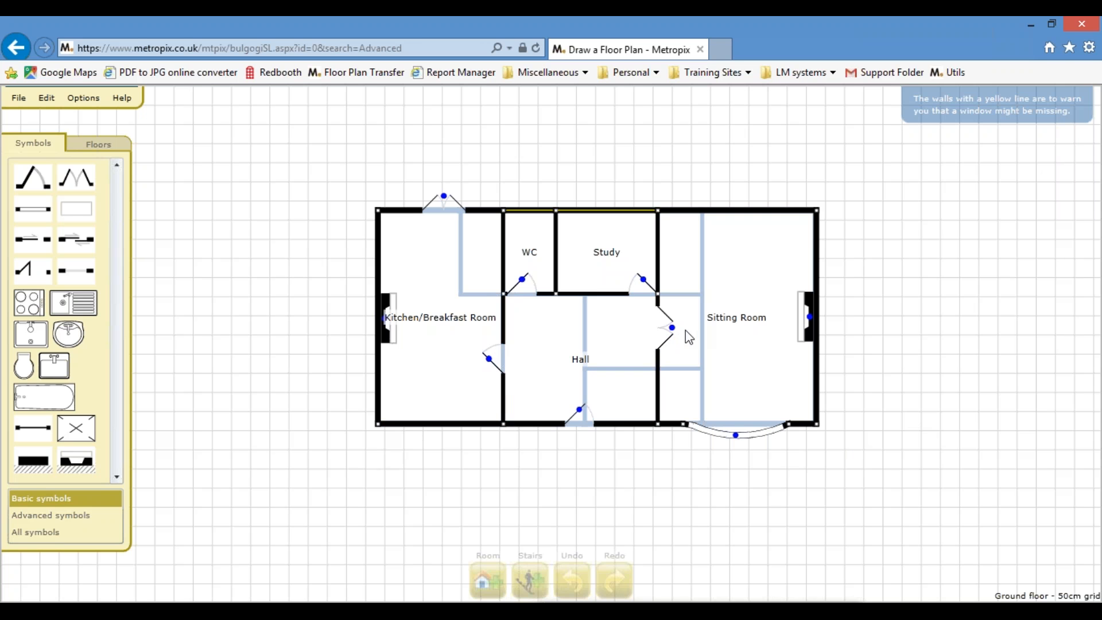
# Start a split-level floor on the ground floor and place the bottom step in the kitchen near the hall door, climbing toward the hall
pyautogui.click(46, 98)
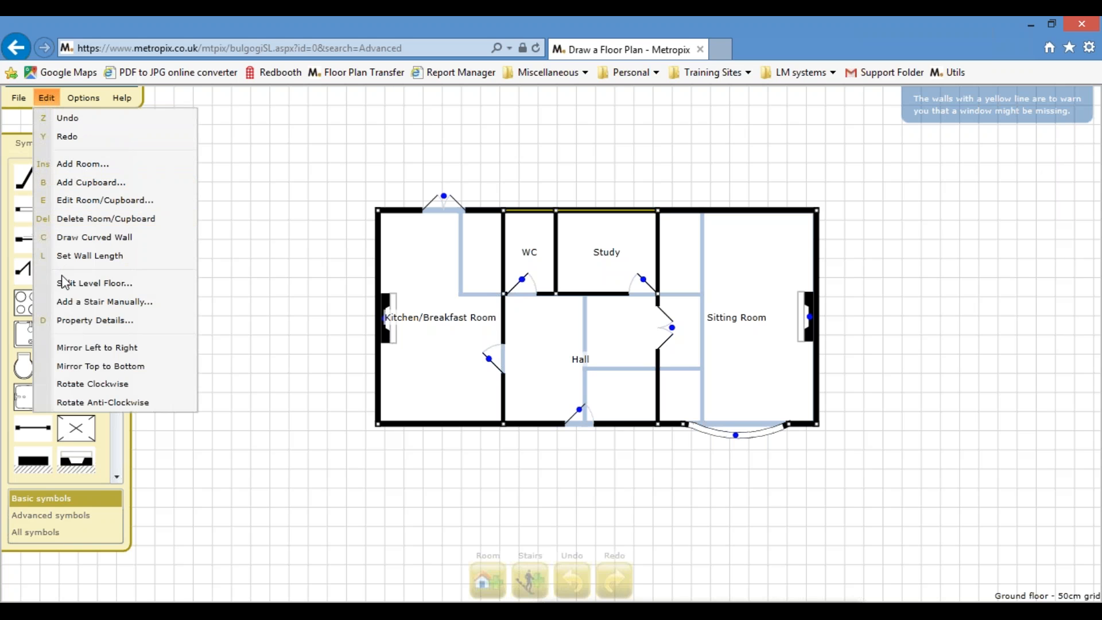
pyautogui.click(96, 285)
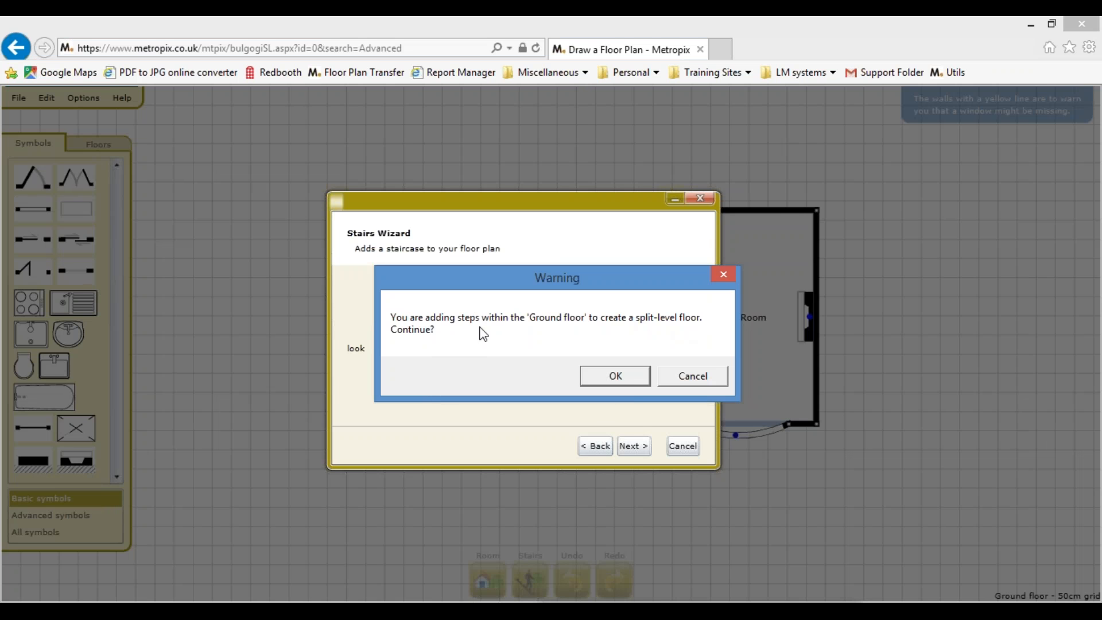
pyautogui.click(616, 377)
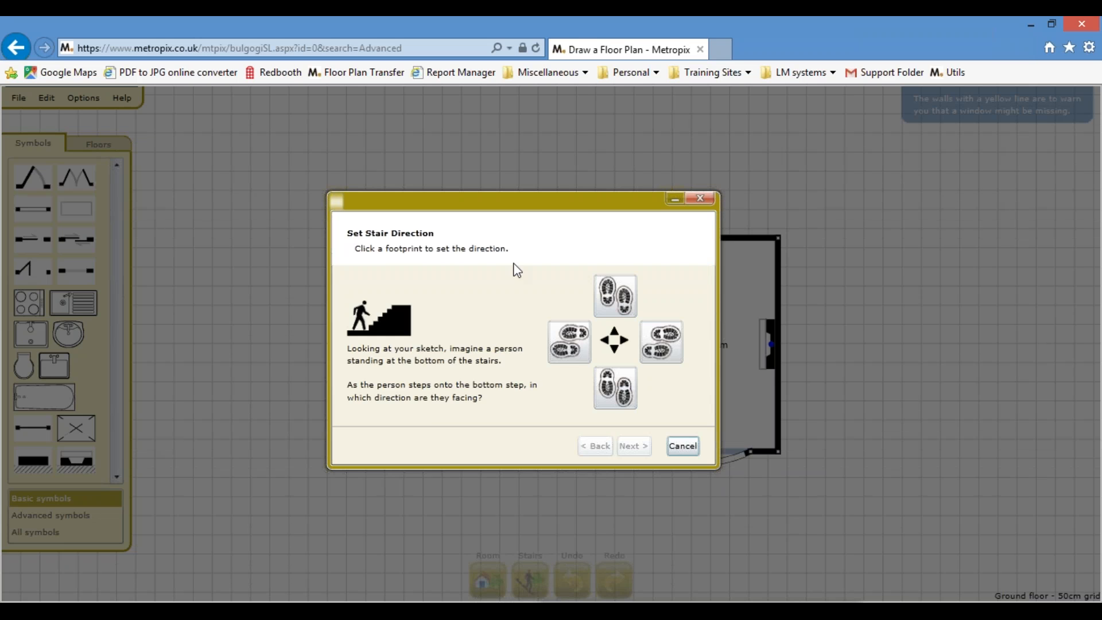
pyautogui.moveTo(503, 208); pyautogui.dragTo(808, 215)
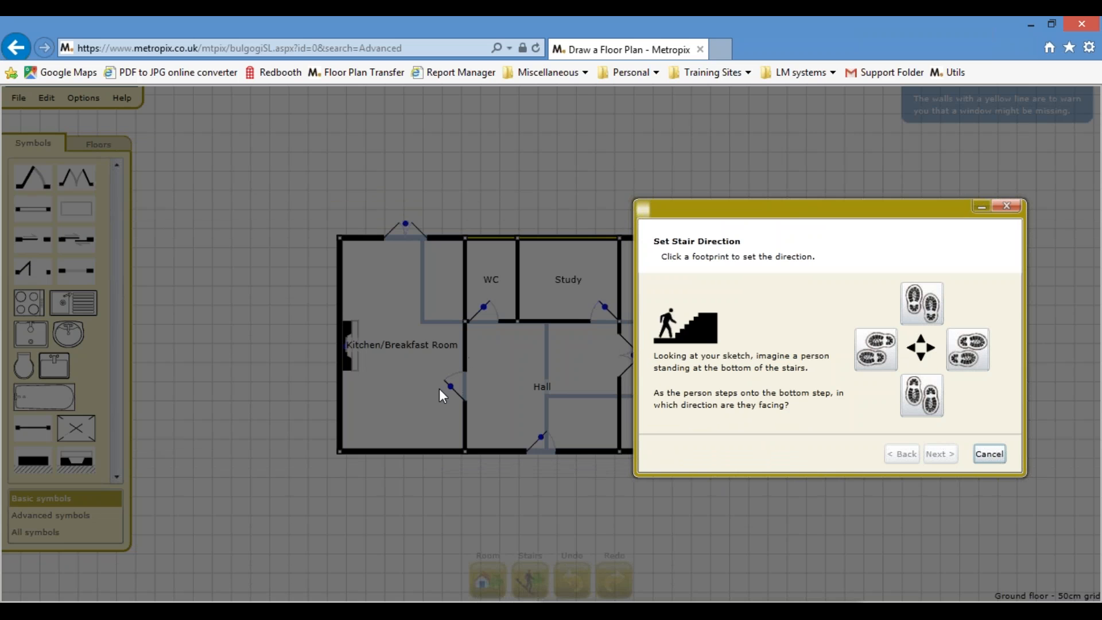
pyautogui.click(966, 356)
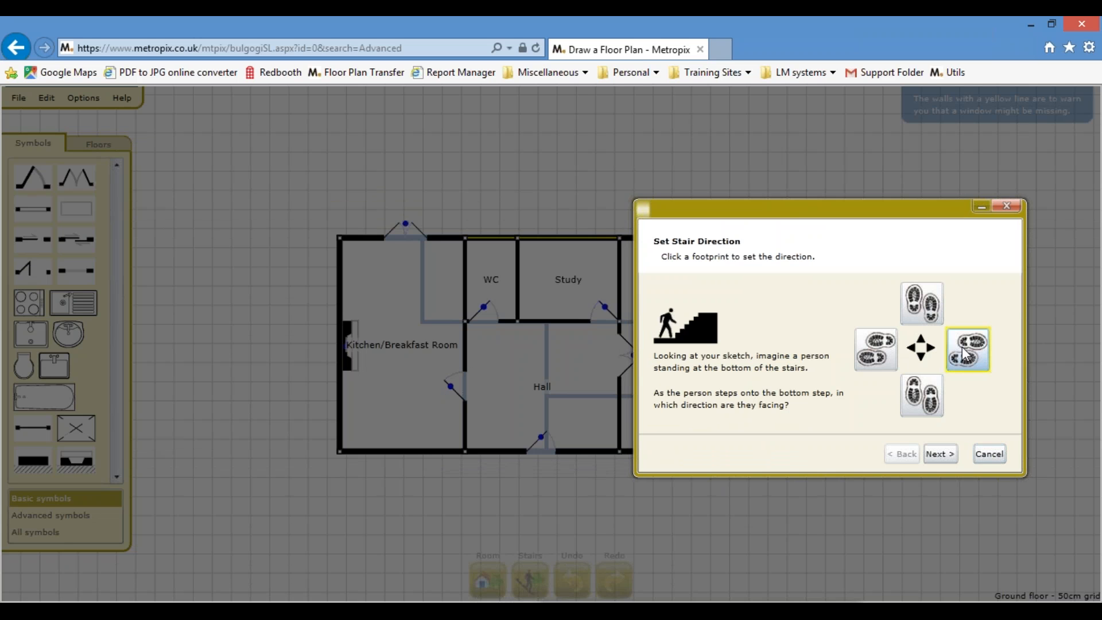
pyautogui.click(940, 454)
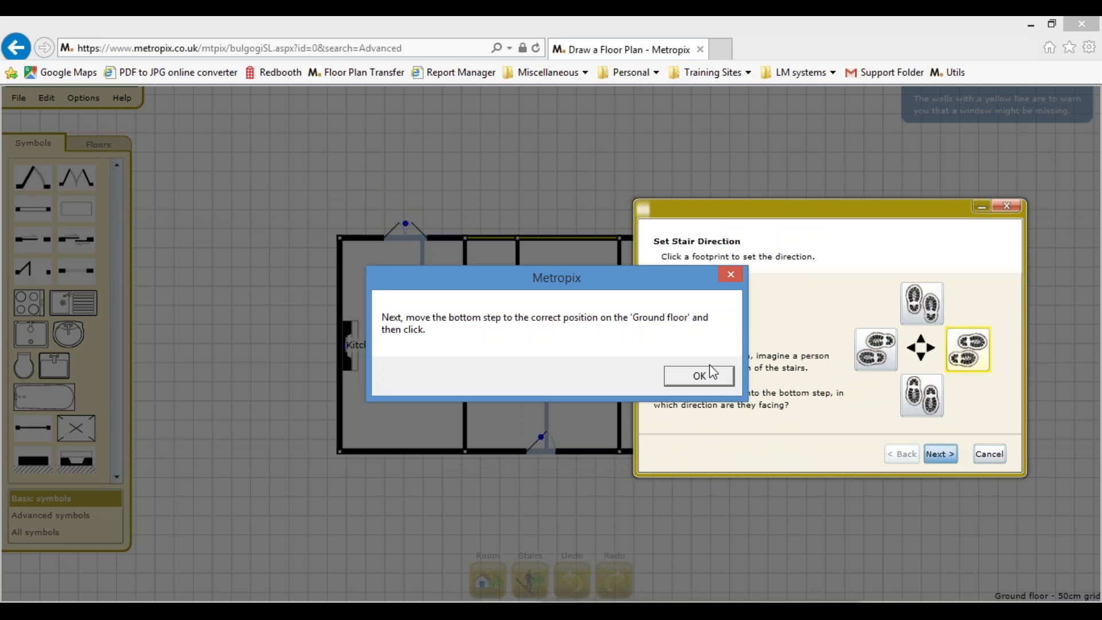
pyautogui.click(700, 377)
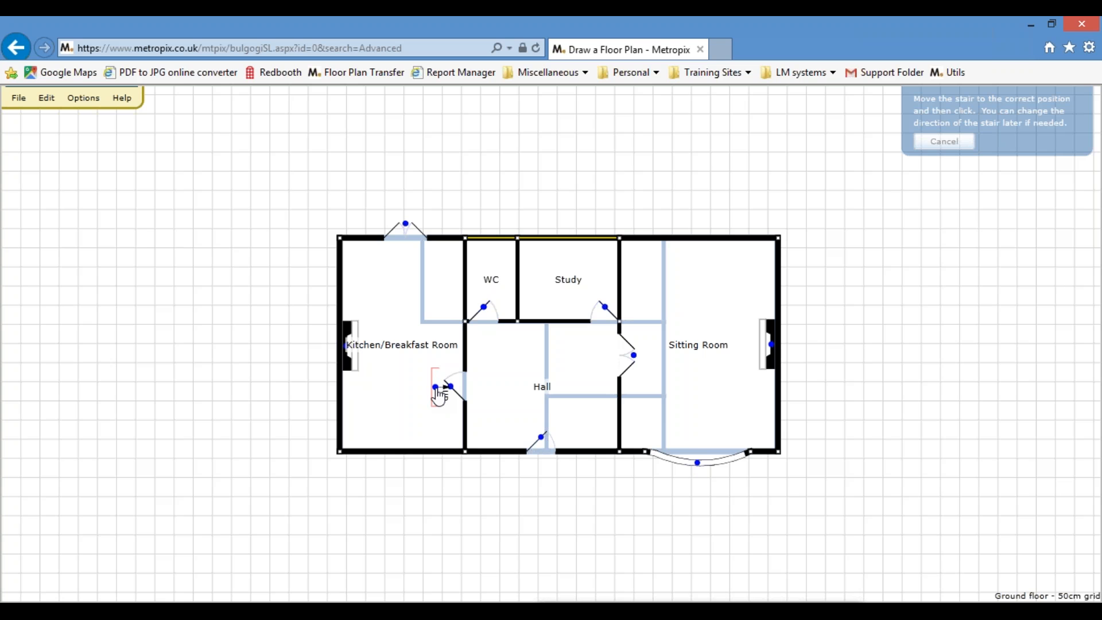
pyautogui.click(439, 396)
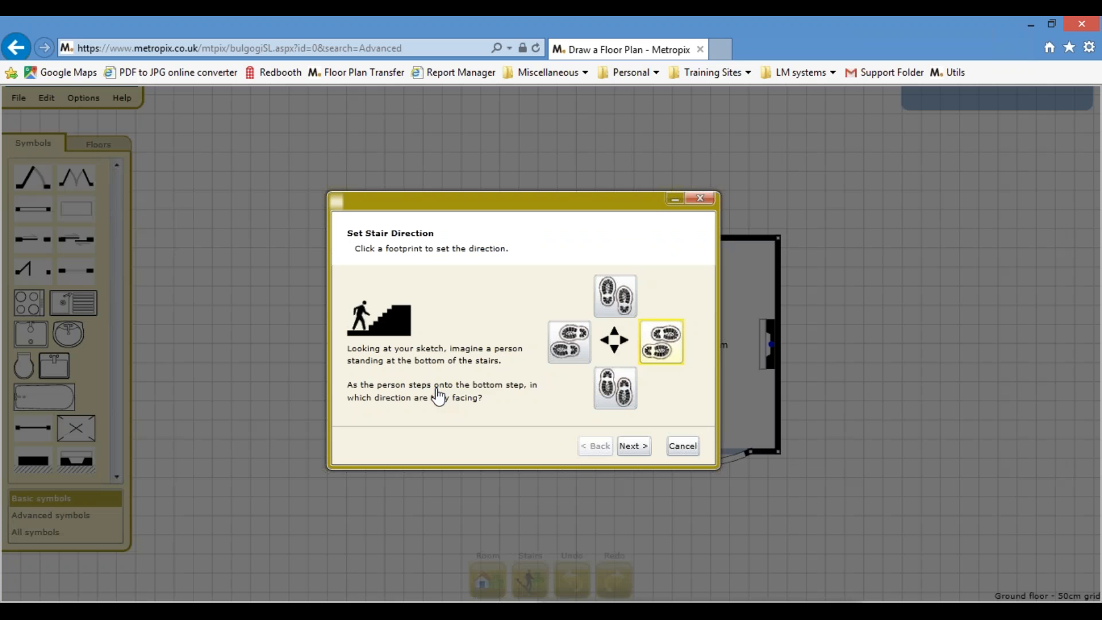
# Set the top step to descend toward the kitchen, place it at the kitchen's hall doorway, and finish the stairs
pyautogui.click(566, 348)
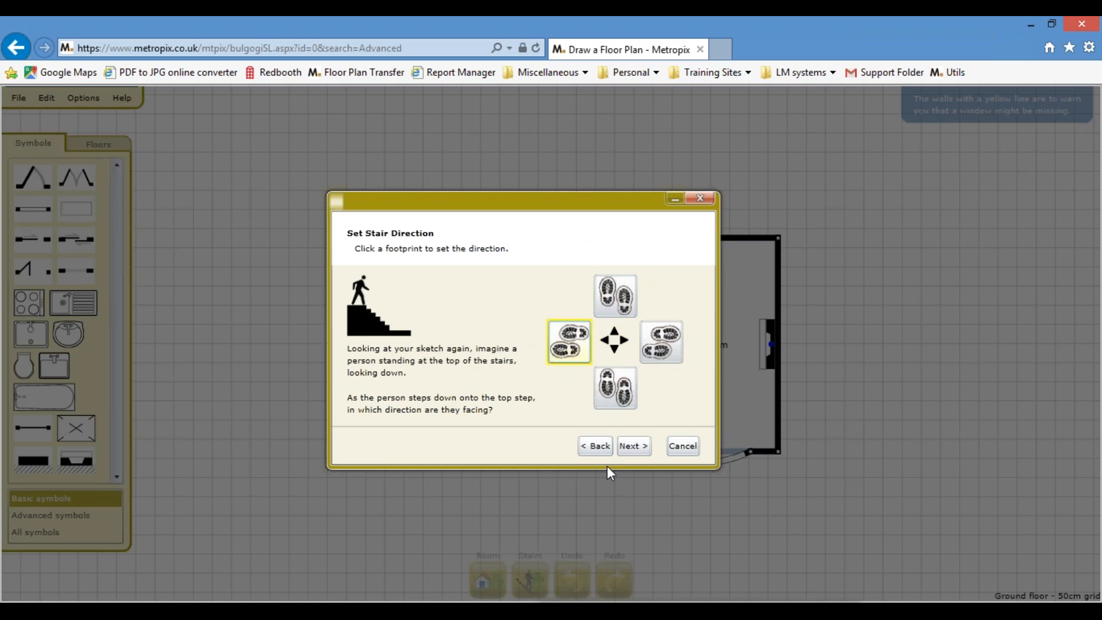
pyautogui.click(634, 447)
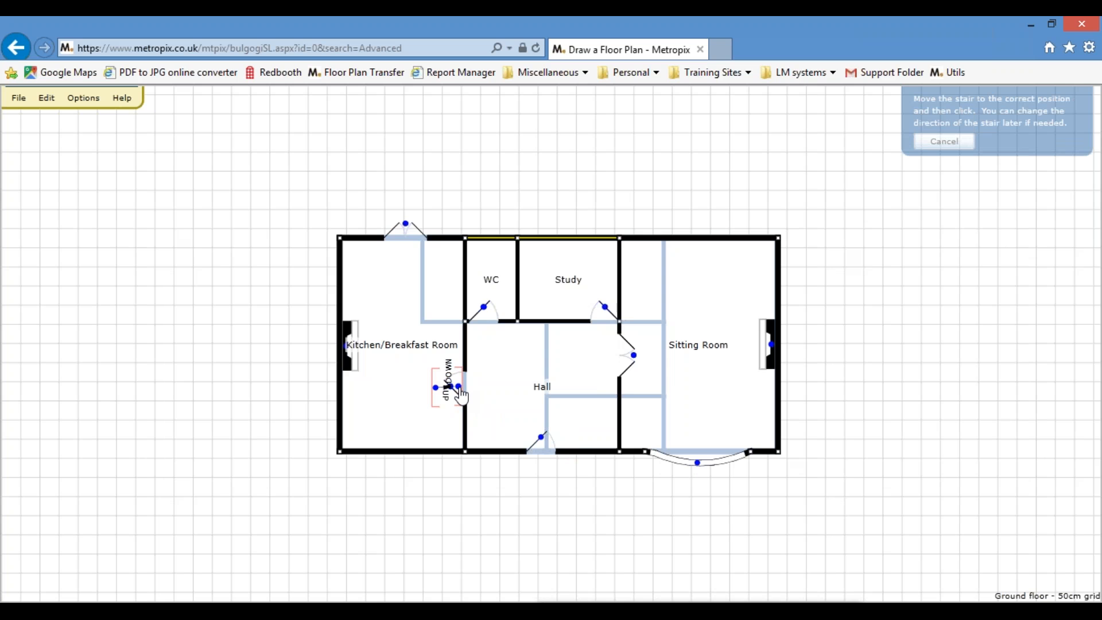
pyautogui.click(462, 396)
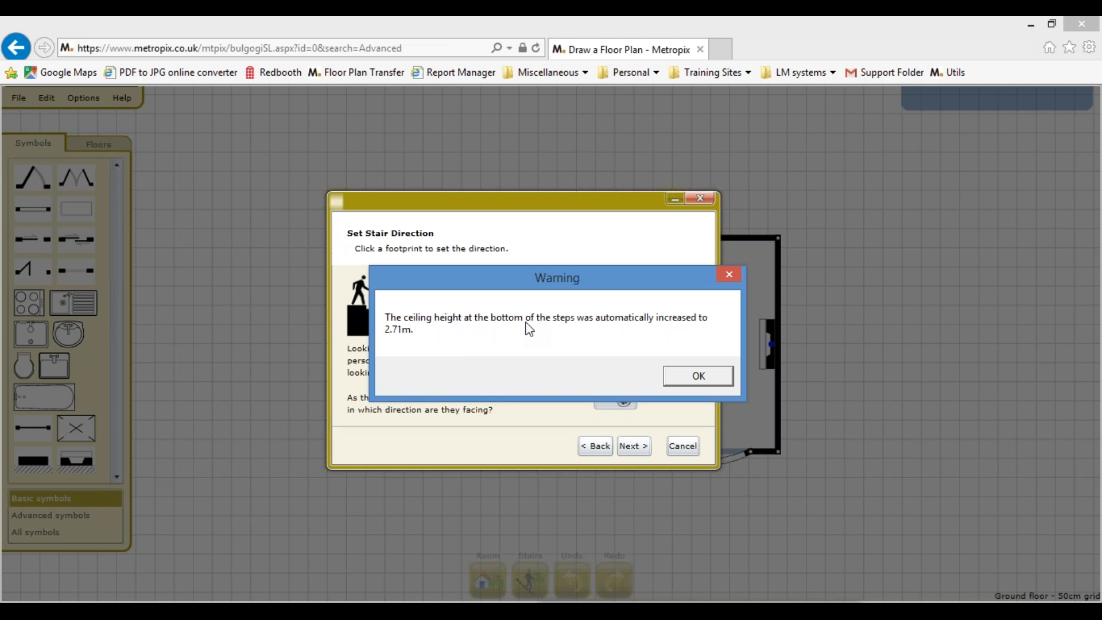
pyautogui.click(710, 386)
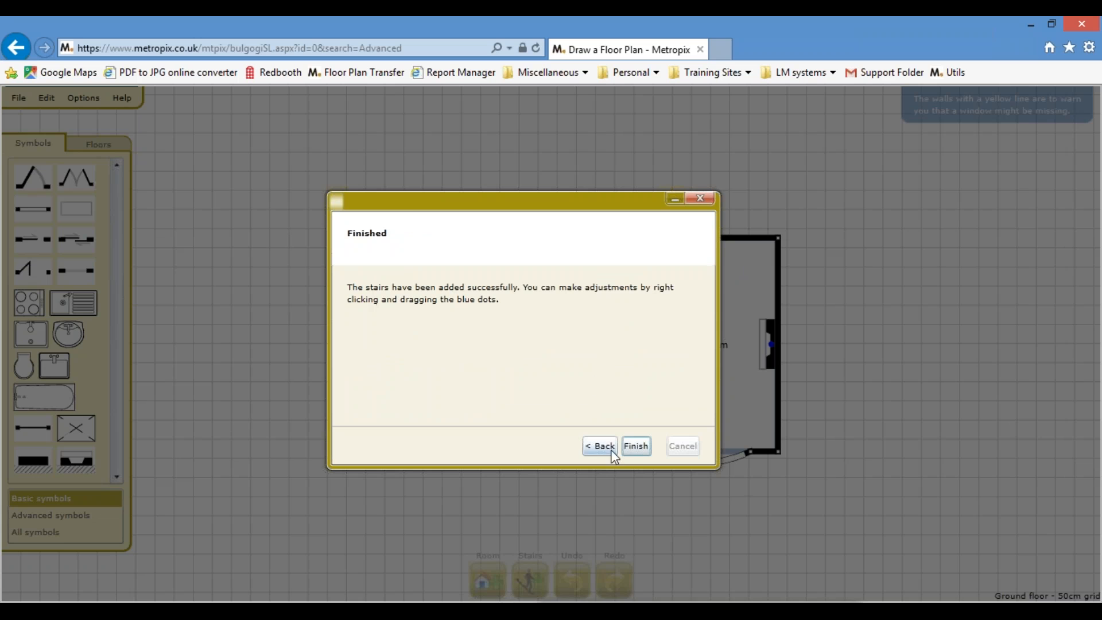
pyautogui.click(636, 446)
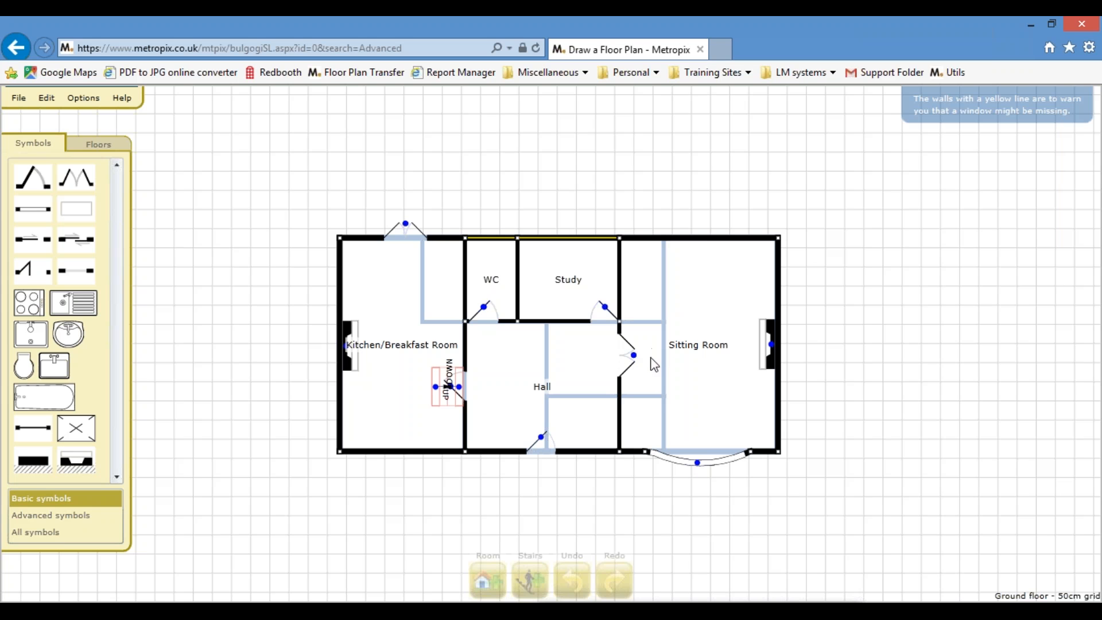
# Copy the kitchen steps to the sitting room's double doors and close up the gap between their two ends
pyautogui.click(45, 98)
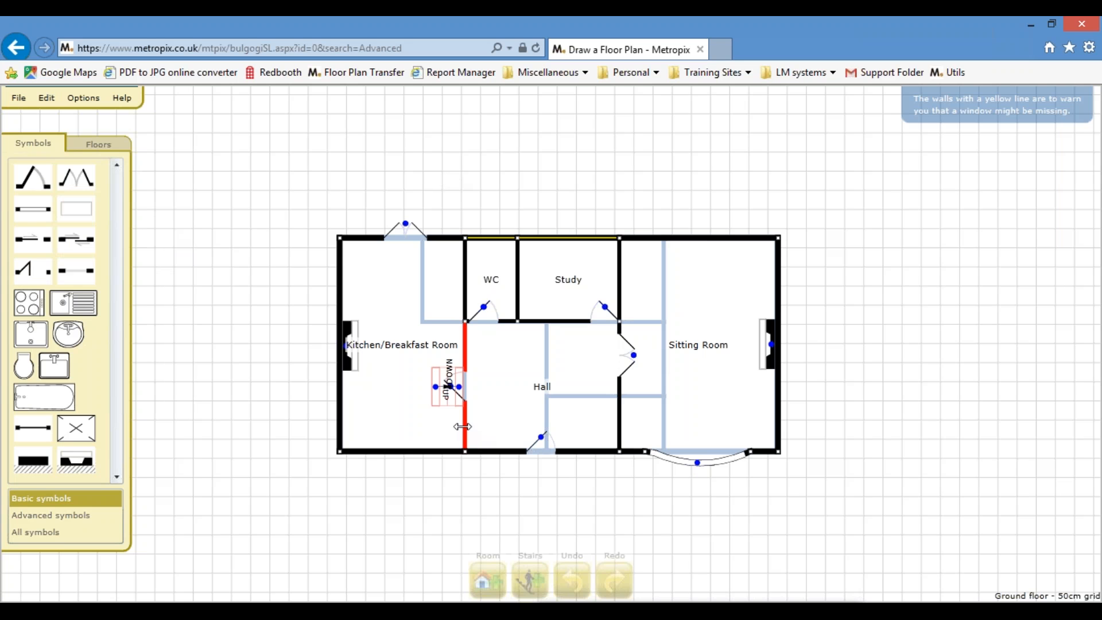
pyautogui.moveTo(437, 388); pyautogui.dragTo(646, 383)
pyautogui.keyDown('ctrl'); pyautogui.moveTo(459, 387); pyautogui.dragTo(691, 365); pyautogui.keyUp('ctrl')
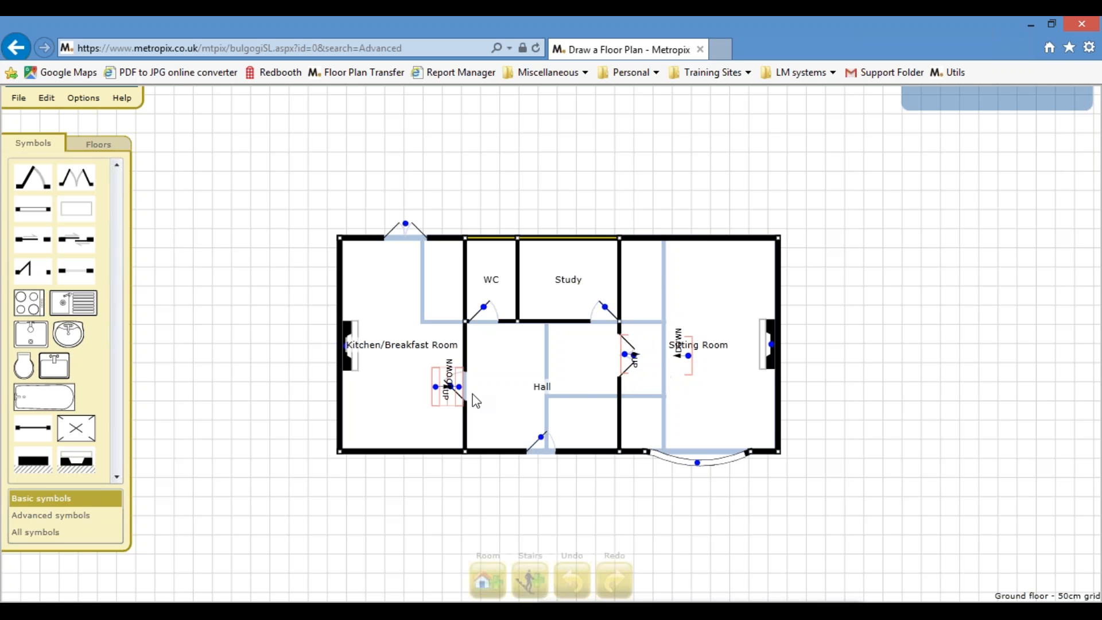
pyautogui.moveTo(690, 363); pyautogui.dragTo(642, 364)
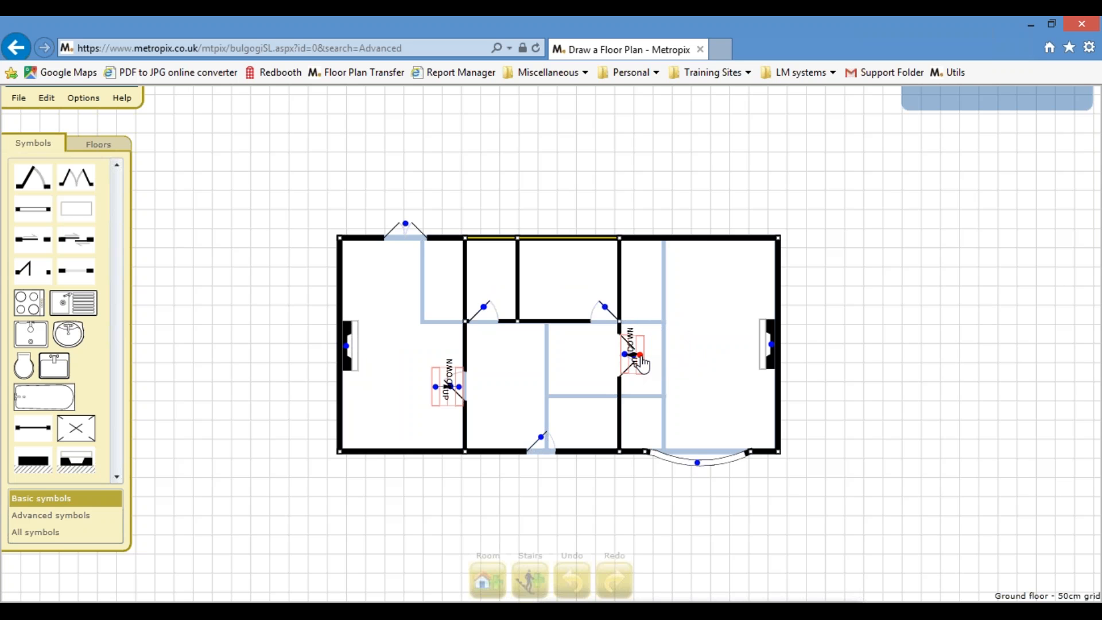
pyautogui.moveTo(643, 364); pyautogui.dragTo(643, 364)
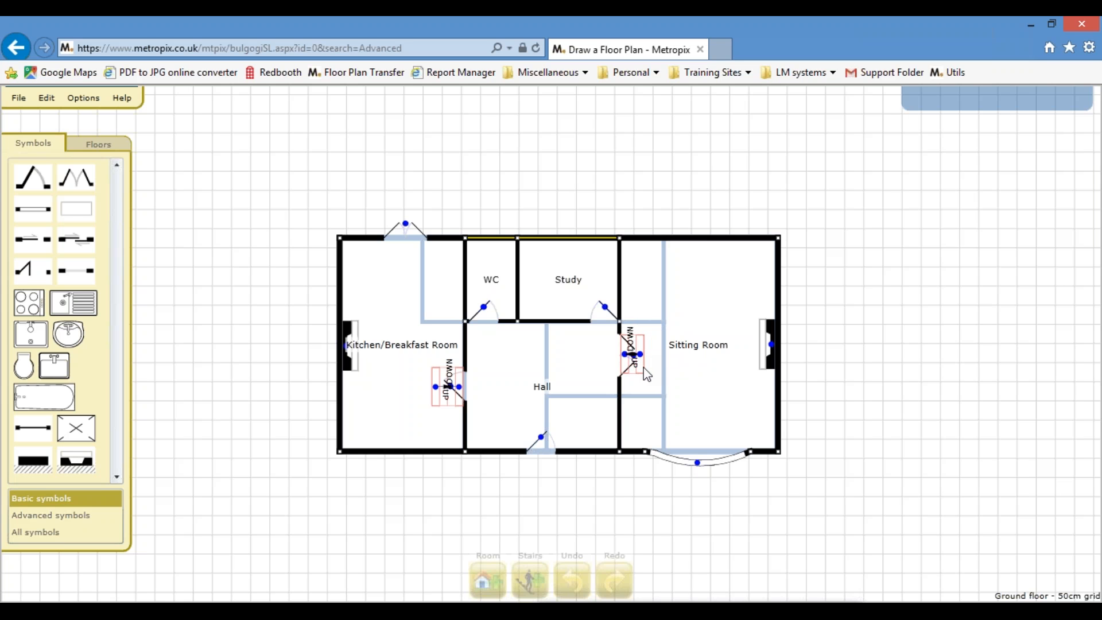
# Widen the steps at the sitting room's double doors to suit the width of the door opening
pyautogui.click(642, 367)
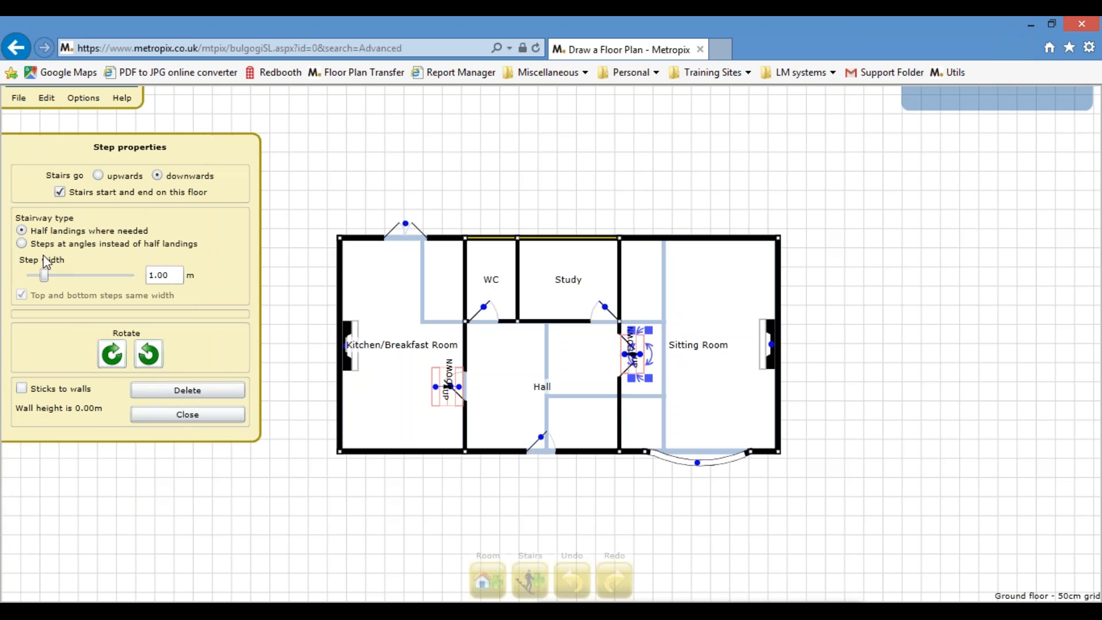
pyautogui.moveTo(53, 277); pyautogui.dragTo(56, 277)
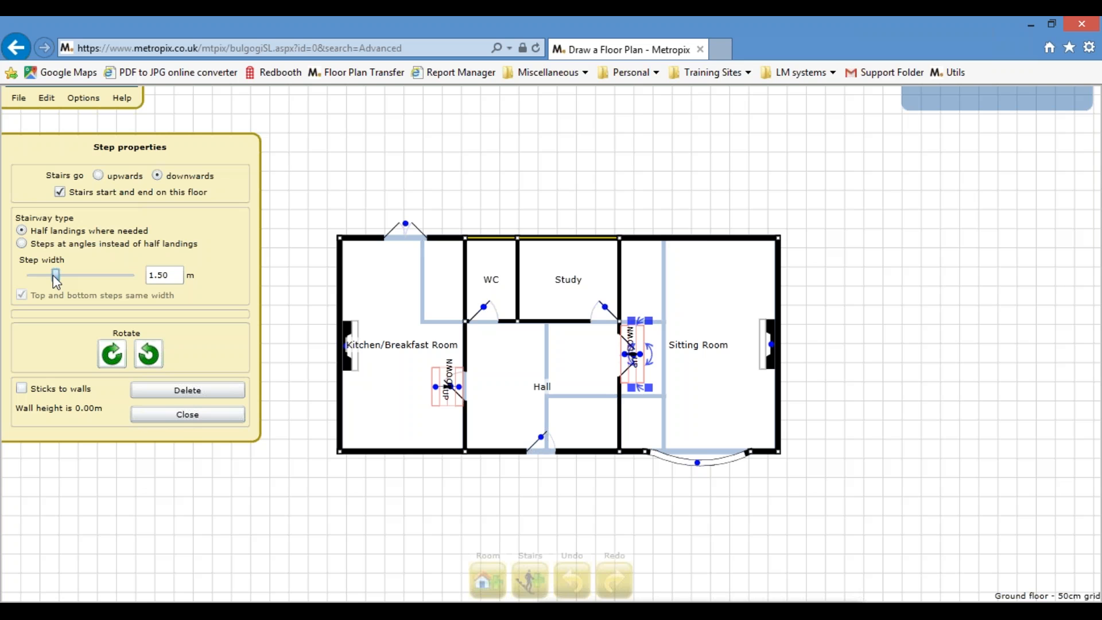
pyautogui.click(138, 415)
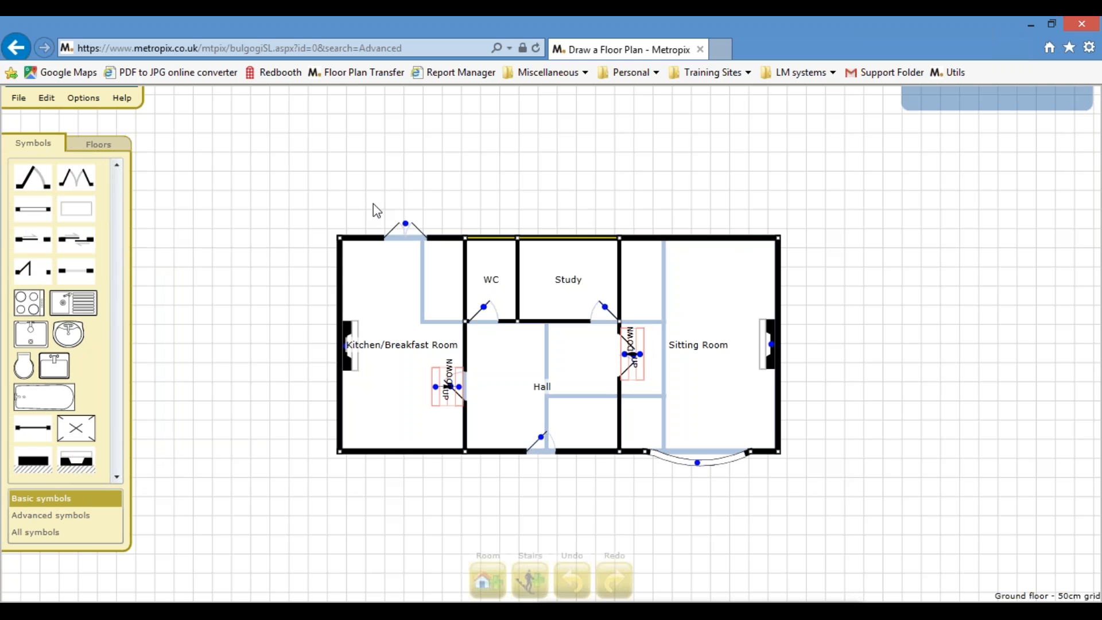
# Add a spiral staircase from the ground floor to the 1st floor in the kitchen's lower outer corner
pyautogui.click(528, 569)
pyautogui.click(452, 343)
pyautogui.click(581, 303)
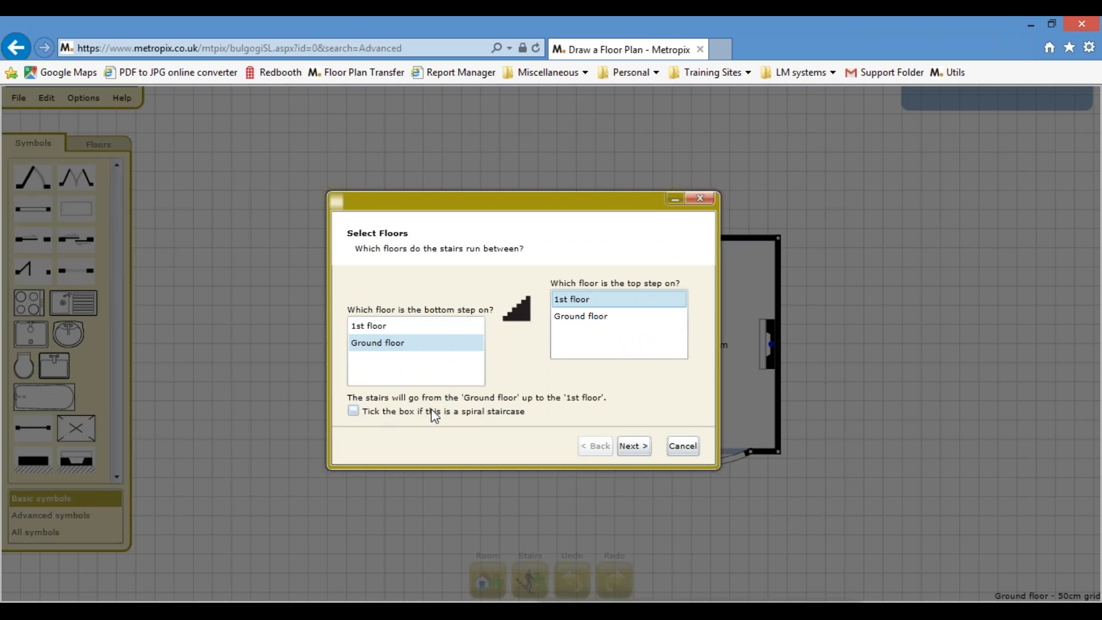
pyautogui.click(353, 411)
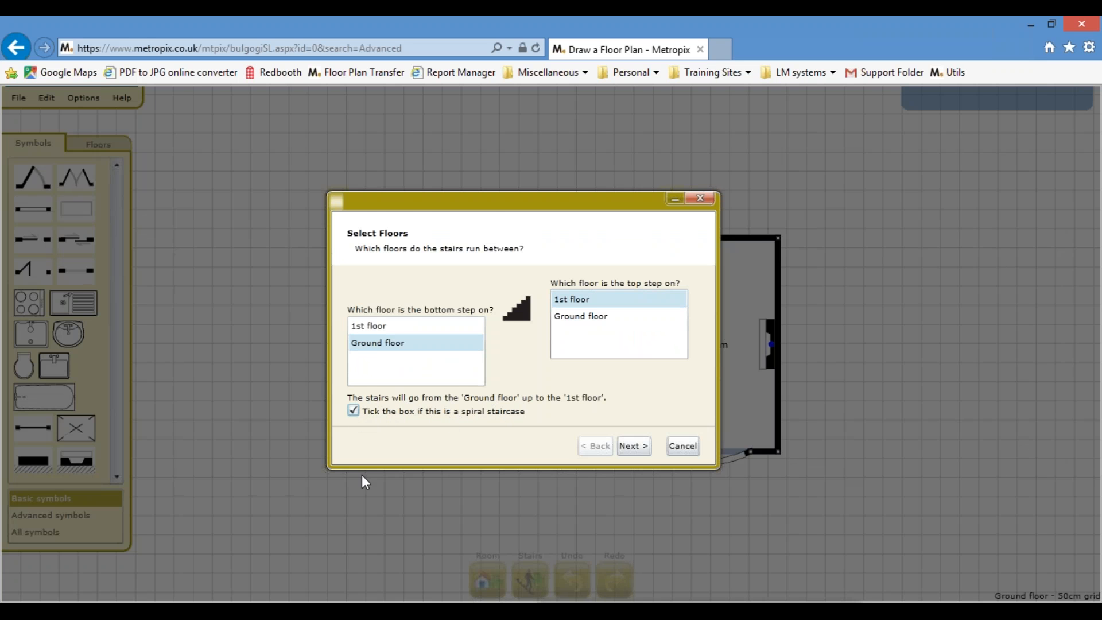
pyautogui.click(634, 446)
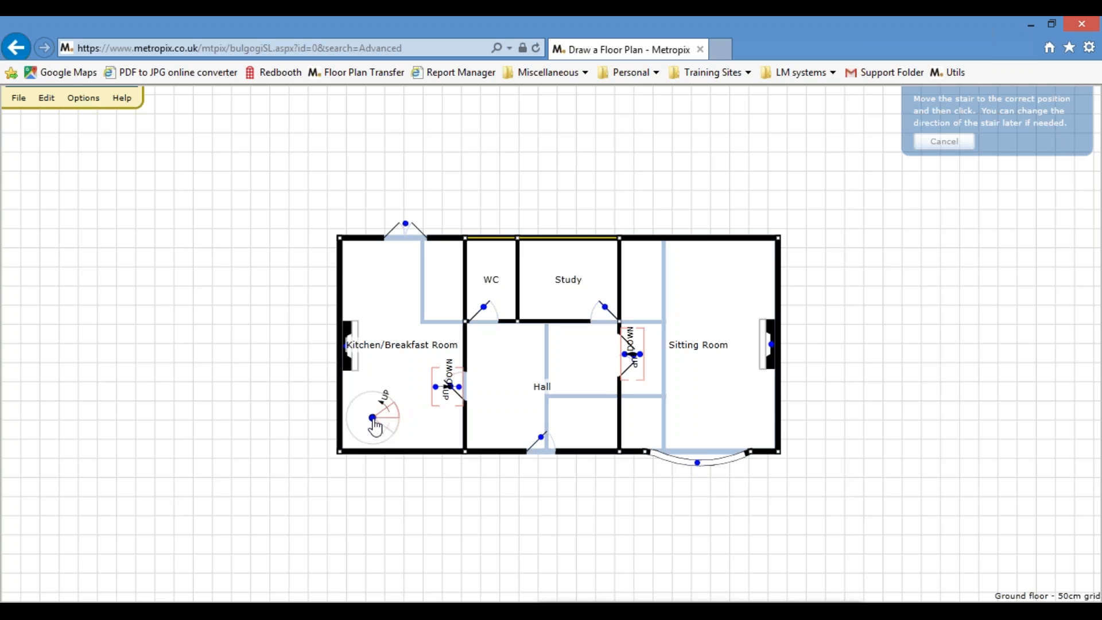
pyautogui.click(374, 423)
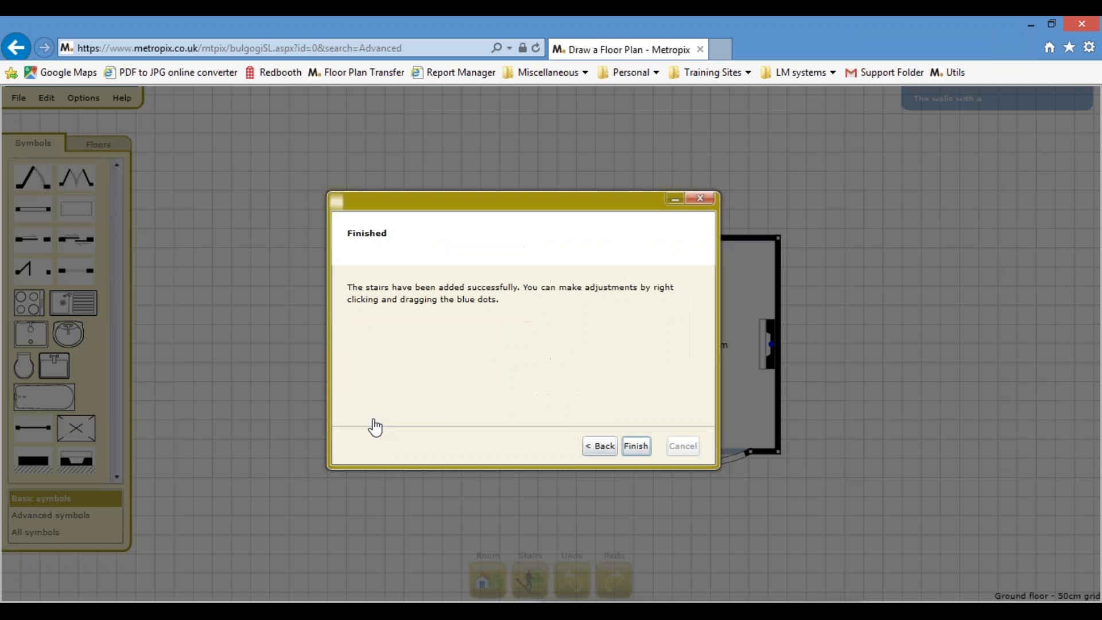
pyautogui.click(633, 447)
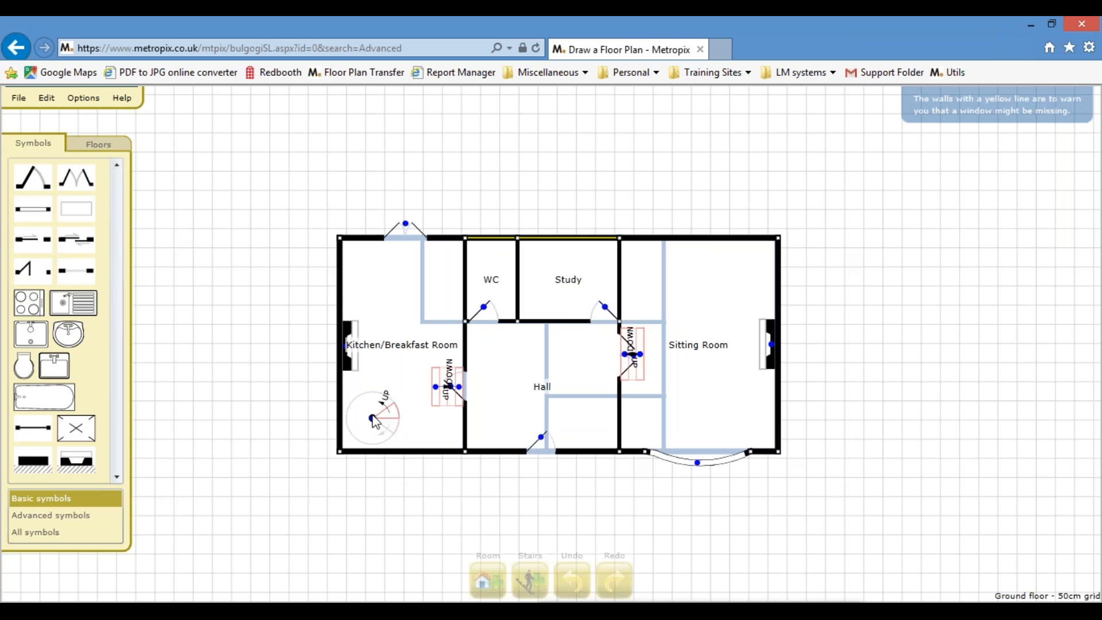
# Set the spiral staircase's step width to 0.67 m and rotate its bottom step clockwise
pyautogui.click(373, 422)
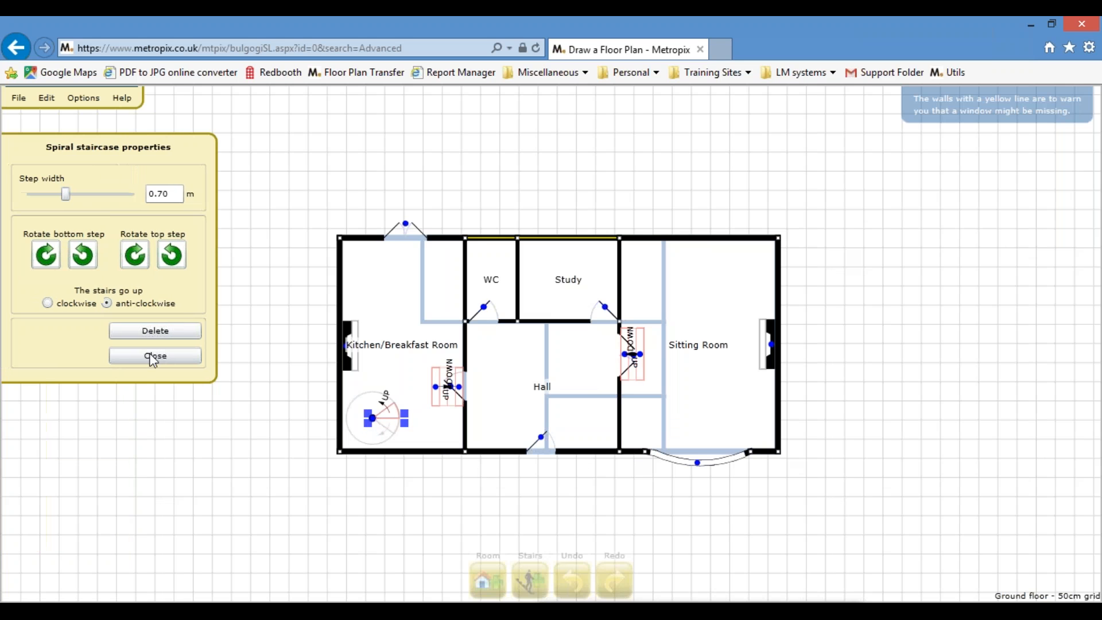
pyautogui.moveTo(67, 196)
pyautogui.mouseDown()
pyautogui.moveTo(93, 197)
pyautogui.moveTo(48, 196)
pyautogui.moveTo(67, 201)
pyautogui.mouseUp()
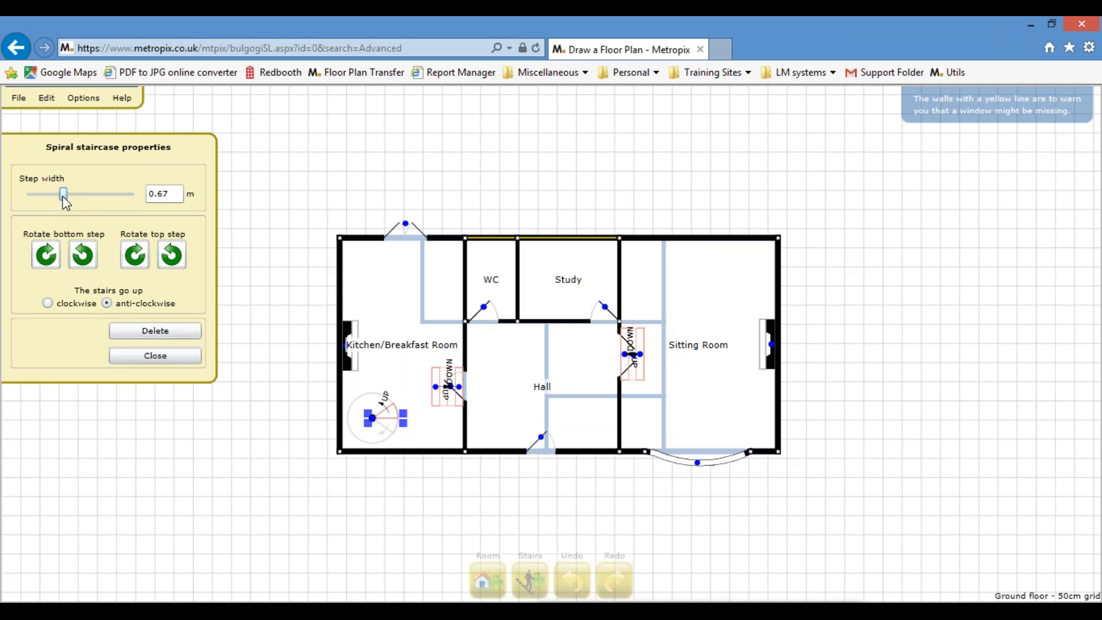
pyautogui.click(46, 256)
pyautogui.click(46, 255)
pyautogui.click(46, 255)
pyautogui.click(46, 255)
pyautogui.click(47, 255)
pyautogui.click(47, 255)
# Rotate the spiral staircase's top step anti-clockwise, and try the clockwise climbing direction before returning it to anti-clockwise
pyautogui.click(170, 258)
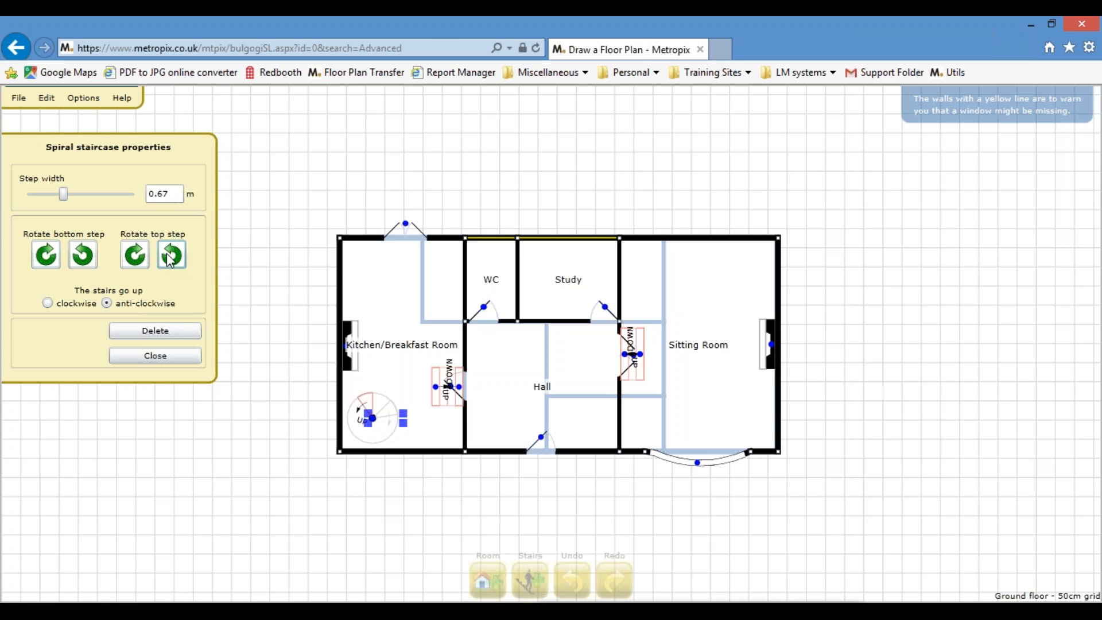
pyautogui.click(169, 258)
pyautogui.click(169, 258)
pyautogui.click(84, 305)
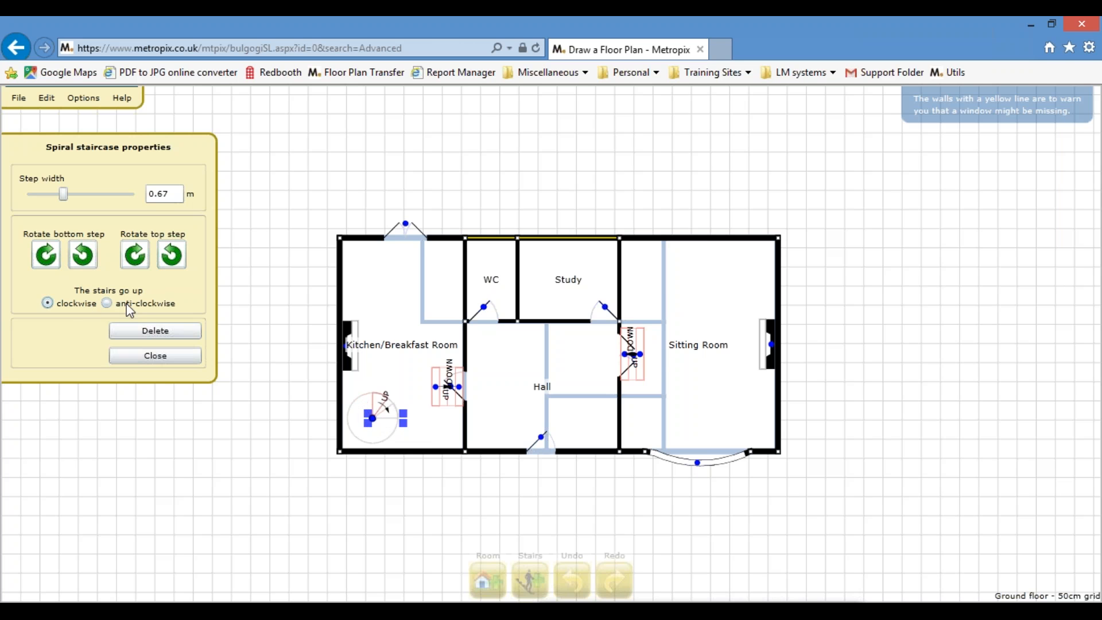
pyautogui.click(134, 304)
pyautogui.click(72, 303)
pyautogui.click(133, 303)
pyautogui.click(180, 357)
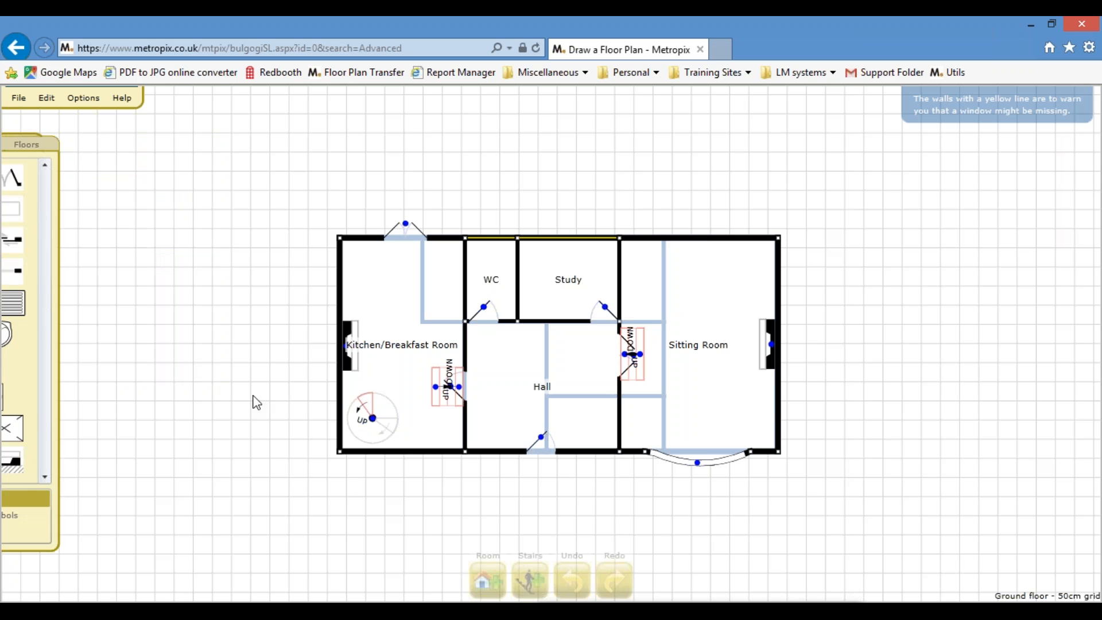
# Delete the spiral staircase from the kitchen
pyautogui.click(372, 418)
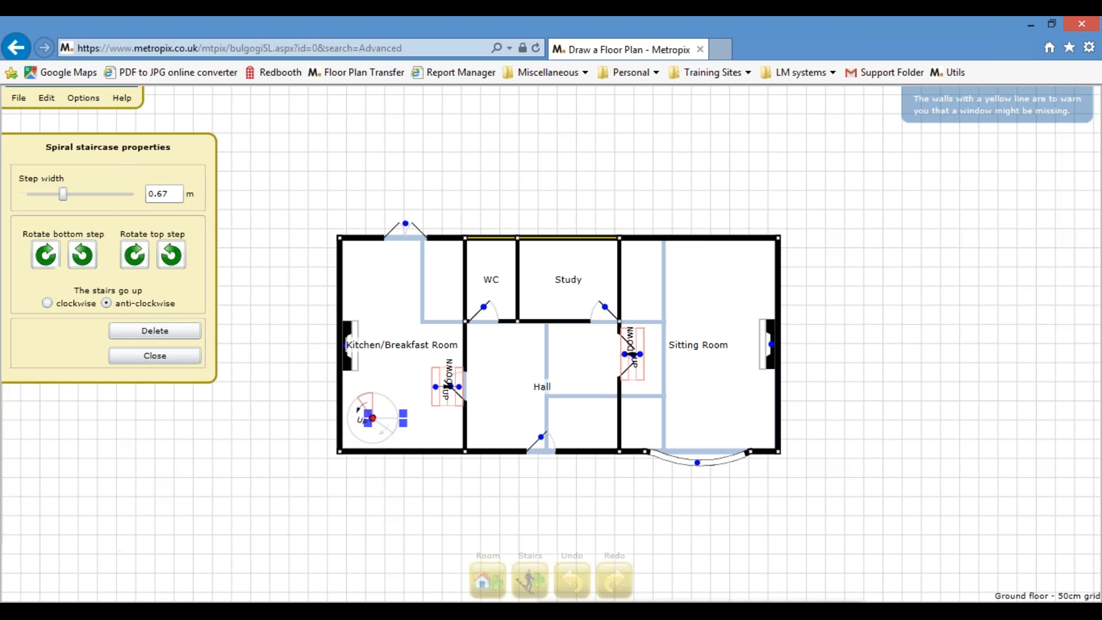
pyautogui.click(180, 333)
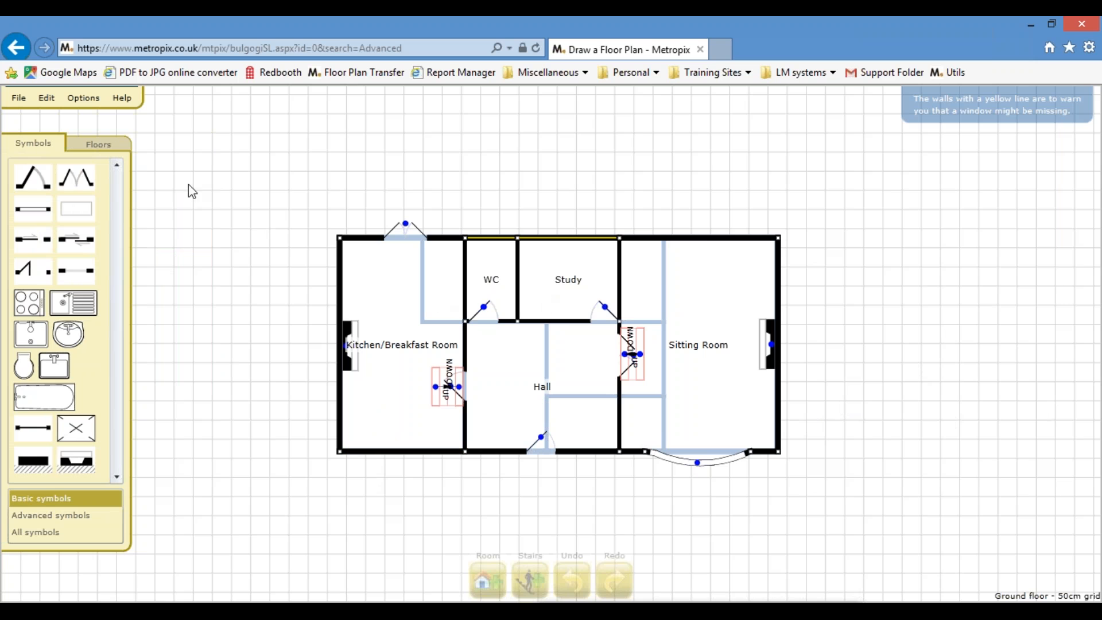
# From the 1st floor plan, start a staircase from the ground floor to the 1st floor and place its bottom step in the hall, climbing toward the study
pyautogui.click(98, 144)
pyautogui.click(84, 224)
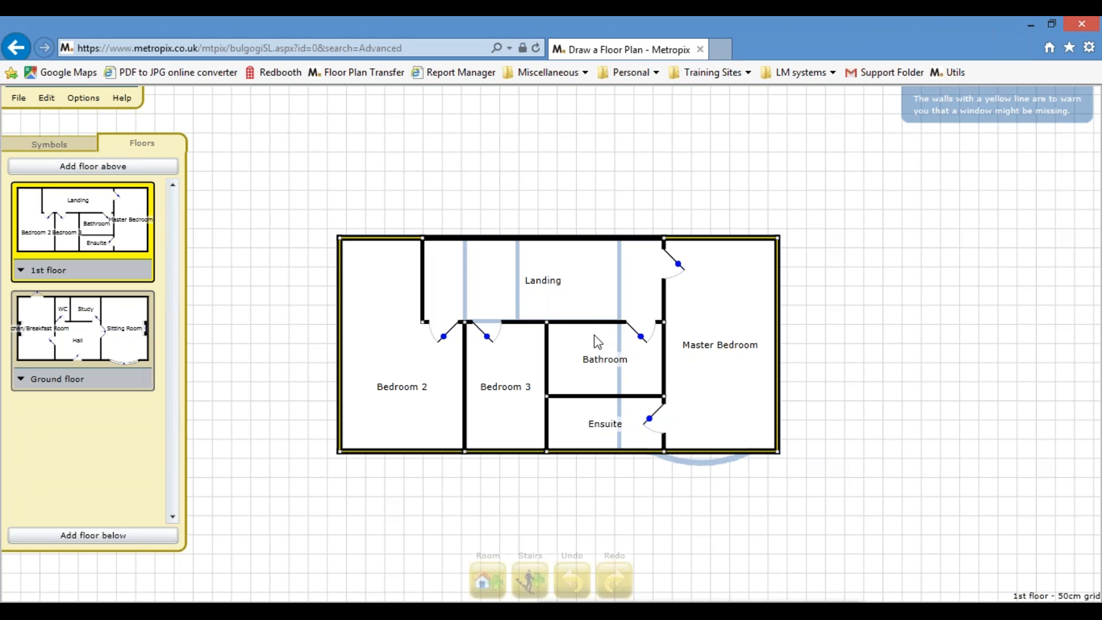
pyautogui.click(533, 571)
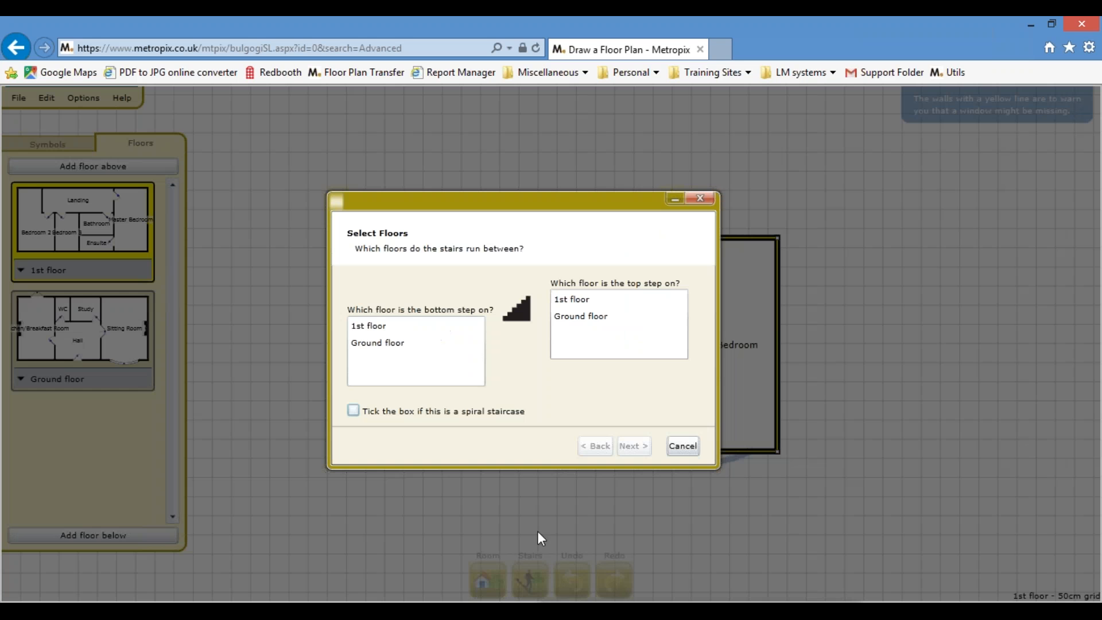
pyautogui.click(417, 344)
pyautogui.click(571, 300)
pyautogui.click(634, 446)
pyautogui.click(625, 307)
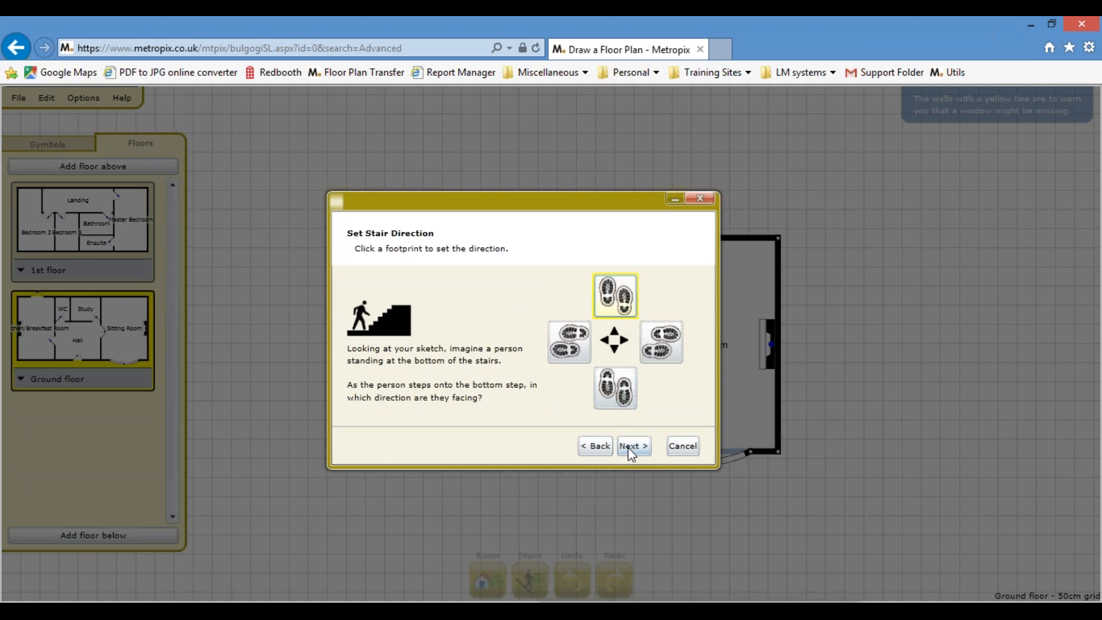
pyautogui.click(632, 446)
pyautogui.click(692, 379)
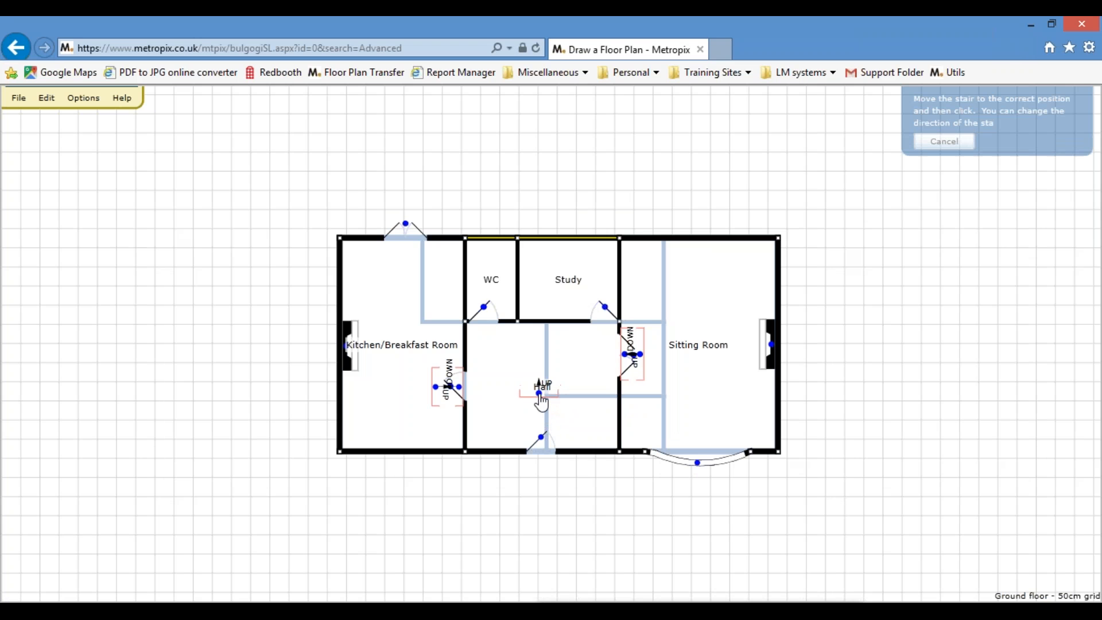
pyautogui.click(544, 402)
# Set the top step to descend toward the front of the house, place it on the landing, and finish the stairs
pyautogui.click(623, 387)
pyautogui.click(629, 446)
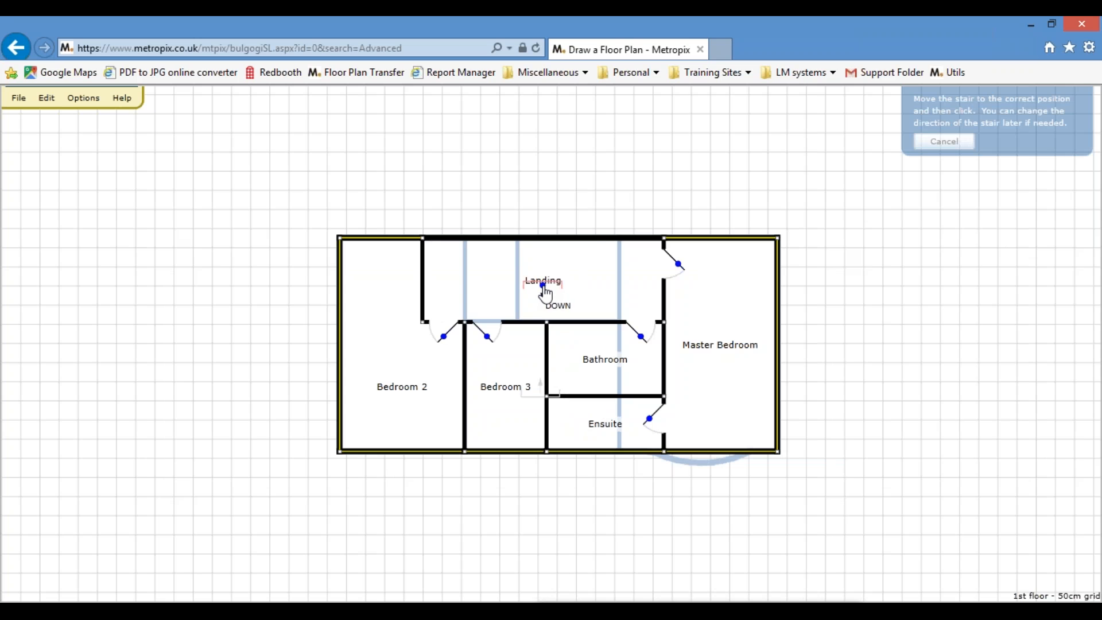
pyautogui.click(545, 294)
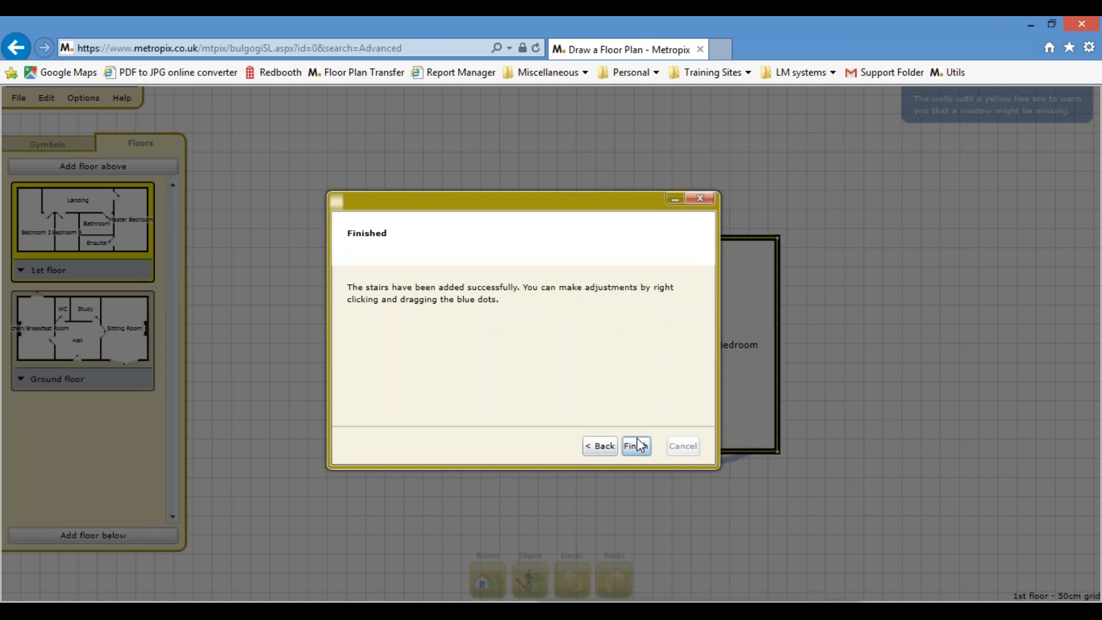
pyautogui.click(633, 445)
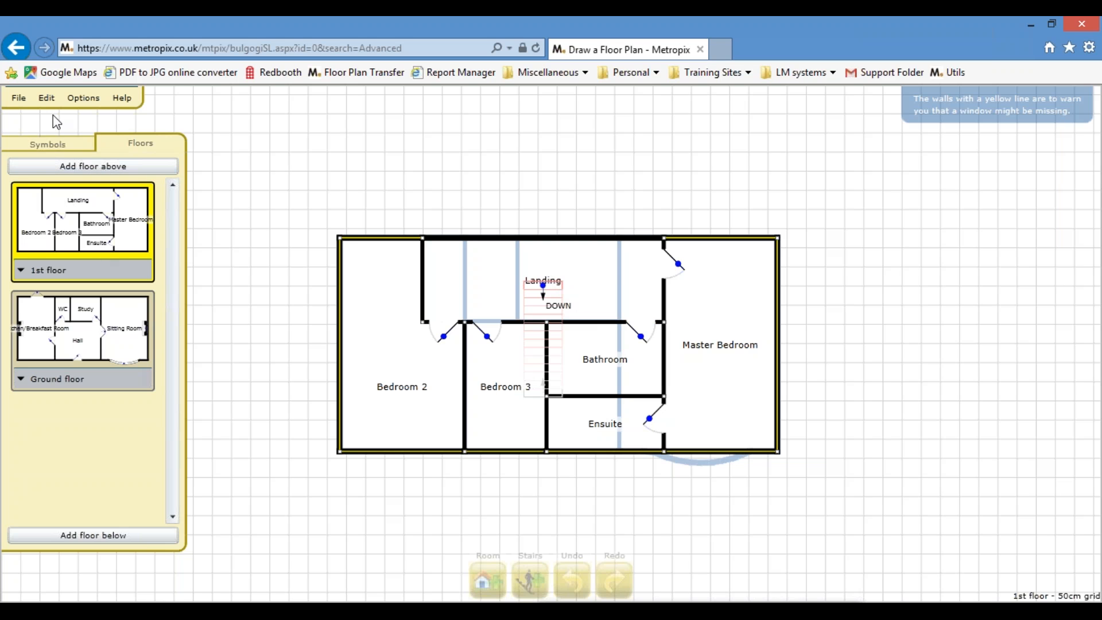
# Start a split-level floor on the 1st floor and place the bottom step on the landing beside the staircase, climbing toward Bedroom 2
pyautogui.click(47, 98)
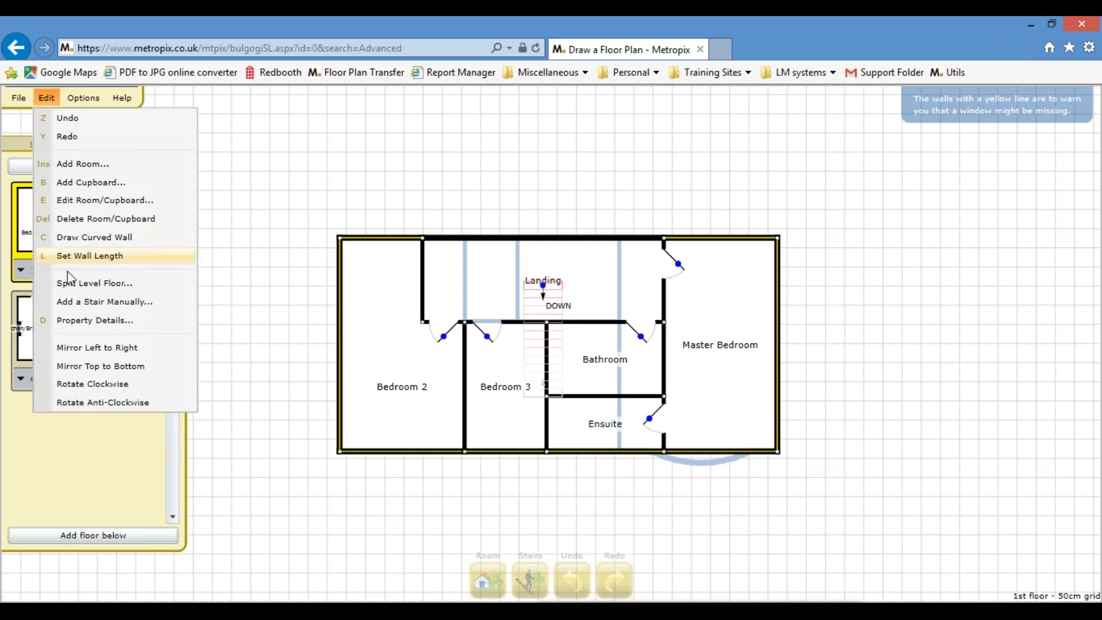
pyautogui.click(73, 283)
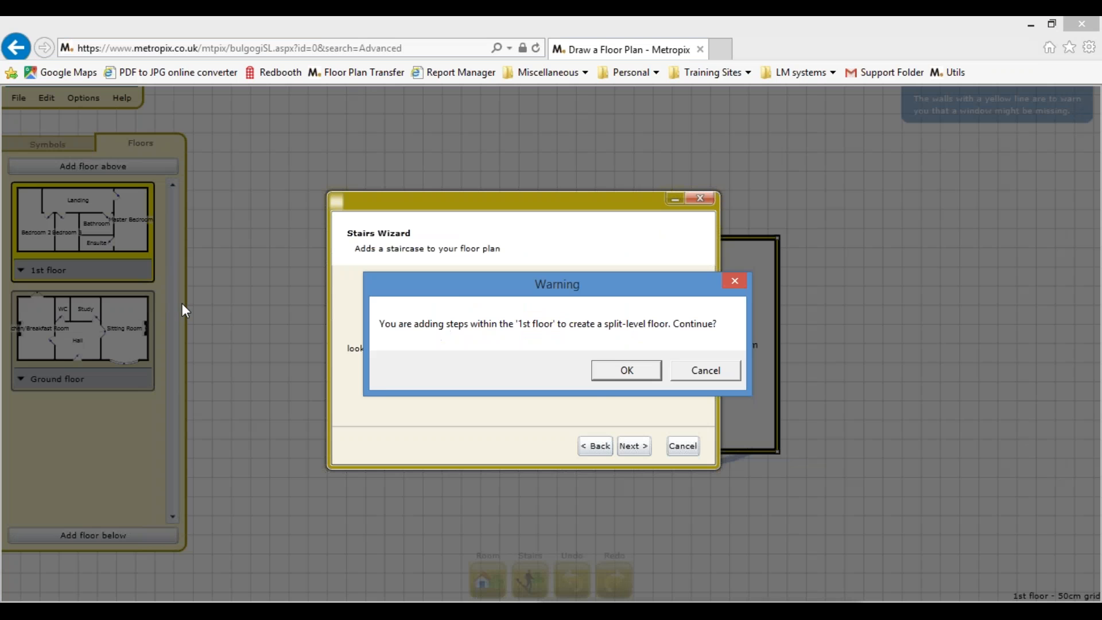
pyautogui.click(618, 370)
pyautogui.click(574, 343)
pyautogui.click(651, 450)
pyautogui.click(708, 376)
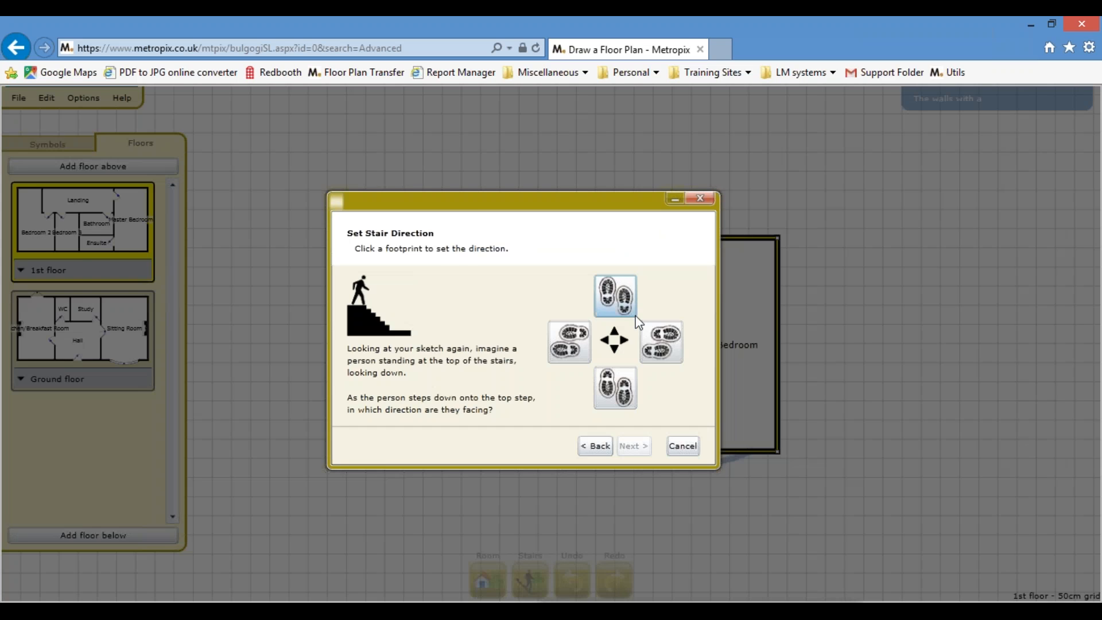
# Set the top step to descend toward the main staircase, place it at the landing's Bedroom 2 end, and finish the split-level stairs
pyautogui.click(660, 344)
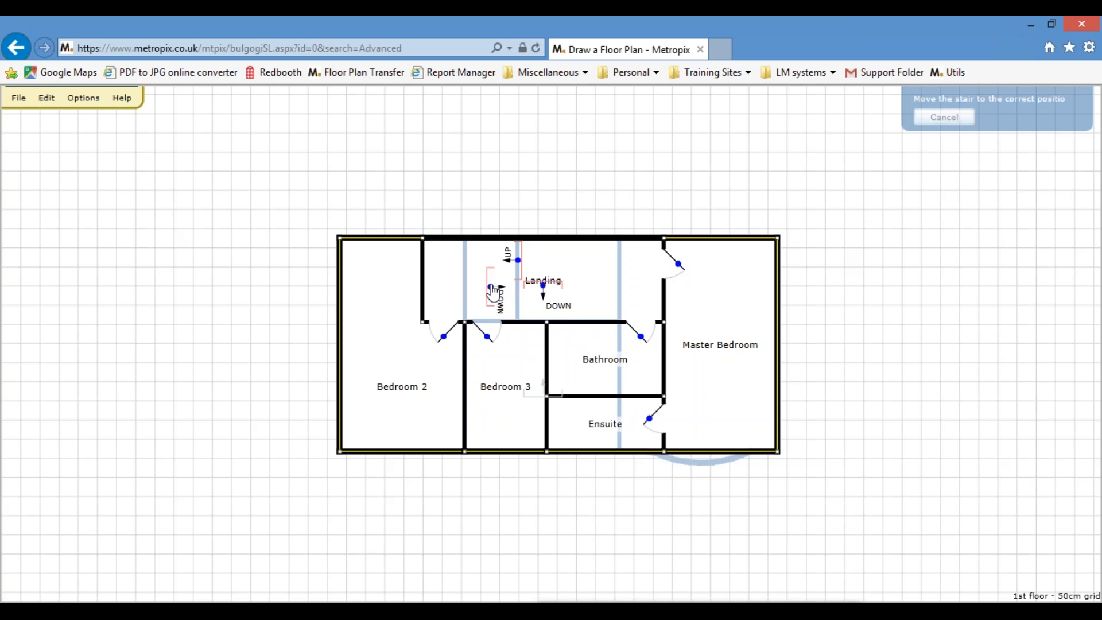
pyautogui.click(482, 261)
pyautogui.click(668, 376)
pyautogui.click(633, 446)
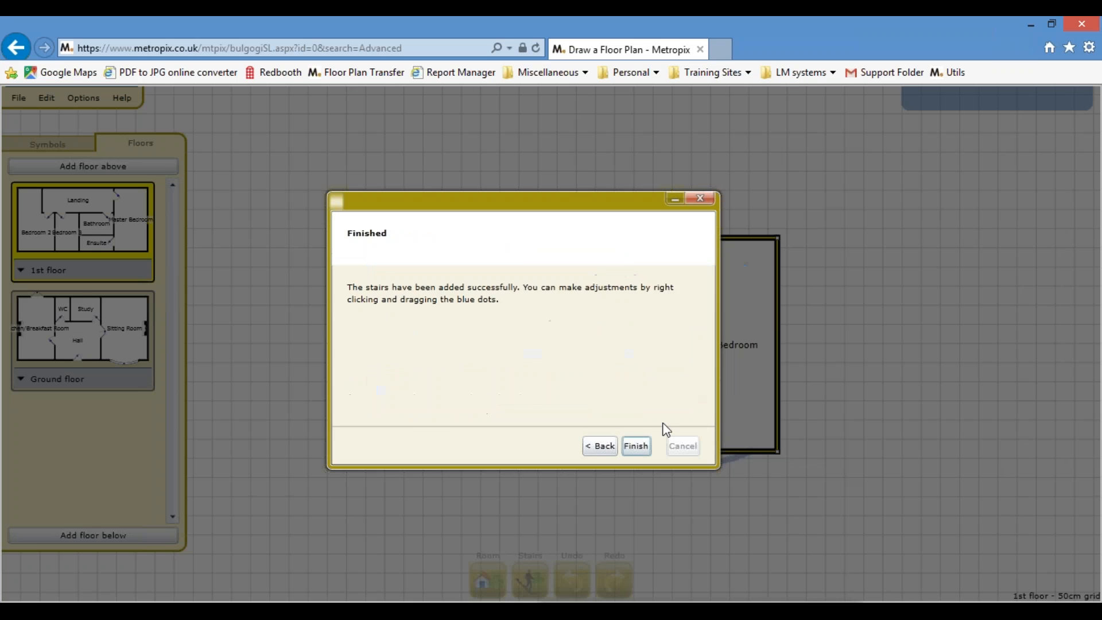
pyautogui.click(637, 445)
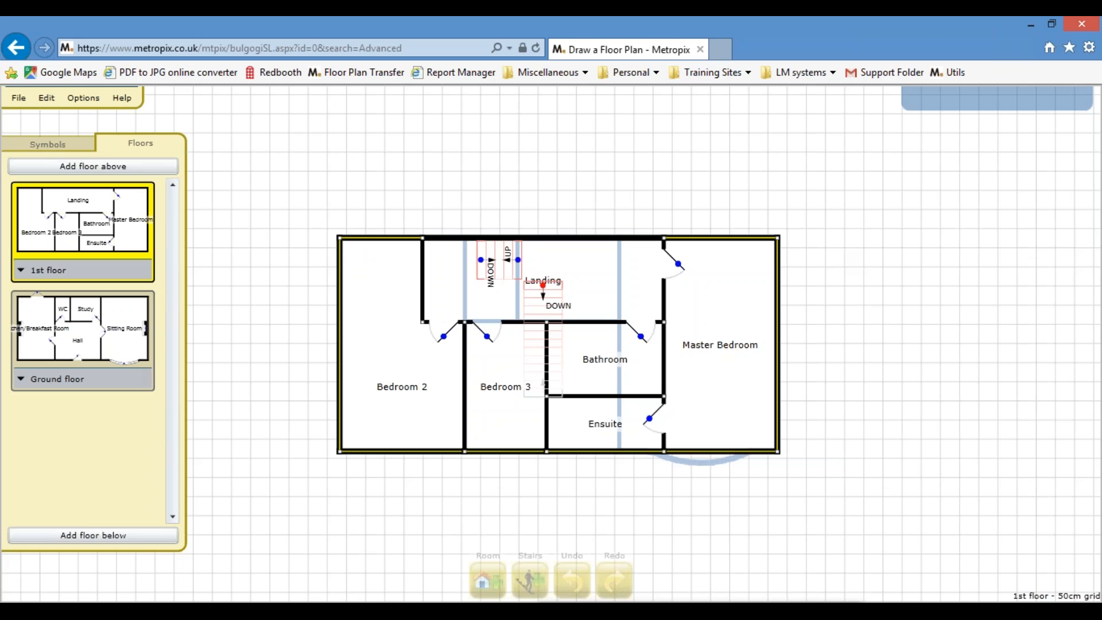
# Line up the main staircase's top step with the split-level steps and copy those steps to the staircase's Master Bedroom side
pyautogui.click(544, 292)
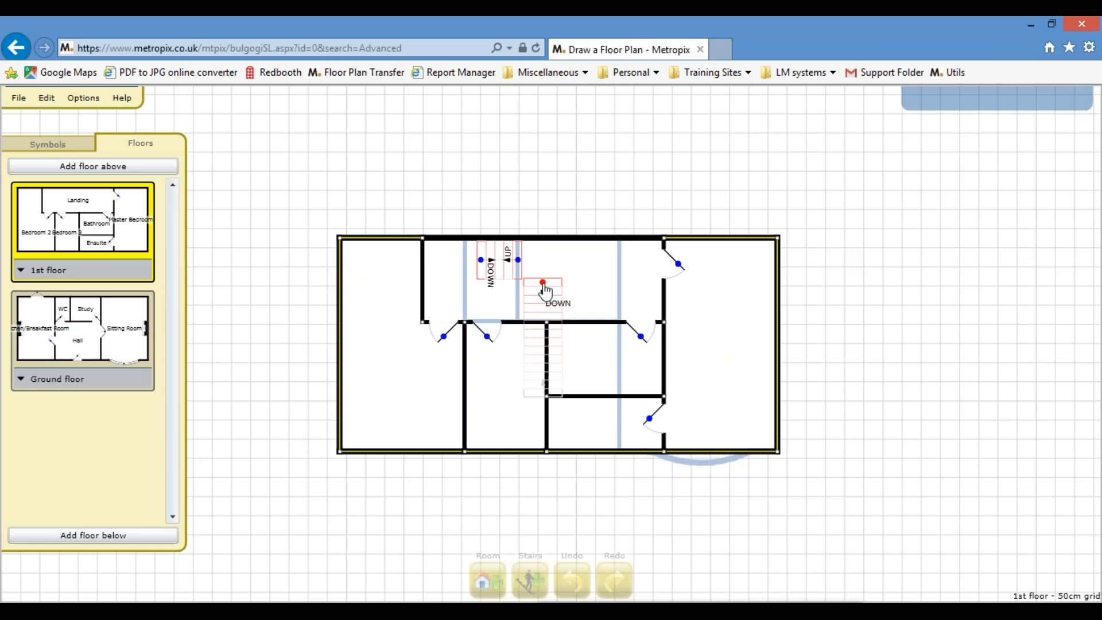
pyautogui.moveTo(520, 263); pyautogui.dragTo(570, 270)
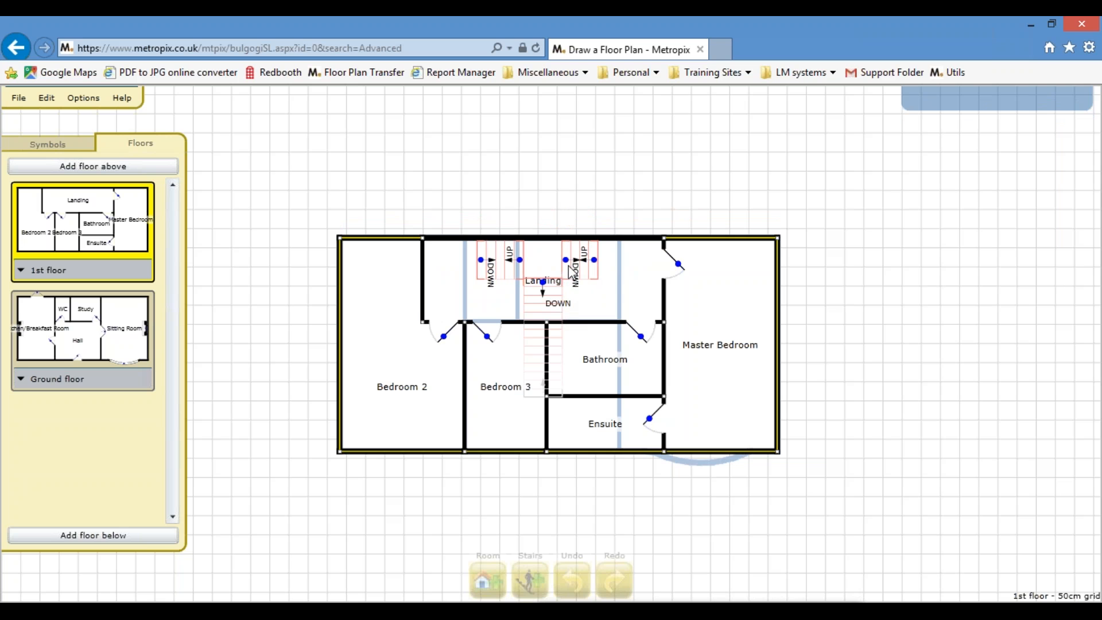
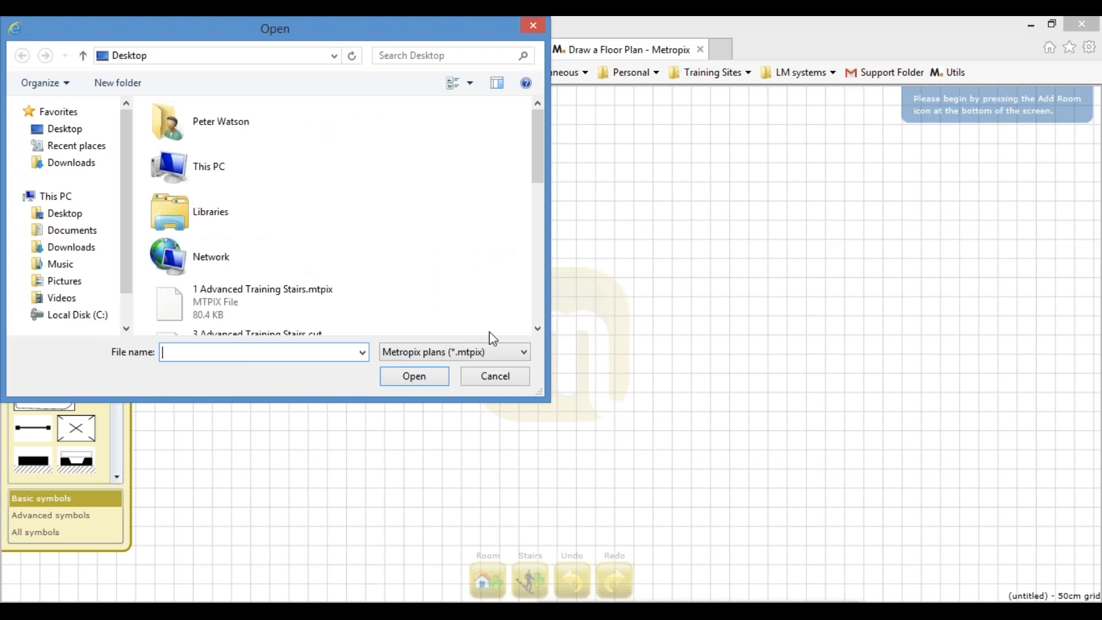
# Open another saved Metropix plan (.mtpix) from the Desktop
pyautogui.moveTo(540, 179); pyautogui.dragTo(541, 202)
pyautogui.click(281, 263)
pyautogui.click(409, 378)
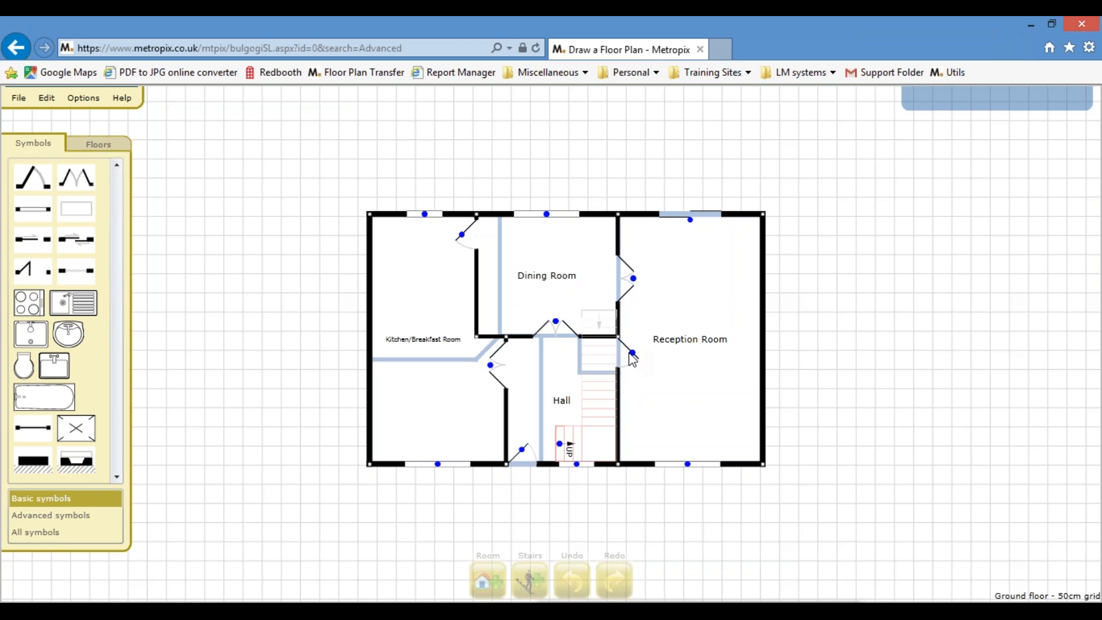
# Add an unnamed Hallway-type room over the cut-off top part of the hall staircase, beside the Reception Room door
pyautogui.click(477, 568)
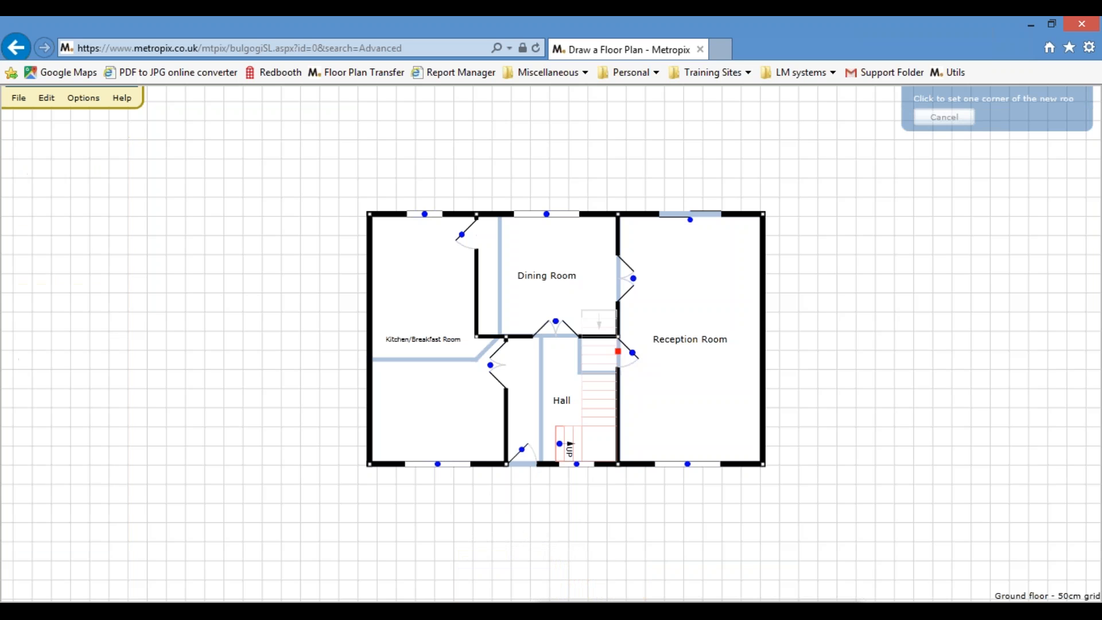
pyautogui.moveTo(619, 338); pyautogui.dragTo(582, 378)
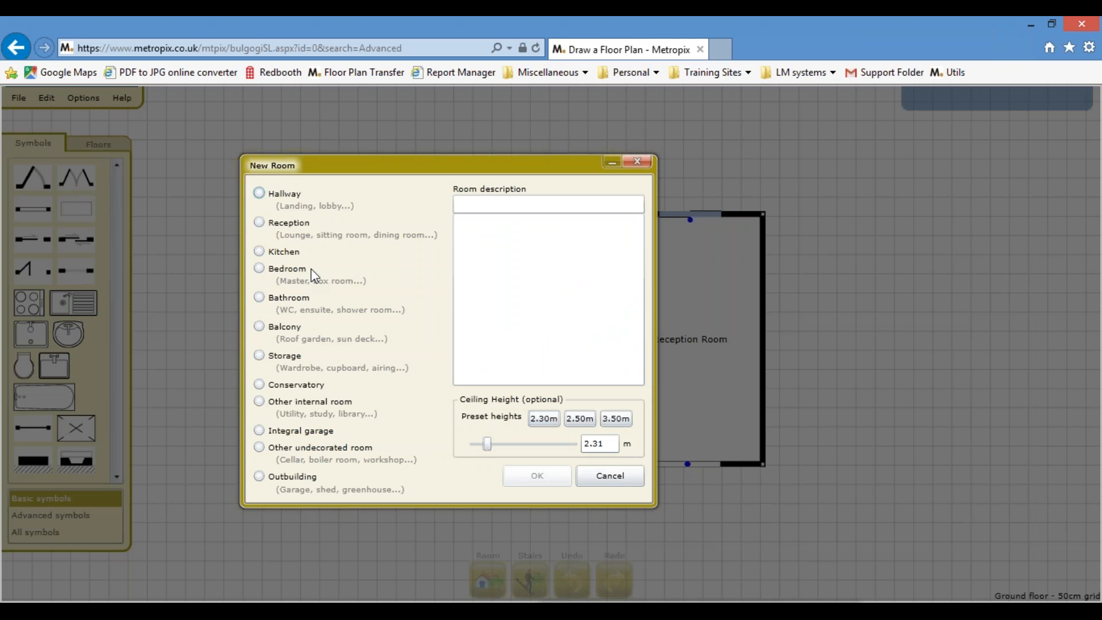
pyautogui.click(285, 198)
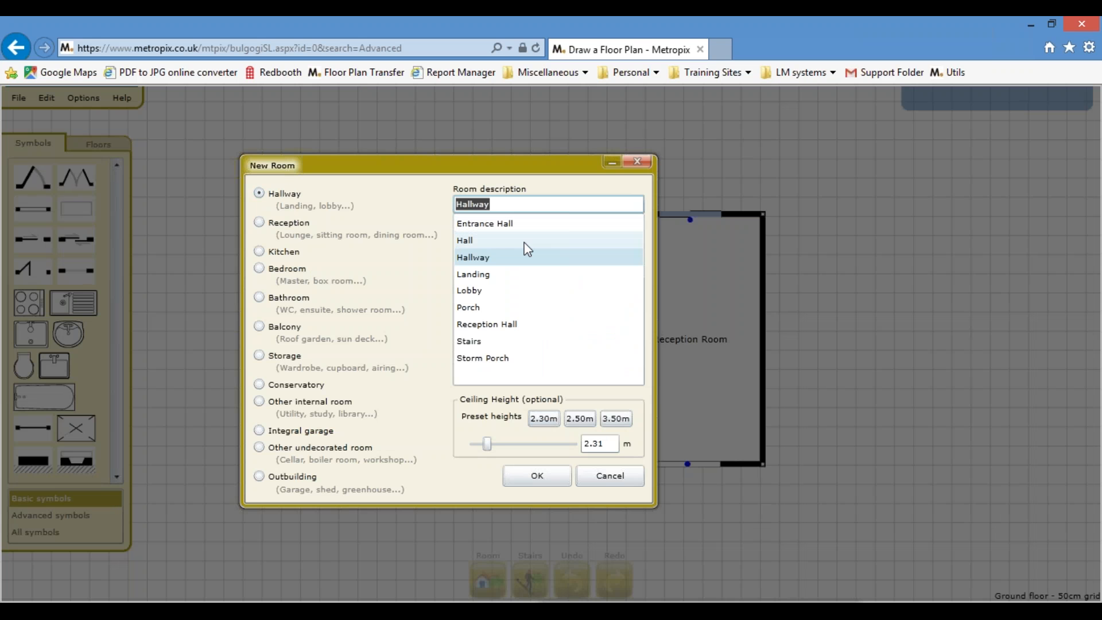
pyautogui.press('BackSpace')
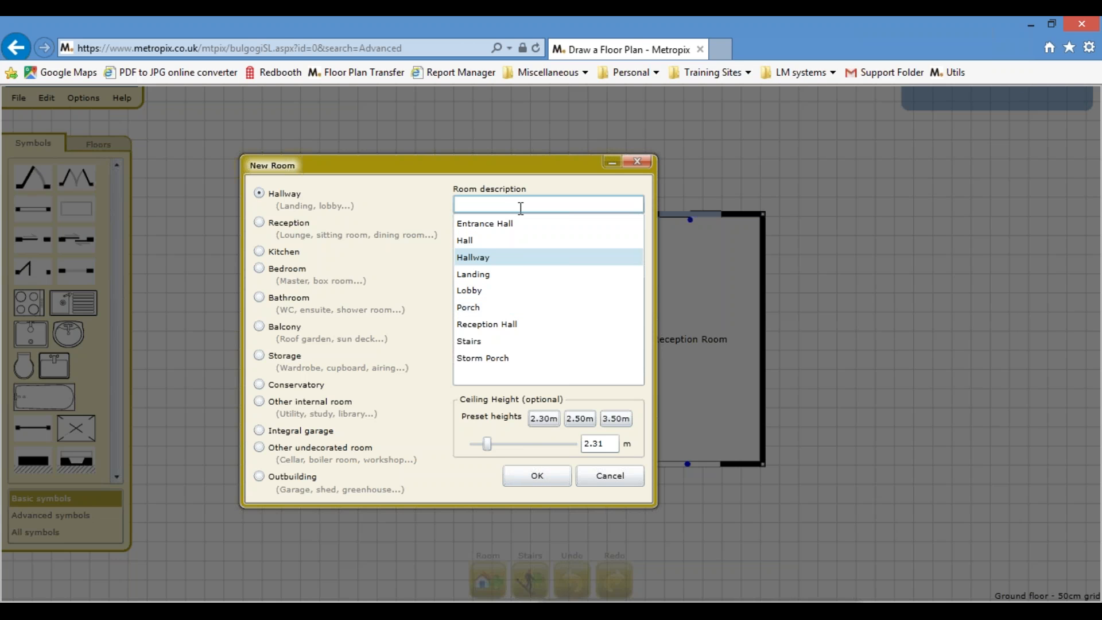
pyautogui.click(531, 475)
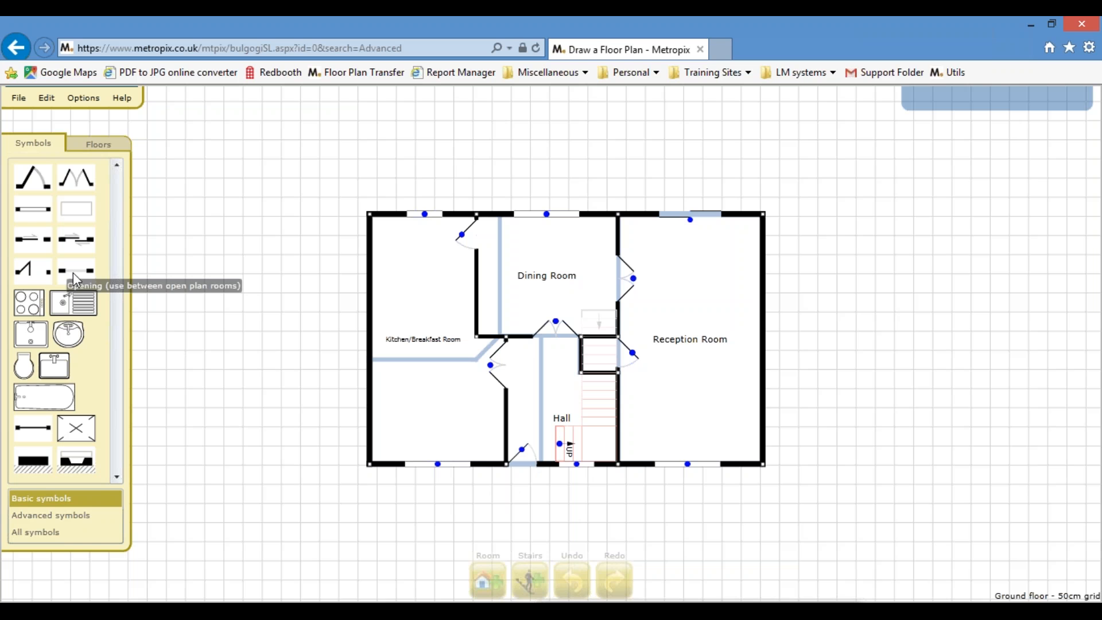
# Place openings in the new stair room's two hall-side walls and check the final view image in Windows Photo Viewer
pyautogui.moveTo(73, 273); pyautogui.dragTo(579, 367)
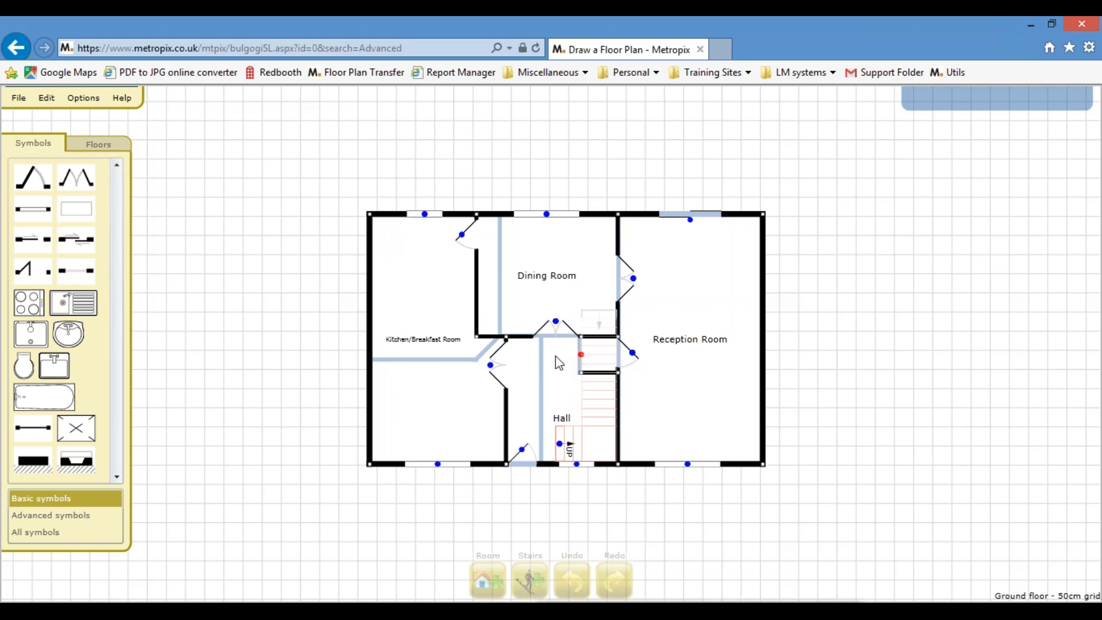
pyautogui.moveTo(91, 274); pyautogui.dragTo(605, 377)
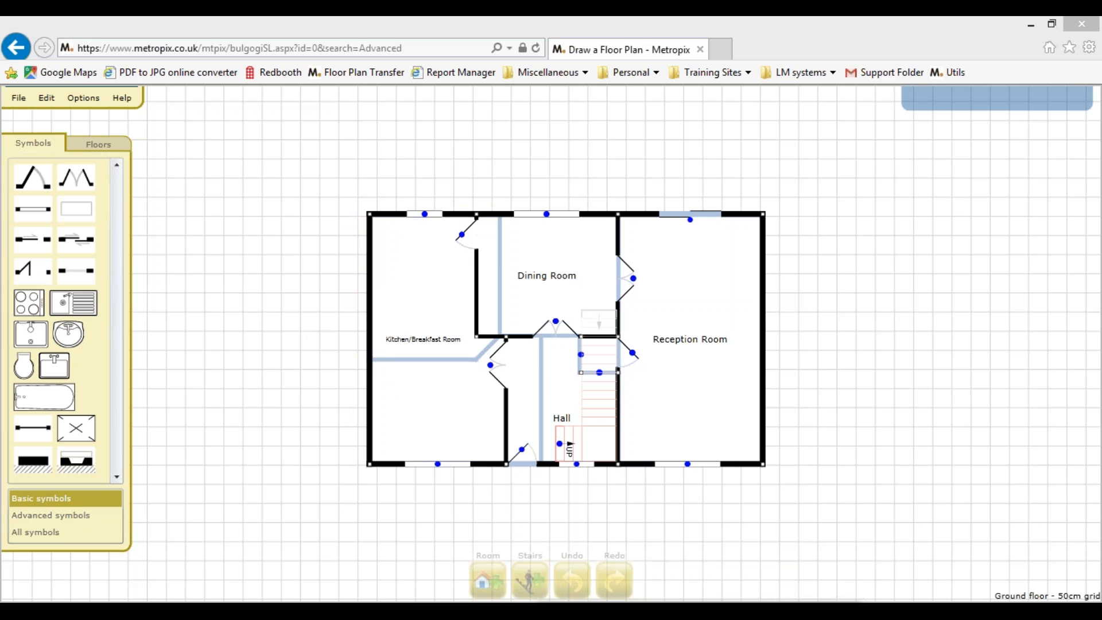
pyautogui.hotkey('alt', 'Tab')
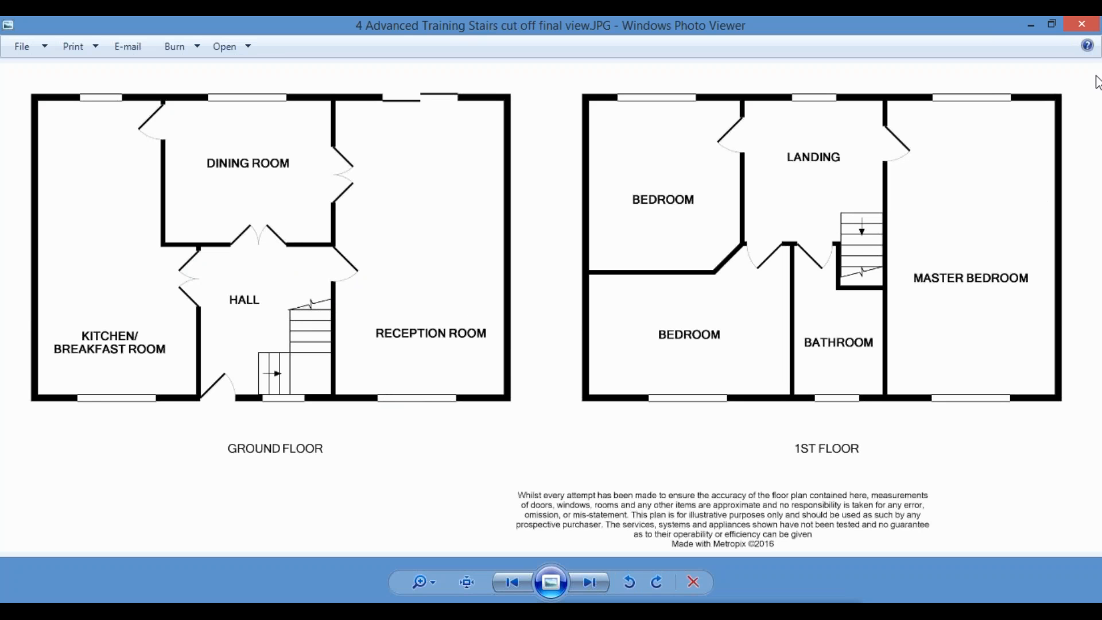
pyautogui.click(1082, 24)
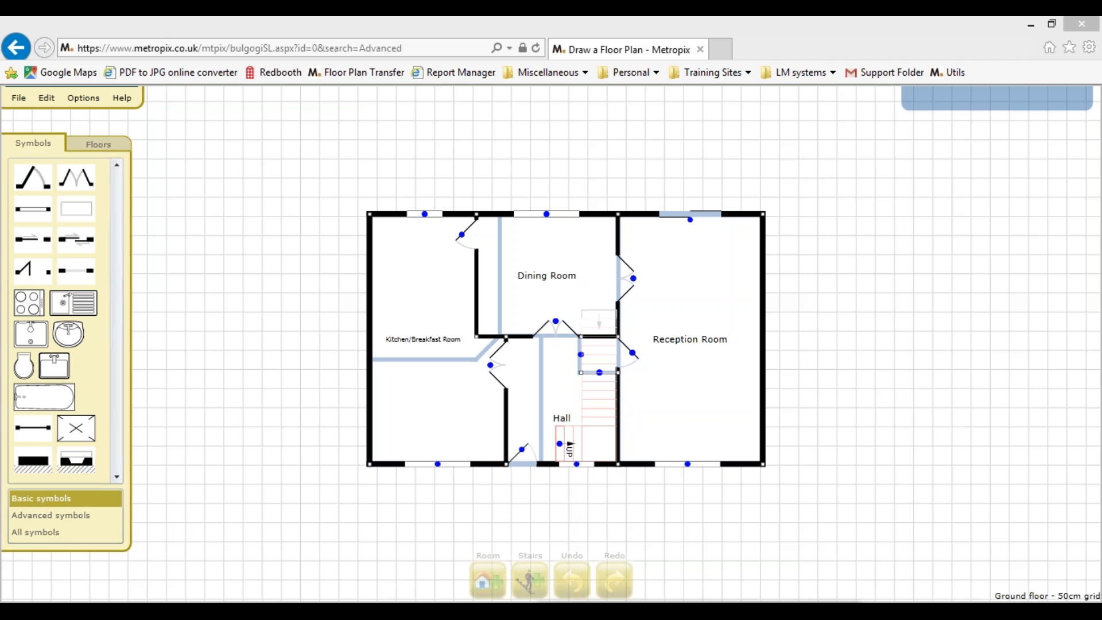
# Add a floor named 2nd floor above the 1st floor
pyautogui.click(109, 144)
pyautogui.click(105, 228)
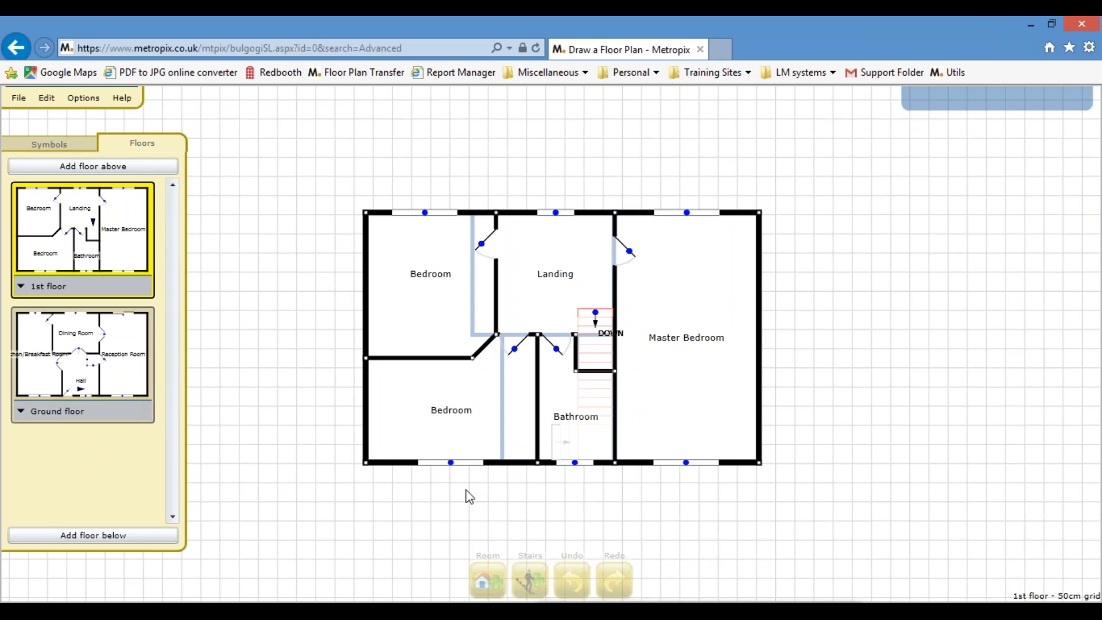
pyautogui.click(131, 168)
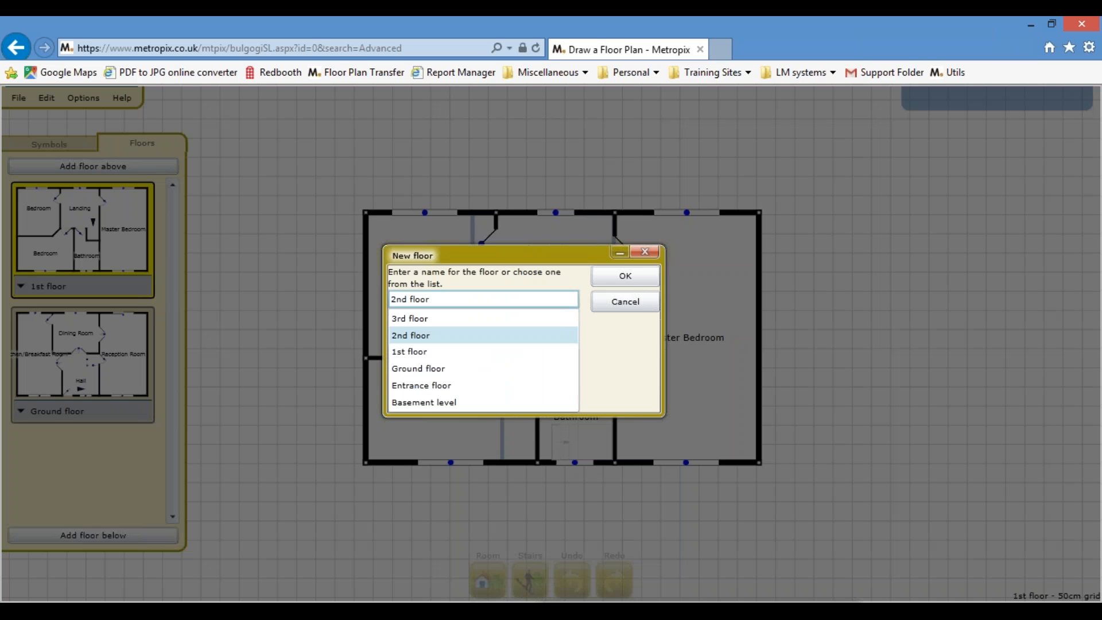
pyautogui.click(625, 281)
# Draw a Loft Room on the 2nd floor, centred over the landing and reaching partly across the bedrooms below
pyautogui.click(487, 579)
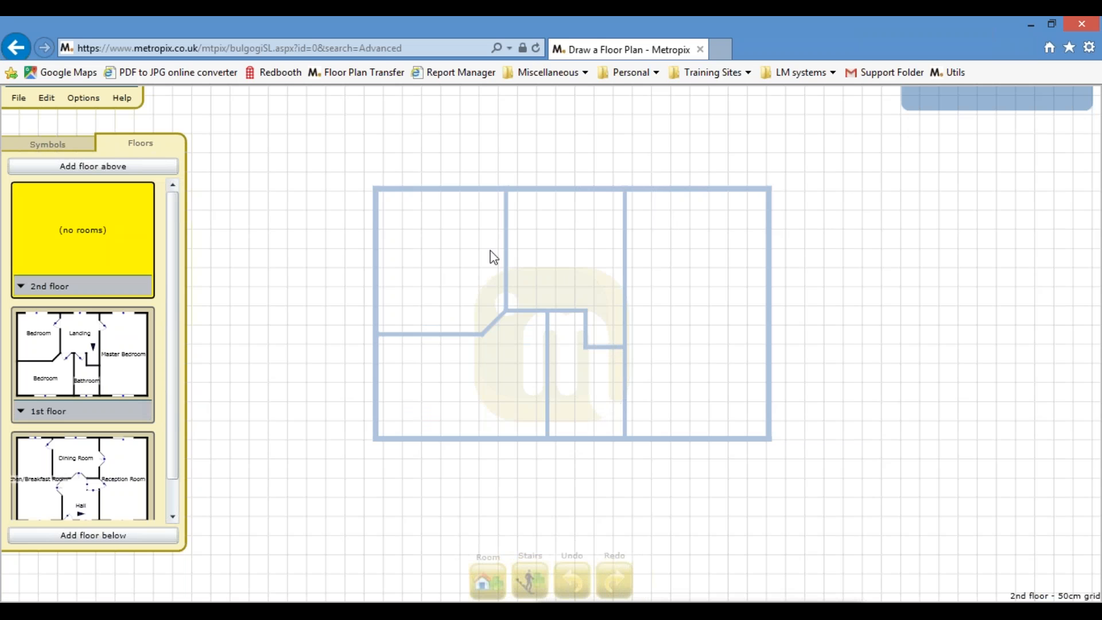
pyautogui.moveTo(434, 189)
pyautogui.mouseDown()
pyautogui.moveTo(637, 346)
pyautogui.moveTo(696, 373)
pyautogui.mouseUp()
pyautogui.click(312, 401)
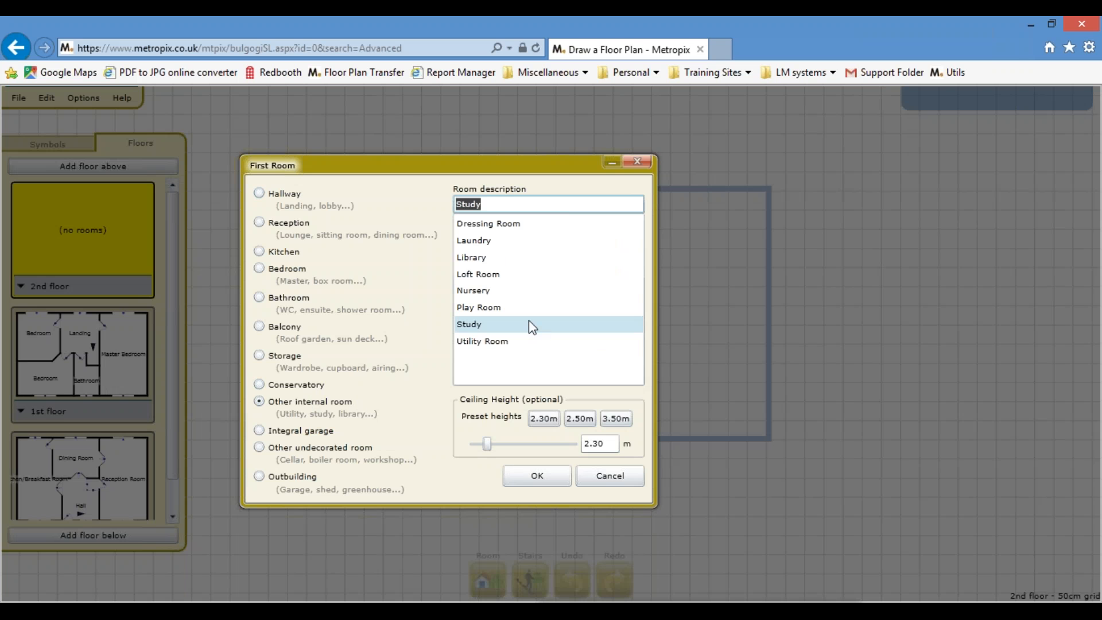
pyautogui.click(488, 274)
pyautogui.click(531, 485)
# Start a staircase from the 1st floor and place its bottom step by the landing window, climbing toward the Bedroom
pyautogui.click(130, 349)
pyautogui.click(531, 555)
pyautogui.click(393, 351)
pyautogui.click(594, 302)
pyautogui.click(634, 446)
pyautogui.click(581, 353)
pyautogui.click(634, 448)
pyautogui.click(674, 374)
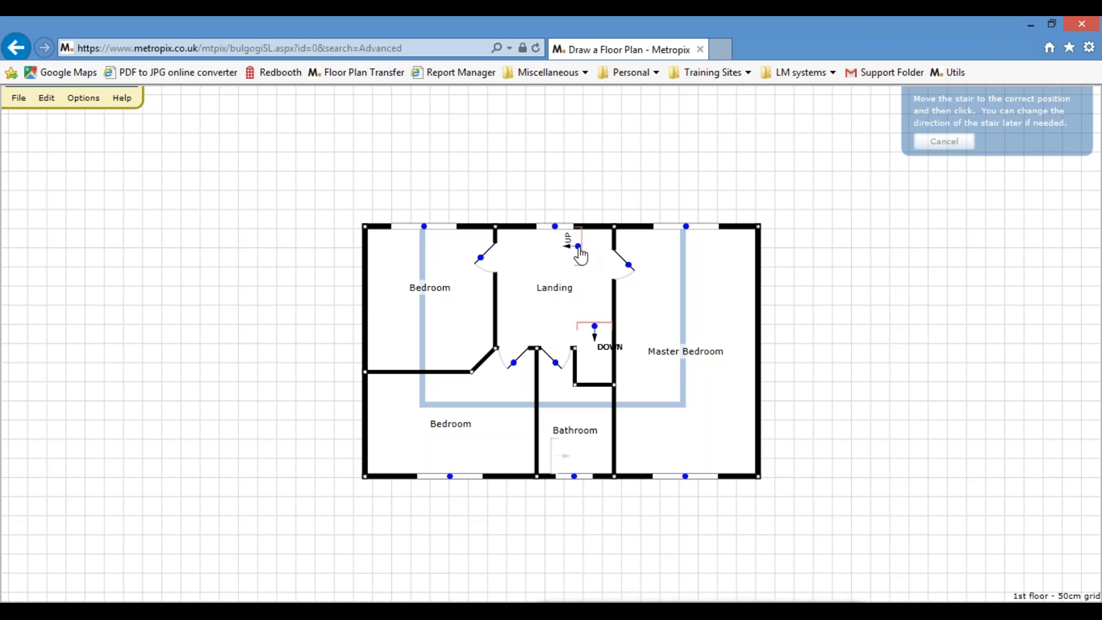
pyautogui.click(578, 249)
# Place the top step in the Loft Room, descending toward the bottom step, and leave the new stairs on the plan anyway
pyautogui.click(658, 340)
pyautogui.click(634, 445)
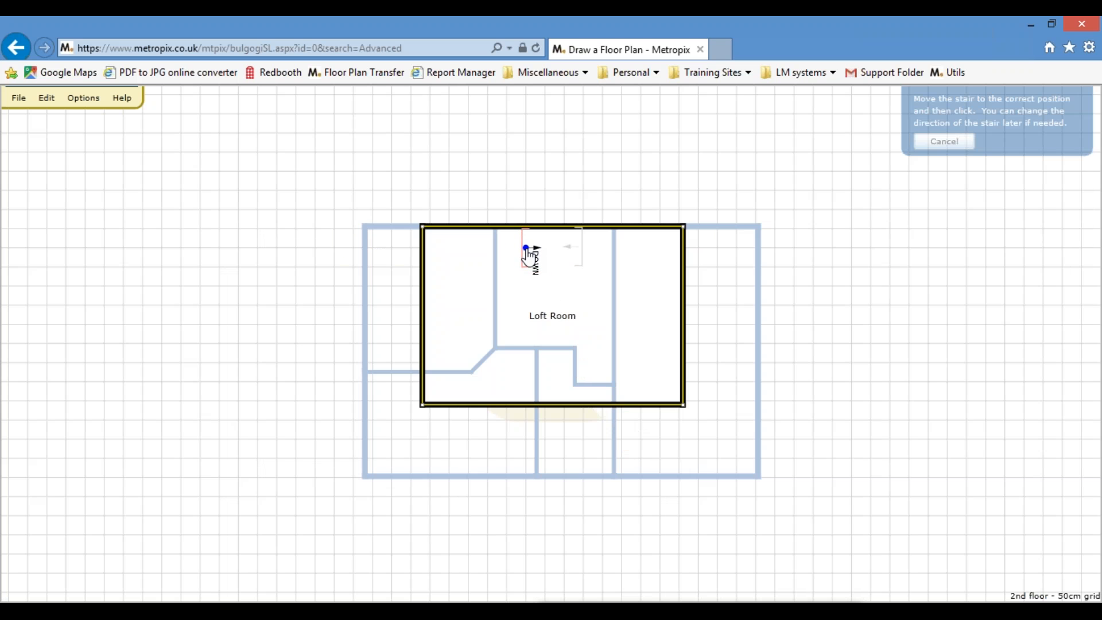
pyautogui.click(526, 249)
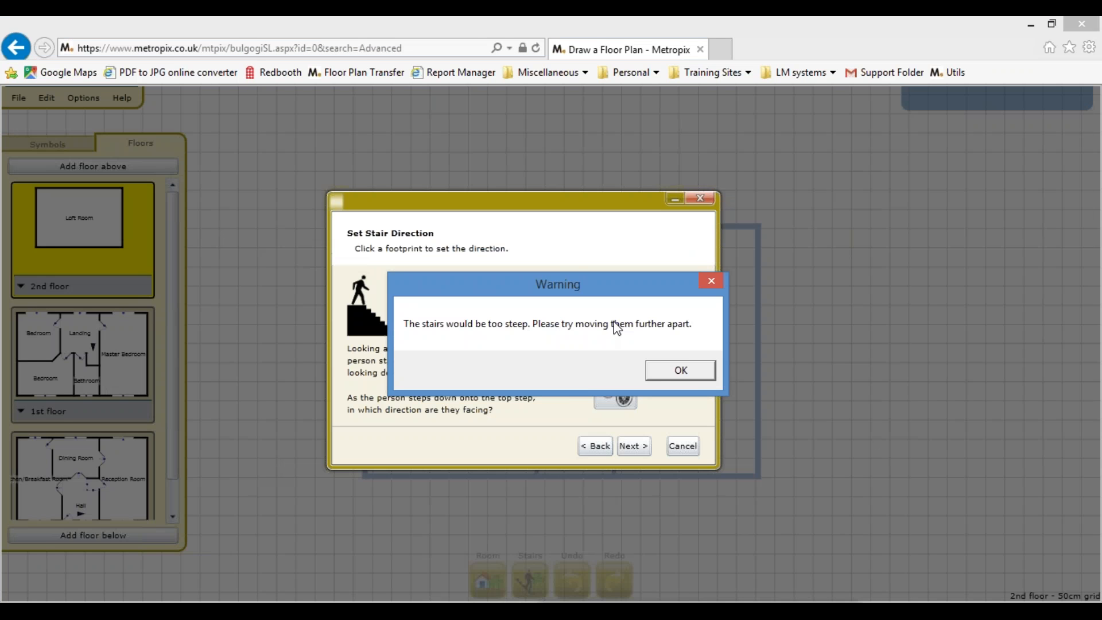
pyautogui.click(673, 373)
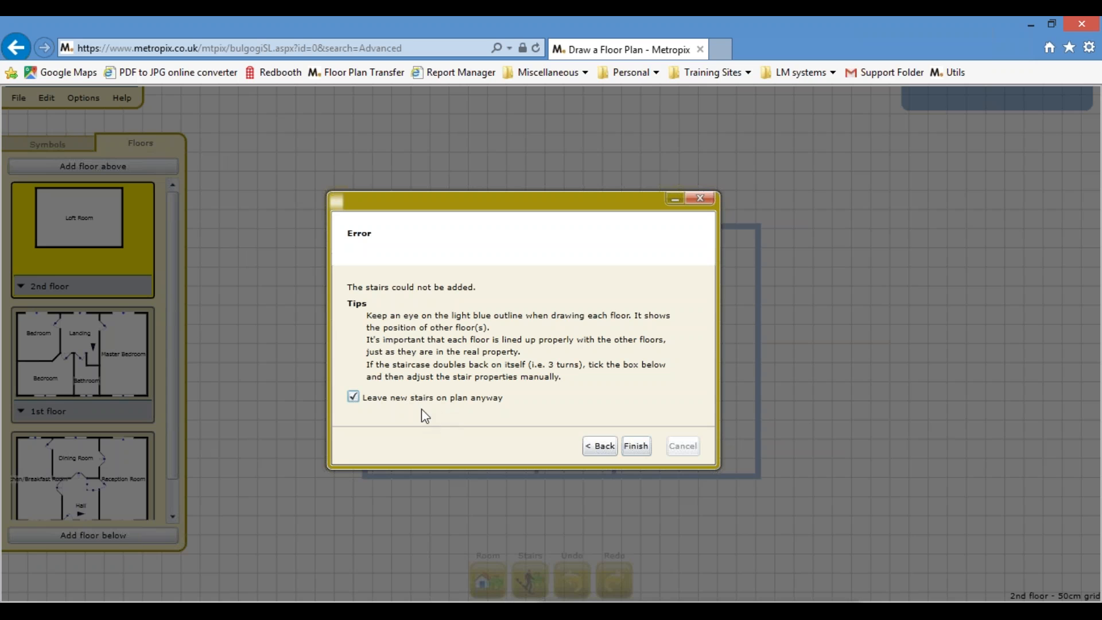
pyautogui.click(642, 448)
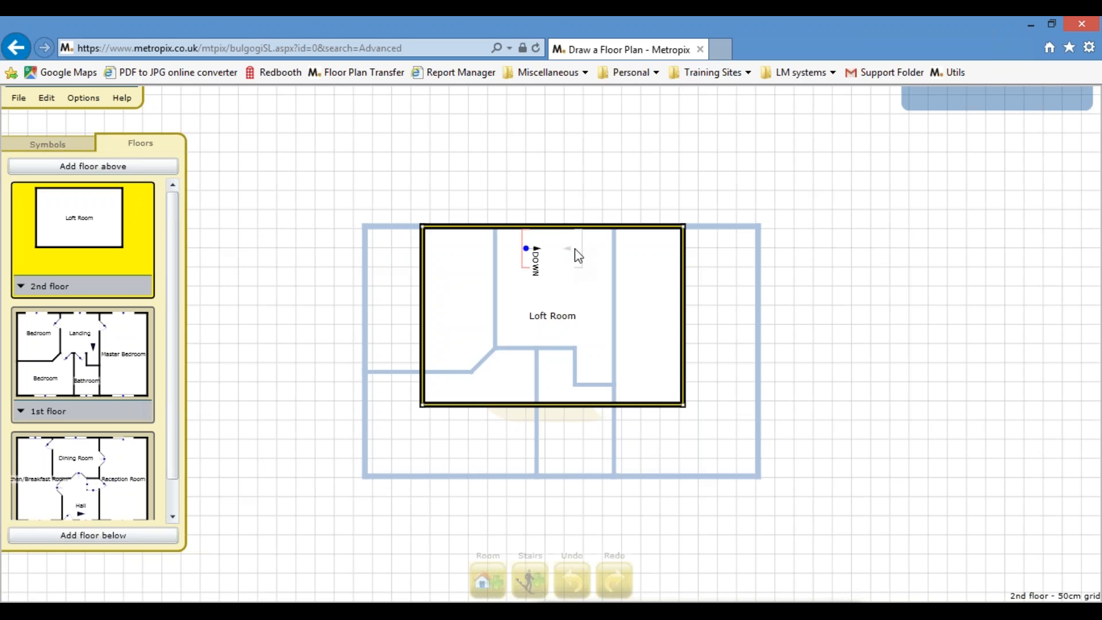
# Set the Landing's ceiling height to 1.80 m and apply it to all rooms on the 1st floor
pyautogui.click(91, 330)
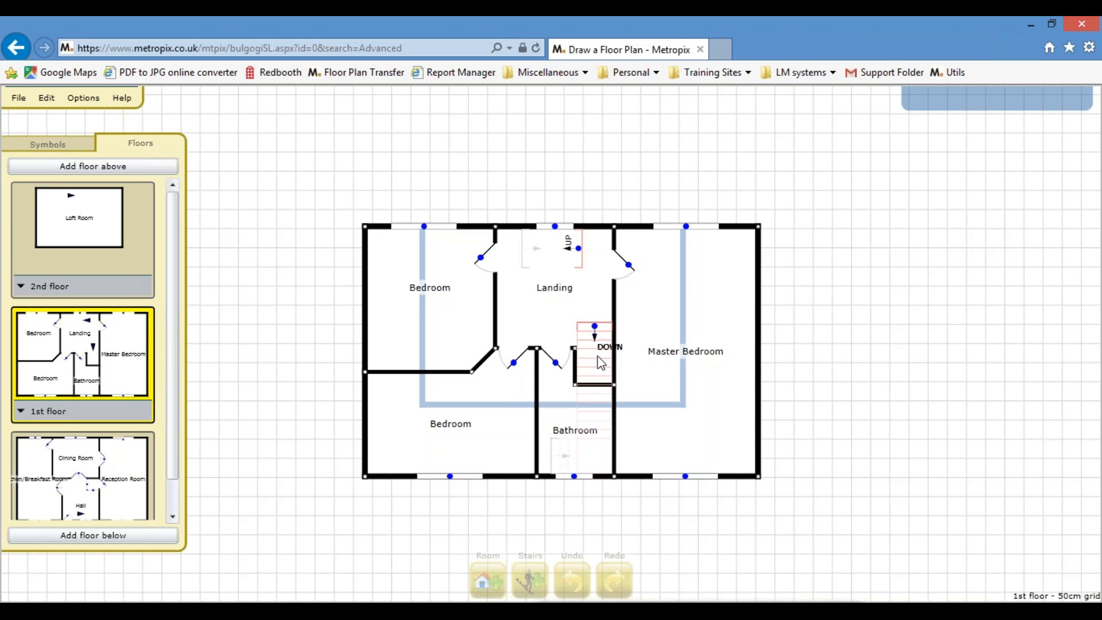
pyautogui.click(125, 472)
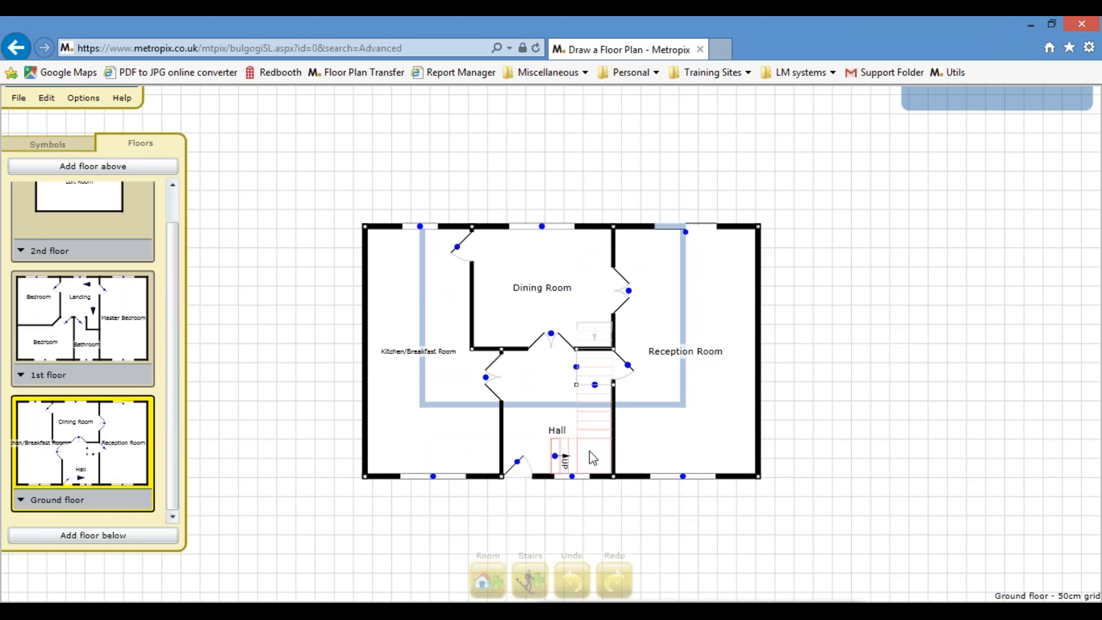
pyautogui.click(74, 333)
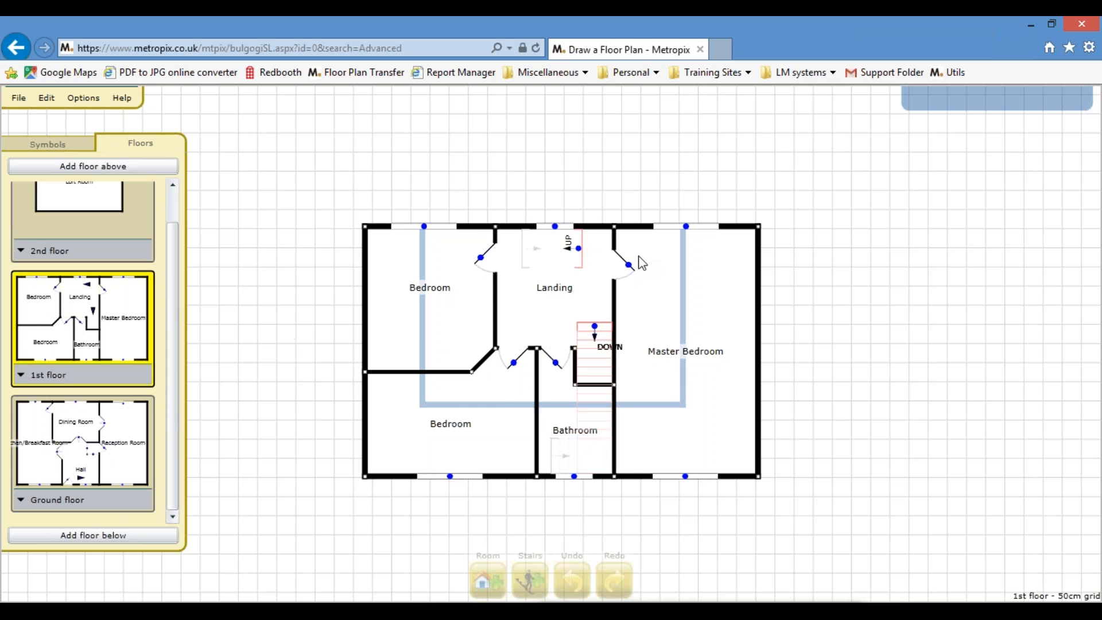
pyautogui.scroll(1, 119, 237)
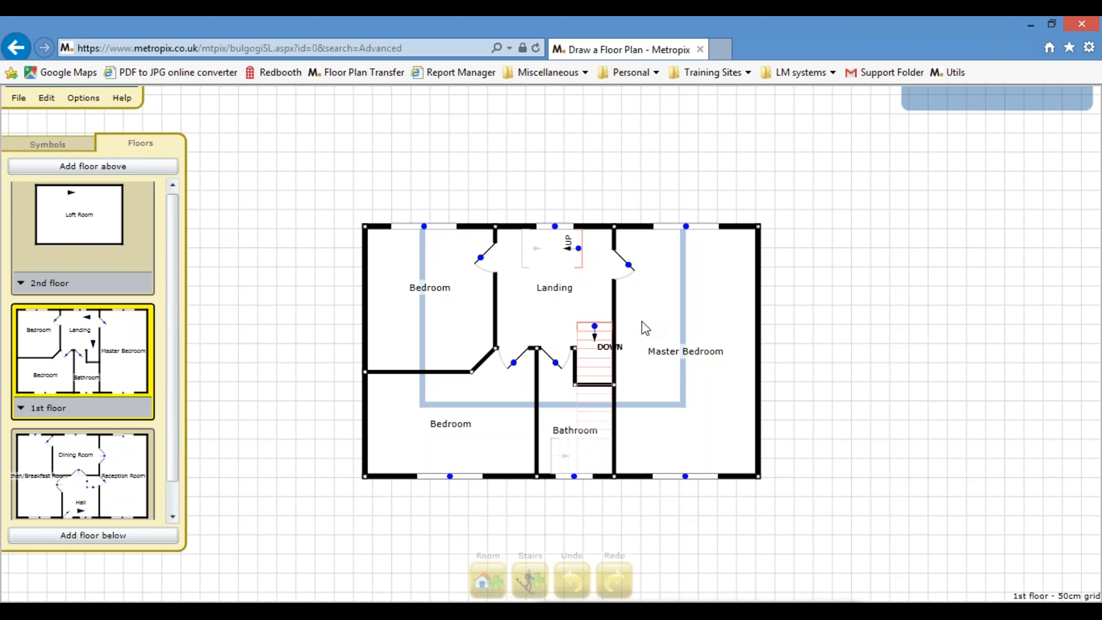
pyautogui.press('e')
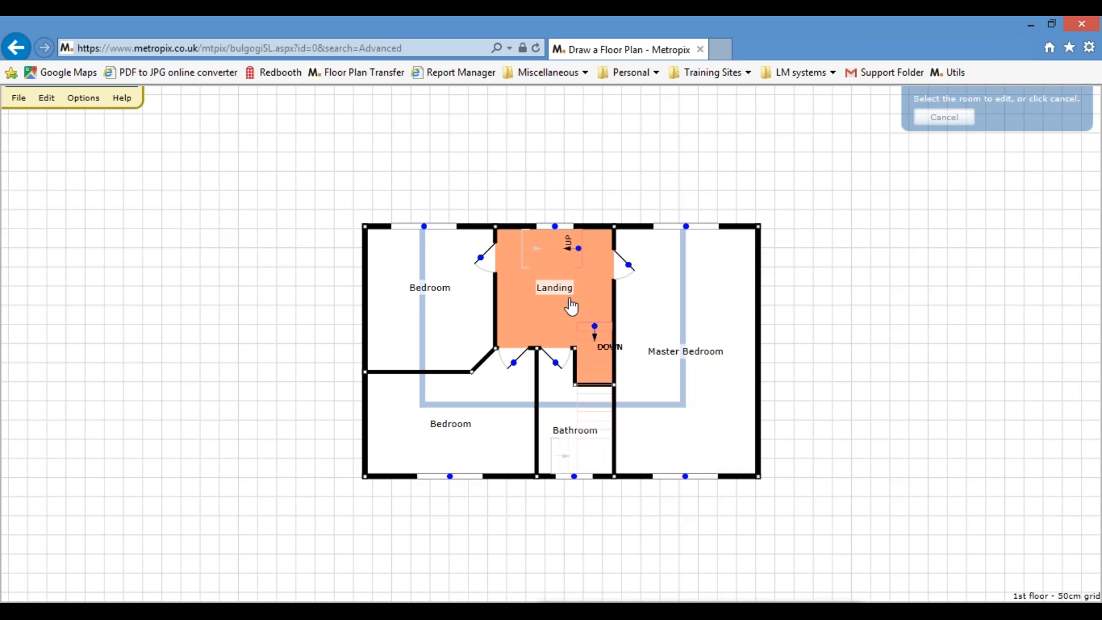
pyautogui.click(571, 307)
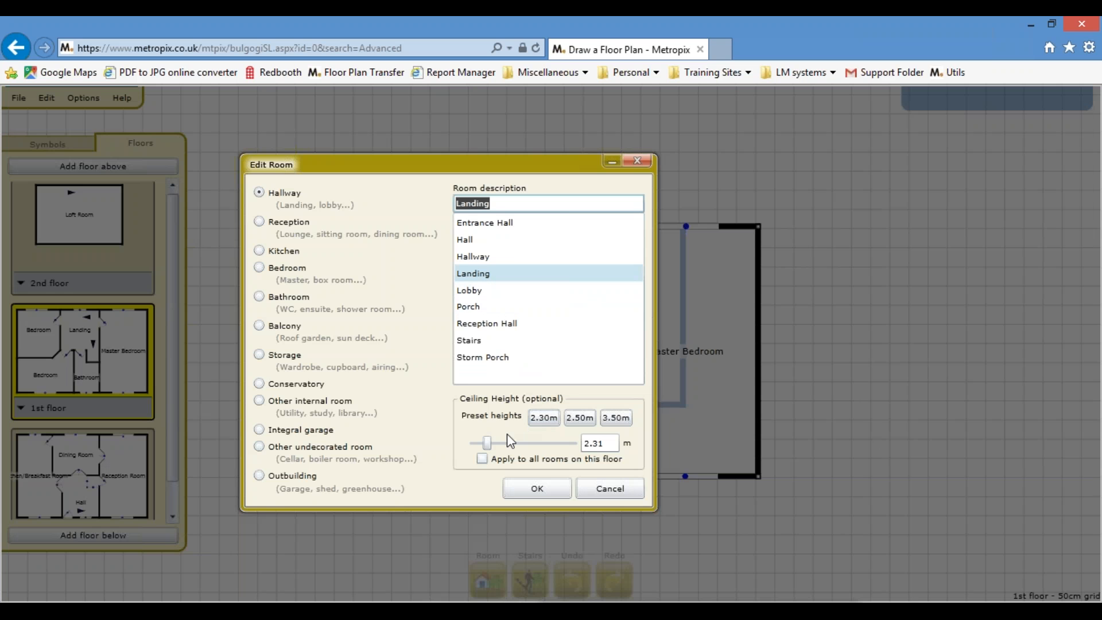
pyautogui.moveTo(488, 443); pyautogui.dragTo(468, 445)
pyautogui.click(482, 458)
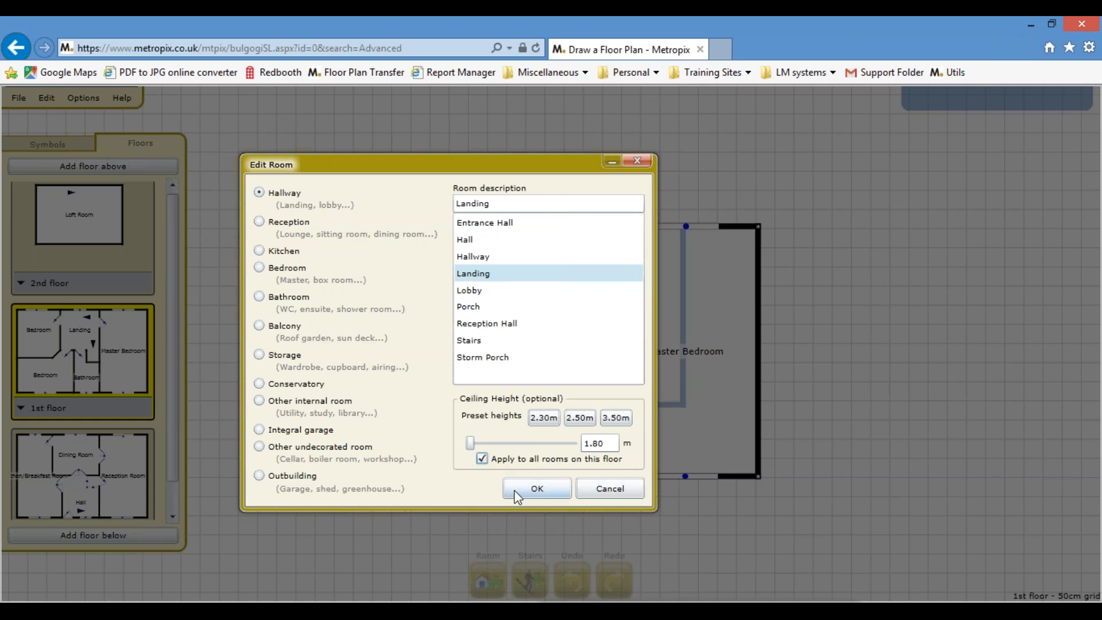
pyautogui.click(531, 489)
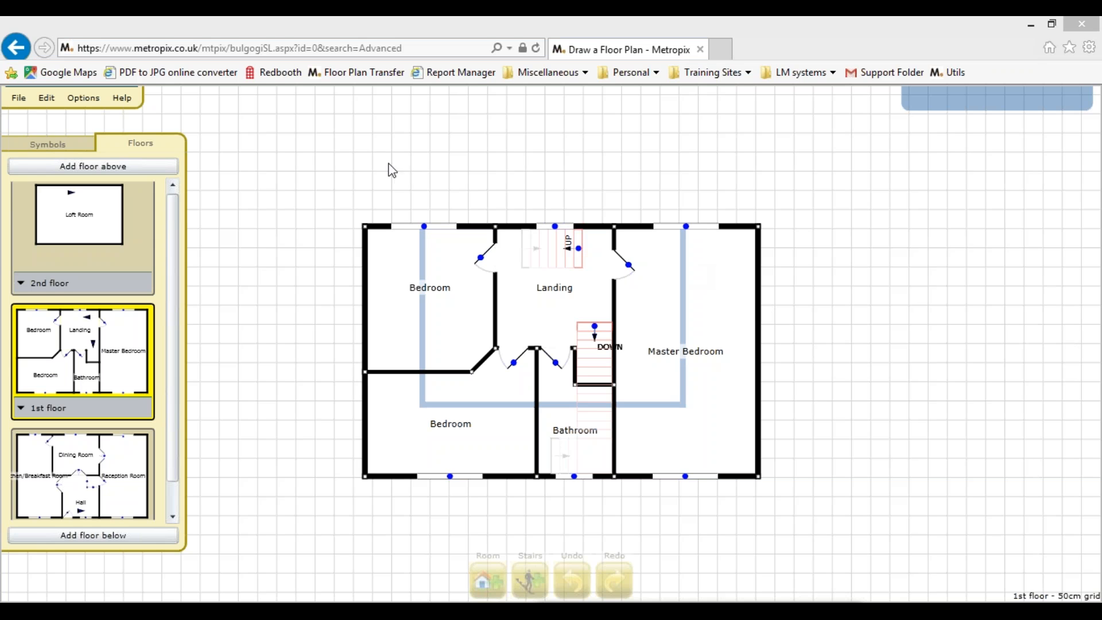
# Discard the current plan's changes and open 5 Advanced Training Adding Angled Rooms.mtpix from the Desktop
pyautogui.click(19, 97)
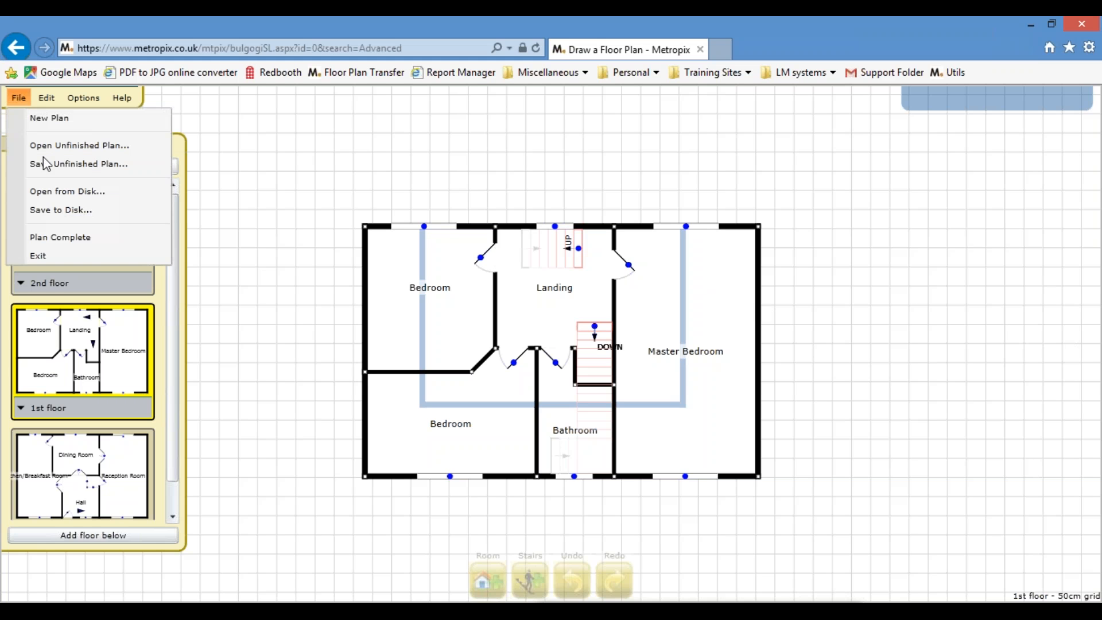
pyautogui.click(59, 193)
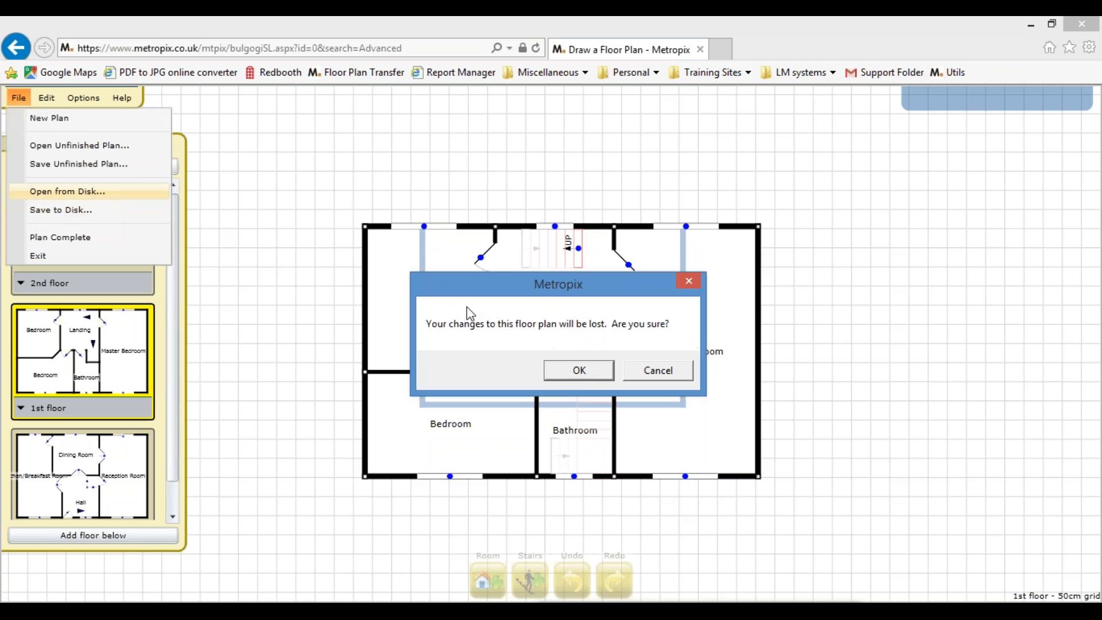
pyautogui.click(600, 377)
pyautogui.click(724, 384)
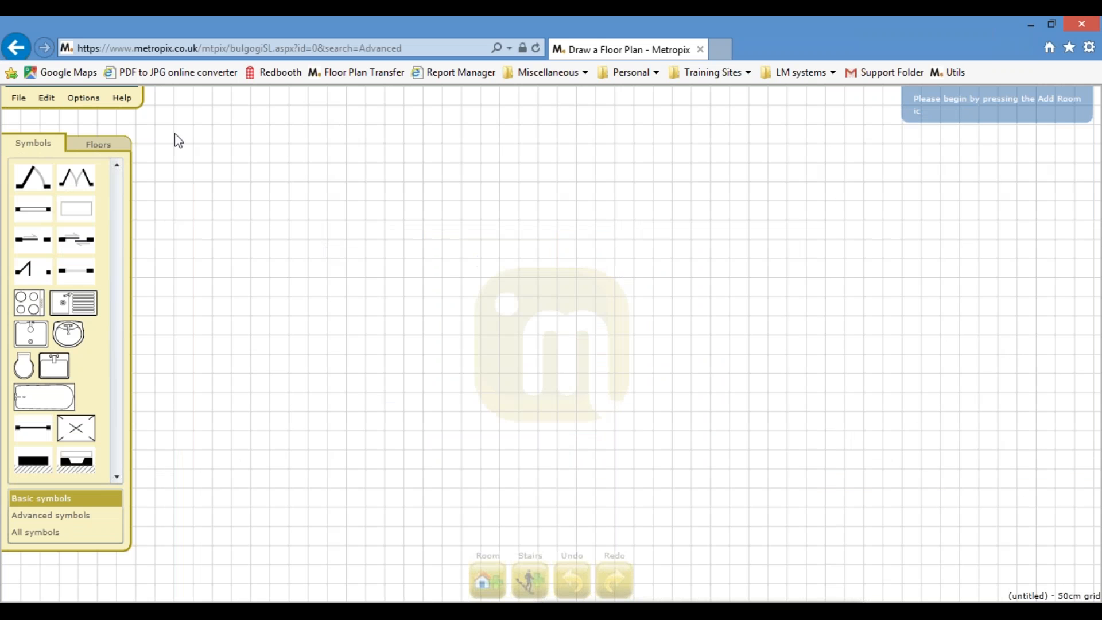
pyautogui.click(18, 99)
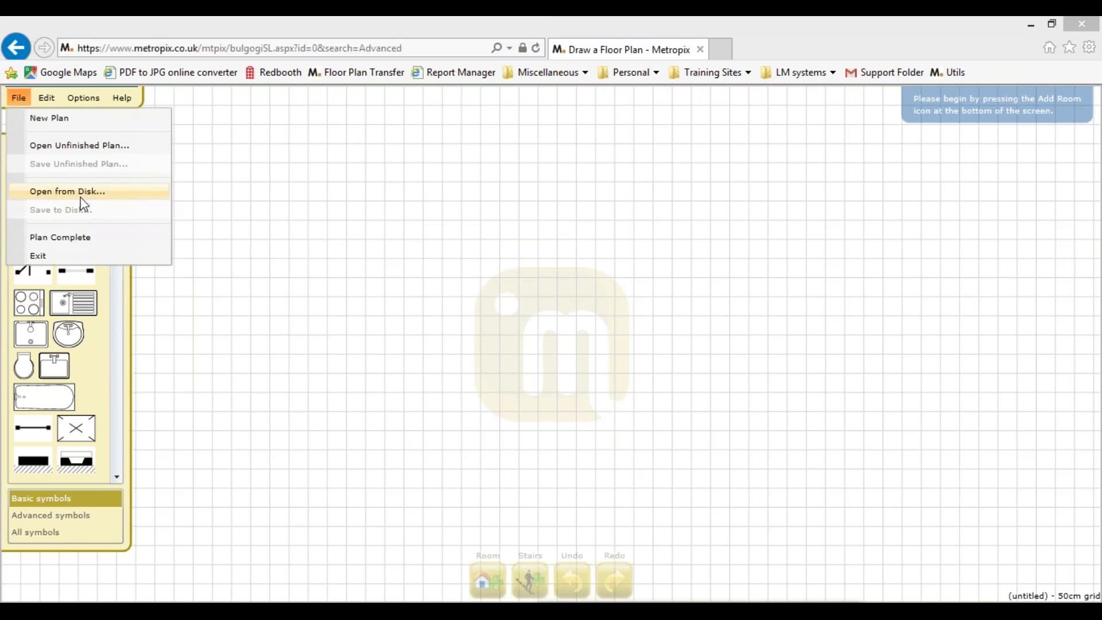
pyautogui.click(55, 193)
pyautogui.click(542, 297)
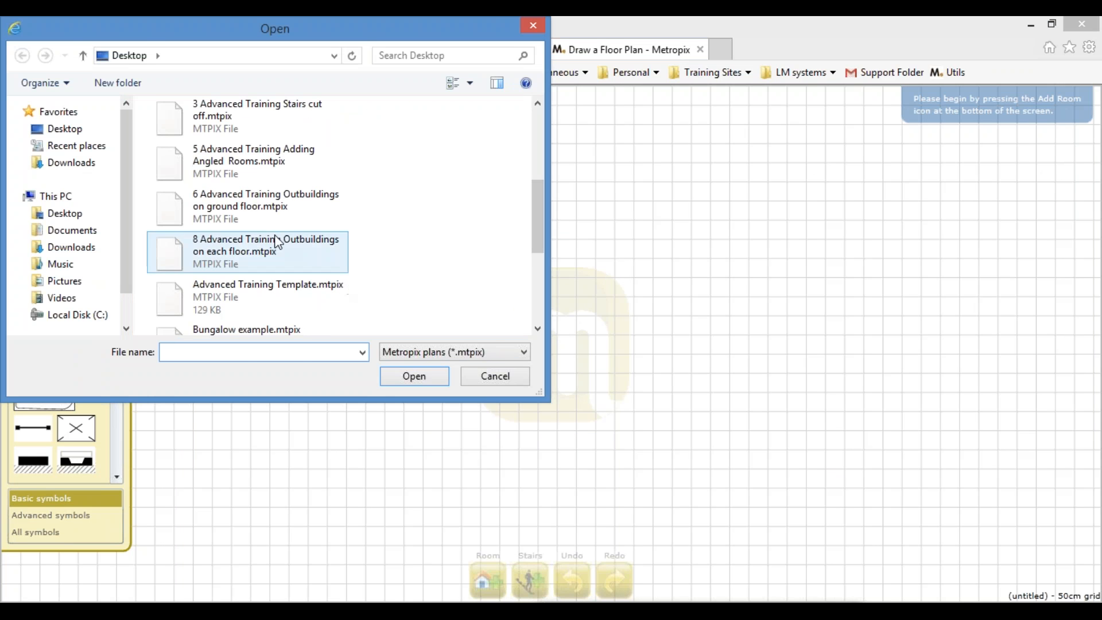
pyautogui.click(250, 172)
pyautogui.click(408, 374)
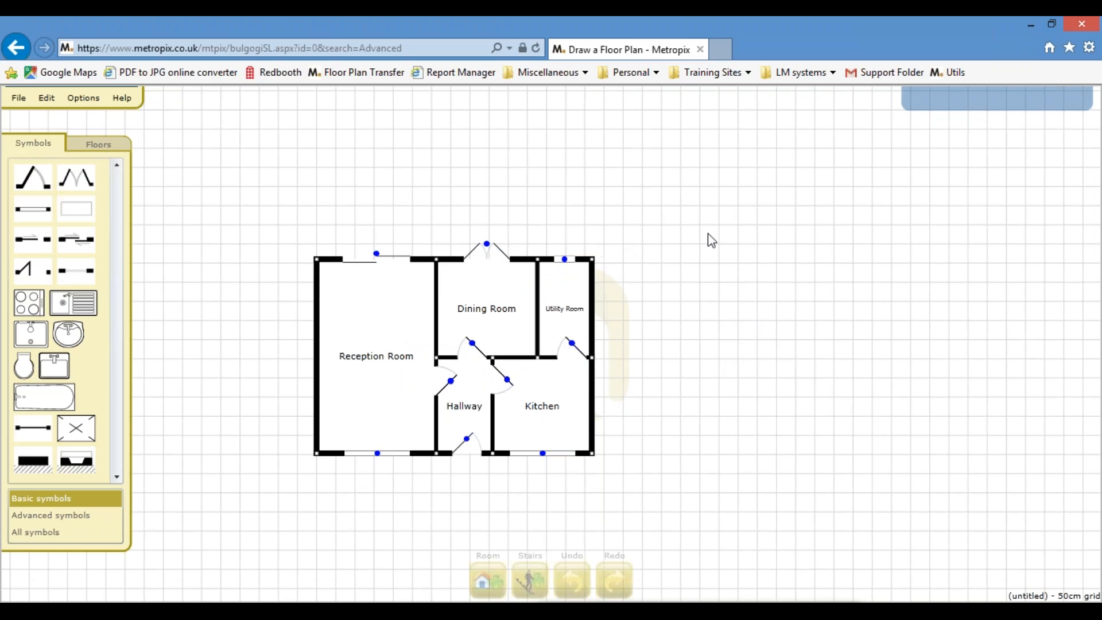
# Add a Cupboard storage room against the outer wall of the Utility Room, starting at its upper corner
pyautogui.click(488, 580)
pyautogui.moveTo(593, 259); pyautogui.dragTo(630, 326)
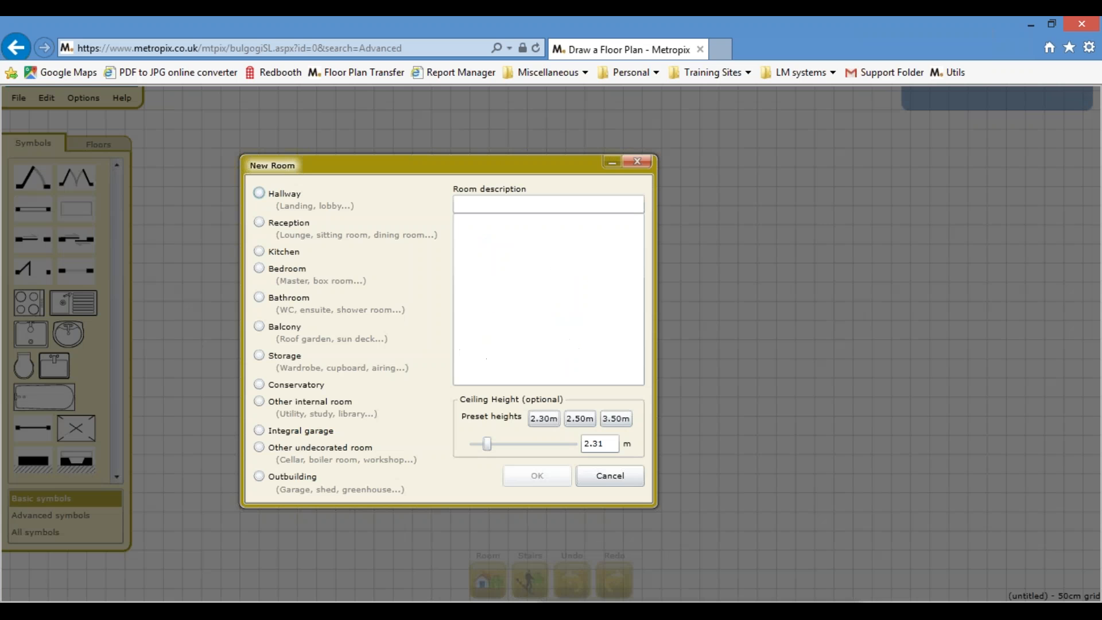
pyautogui.click(287, 354)
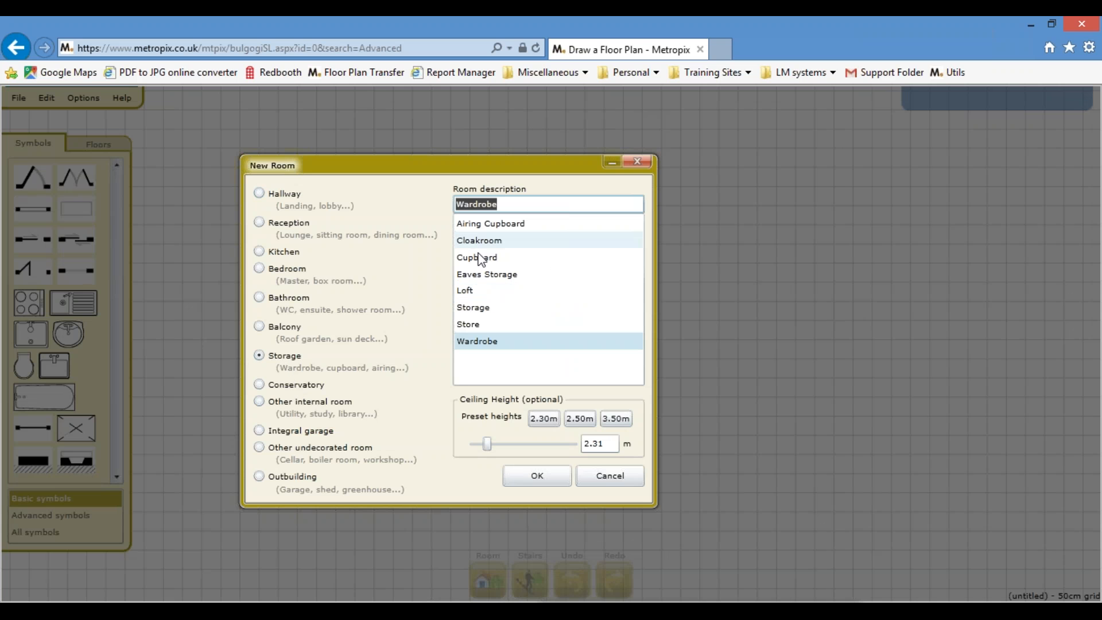
pyautogui.click(524, 475)
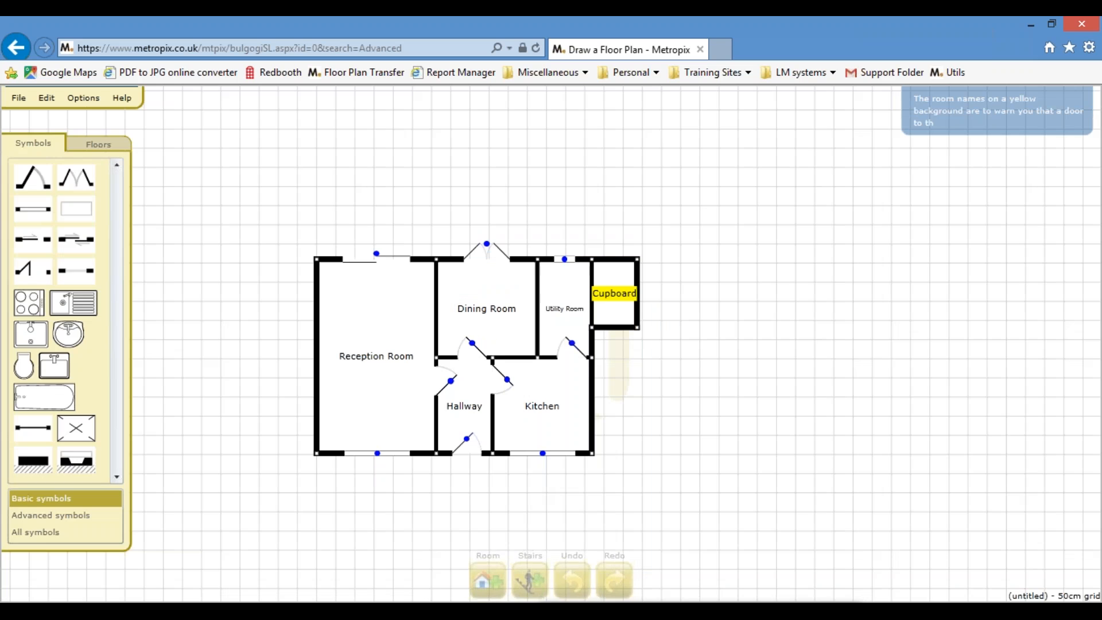
# Add a second Utility Room as an other internal room against the Cupboard's outer wall, starting at its upper corner
pyautogui.click(489, 555)
pyautogui.moveTo(638, 260); pyautogui.dragTo(724, 347)
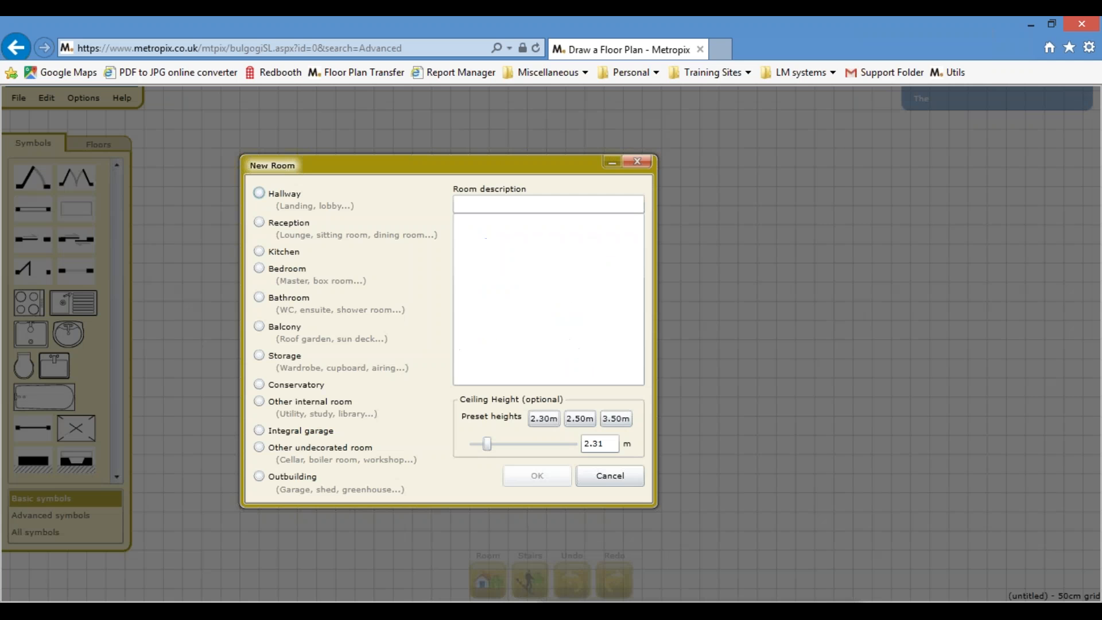
pyautogui.click(313, 405)
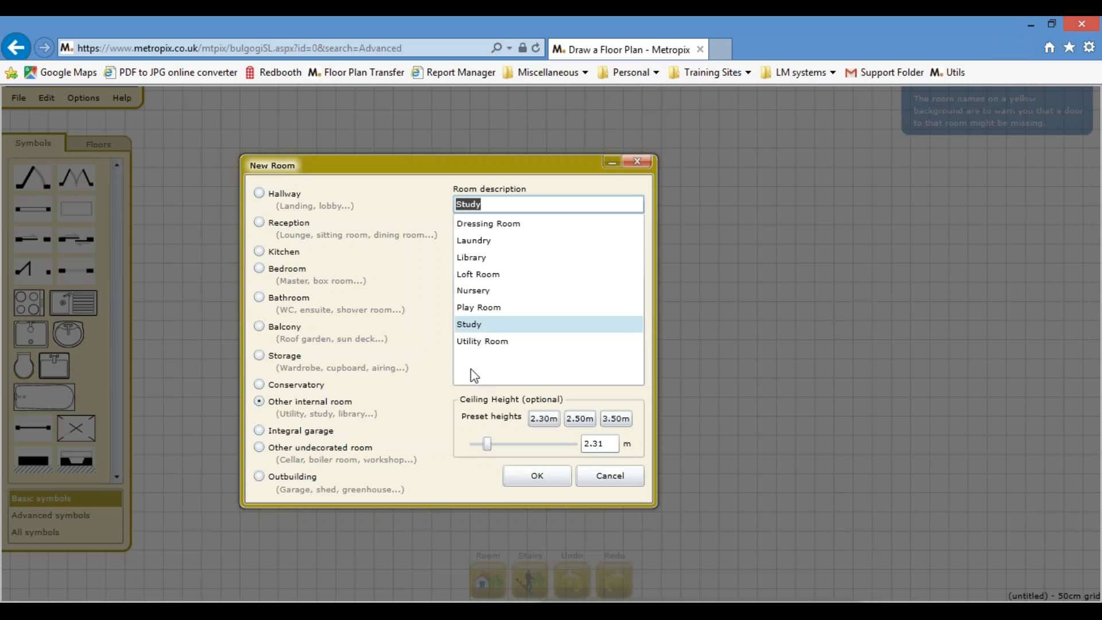
pyautogui.click(498, 345)
pyautogui.click(536, 476)
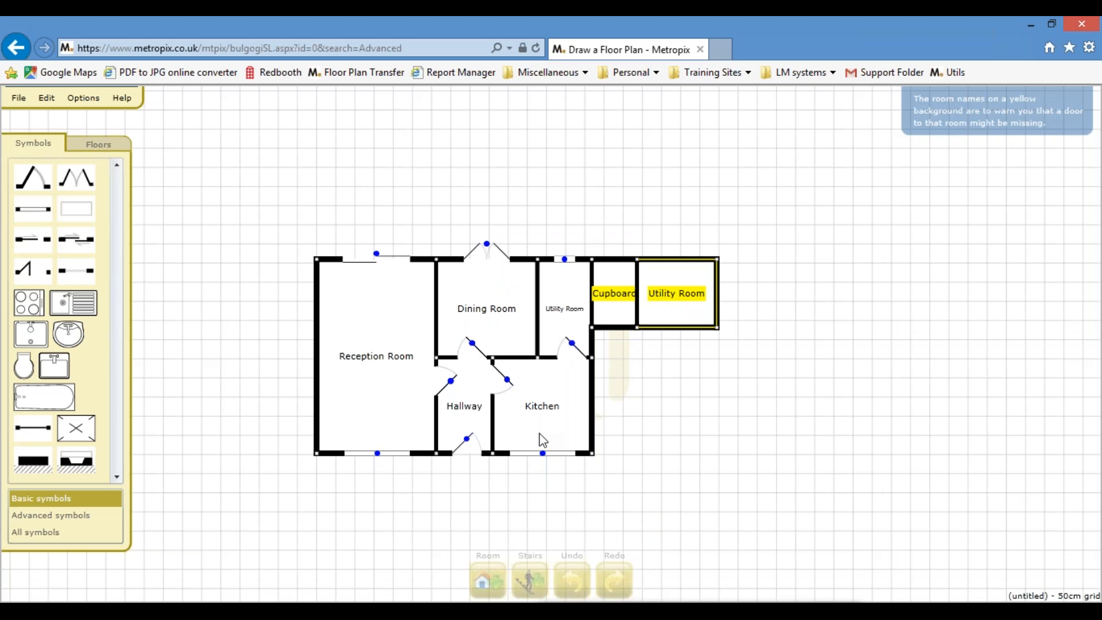
# Add a Double Garage as an integral garage beside the Kitchen, directly below the Cupboard and the new Utility Room
pyautogui.click(487, 579)
pyautogui.moveTo(592, 330); pyautogui.dragTo(724, 462)
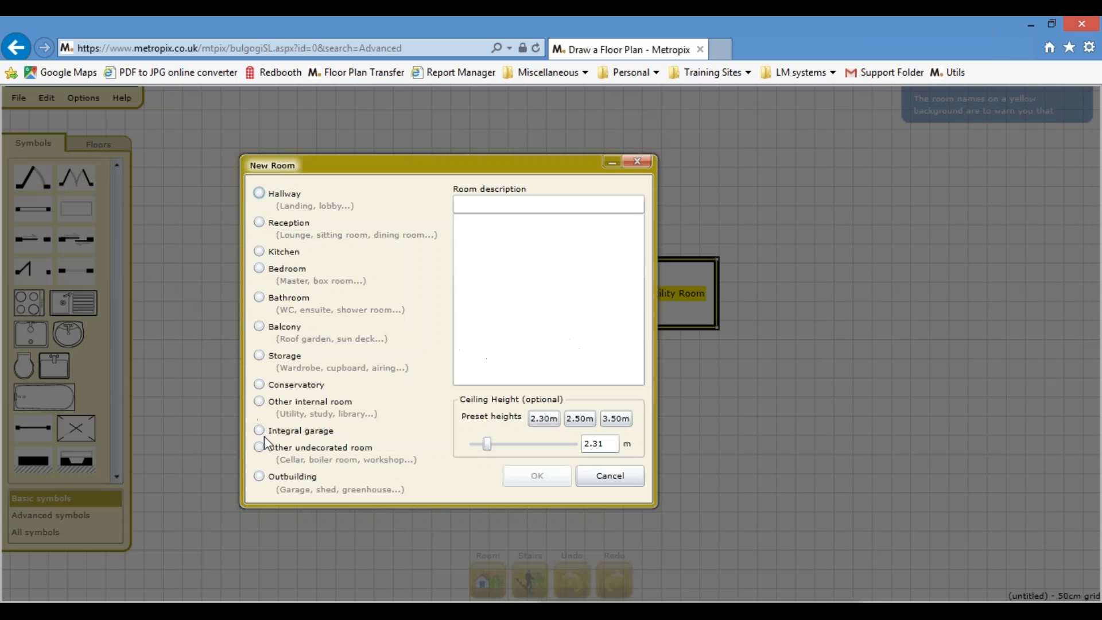
pyautogui.click(286, 434)
pyautogui.click(499, 245)
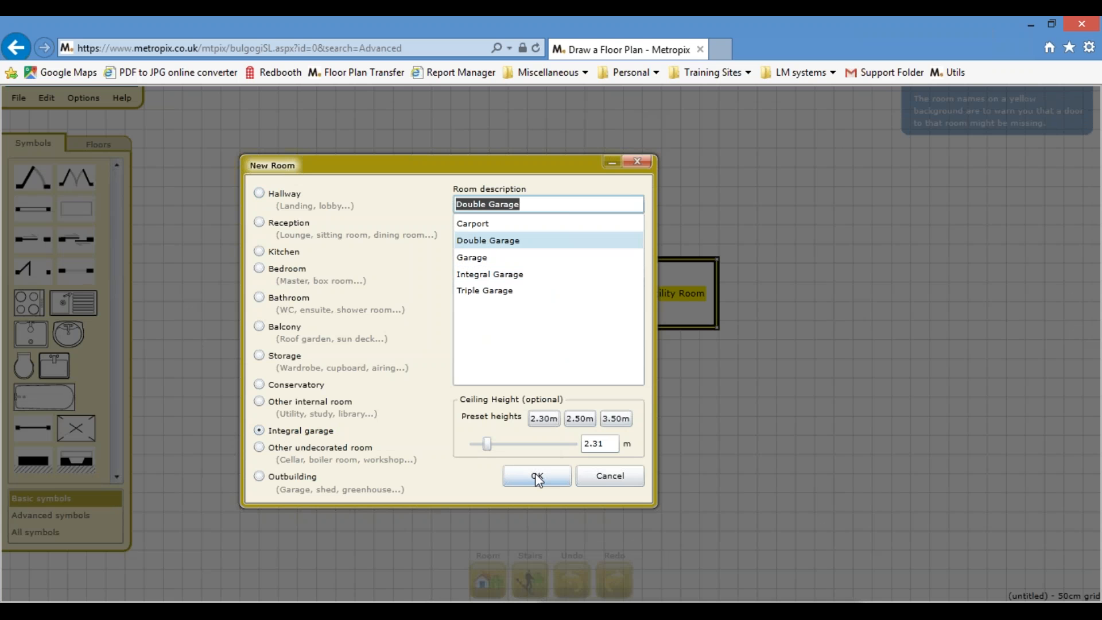
pyautogui.click(537, 476)
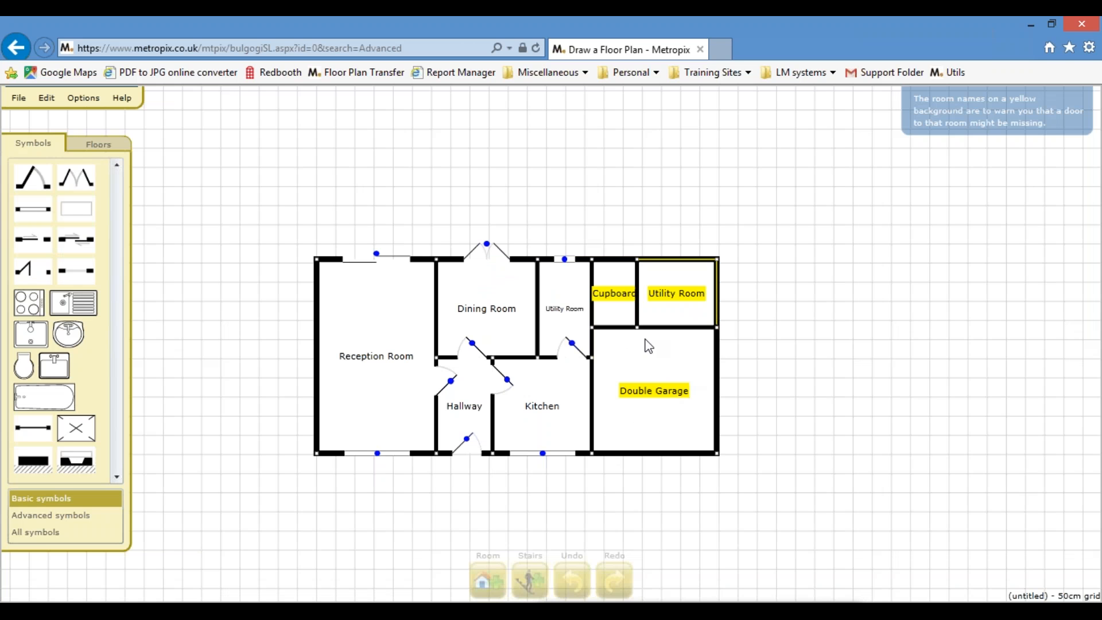
# Reposition the corners of the Cupboard, new Utility Room and Double Garage to form a wing angled upward from the house
pyautogui.click(639, 305)
pyautogui.moveTo(636, 265); pyautogui.dragTo(617, 246)
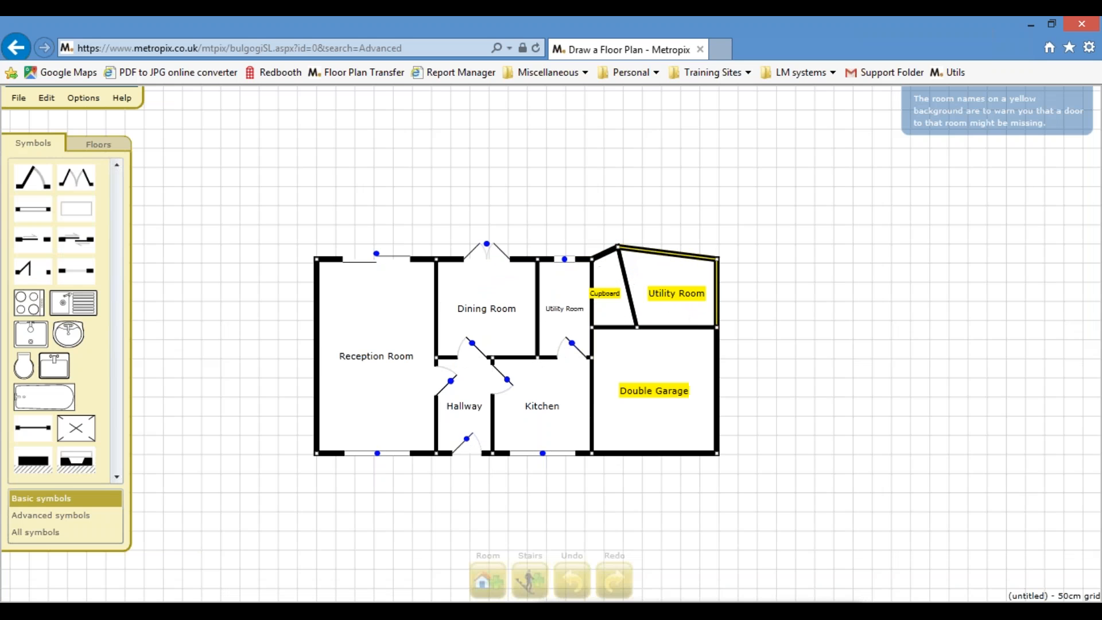
pyautogui.moveTo(636, 327); pyautogui.dragTo(646, 307)
pyautogui.moveTo(719, 261); pyautogui.dragTo(693, 207)
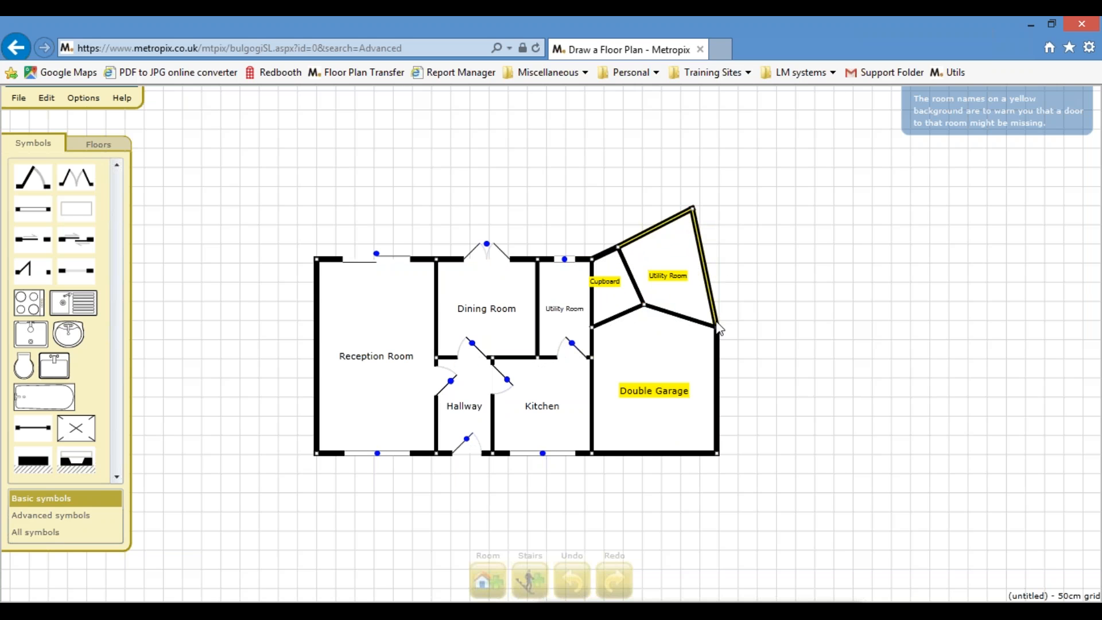
pyautogui.moveTo(718, 336); pyautogui.dragTo(721, 277)
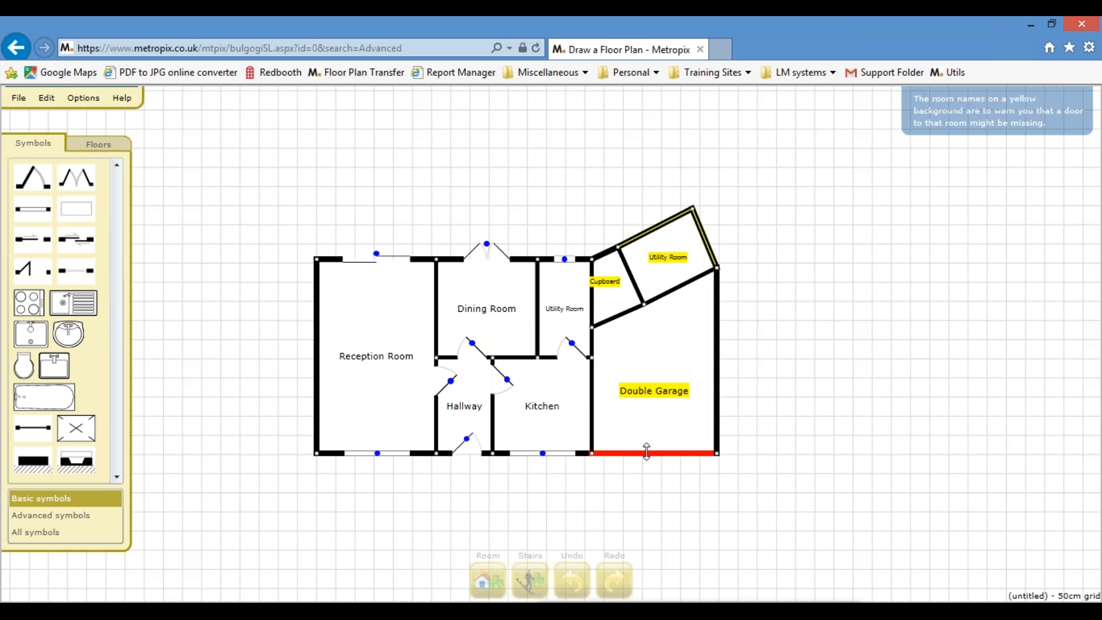
pyautogui.moveTo(717, 454); pyautogui.dragTo(769, 391)
# Add single doors connecting the Double Garage to the Cupboard, the angled Utility Room and the Kitchen
pyautogui.moveTo(36, 183); pyautogui.dragTo(617, 325)
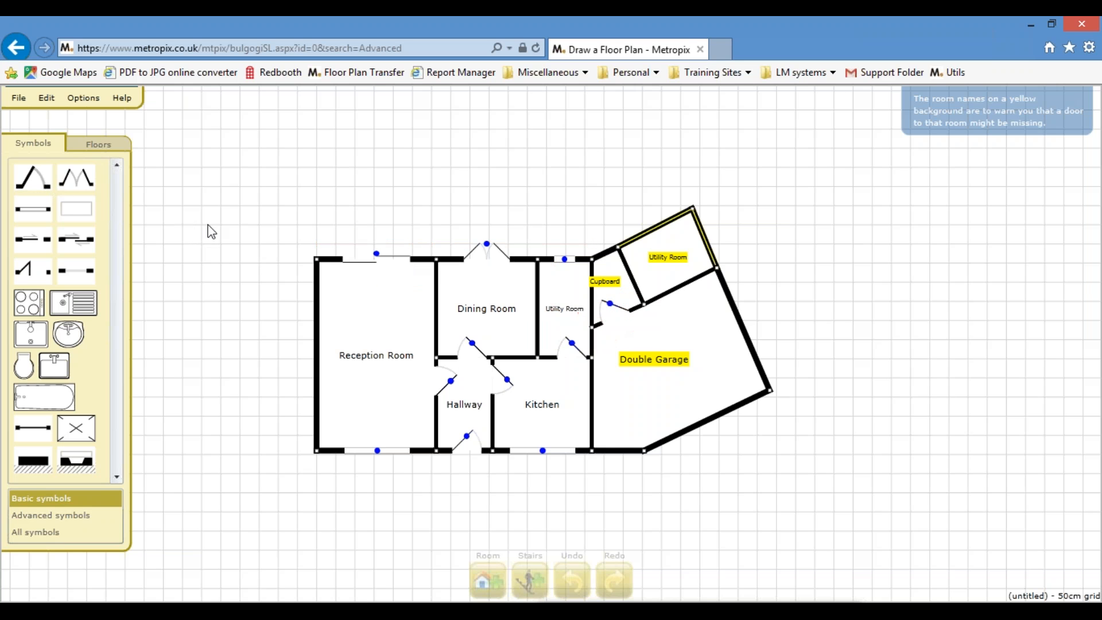
pyautogui.moveTo(34, 181); pyautogui.dragTo(606, 404)
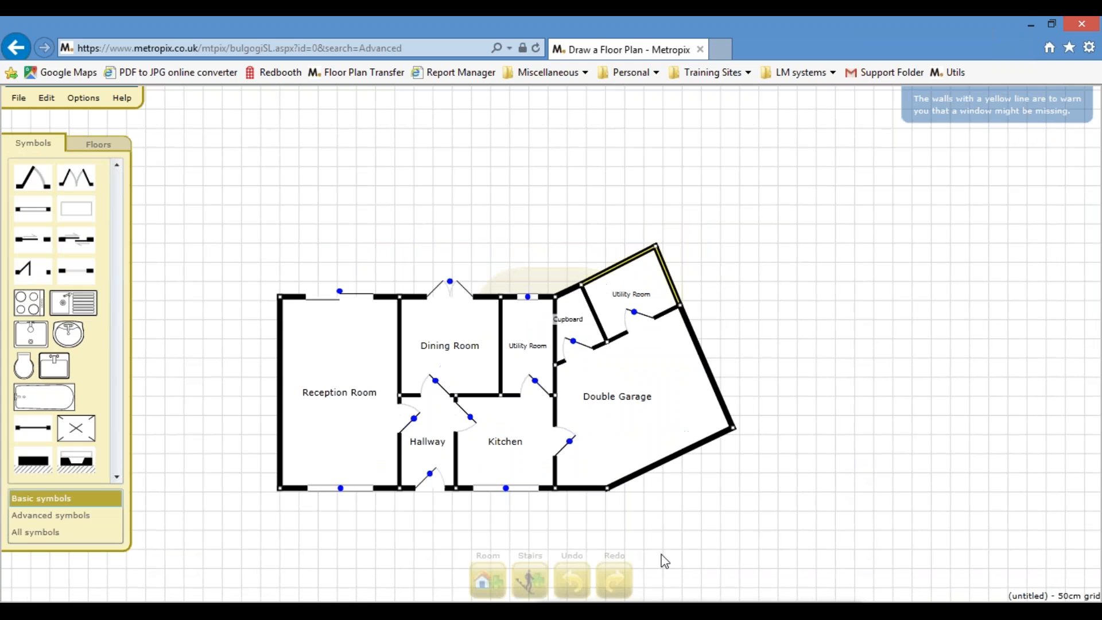
# Add a Play Room as an other internal room next to the Double Garage's angled outer wall
pyautogui.click(552, 537)
pyautogui.moveTo(725, 410); pyautogui.dragTo(774, 286)
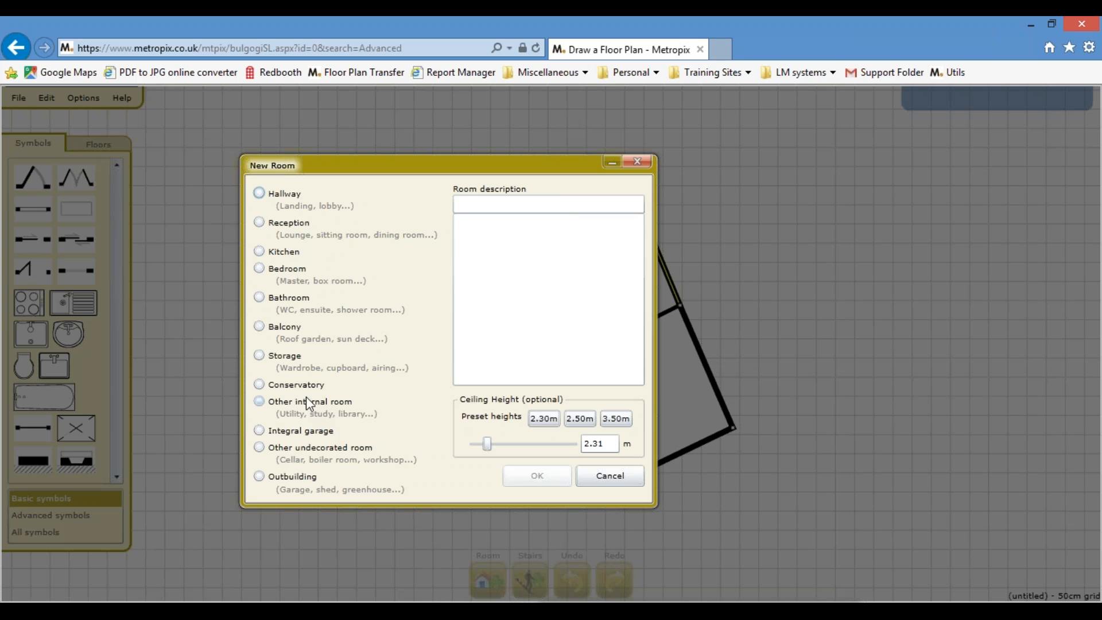
pyautogui.click(306, 400)
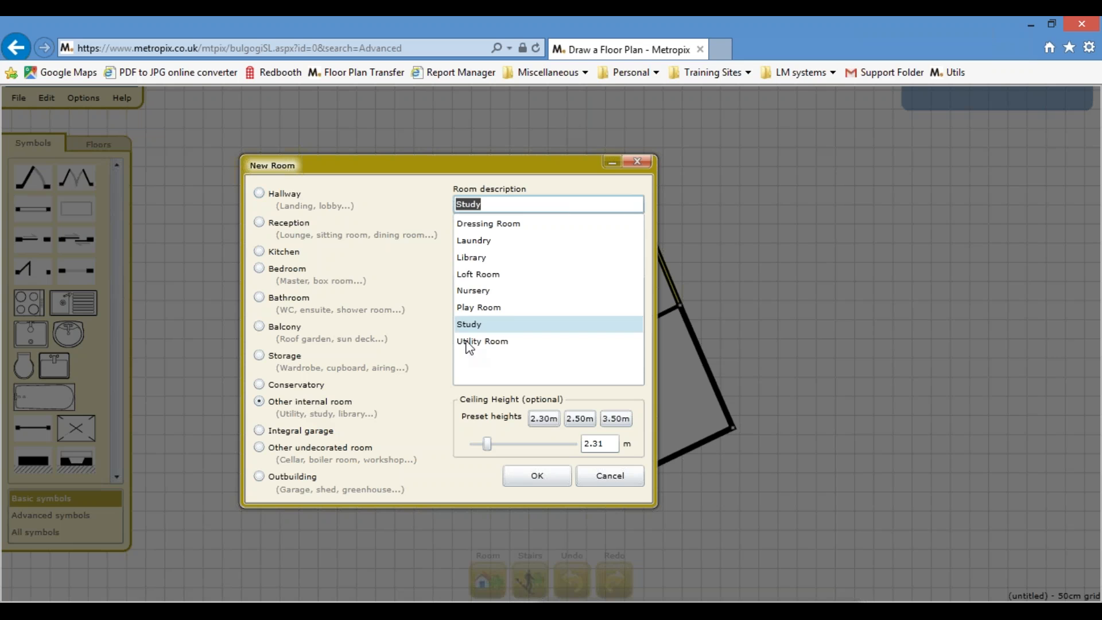
pyautogui.click(485, 308)
pyautogui.click(535, 475)
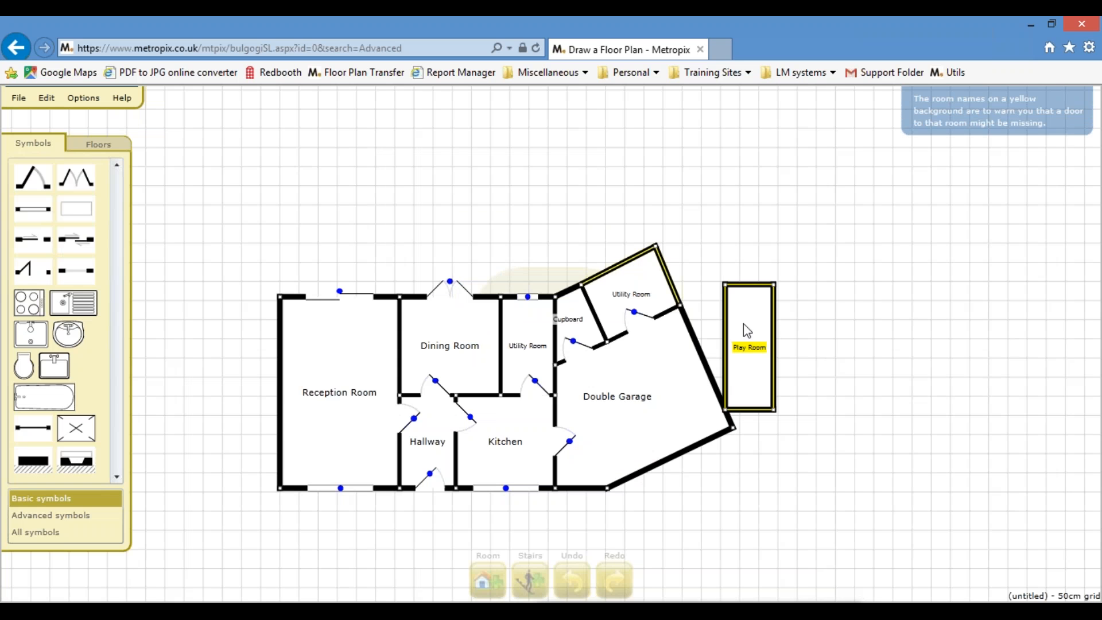
# Angle the Play Room against the Double Garage's outer wall, about 2.1 m by 2.6 m, and add a single door between them
pyautogui.moveTo(725, 285); pyautogui.dragTo(685, 315)
pyautogui.moveTo(775, 409); pyautogui.dragTo(794, 374)
pyautogui.moveTo(772, 284); pyautogui.dragTo(752, 293)
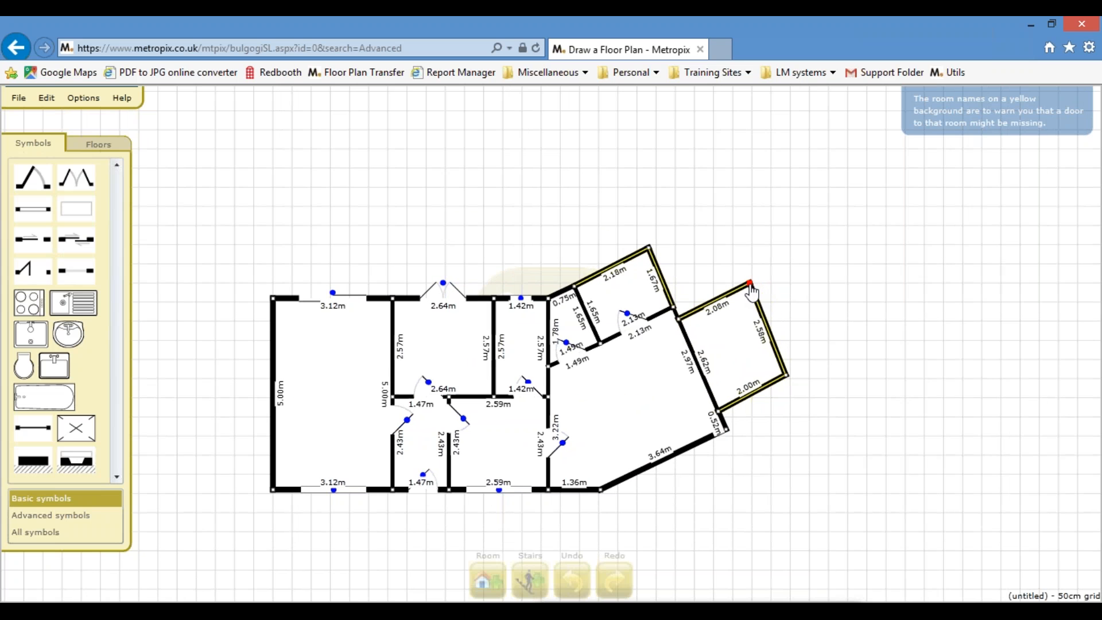
pyautogui.moveTo(34, 183); pyautogui.dragTo(706, 377)
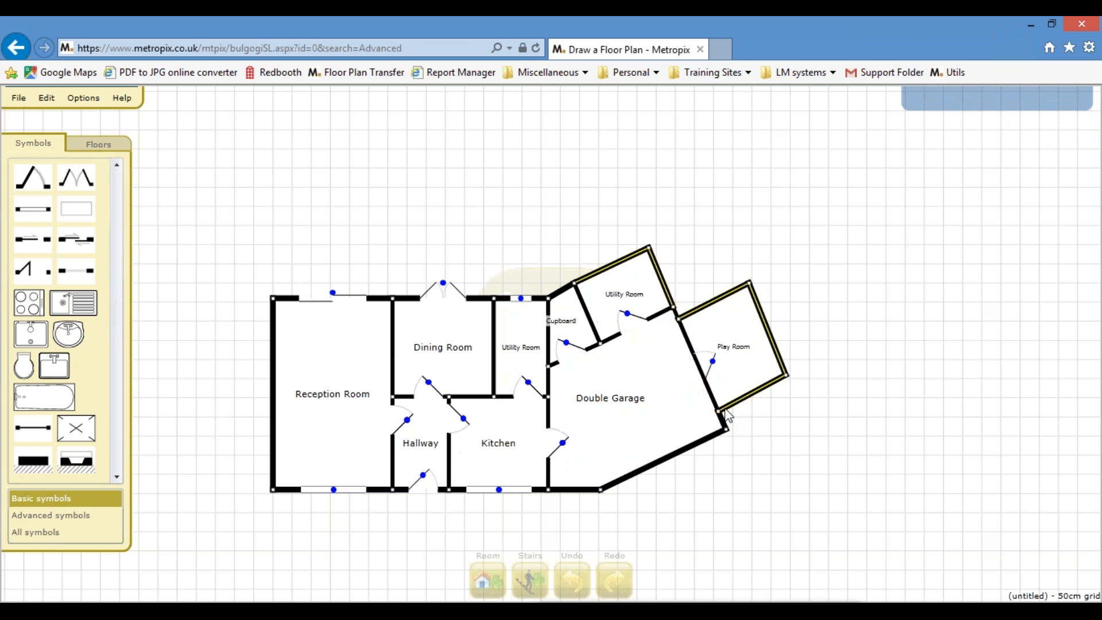
# Pull the Play Room's upper inner corner off the garage wall, try moving the lower one as well, and undo that last move
pyautogui.moveTo(679, 319); pyautogui.dragTo(698, 311)
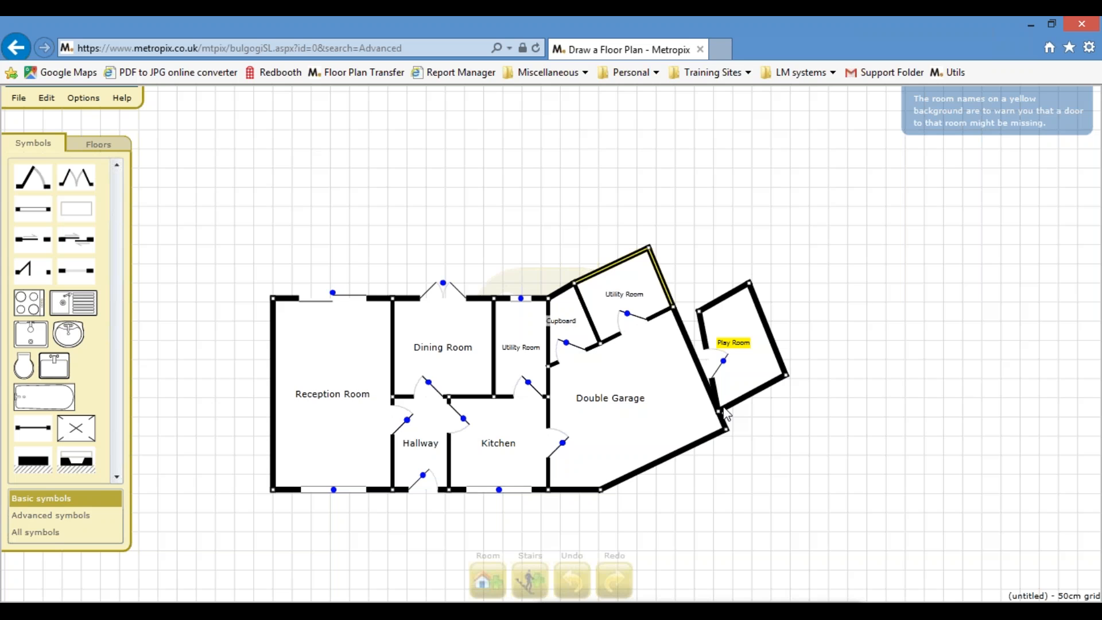
pyautogui.moveTo(718, 412); pyautogui.dragTo(731, 405)
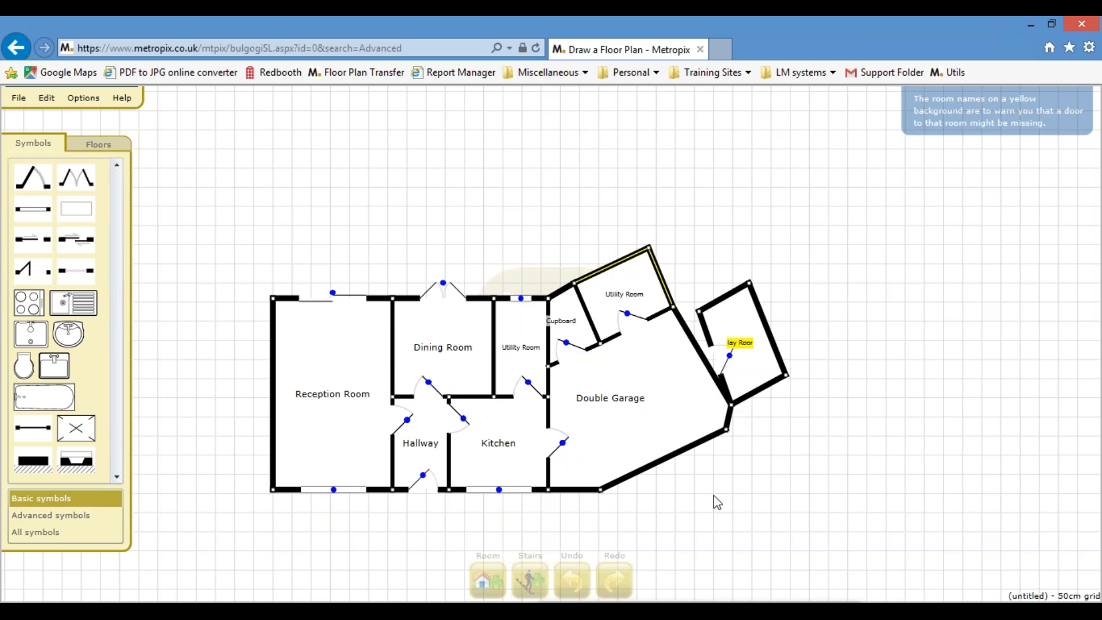
pyautogui.click(582, 570)
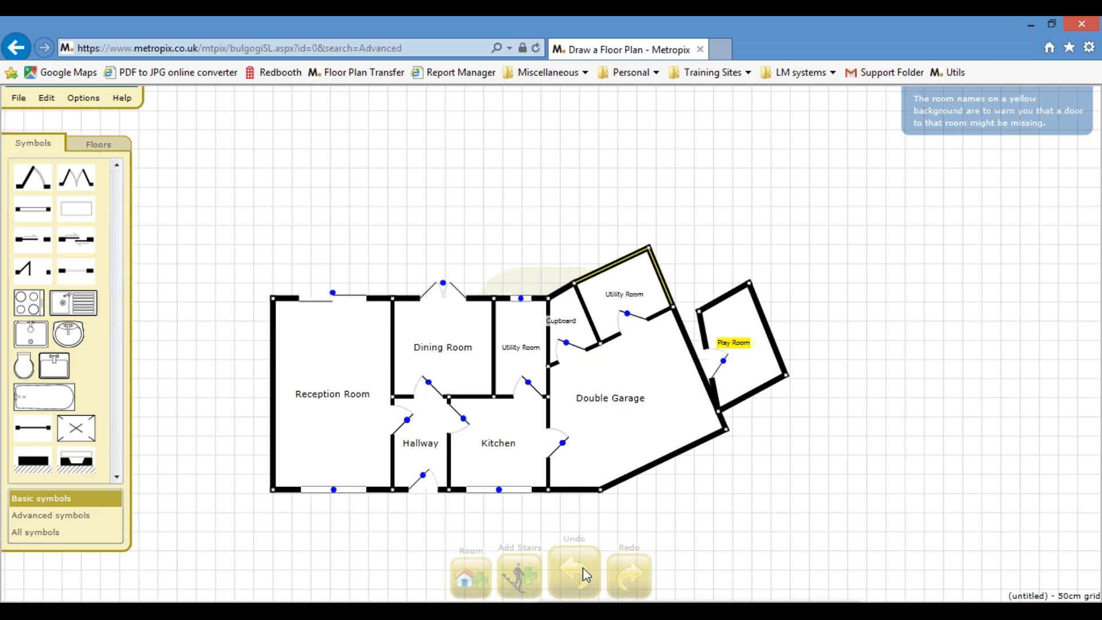
# Add a corner point on the garage wall, reattach the Play Room's detached corner to it, and realign the room's upper outer corner
pyautogui.doubleClick(681, 325)
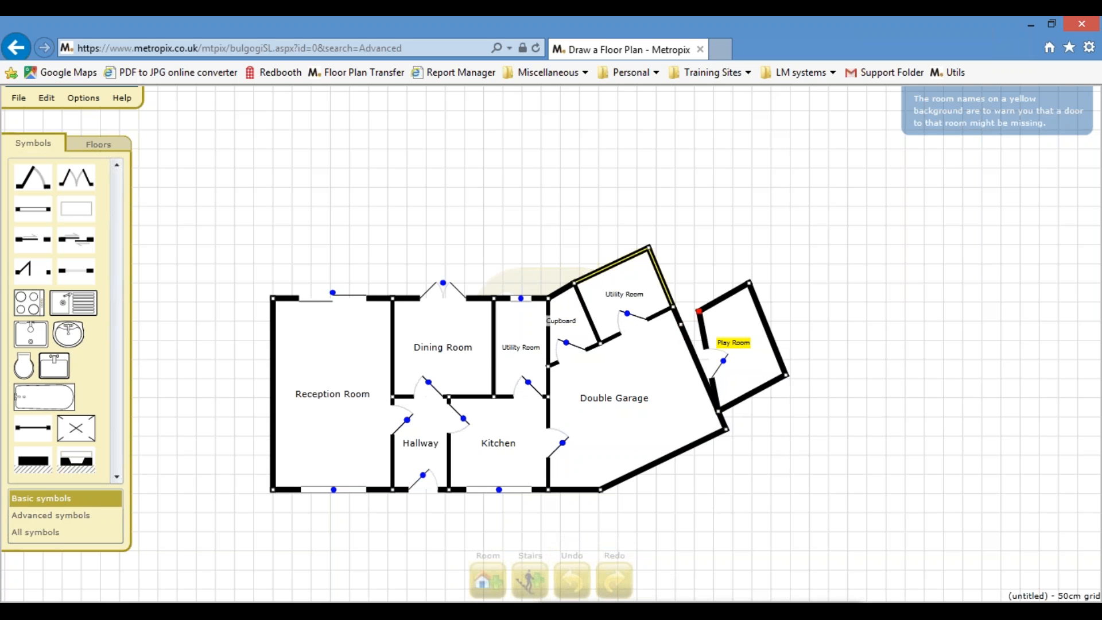
pyautogui.moveTo(699, 311); pyautogui.dragTo(681, 326)
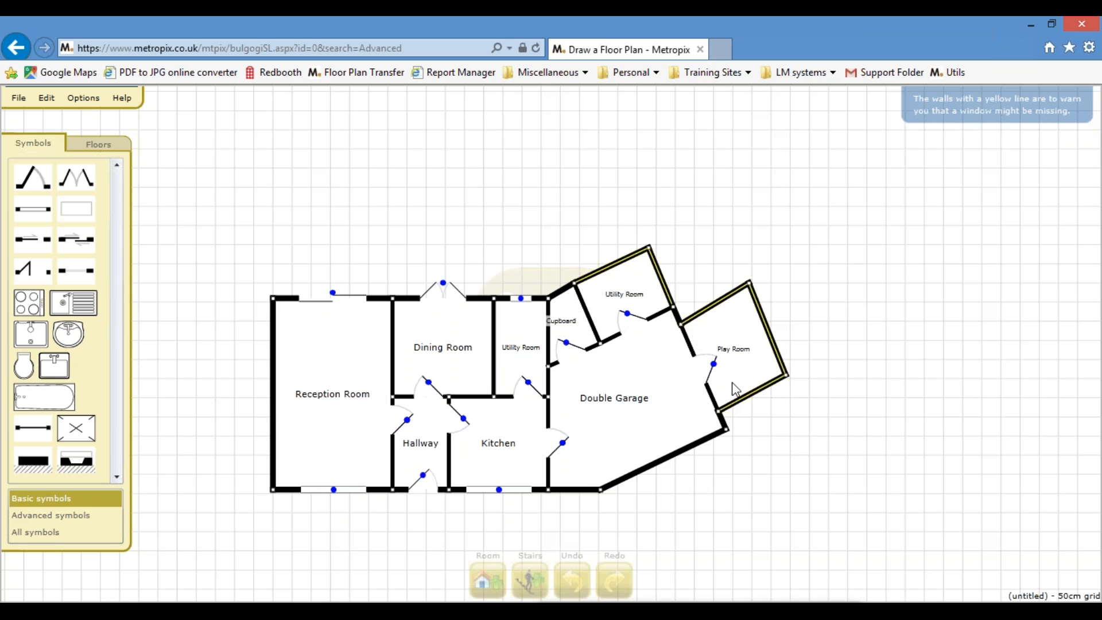
pyautogui.moveTo(749, 284); pyautogui.dragTo(752, 292)
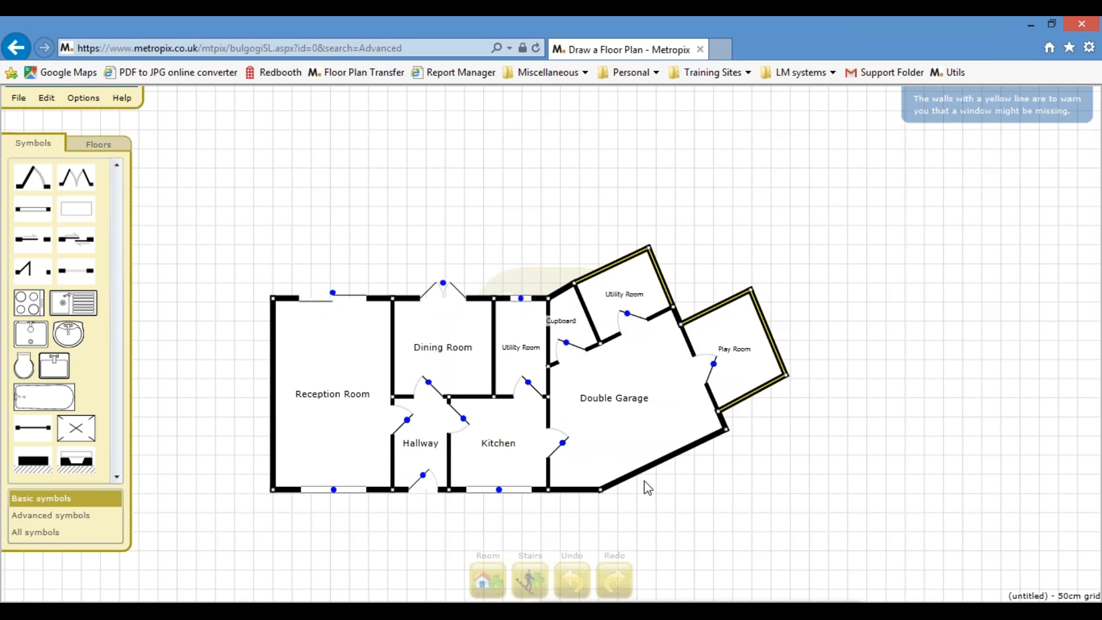
# Add another Utility Room as an other internal room, starting at the angled Utility Room's upper outer corner
pyautogui.click(474, 566)
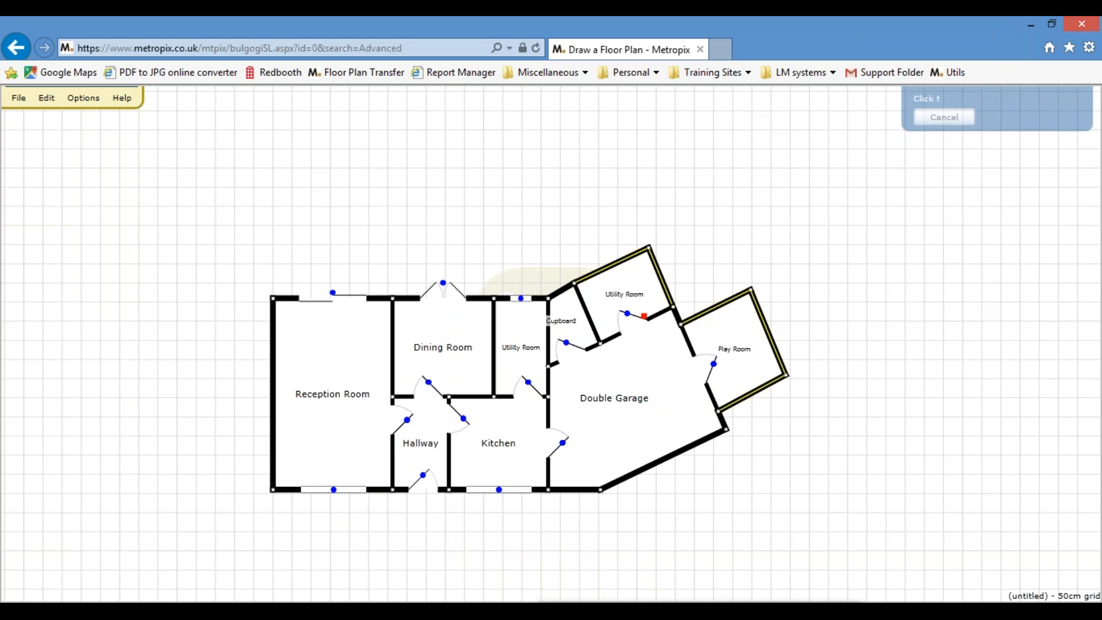
pyautogui.moveTo(649, 247); pyautogui.dragTo(724, 166)
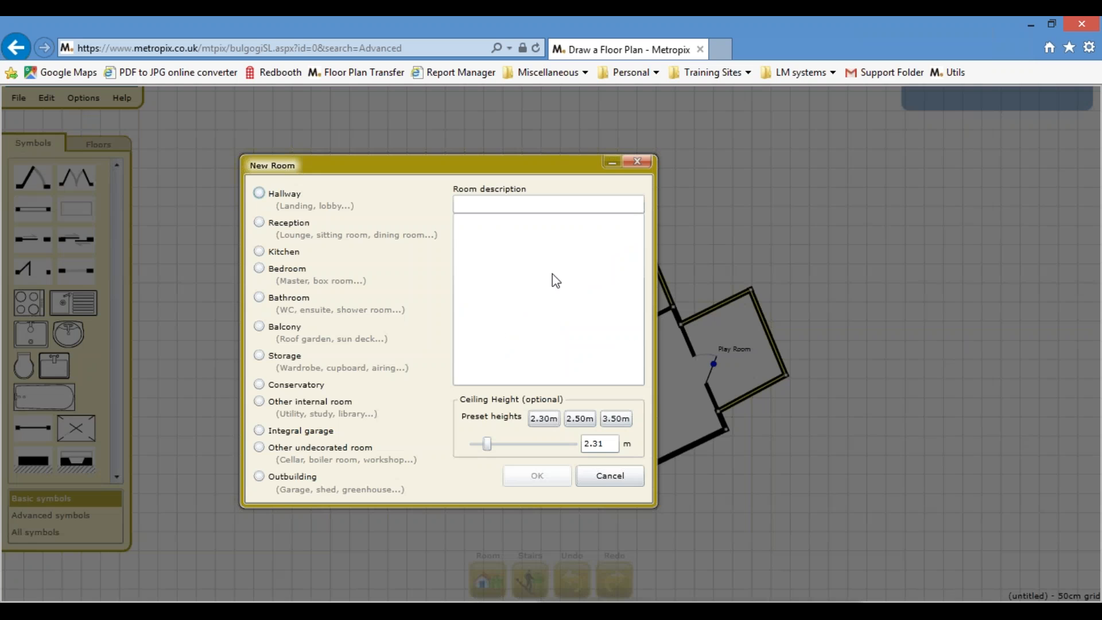
pyautogui.click(305, 402)
pyautogui.click(476, 342)
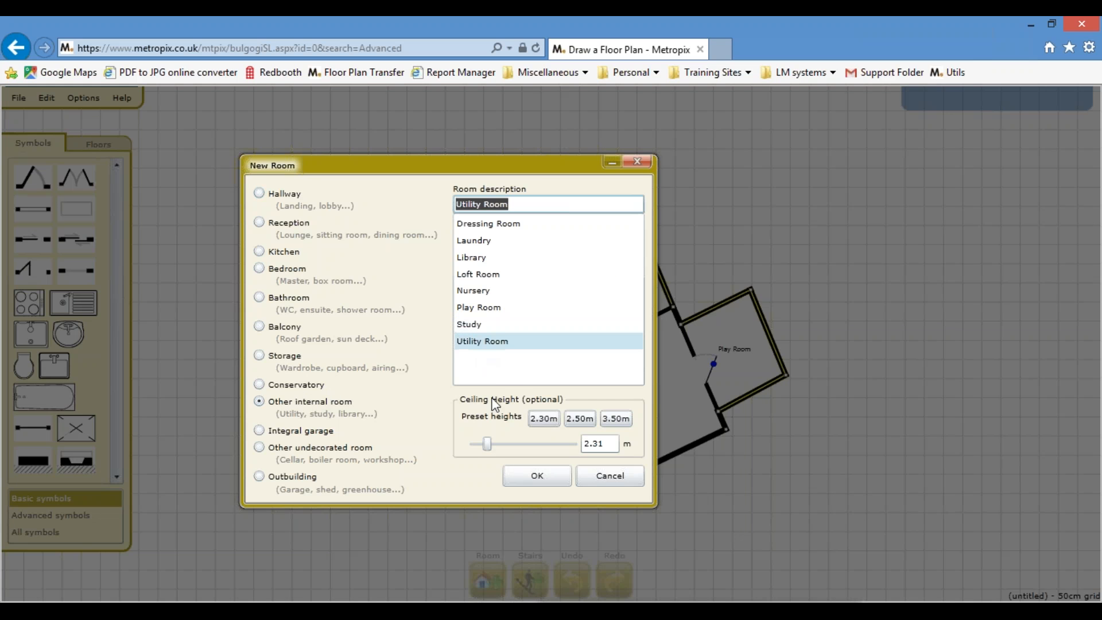
pyautogui.click(523, 476)
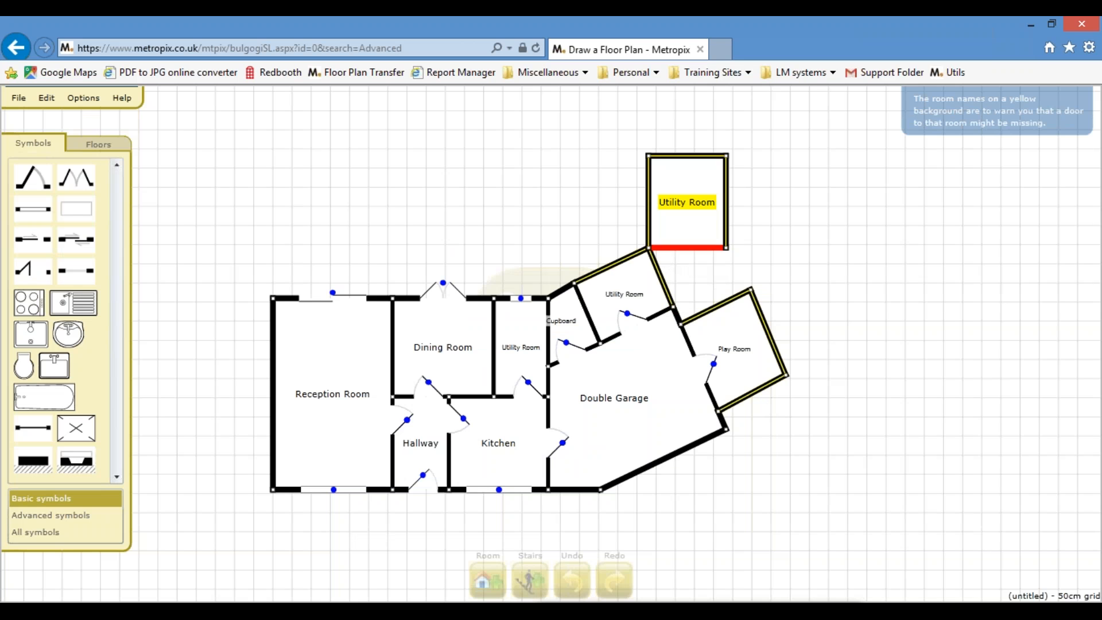
# Fit the newest Utility Room's corners into the gap between the angled Utility Room and Play Room, and add a door to the Play Room
pyautogui.moveTo(686, 256); pyautogui.dragTo(676, 316)
pyautogui.moveTo(726, 259); pyautogui.dragTo(680, 326)
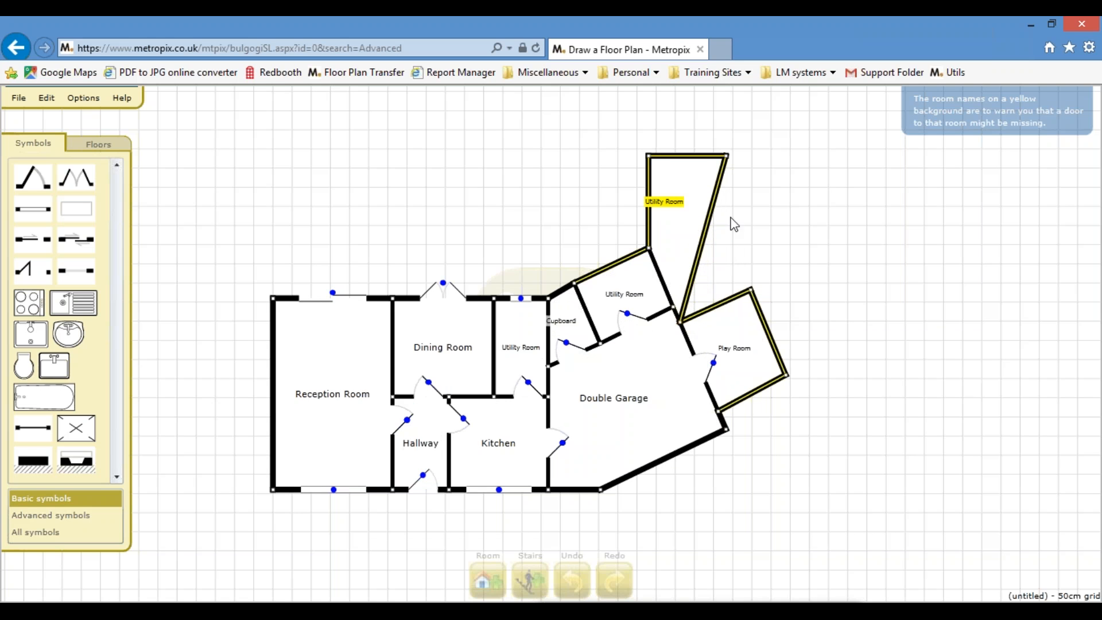
pyautogui.moveTo(727, 157); pyautogui.dragTo(750, 290)
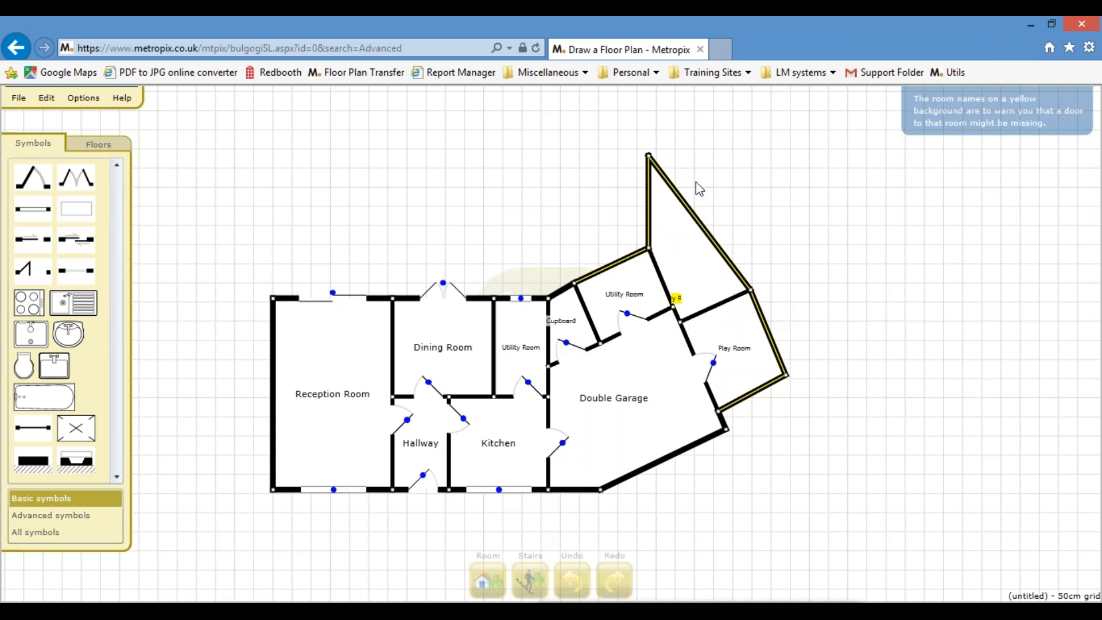
pyautogui.moveTo(649, 157); pyautogui.dragTo(720, 218)
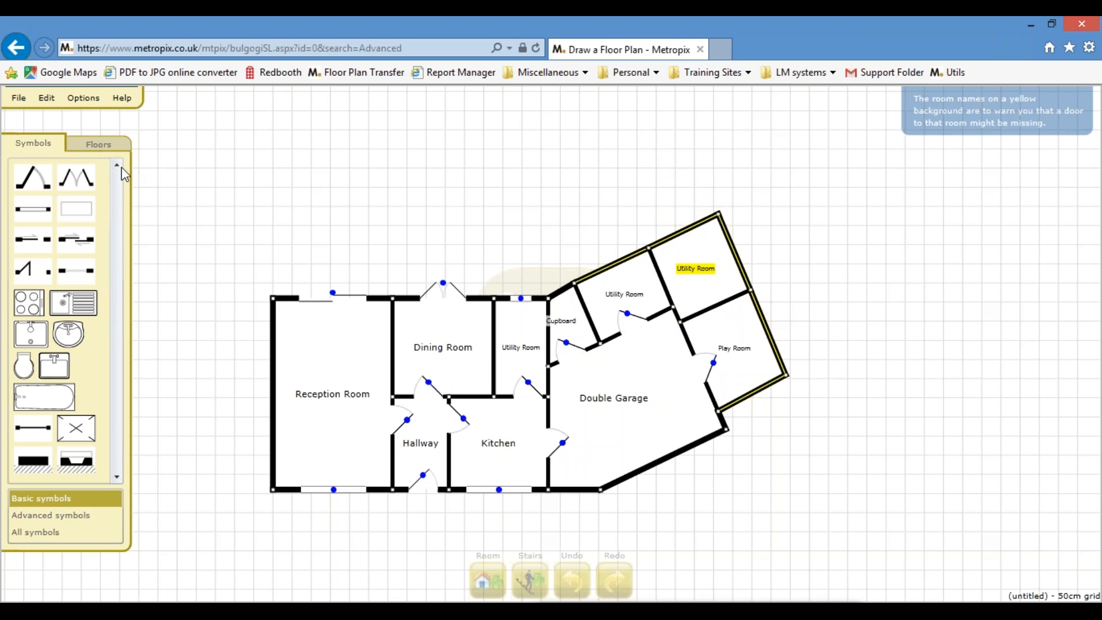
pyautogui.moveTo(74, 180); pyautogui.dragTo(713, 305)
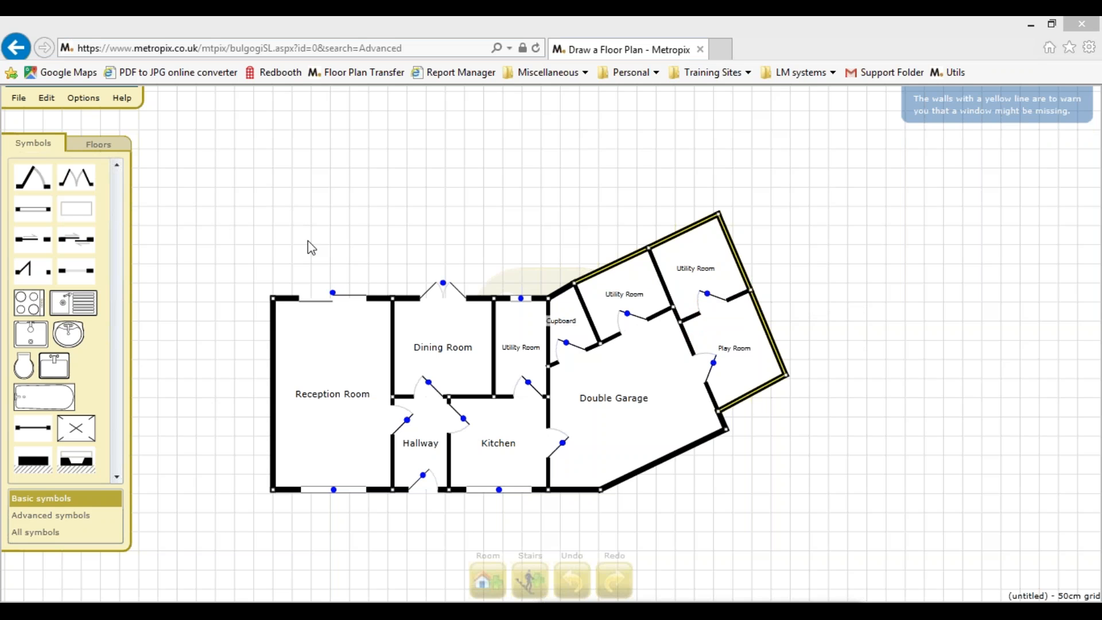
# Discard the current plan's changes and open from disk the saved plan containing the Barn, Workshop and Double Garage
pyautogui.click(19, 99)
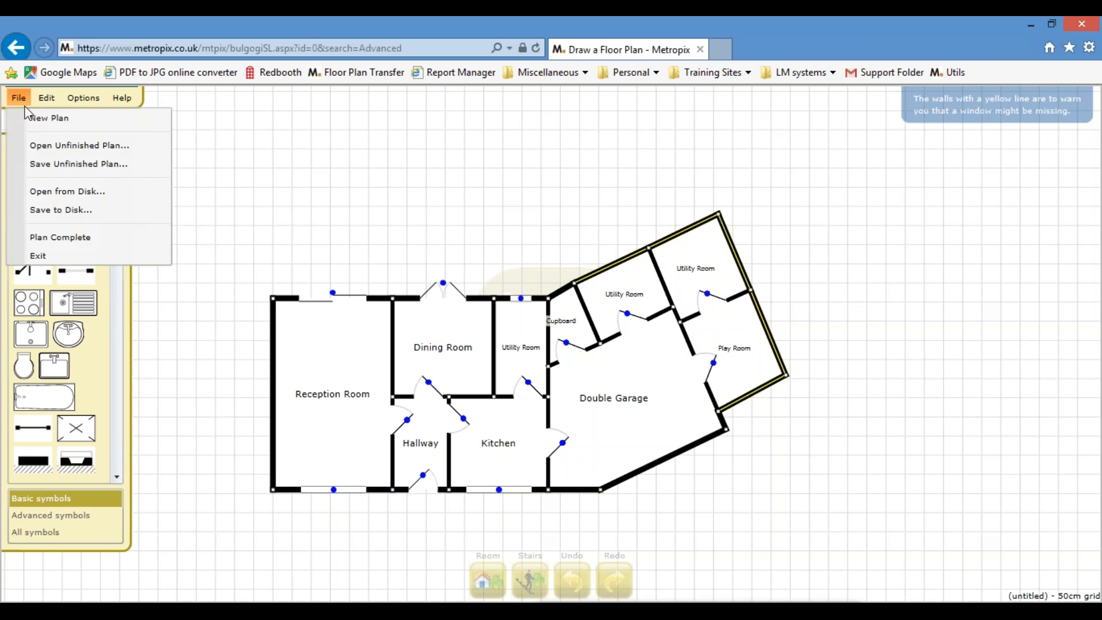
pyautogui.click(64, 191)
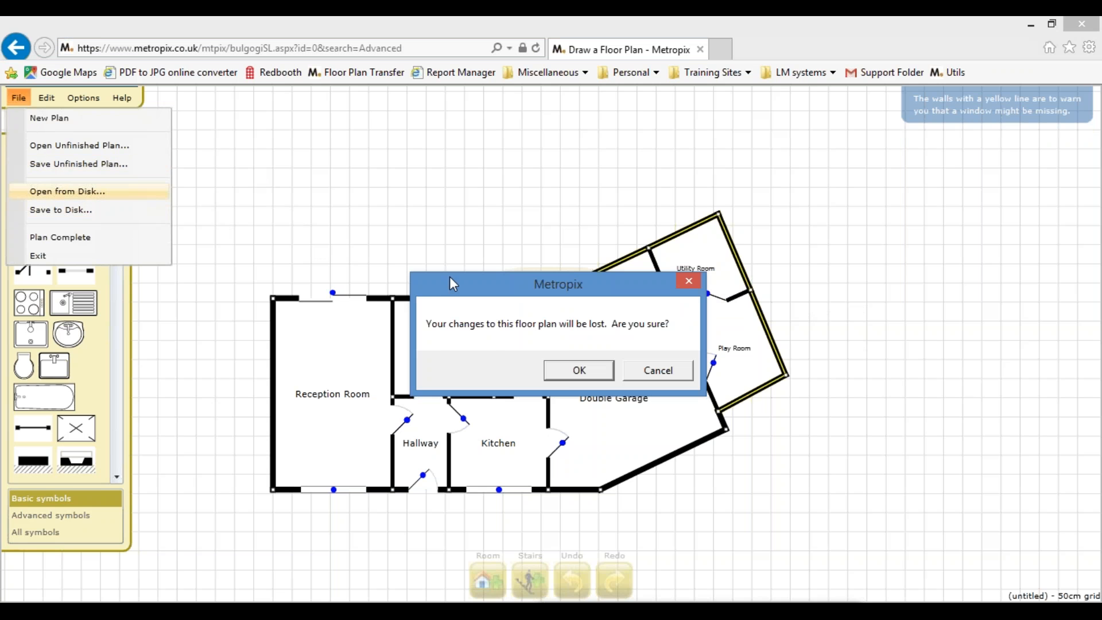
pyautogui.click(565, 365)
pyautogui.click(707, 377)
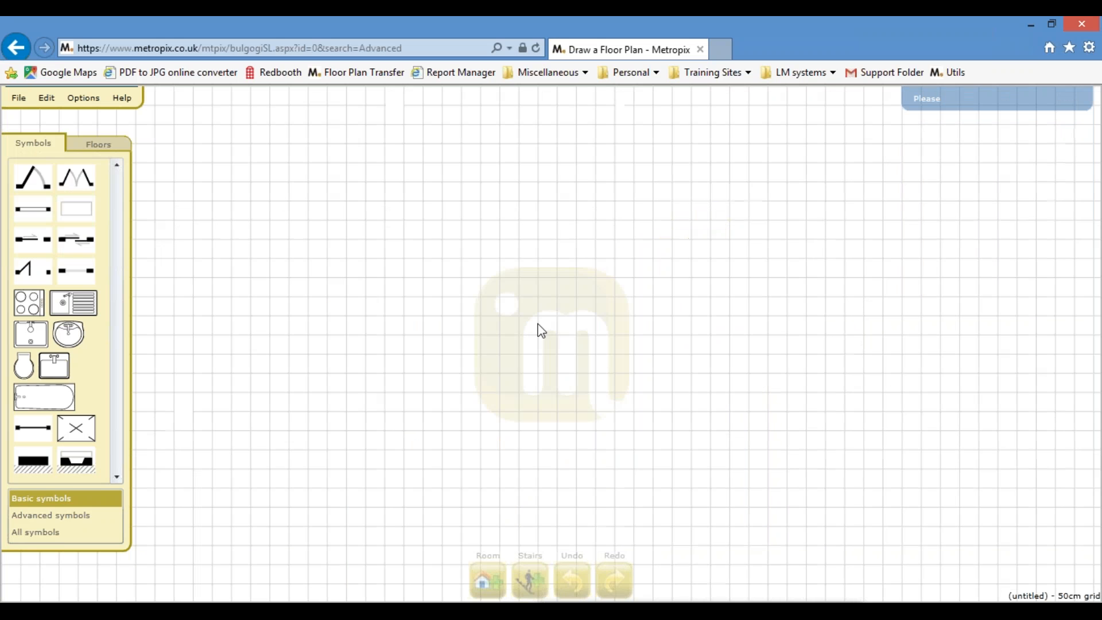
pyautogui.click(19, 99)
pyautogui.click(81, 190)
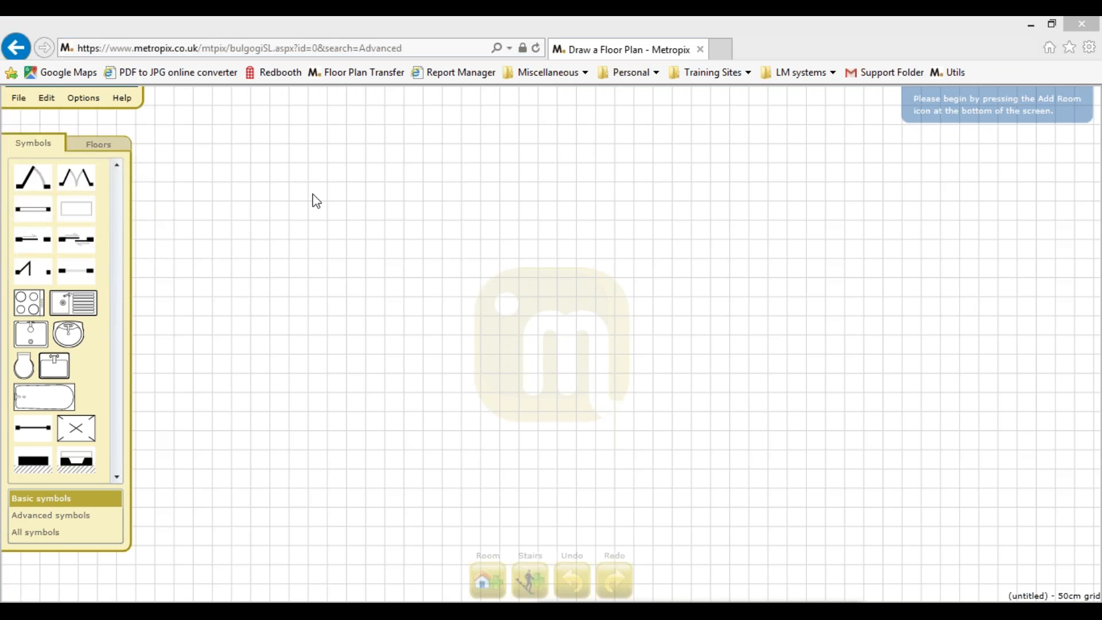
pyautogui.scroll(-5, 534, 241)
pyautogui.click(258, 207)
pyautogui.click(416, 376)
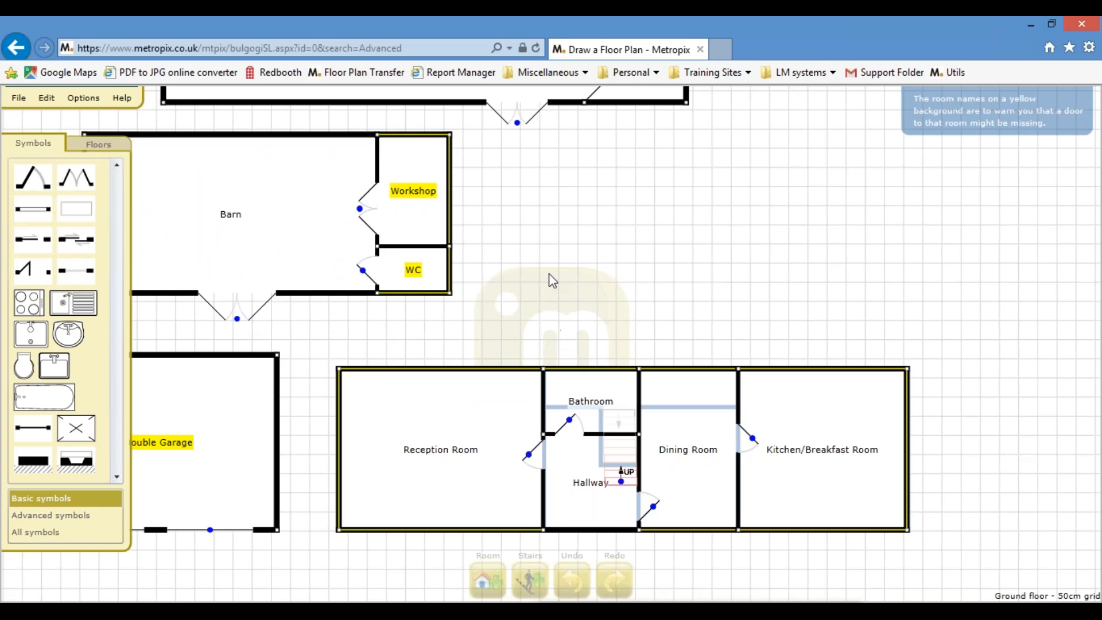
# Look over the Stable Block, Barn, Double Garage and house on the ground floor, and switch to the 1st floor
pyautogui.moveTo(549, 274); pyautogui.dragTo(619, 277)
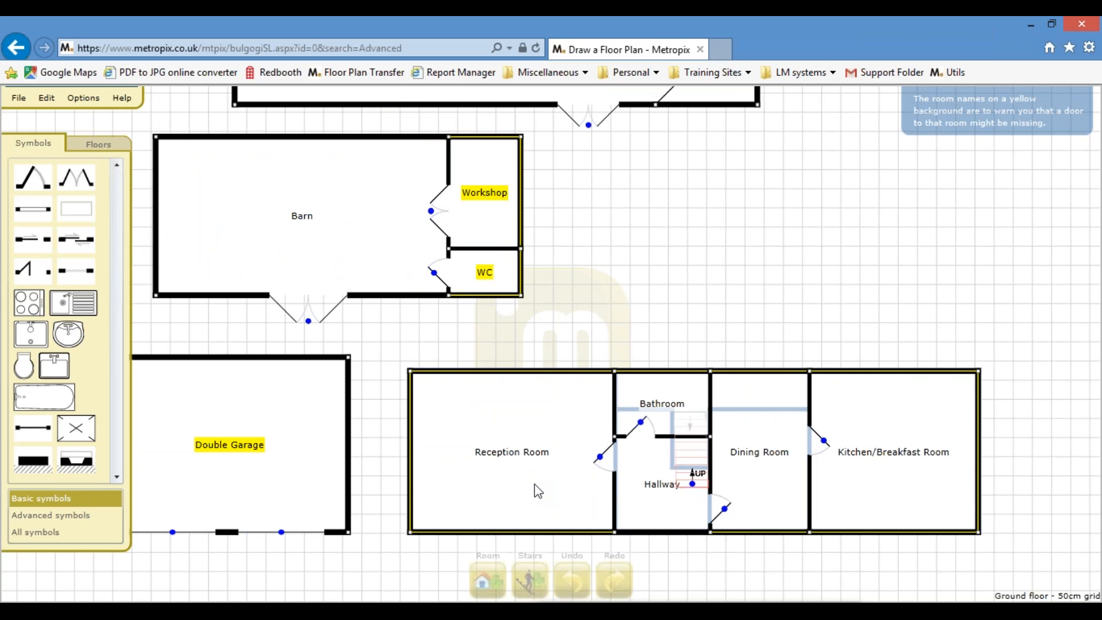
pyautogui.moveTo(724, 292); pyautogui.dragTo(797, 331)
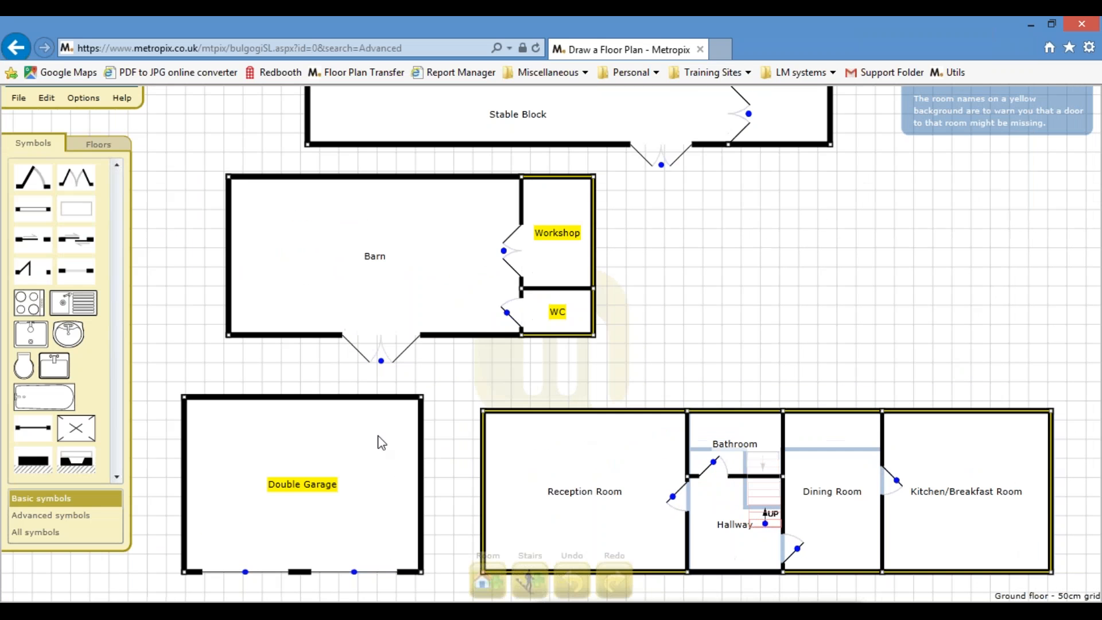
pyautogui.moveTo(801, 244); pyautogui.dragTo(792, 302)
pyautogui.moveTo(712, 307); pyautogui.dragTo(719, 434)
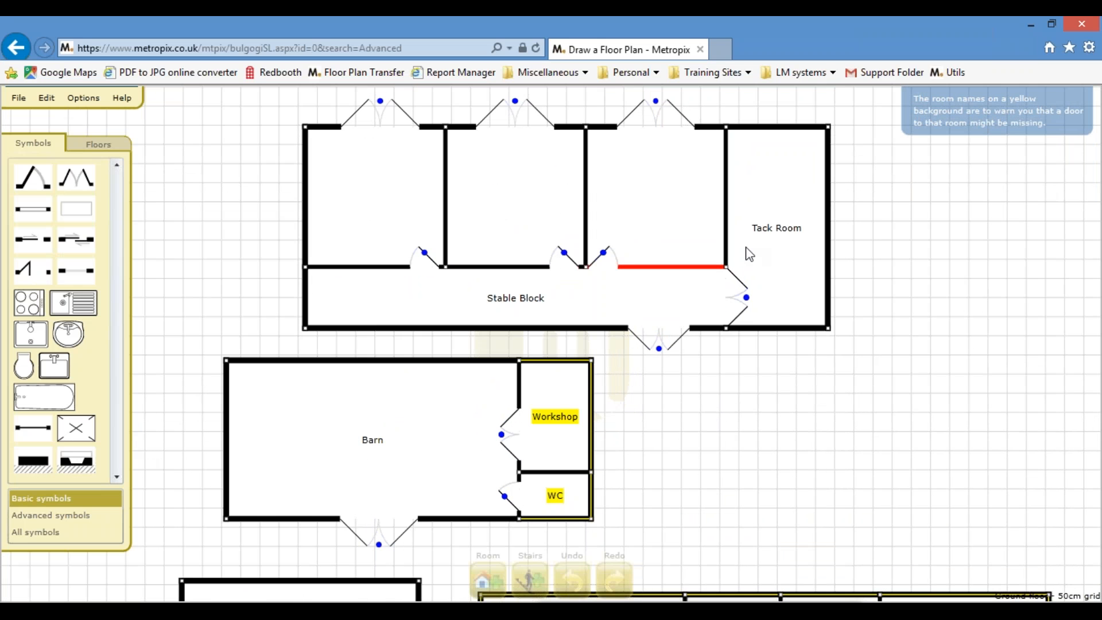
pyautogui.moveTo(836, 446); pyautogui.dragTo(709, 276)
pyautogui.moveTo(756, 369); pyautogui.dragTo(707, 274)
pyautogui.click(108, 146)
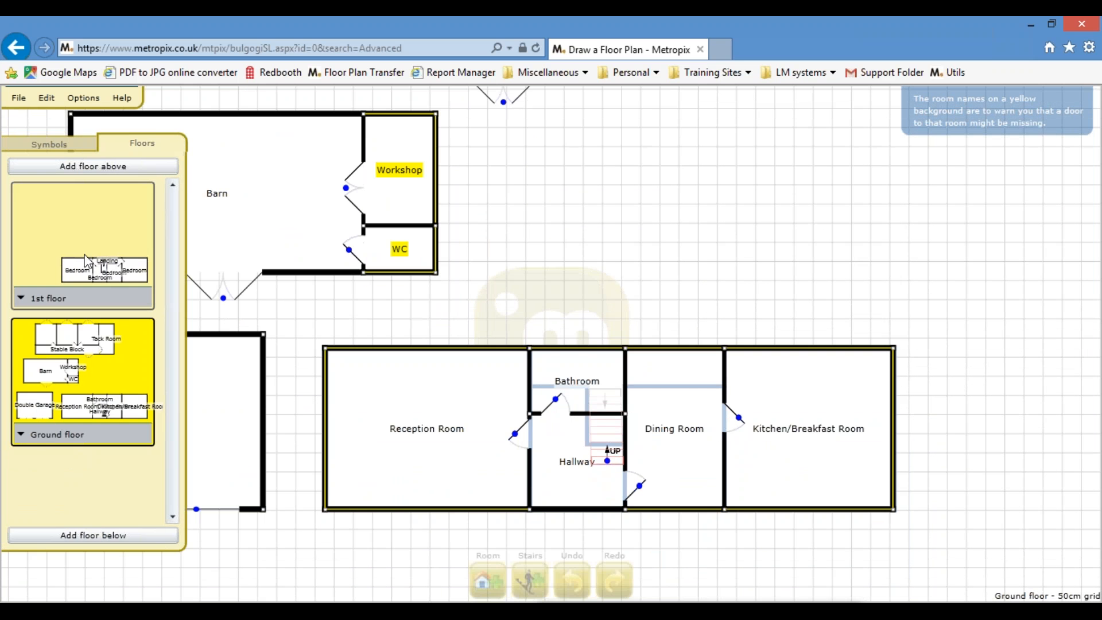
pyautogui.click(102, 246)
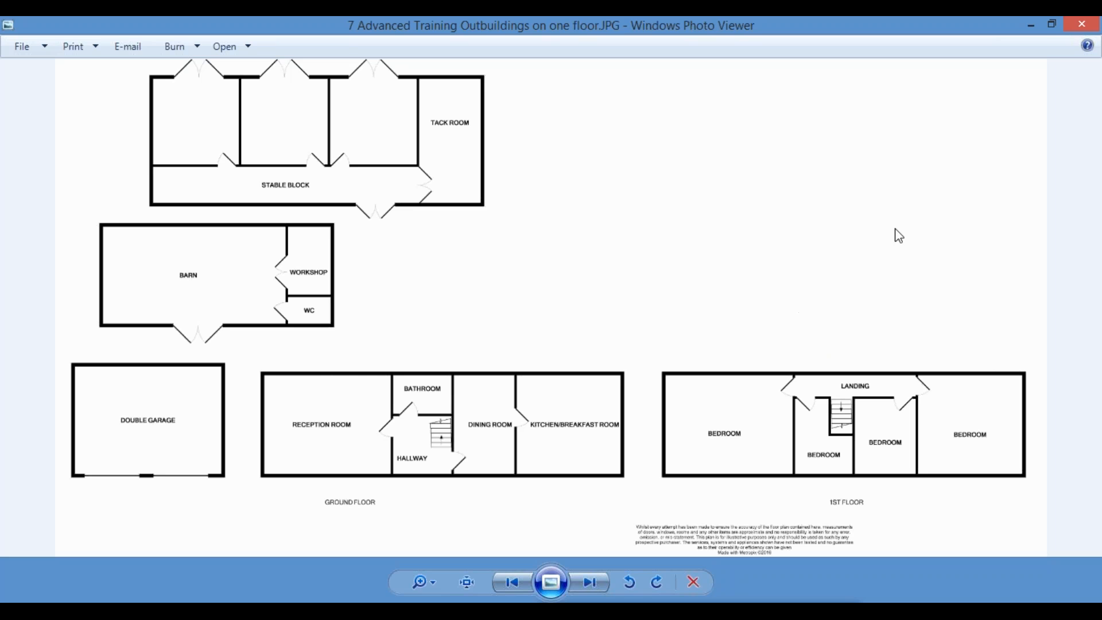
# Close the exported plan image and open the plan "8 Advanced Training Outbuildings on each floor.mtpix" from disk
pyautogui.click(1086, 29)
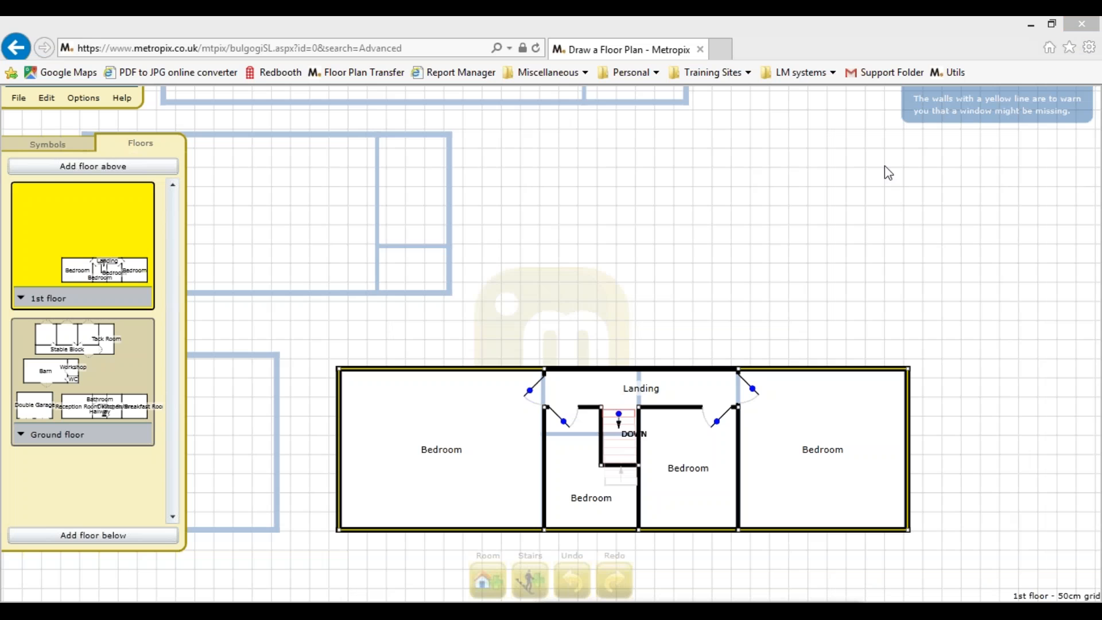
pyautogui.moveTo(630, 256); pyautogui.dragTo(686, 276)
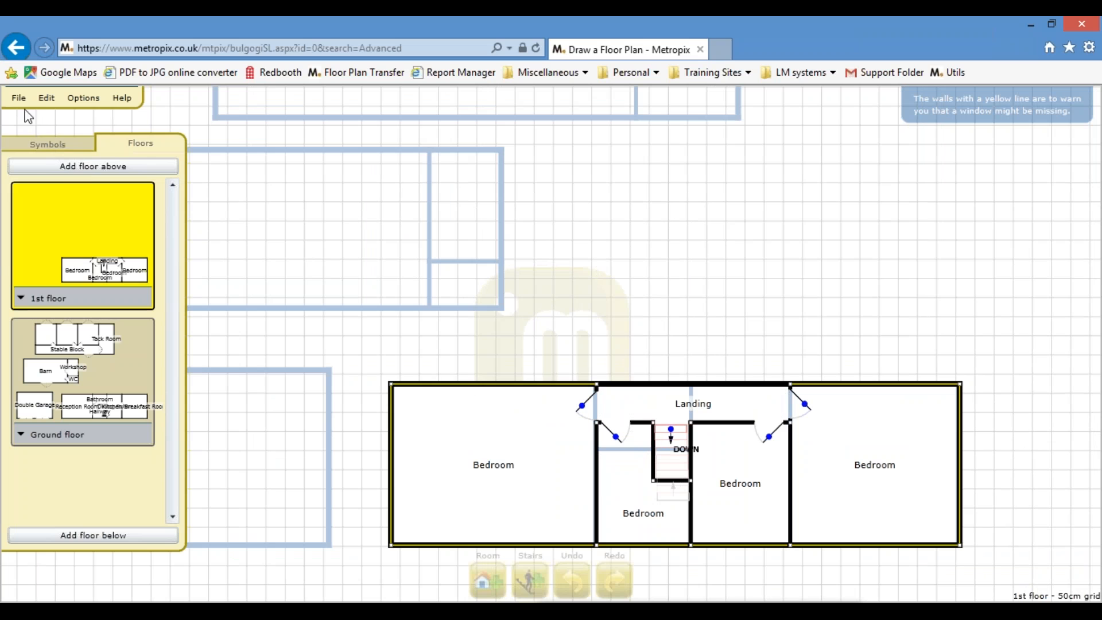
pyautogui.click(18, 99)
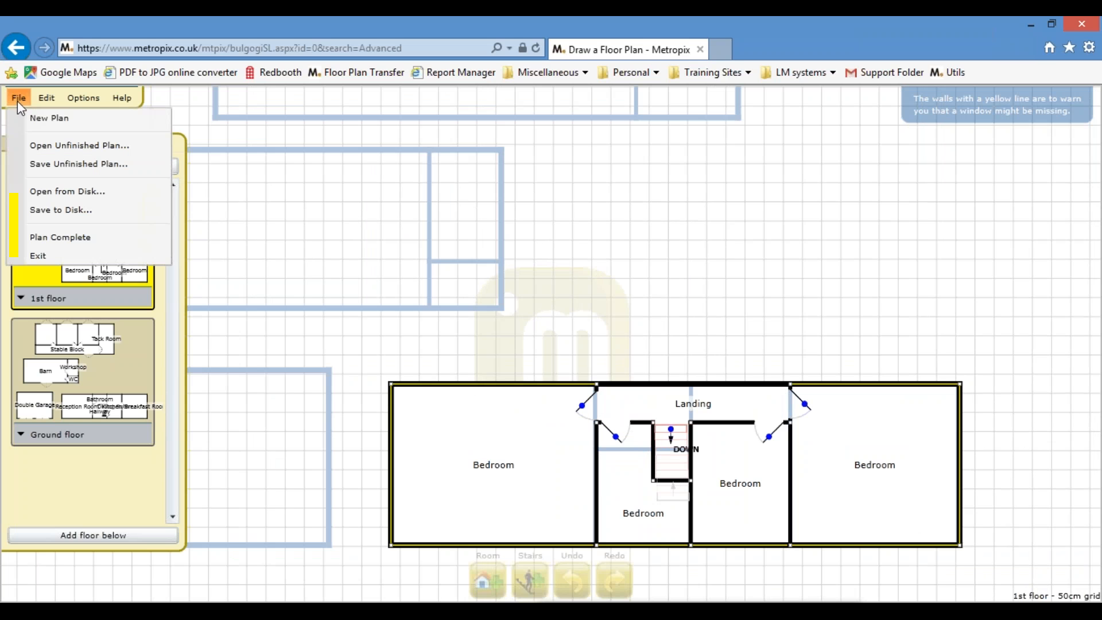
pyautogui.click(67, 192)
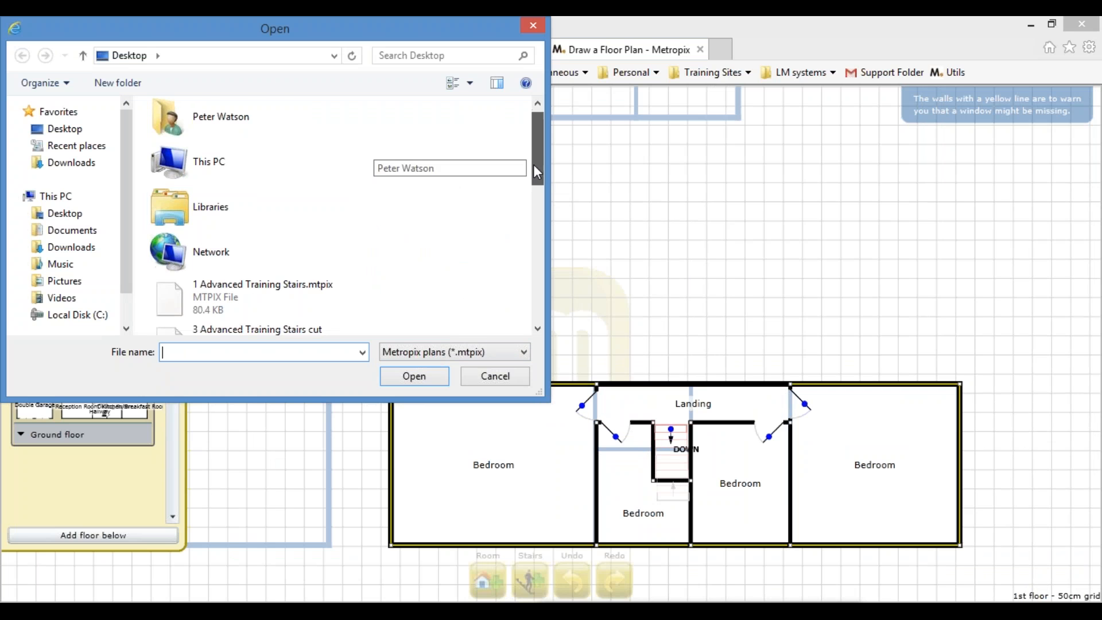
pyautogui.moveTo(533, 164); pyautogui.dragTo(533, 217)
pyautogui.click(273, 299)
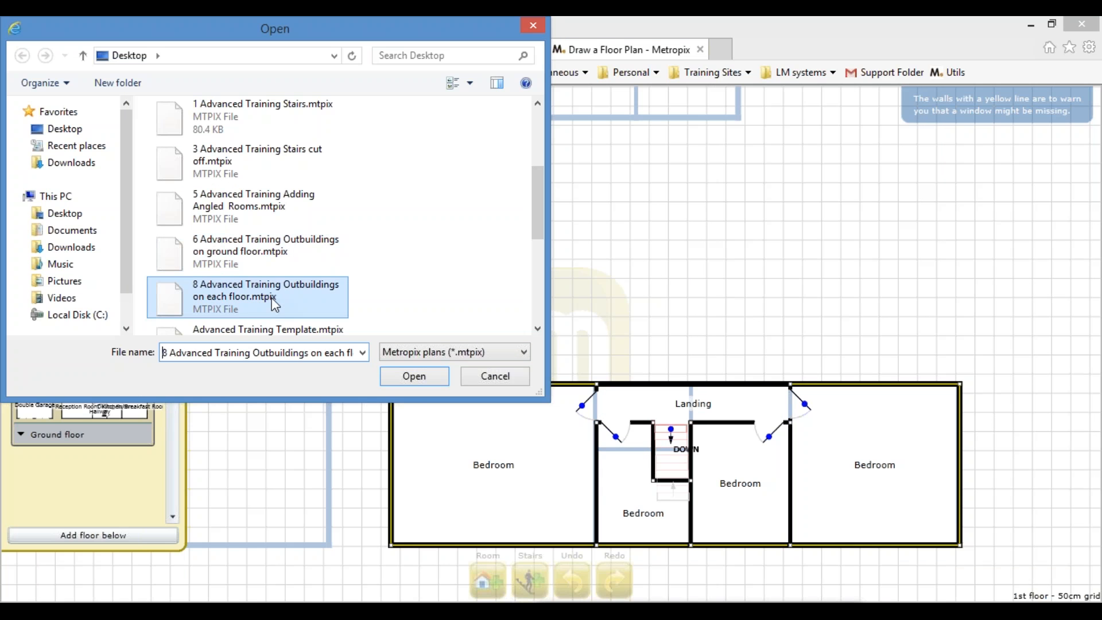
pyautogui.click(401, 375)
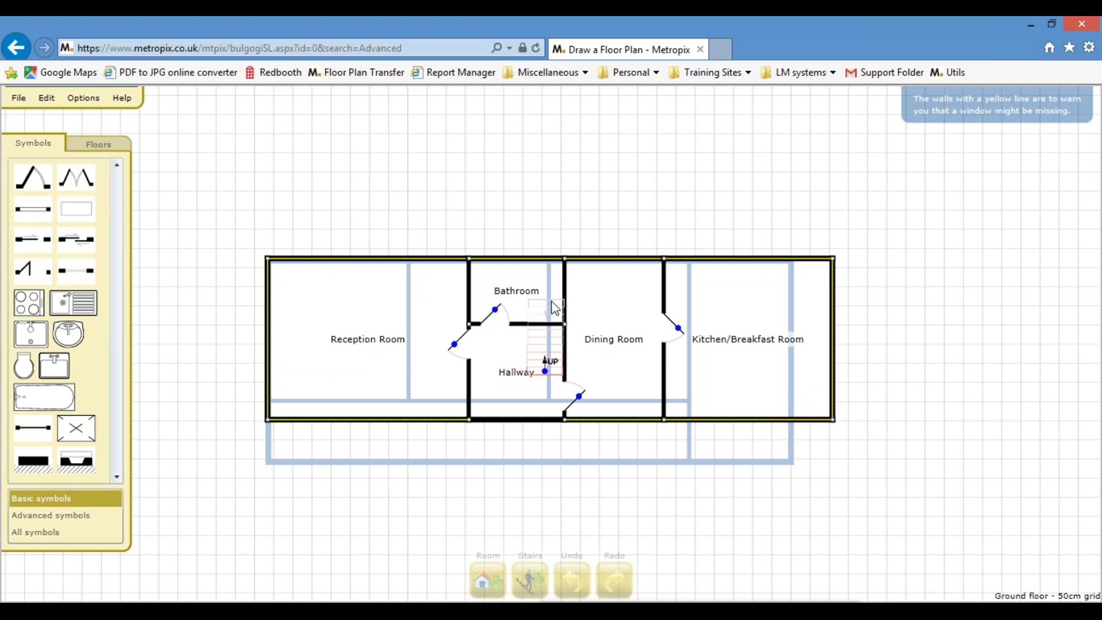
# View the plan's floors one by one: 1st floor, Double Garage, Outbuildings and Stables
pyautogui.click(108, 145)
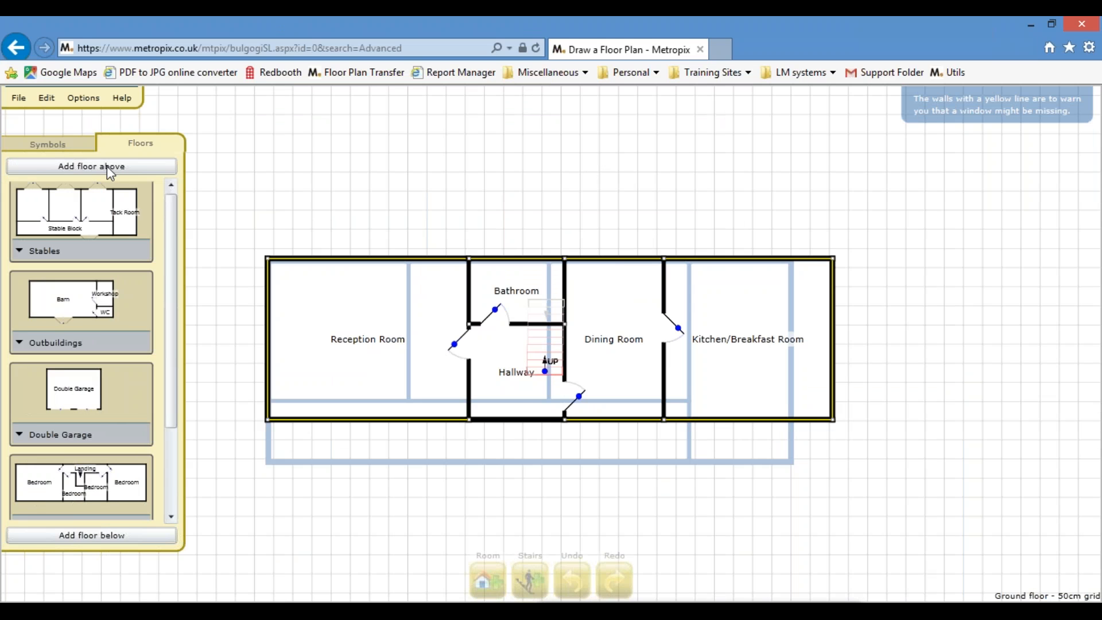
pyautogui.click(86, 396)
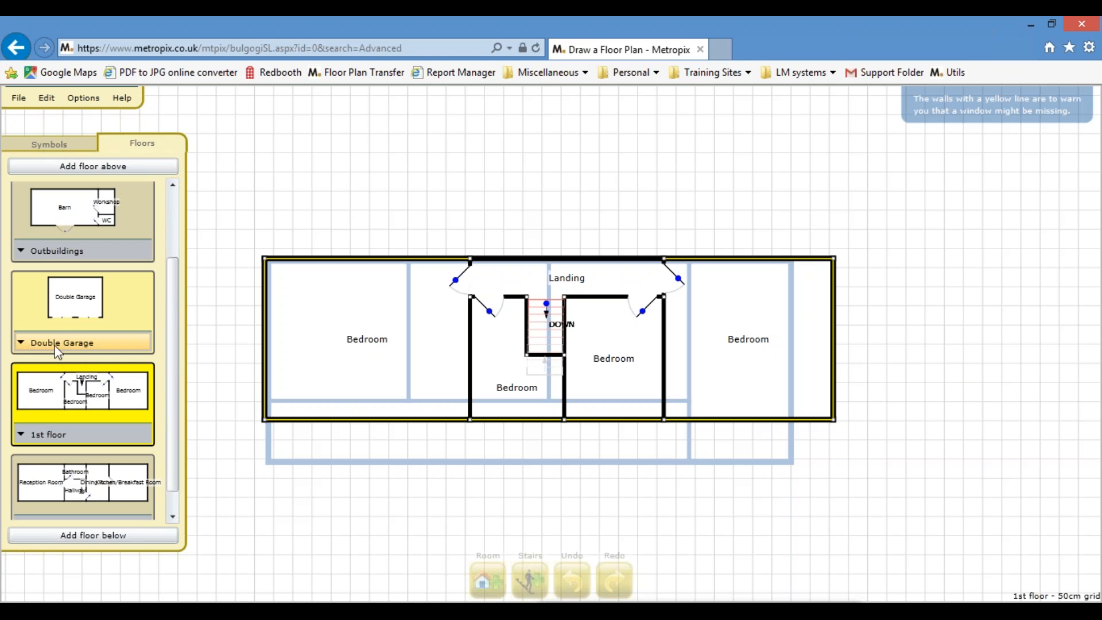
pyautogui.rightClick(23, 339)
pyautogui.click(47, 307)
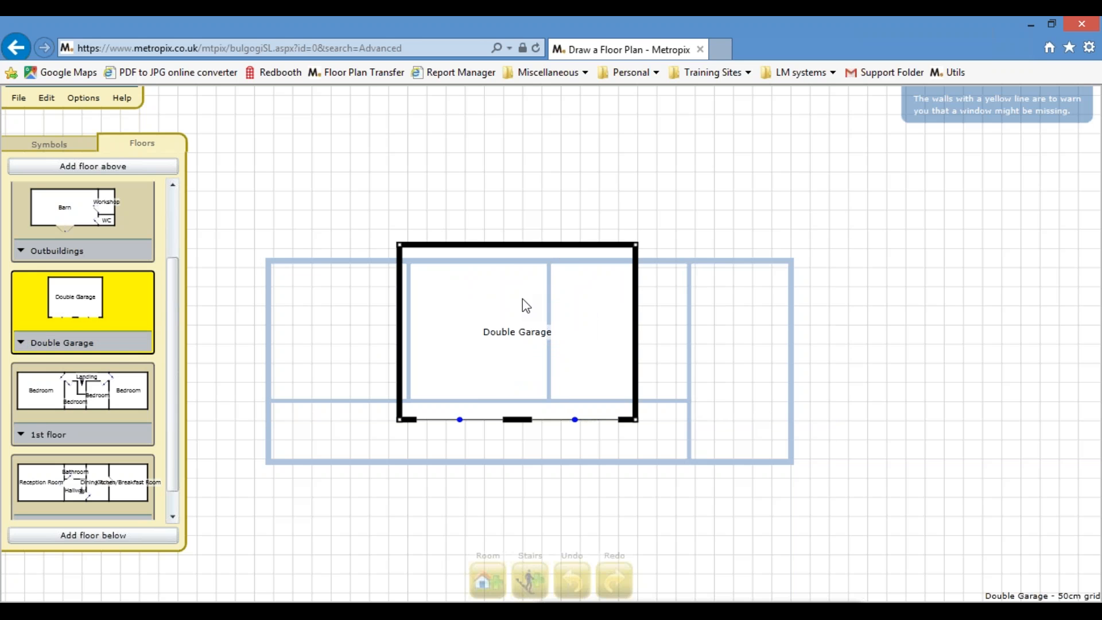
pyautogui.click(60, 218)
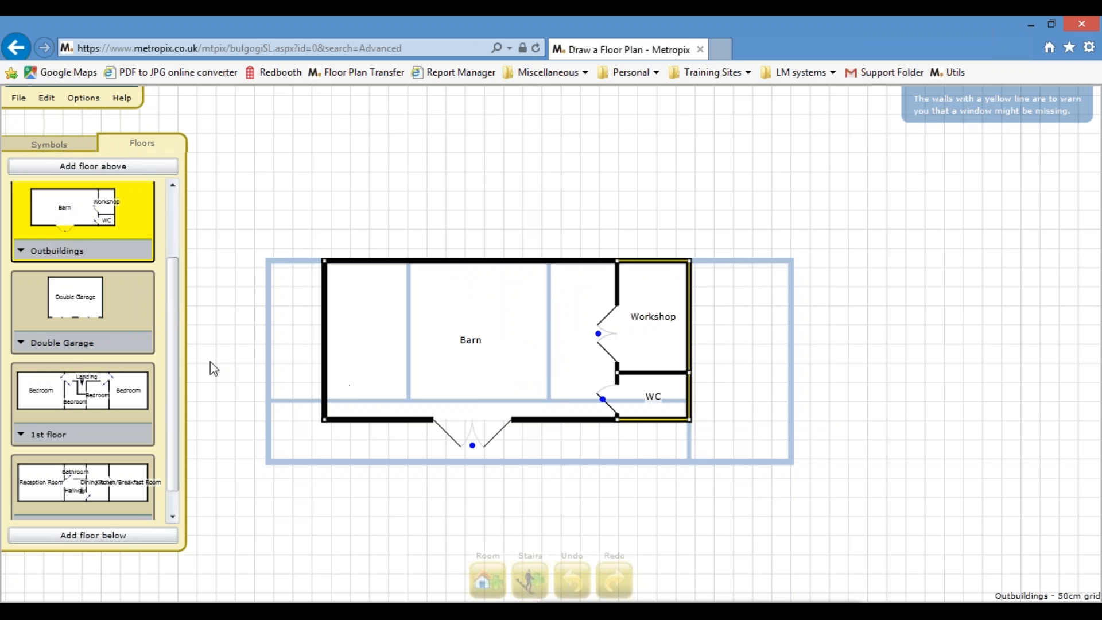
pyautogui.moveTo(173, 327); pyautogui.dragTo(170, 270)
pyautogui.click(68, 225)
pyautogui.moveTo(176, 225); pyautogui.dragTo(175, 324)
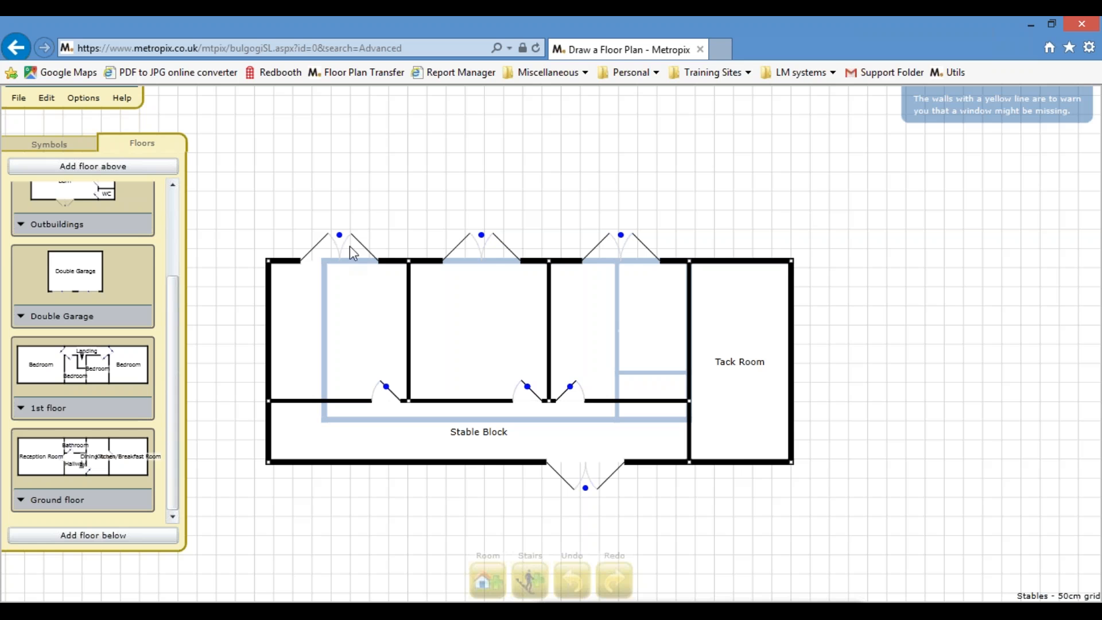
# Try to complete the plan and dismiss the list of outstanding tasks
pyautogui.click(16, 99)
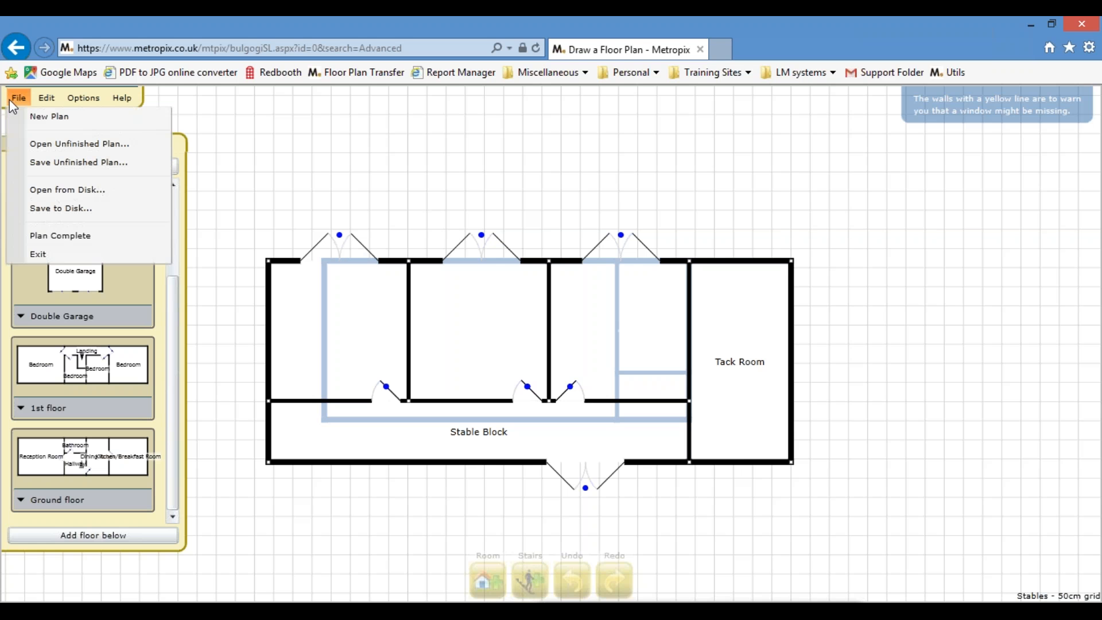
pyautogui.click(55, 241)
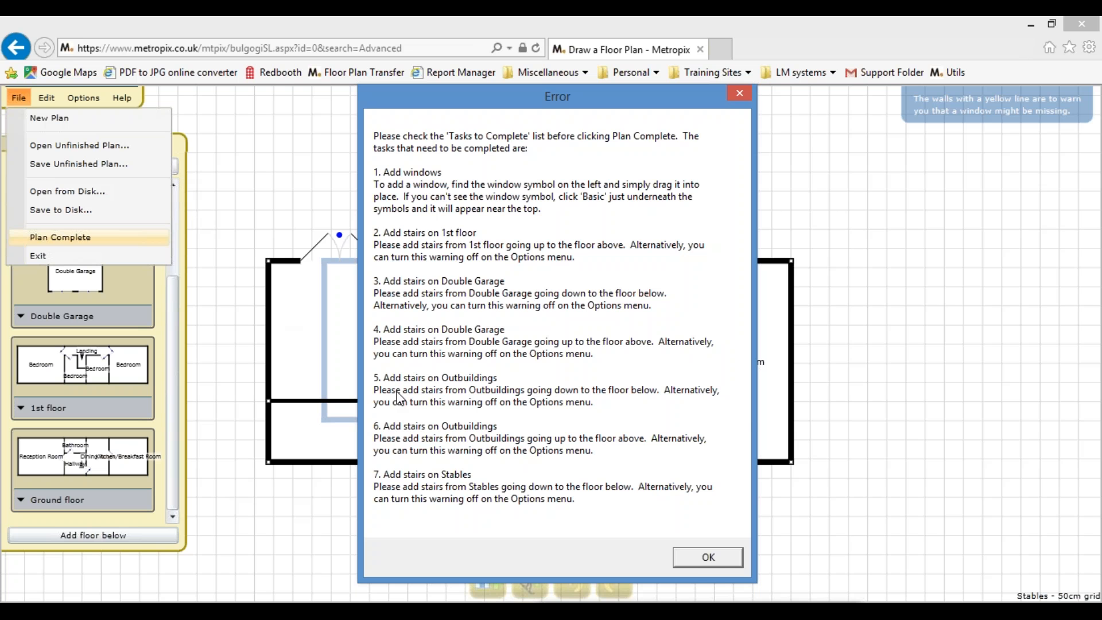
pyautogui.click(695, 558)
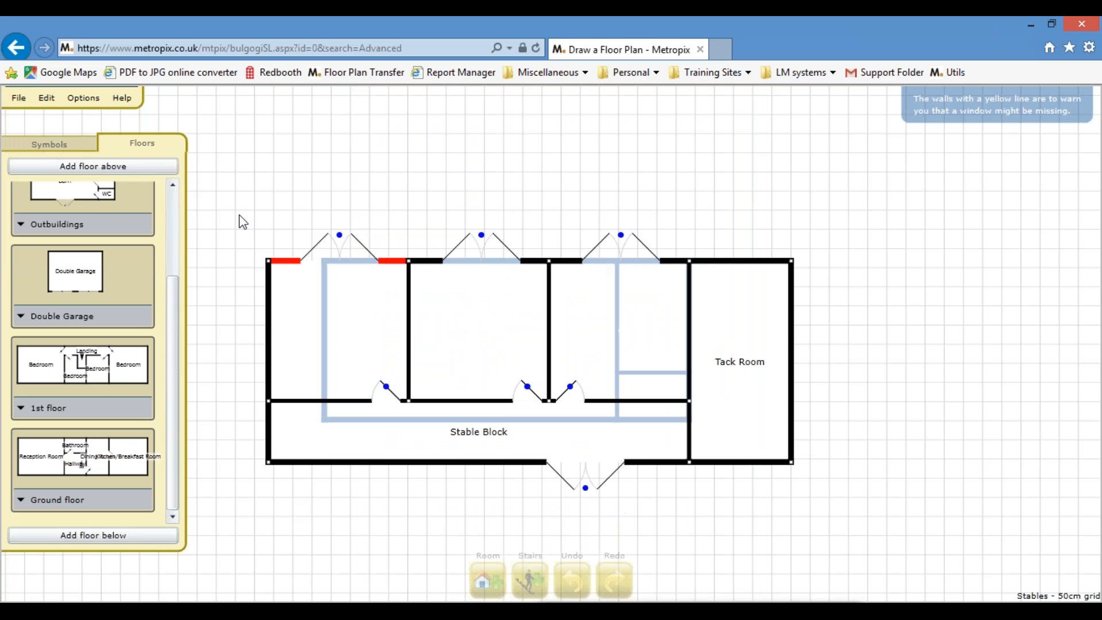
# Turn off the requirement for stairs to all floors
pyautogui.click(81, 99)
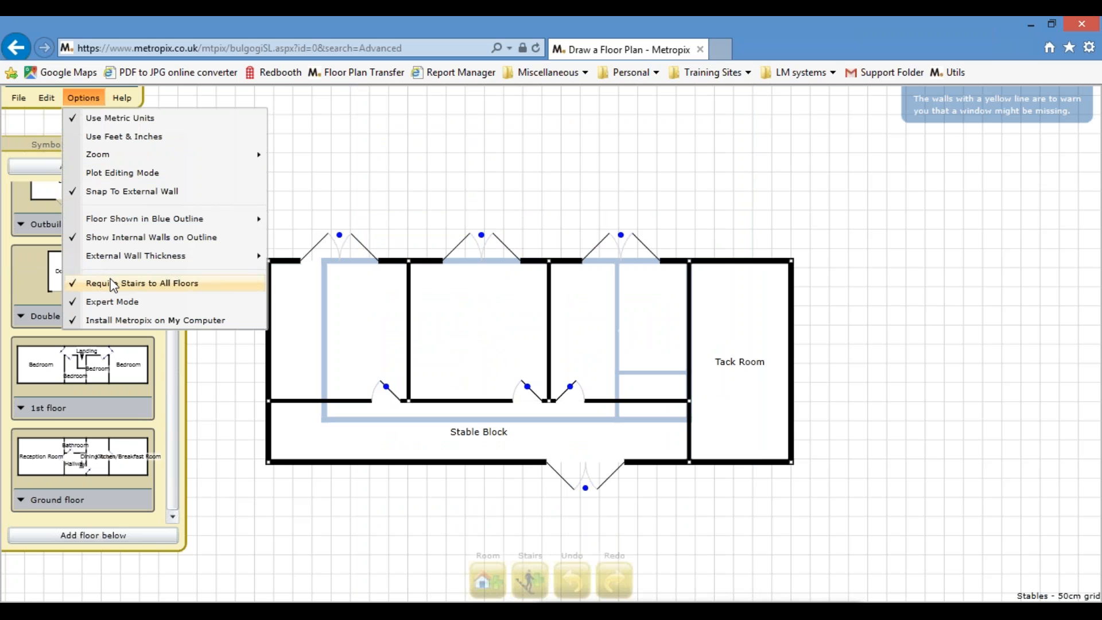
pyautogui.click(115, 287)
pyautogui.scroll(1, 117, 288)
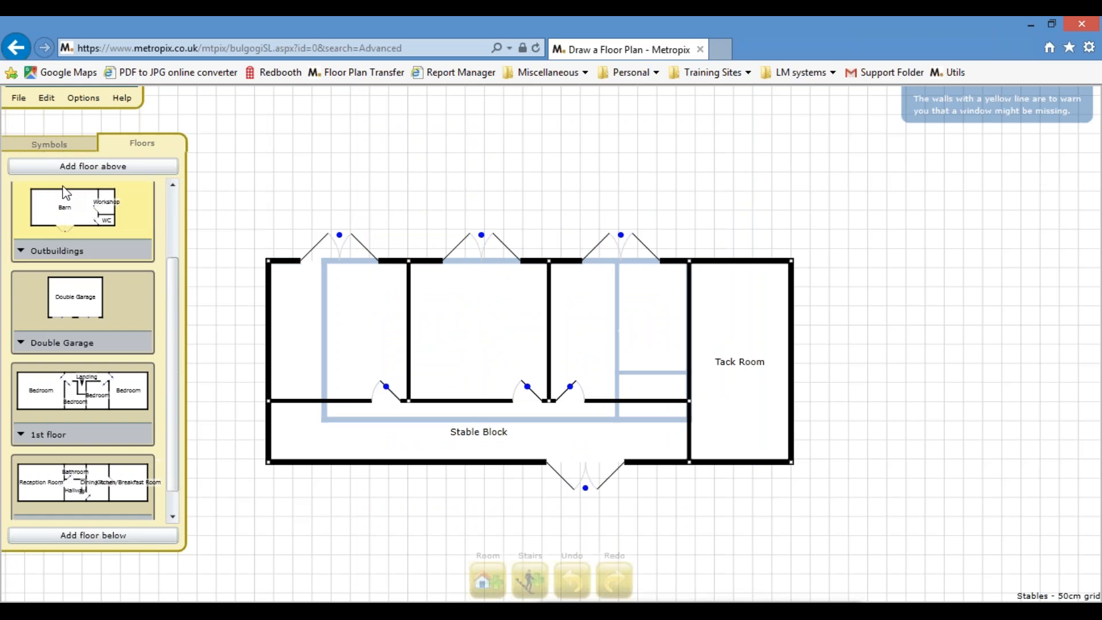
# Start completing the plan and enter "Advanced Training" as the property address and reference
pyautogui.click(19, 99)
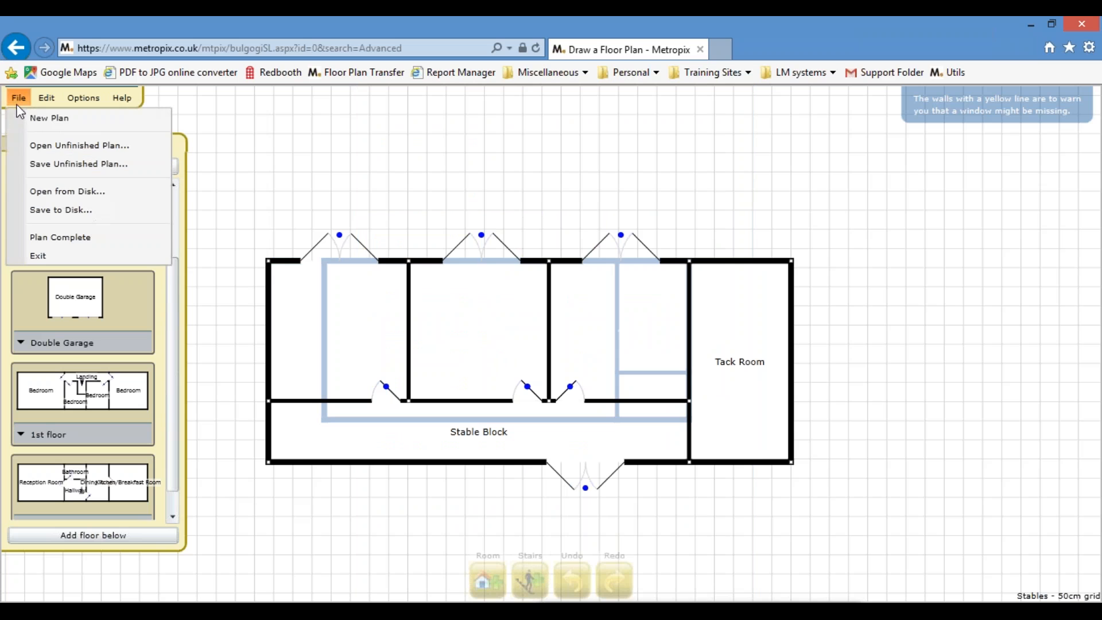
pyautogui.click(46, 237)
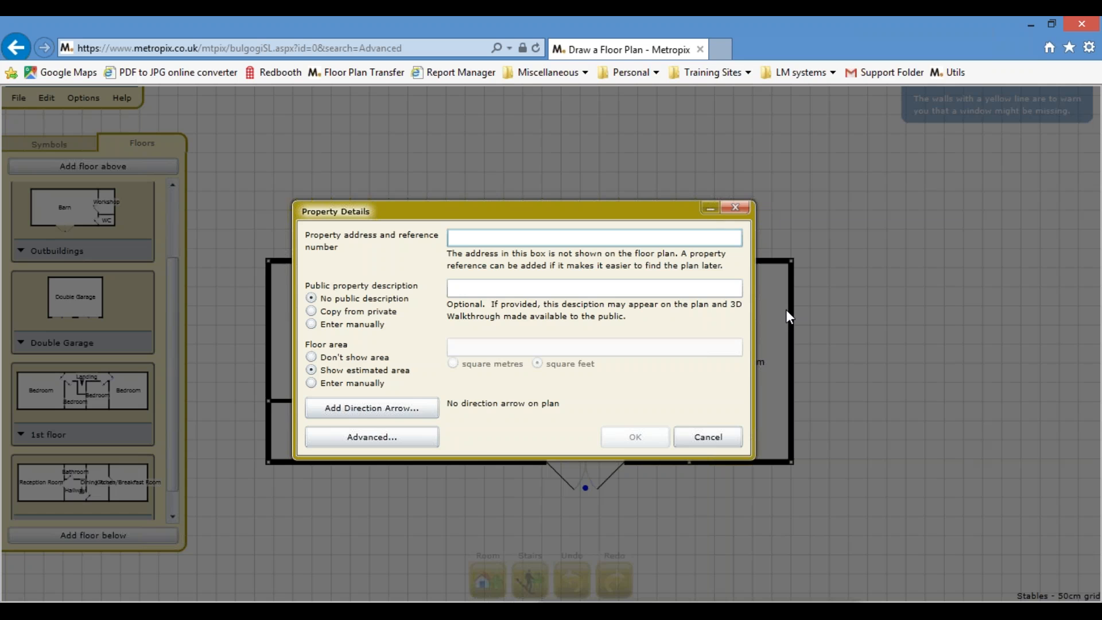
pyautogui.write('Advanced')
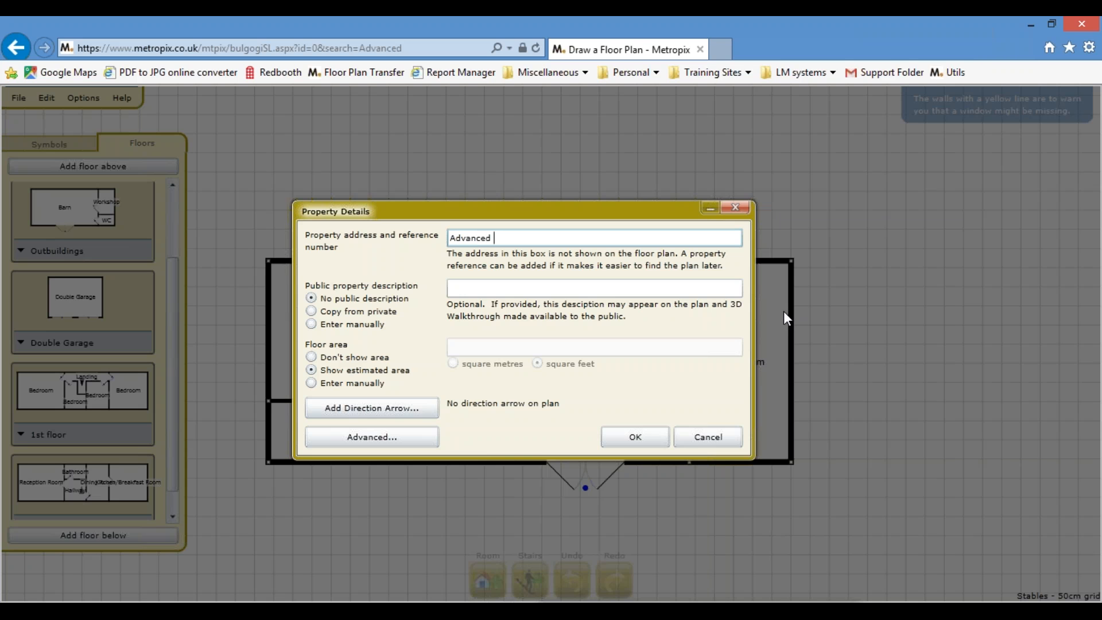
pyautogui.write(' Training')
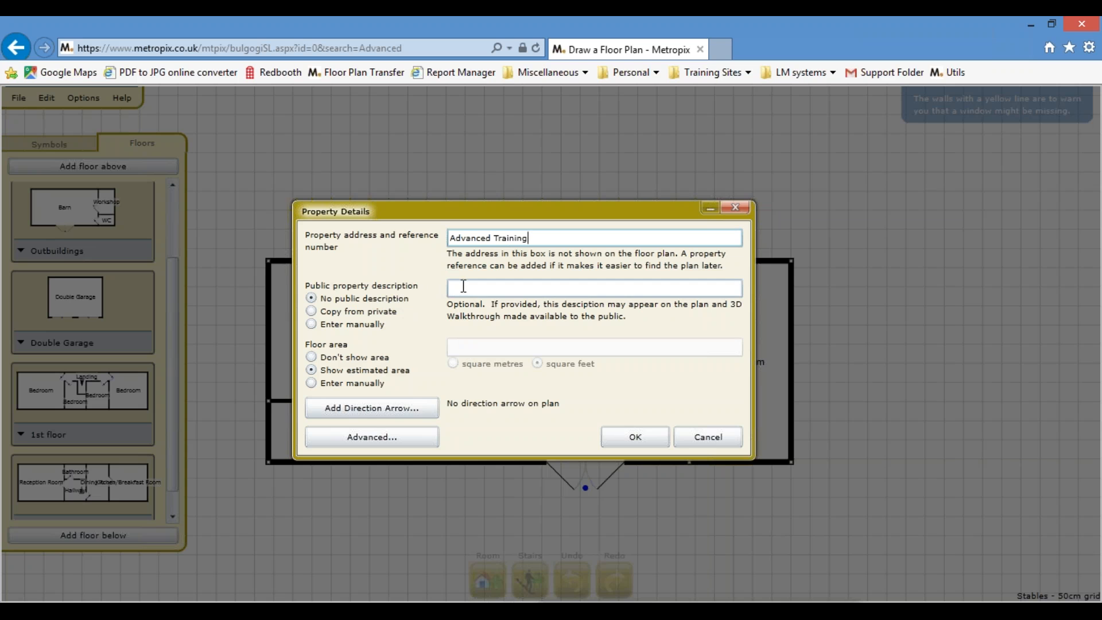
# Try the manual and copied public descriptions and the hidden floor area, returning to no public description and the estimated area
pyautogui.click(351, 325)
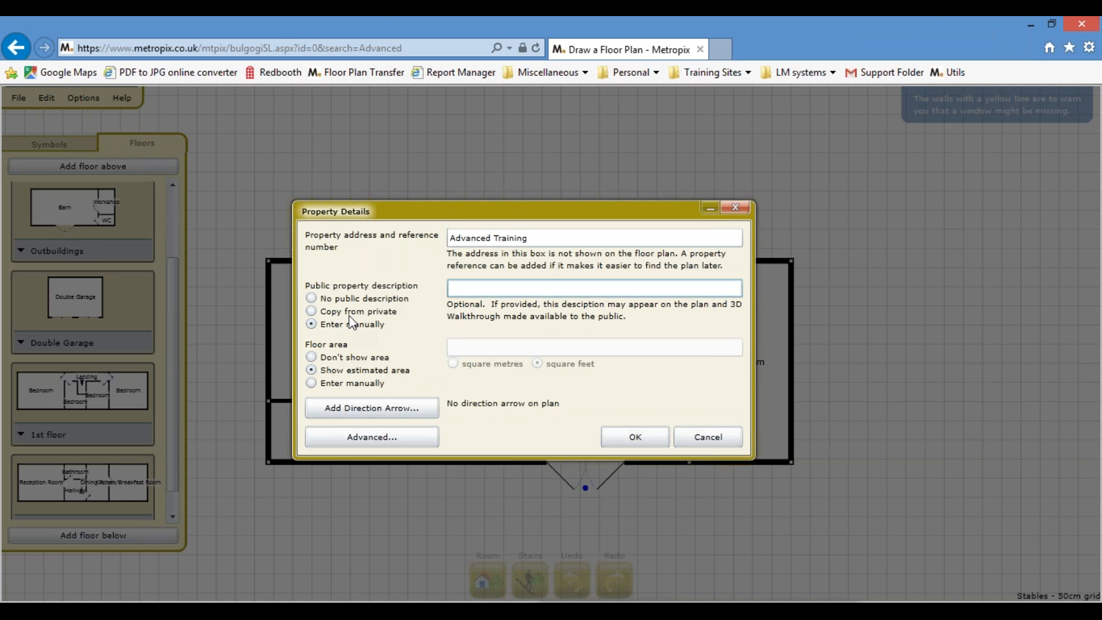
pyautogui.click(349, 315)
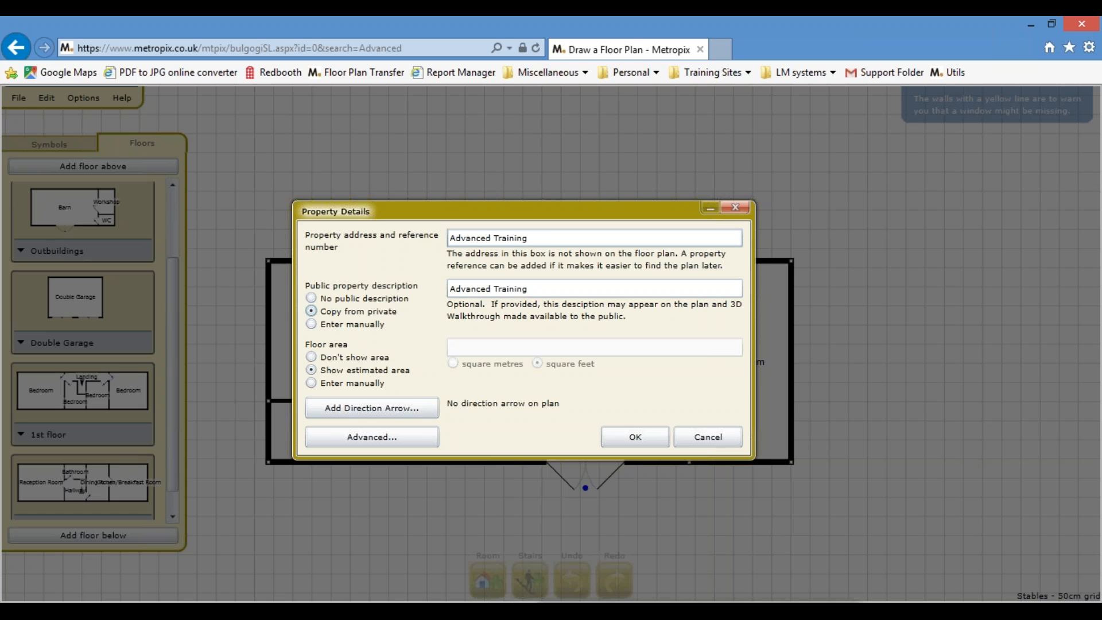
pyautogui.click(331, 298)
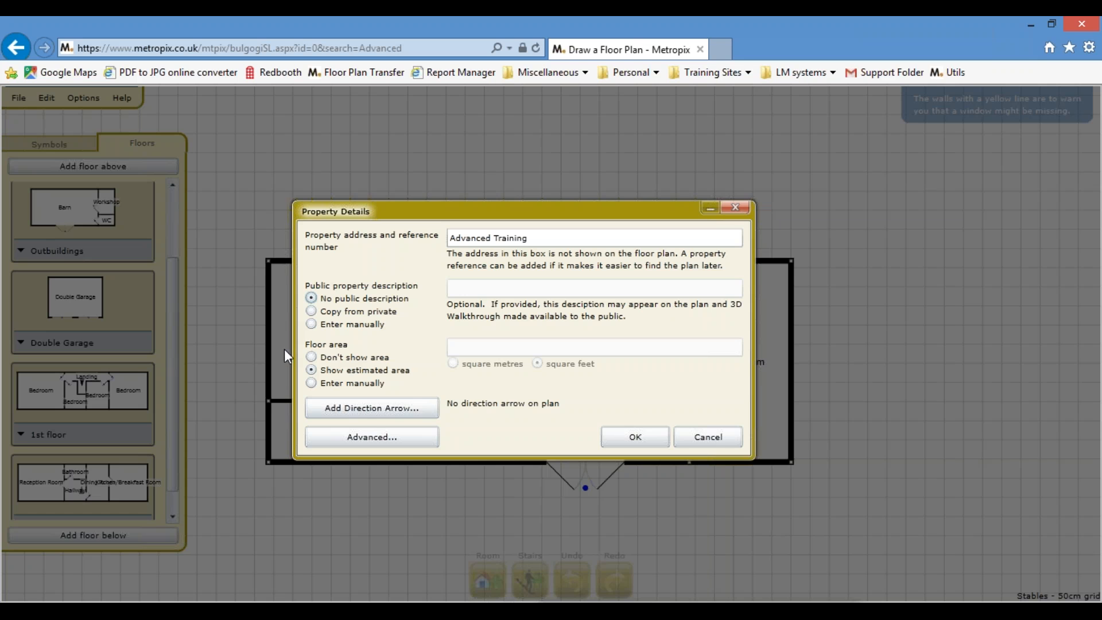
pyautogui.click(311, 357)
pyautogui.click(313, 370)
# Add a direction arrow to the plan with north pointing downward and slightly to the right
pyautogui.click(358, 412)
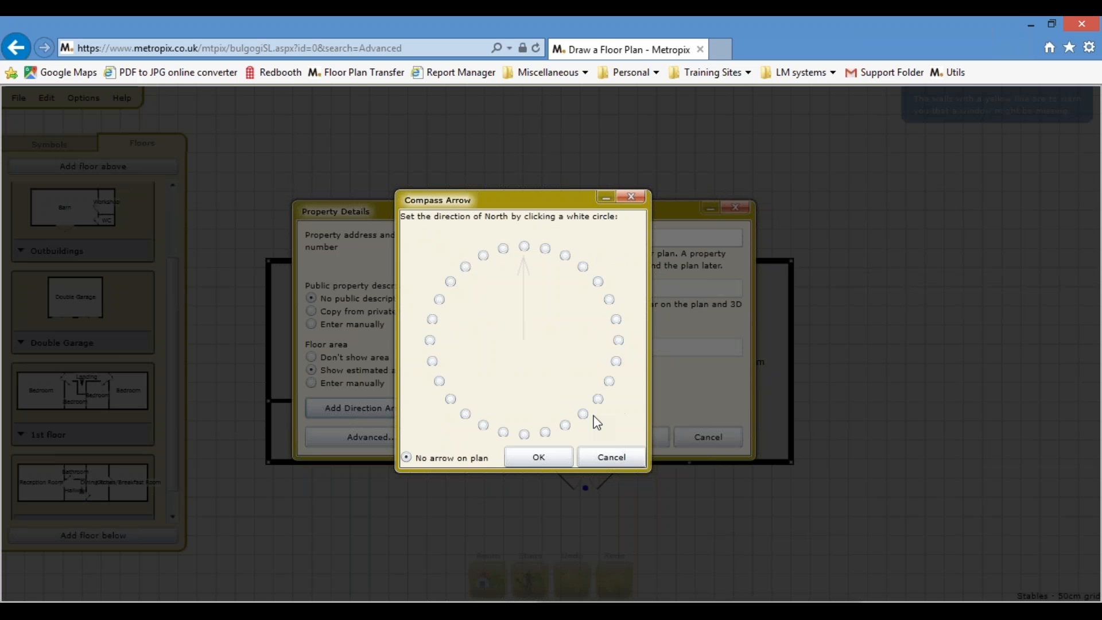
pyautogui.click(566, 425)
pyautogui.click(520, 454)
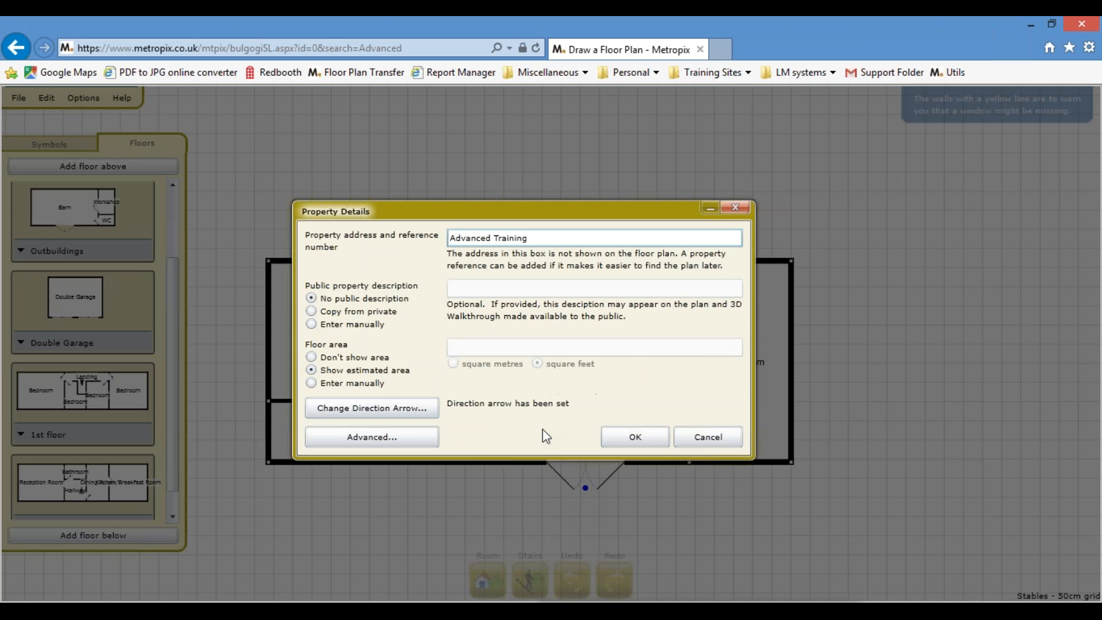
# Set the floor layout to manual and place the 1st floor beside the Ground floor, with Double Garage, Outbuildings and Stables in a row below
pyautogui.click(381, 436)
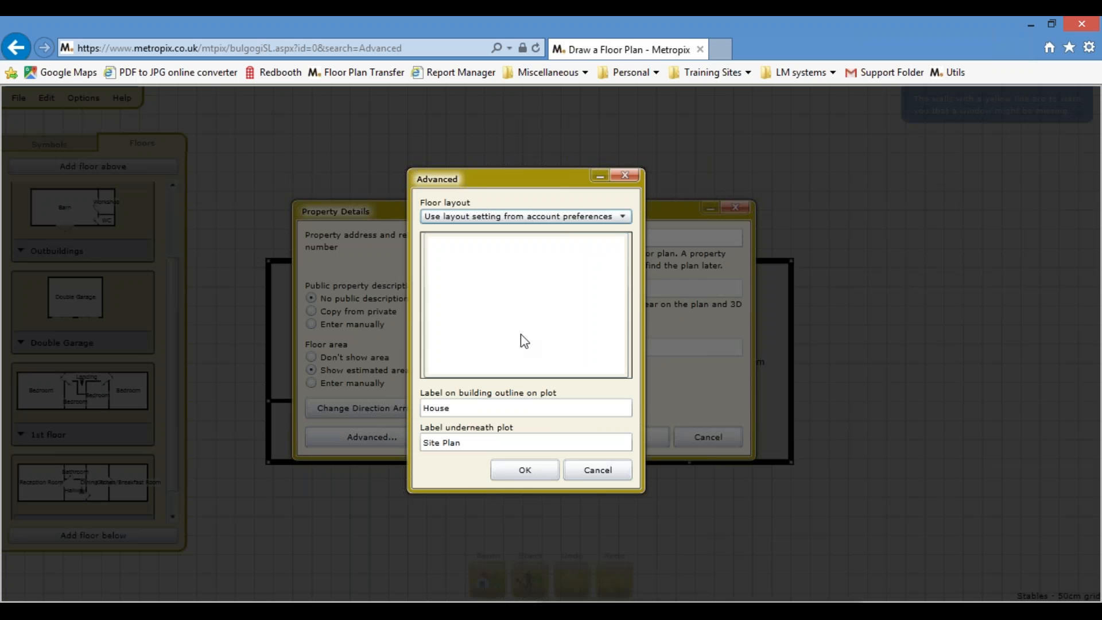
pyautogui.click(622, 217)
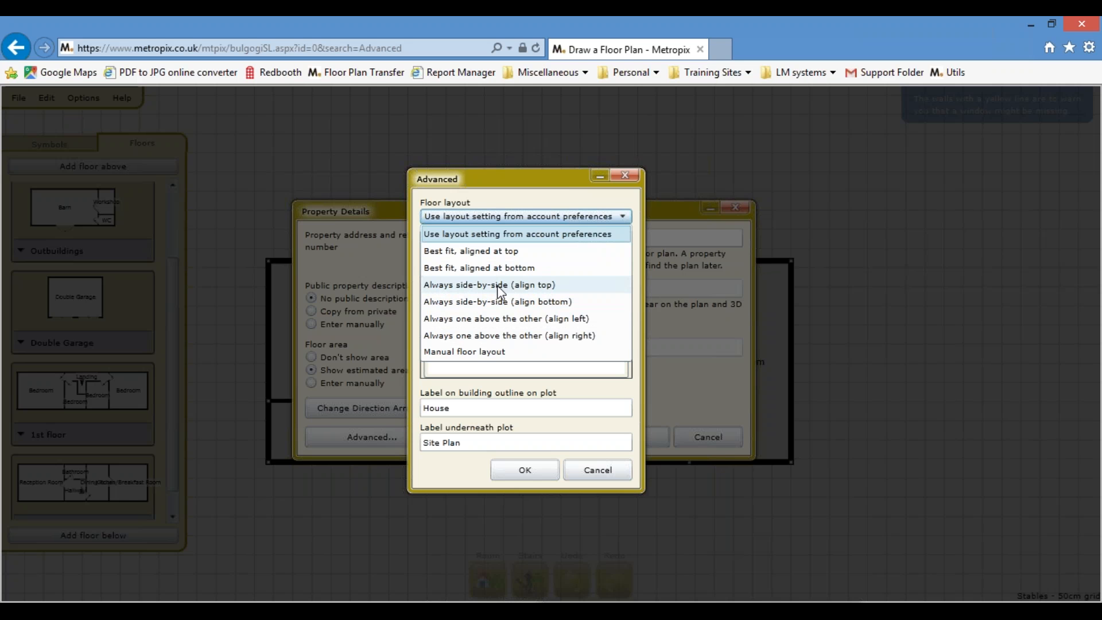
pyautogui.click(488, 353)
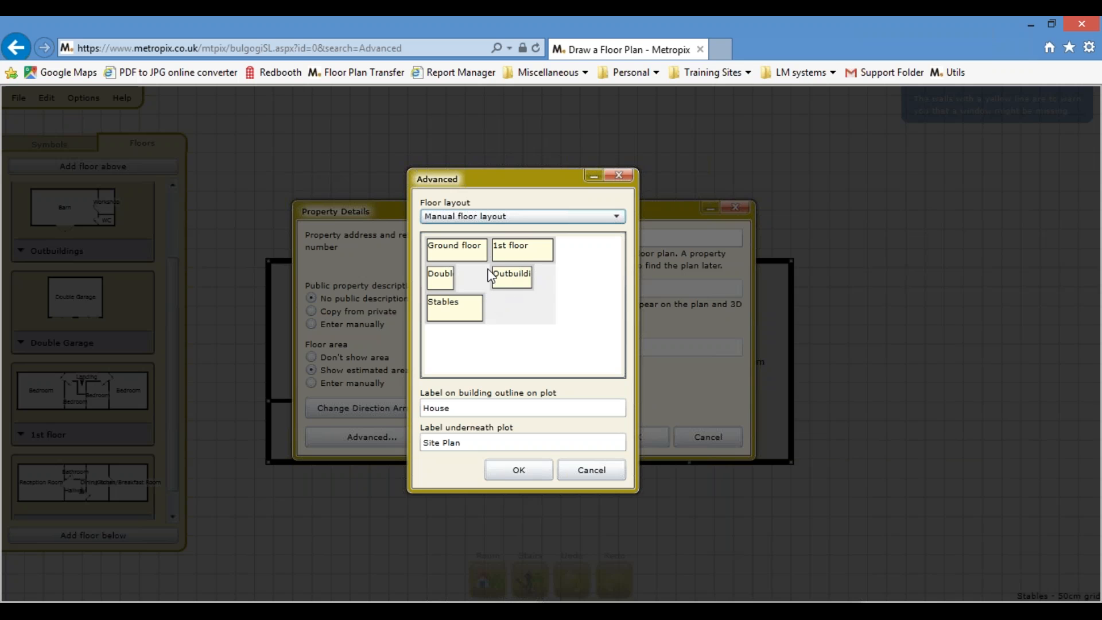
pyautogui.moveTo(523, 260); pyautogui.dragTo(534, 332)
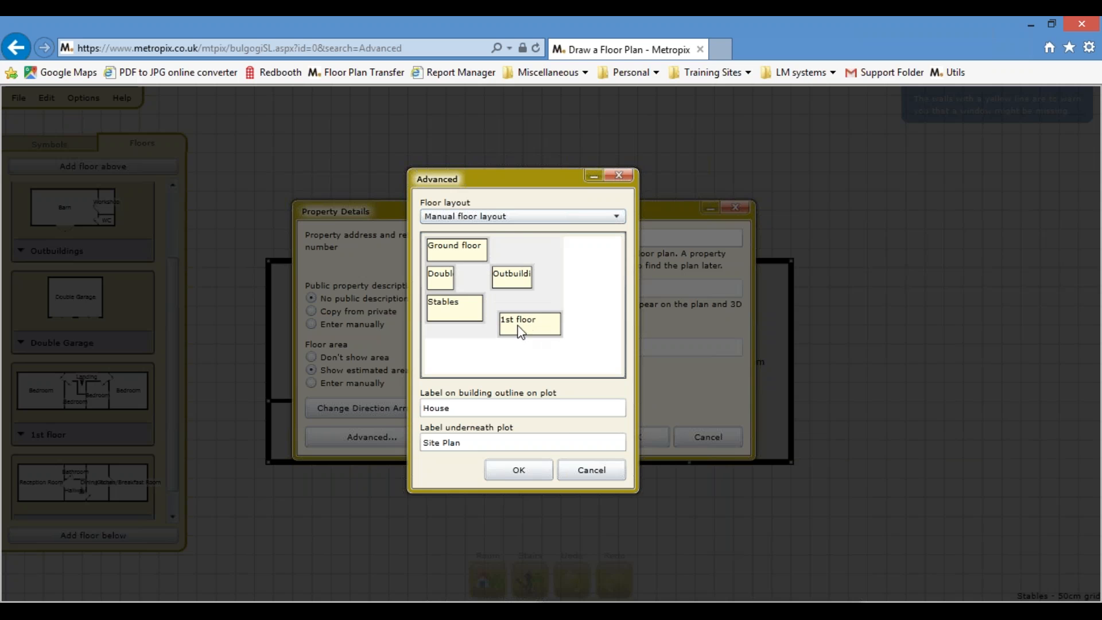
pyautogui.moveTo(454, 306); pyautogui.dragTo(459, 347)
pyautogui.moveTo(542, 315); pyautogui.dragTo(540, 289)
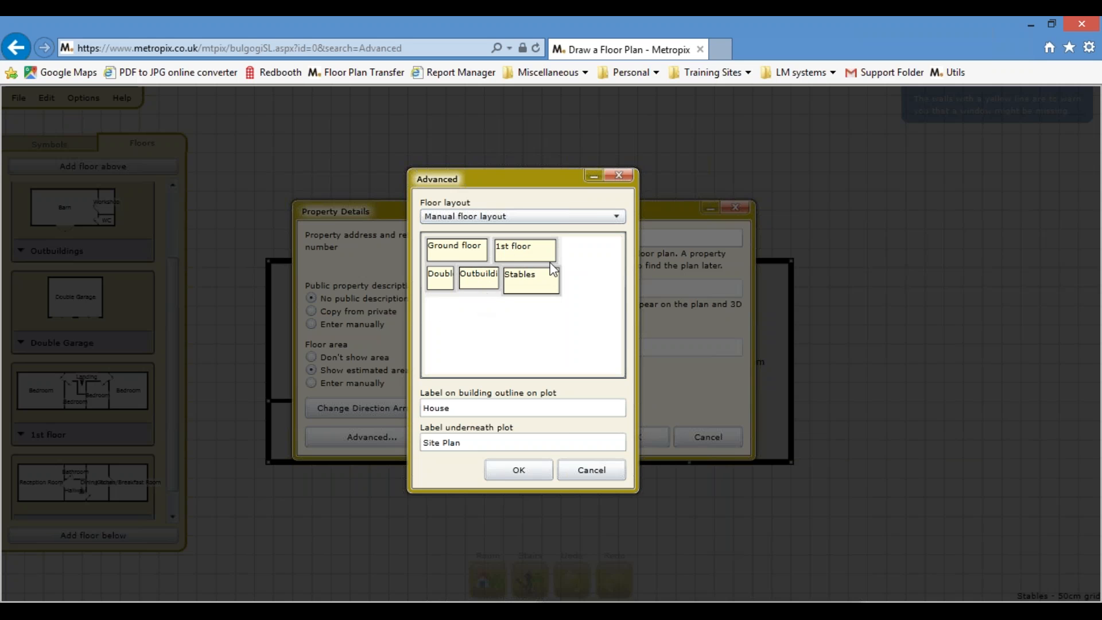
# Confirm the manual floor layout and the property details to proceed to the room measurements
pyautogui.click(518, 468)
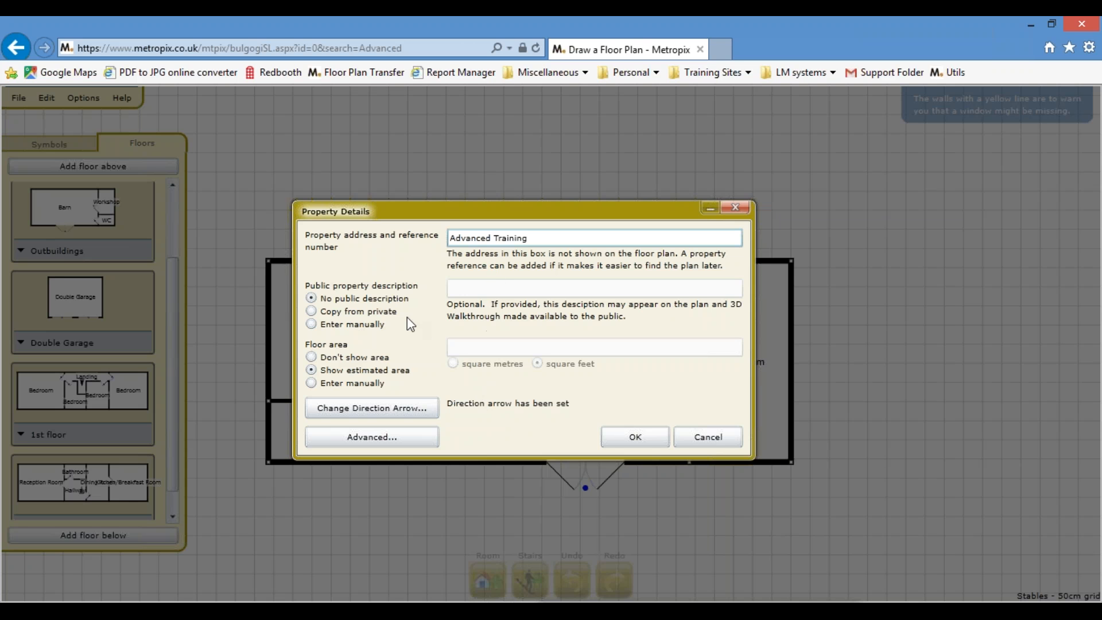
pyautogui.click(640, 439)
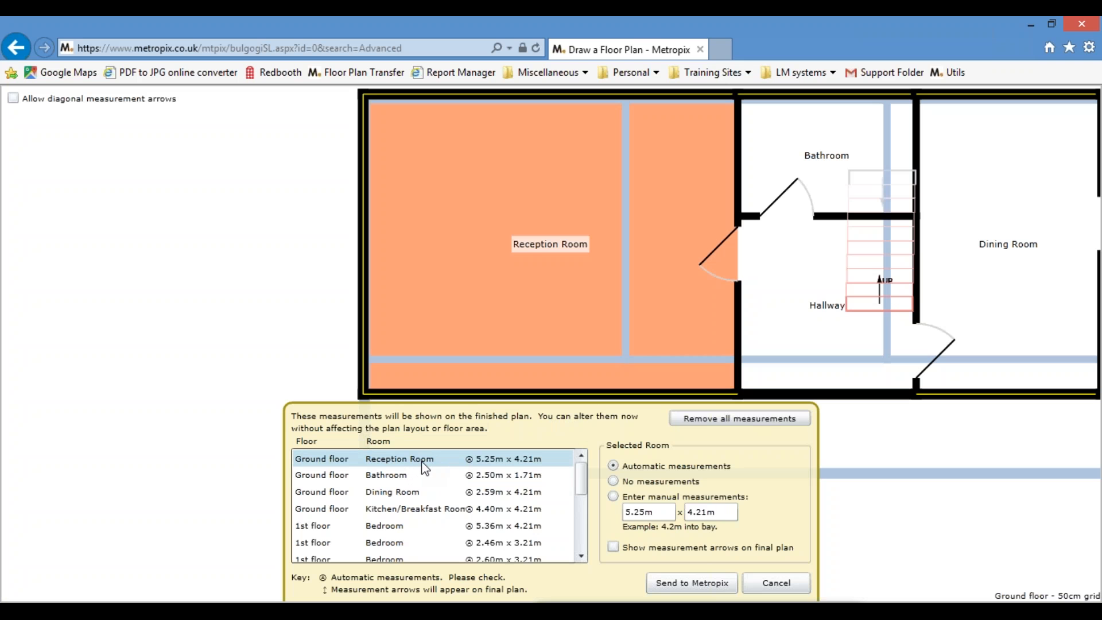
# Give the Ground floor Reception Room manual measurements of 5.29m x 4.27m
pyautogui.click(508, 465)
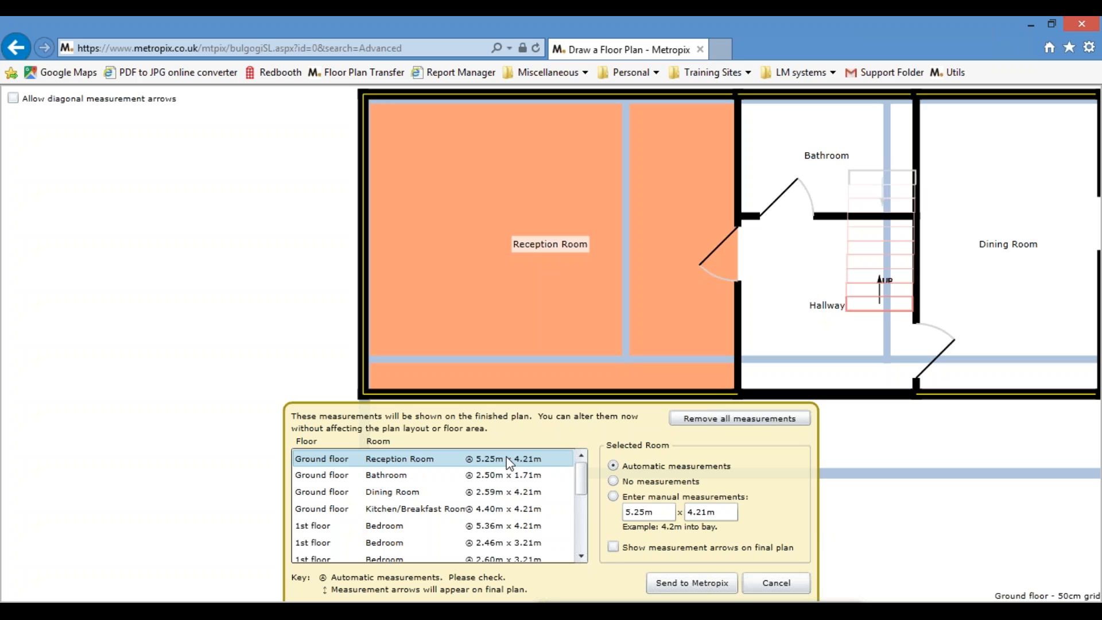
pyautogui.click(645, 508)
pyautogui.click(645, 508)
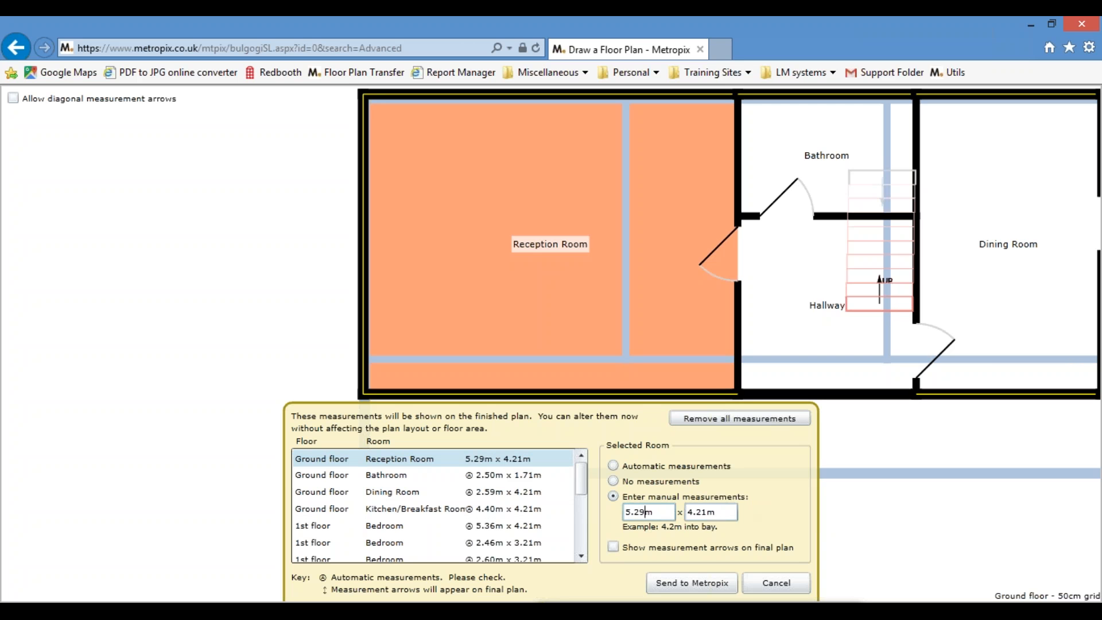
pyautogui.click(707, 510)
pyautogui.press('BackSpace')
pyautogui.write('7')
pyautogui.press('Home')
pyautogui.press('Delete')
pyautogui.write('15')
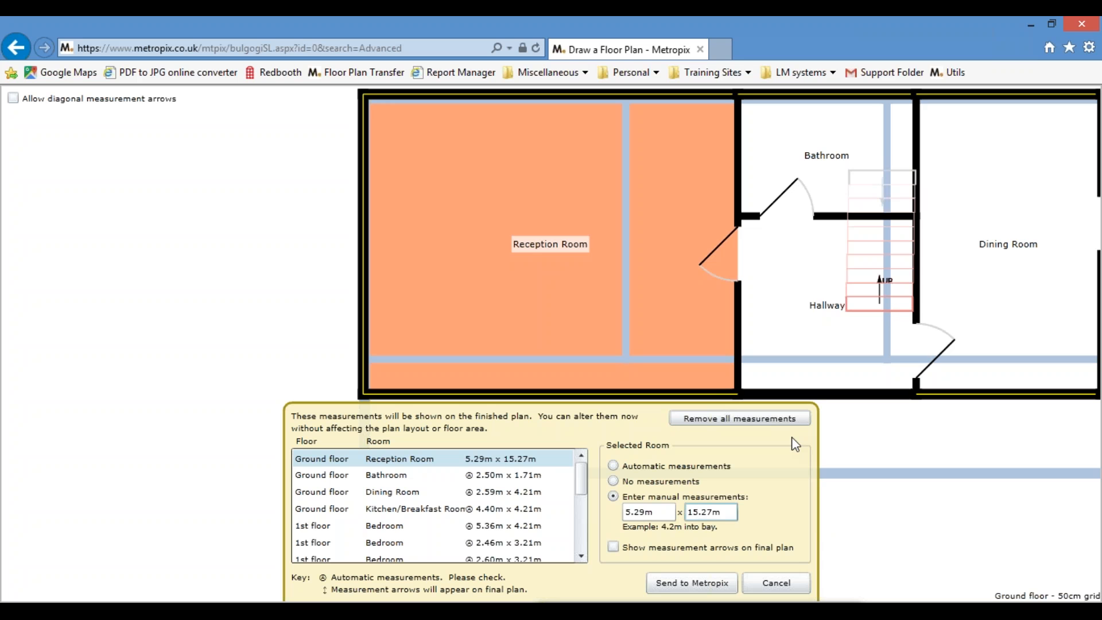
pyautogui.press('BackSpace')
pyautogui.press('BackSpace')
pyautogui.write('4')
pyautogui.hotkey('shift', 'Tab')
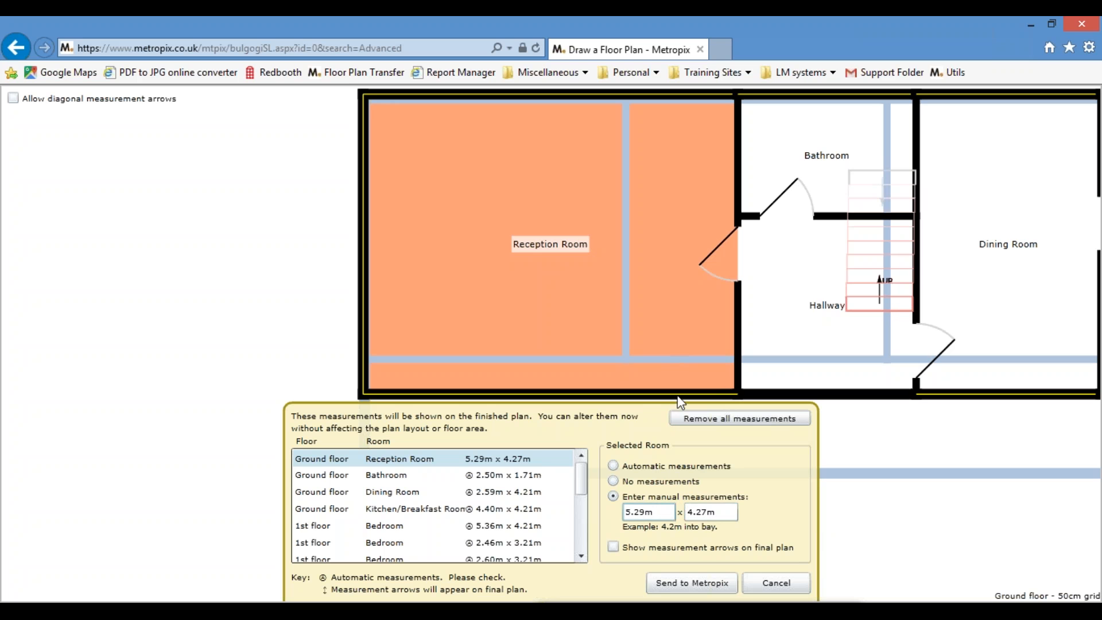
# Add "max" to the Reception Room's first measurement and "into bay" to its second
pyautogui.write('max')
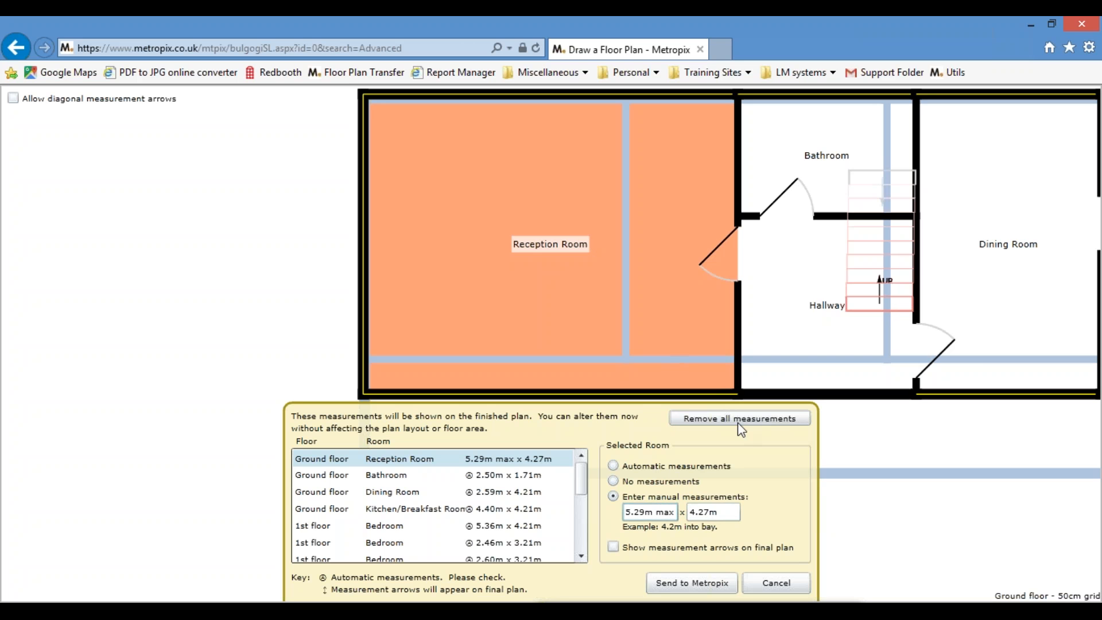
pyautogui.press('Tab')
pyautogui.click(738, 512)
pyautogui.write('into bay')
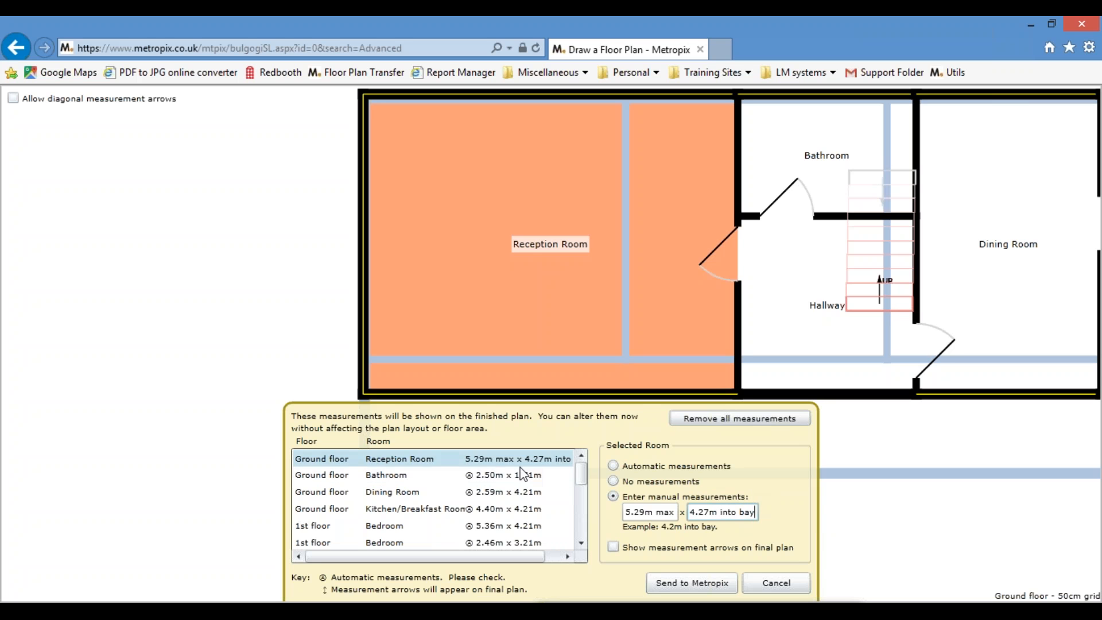
# Show measurement arrows for the Kitchen/Breakfast Room, placing the horizontal one near the lower wall and the vertical one towards the right wall
pyautogui.click(526, 484)
pyautogui.click(527, 492)
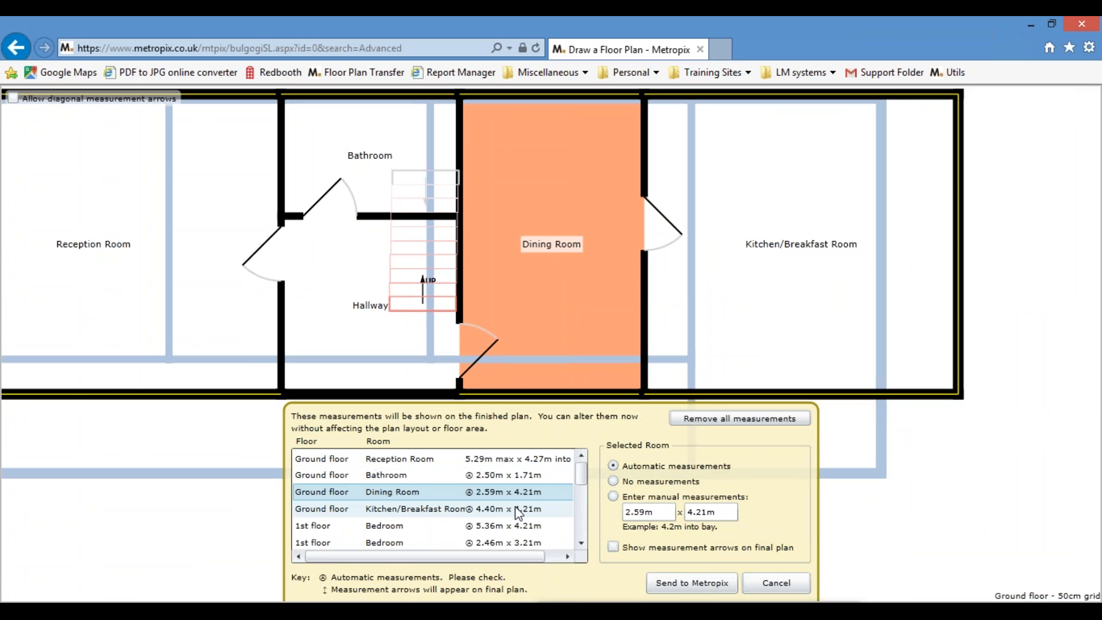
pyautogui.click(518, 509)
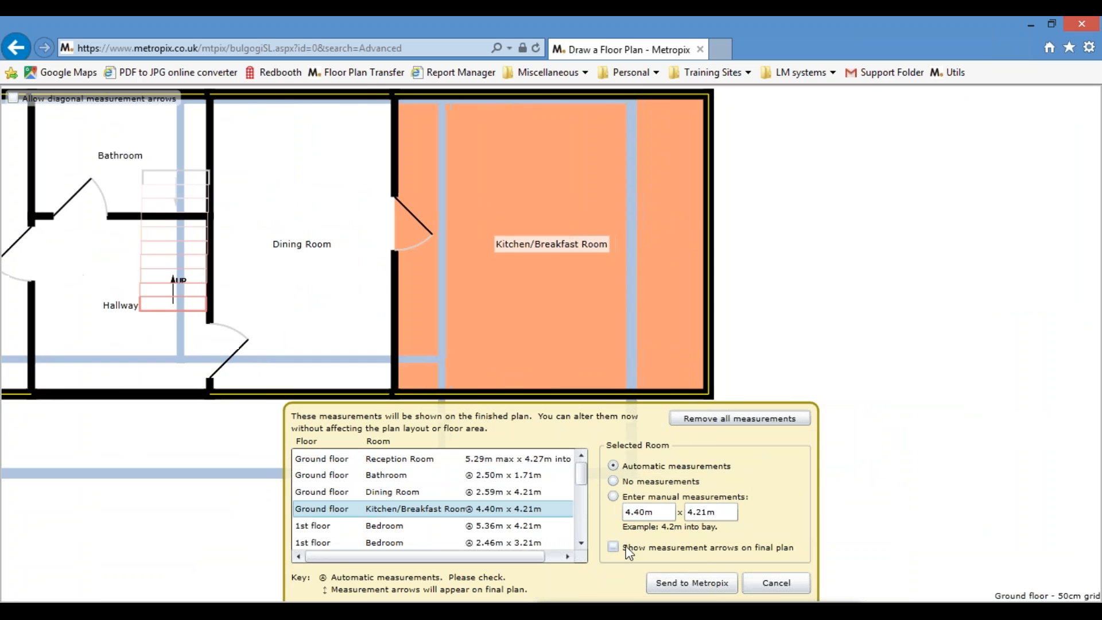
pyautogui.click(616, 546)
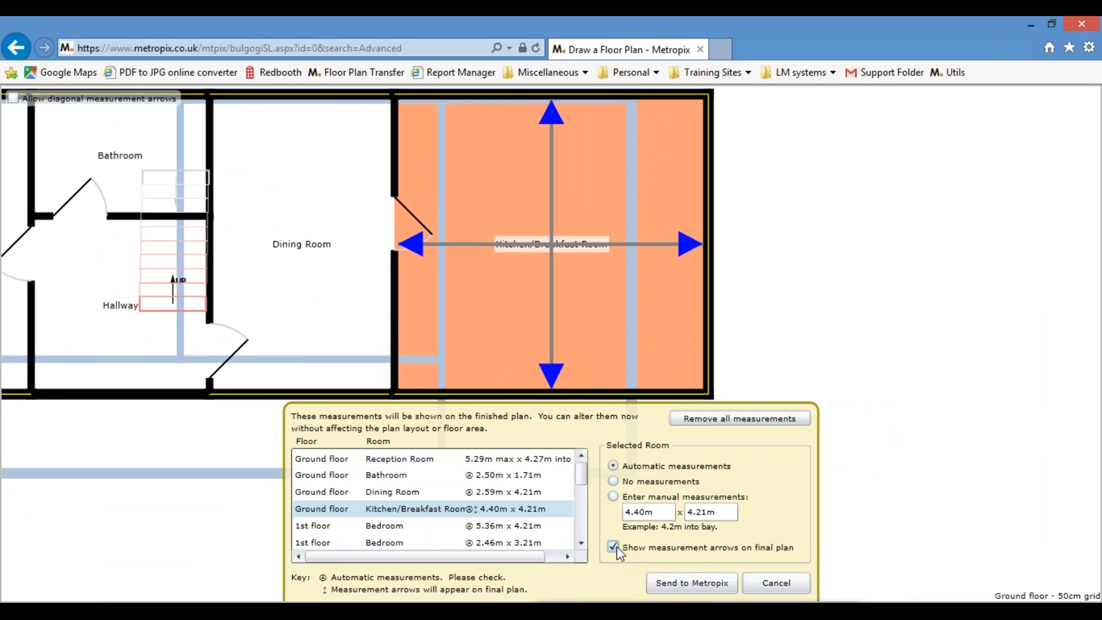
pyautogui.moveTo(689, 244); pyautogui.dragTo(687, 356)
pyautogui.moveTo(561, 383); pyautogui.dragTo(684, 347)
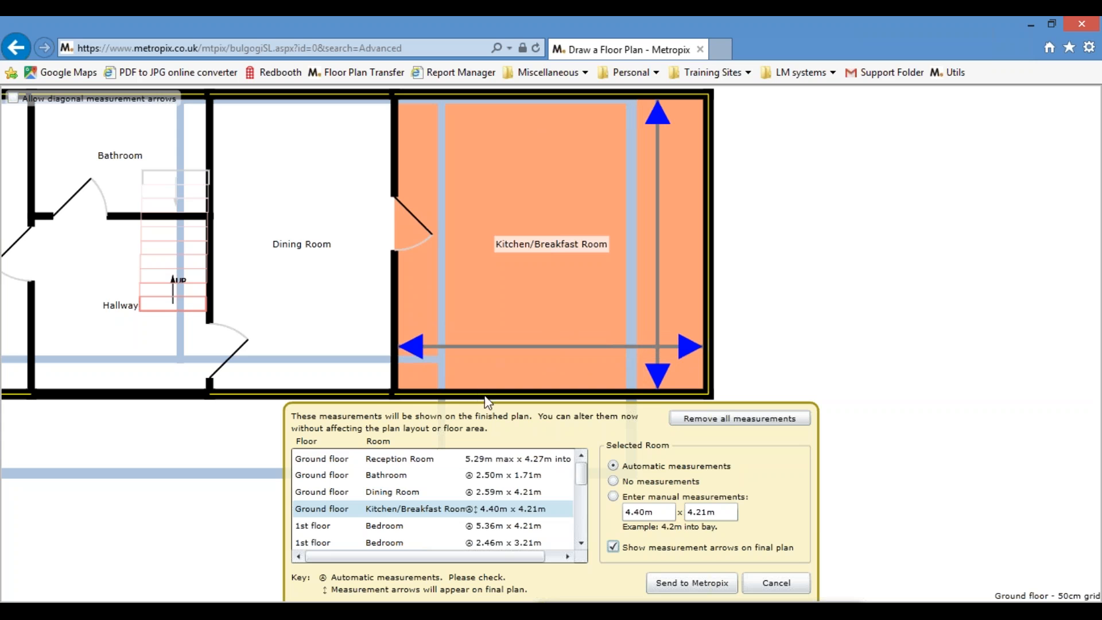
# Set the Outbuildings WC to no measurements, and cancel the measurement stage without sending the plan
pyautogui.moveTo(582, 472); pyautogui.dragTo(589, 504)
pyautogui.click(500, 542)
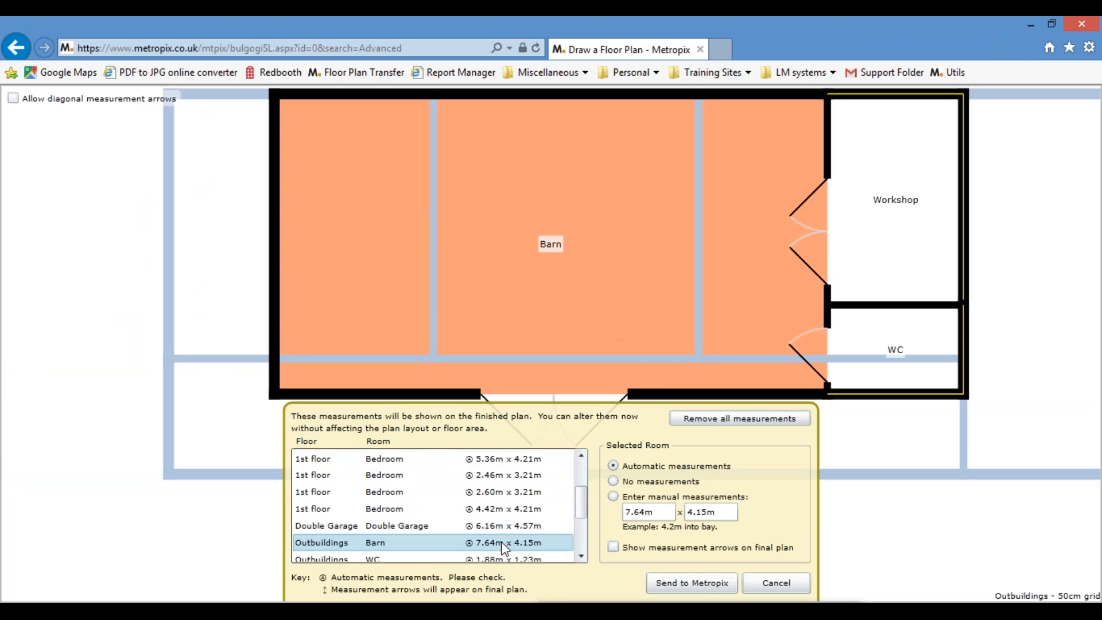
pyautogui.click(533, 558)
pyautogui.click(614, 482)
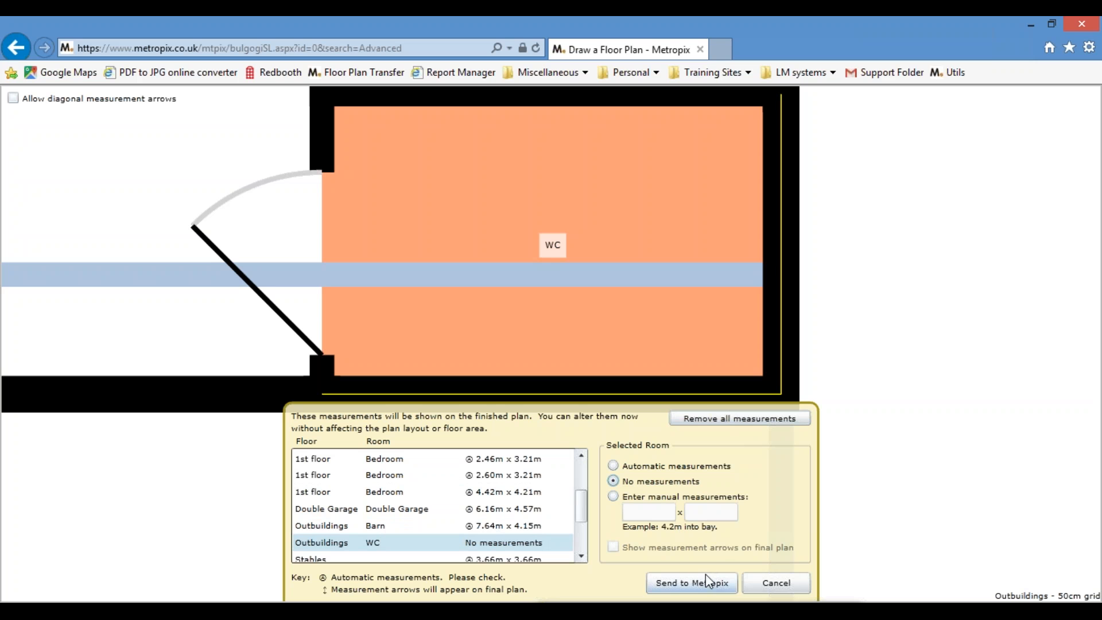
pyautogui.moveTo(582, 510)
pyautogui.mouseDown()
pyautogui.moveTo(582, 482)
pyautogui.moveTo(574, 529)
pyautogui.mouseUp()
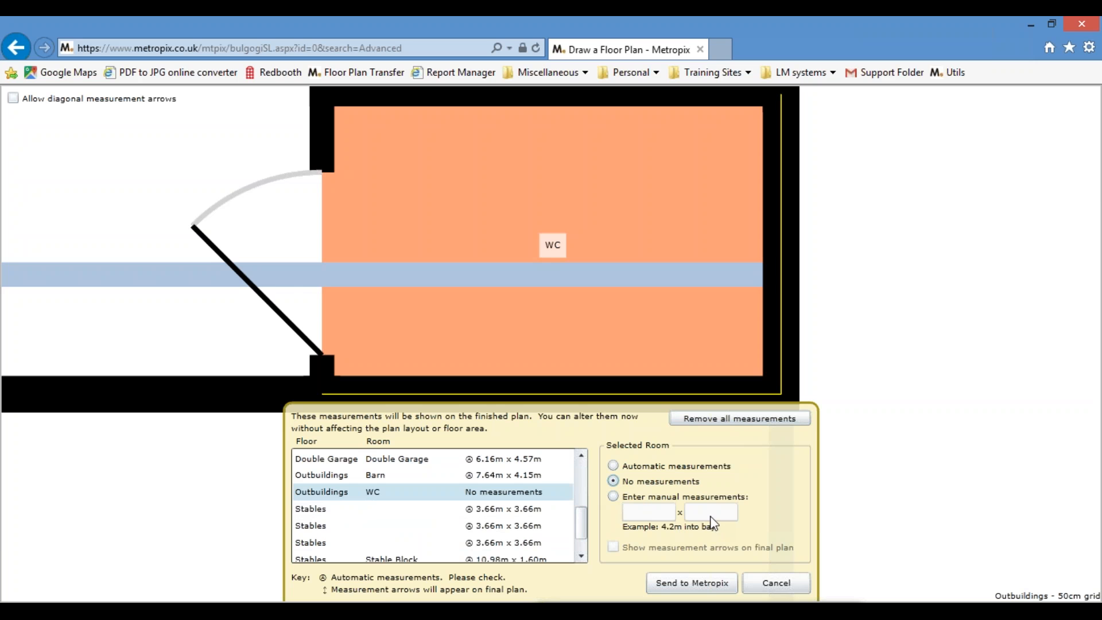
pyautogui.click(781, 584)
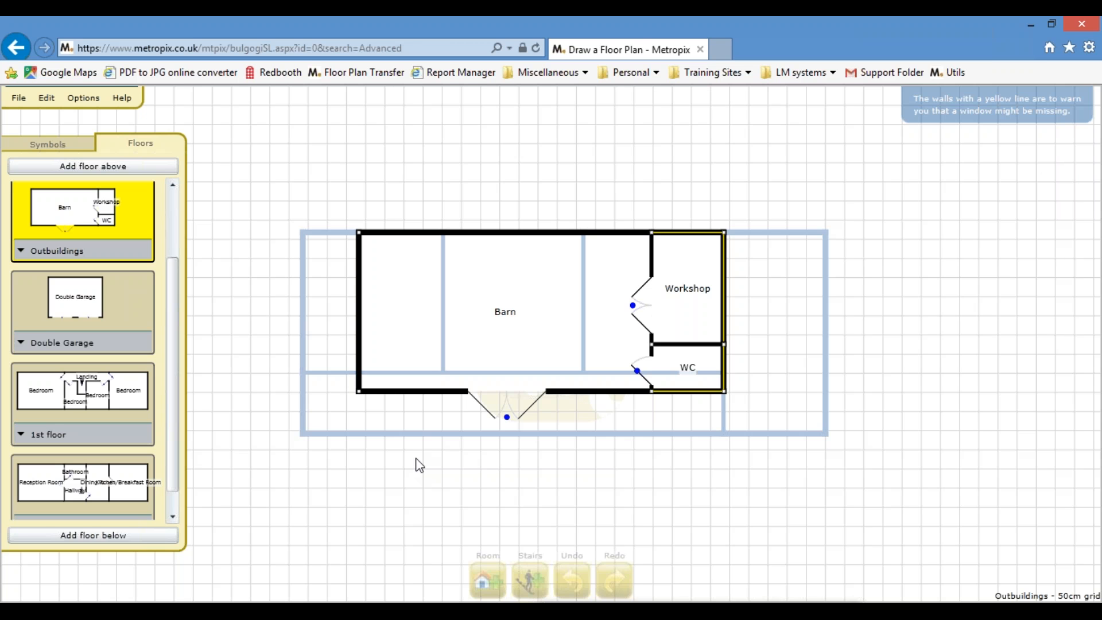
# Switch to Windows Photo Viewer to examine the finished plan with outbuildings on separate floors, and close it
pyautogui.click(625, 611)
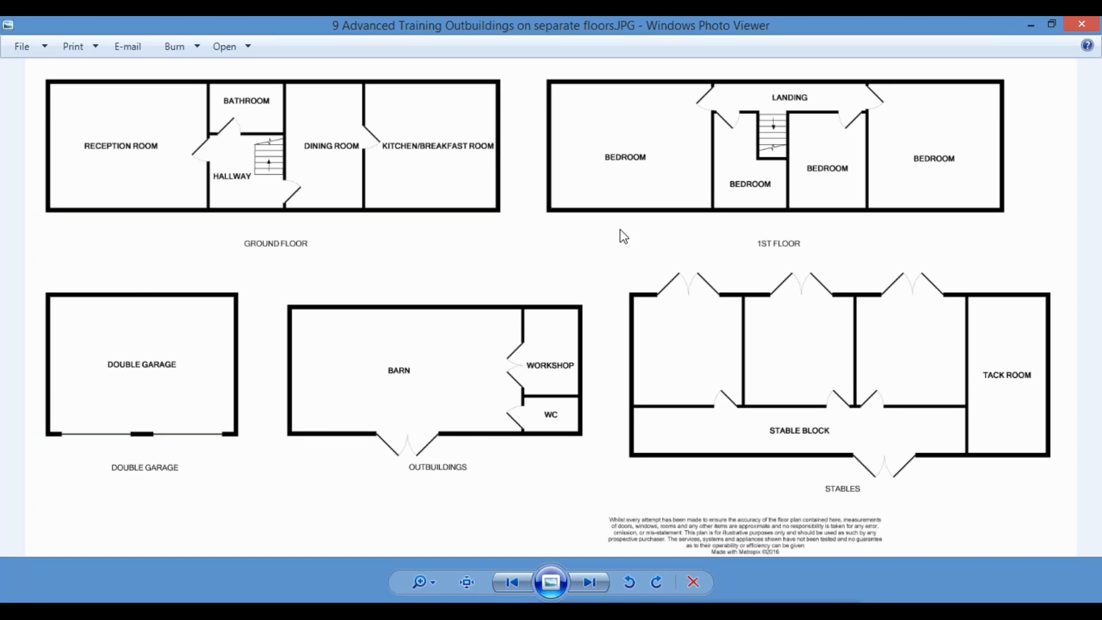
pyautogui.click(1092, 30)
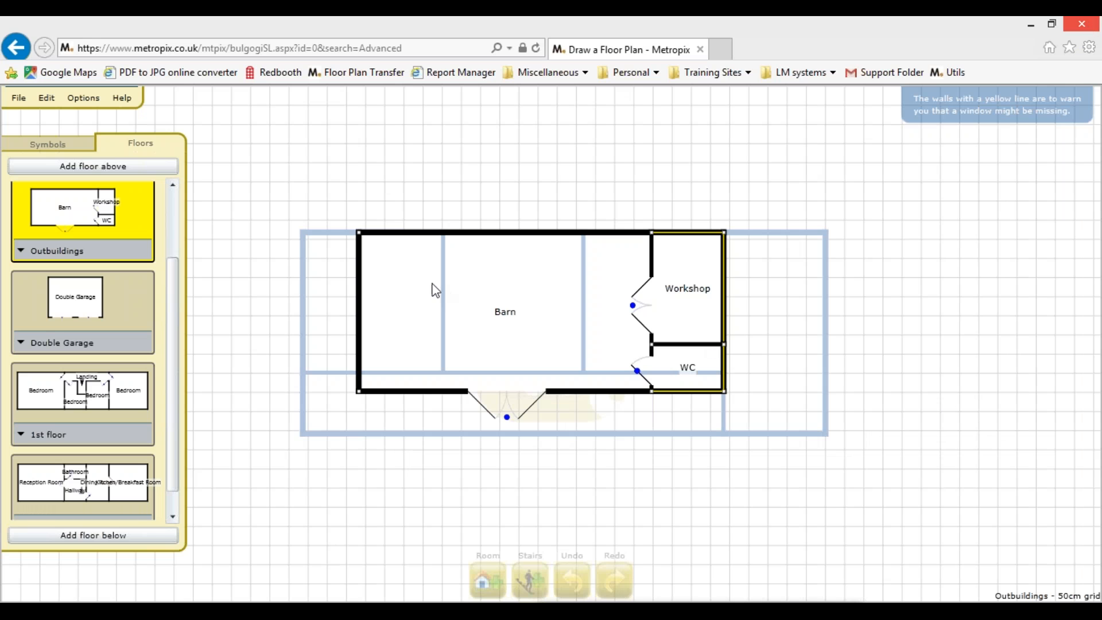
pyautogui.click(20, 99)
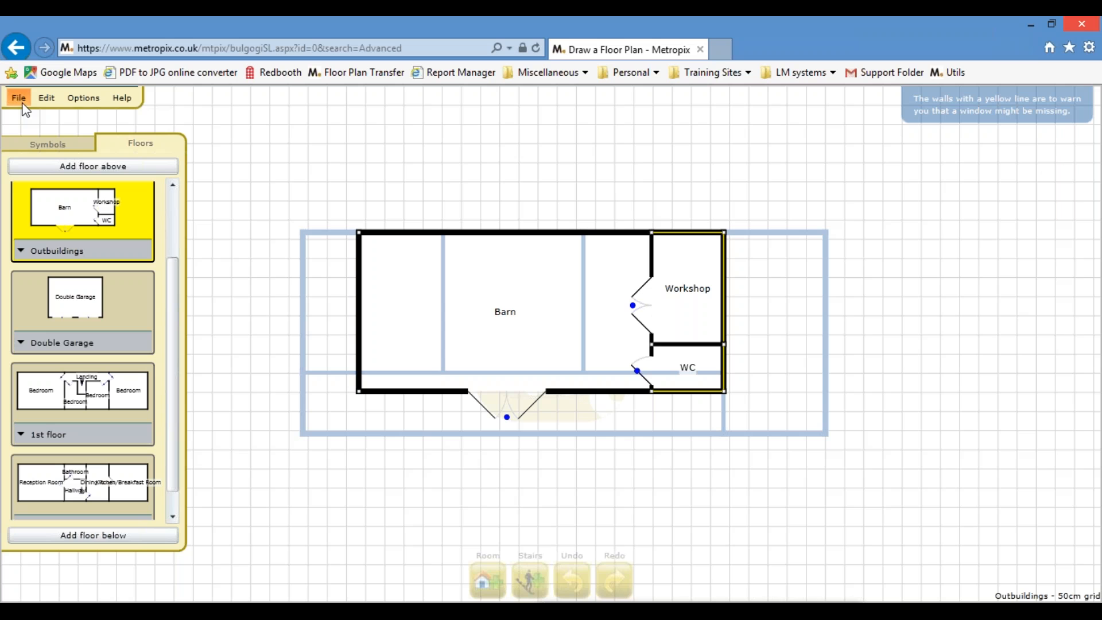
pyautogui.click(61, 238)
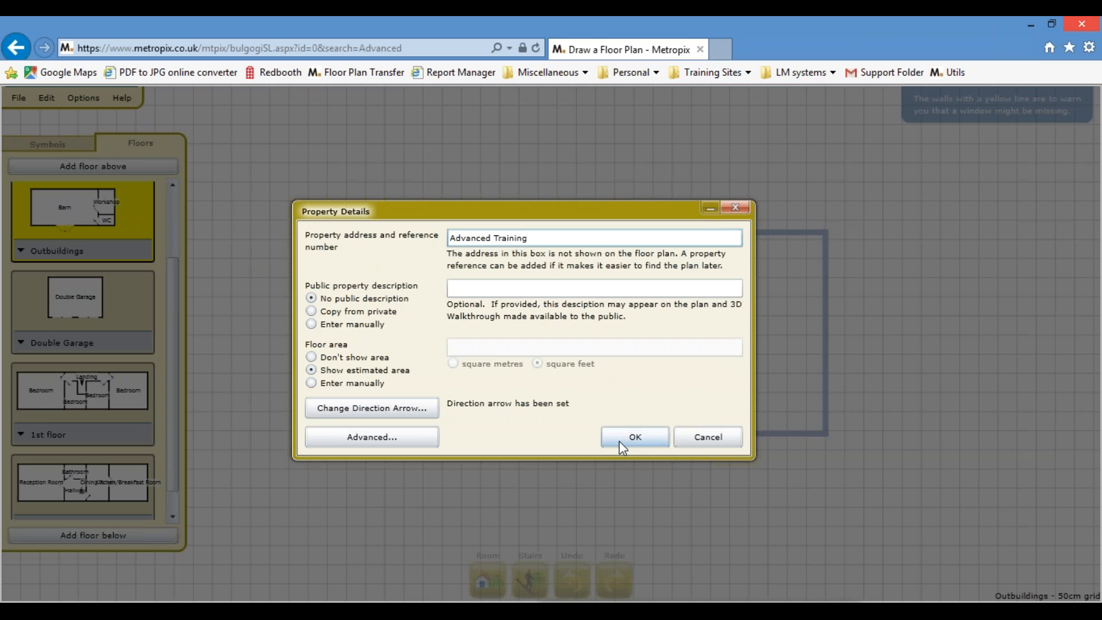
pyautogui.click(707, 437)
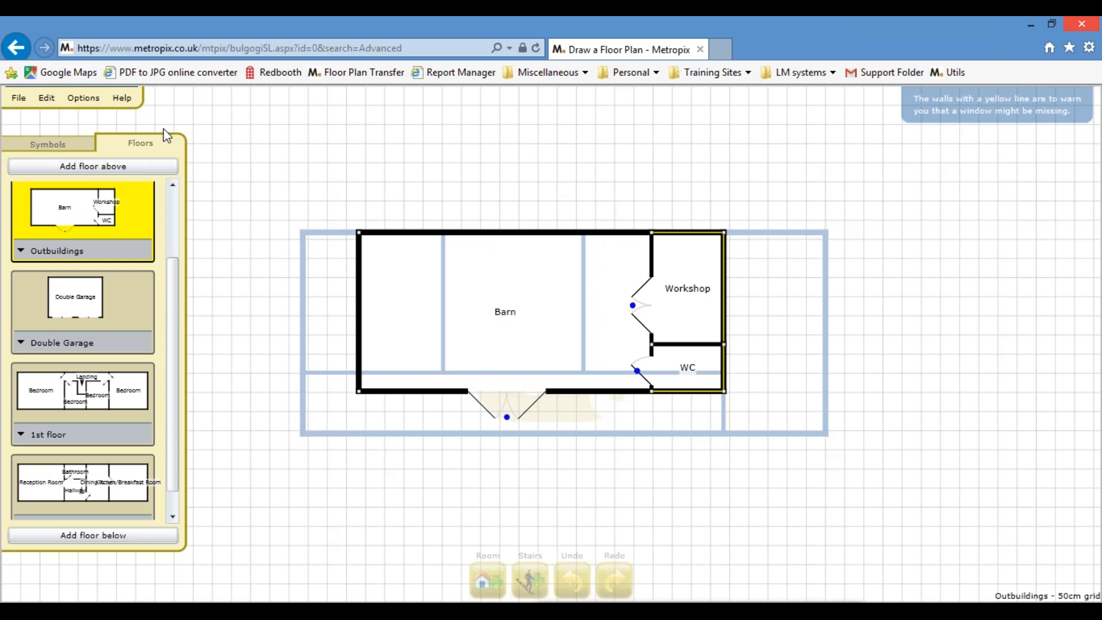
# Exit the floor plan editor and discard the changes to the plan
pyautogui.click(17, 99)
pyautogui.click(68, 255)
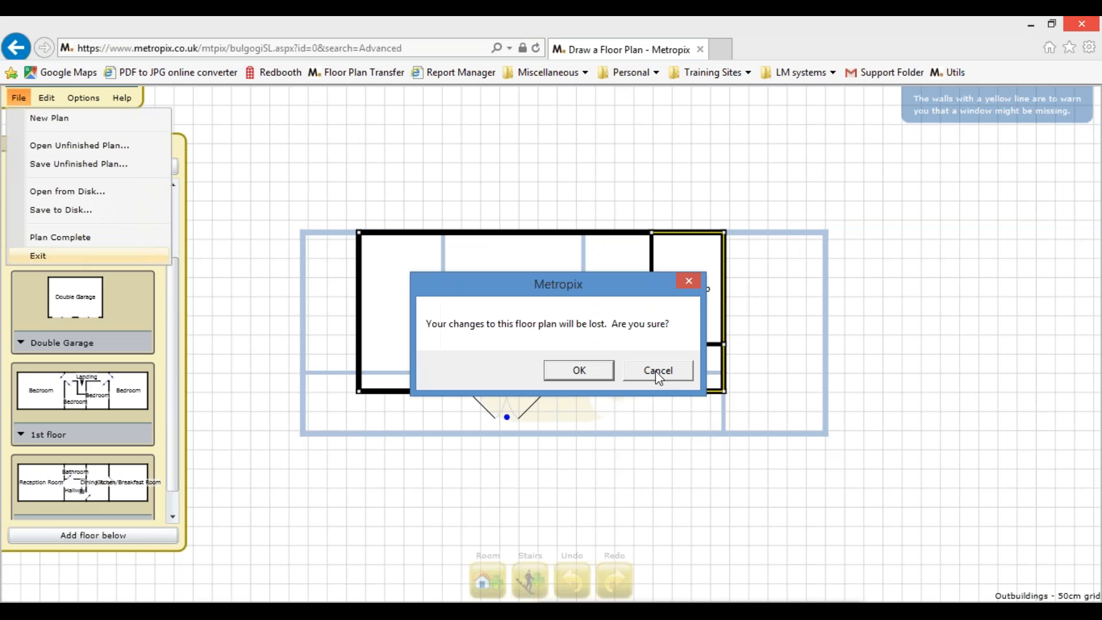
pyautogui.click(574, 368)
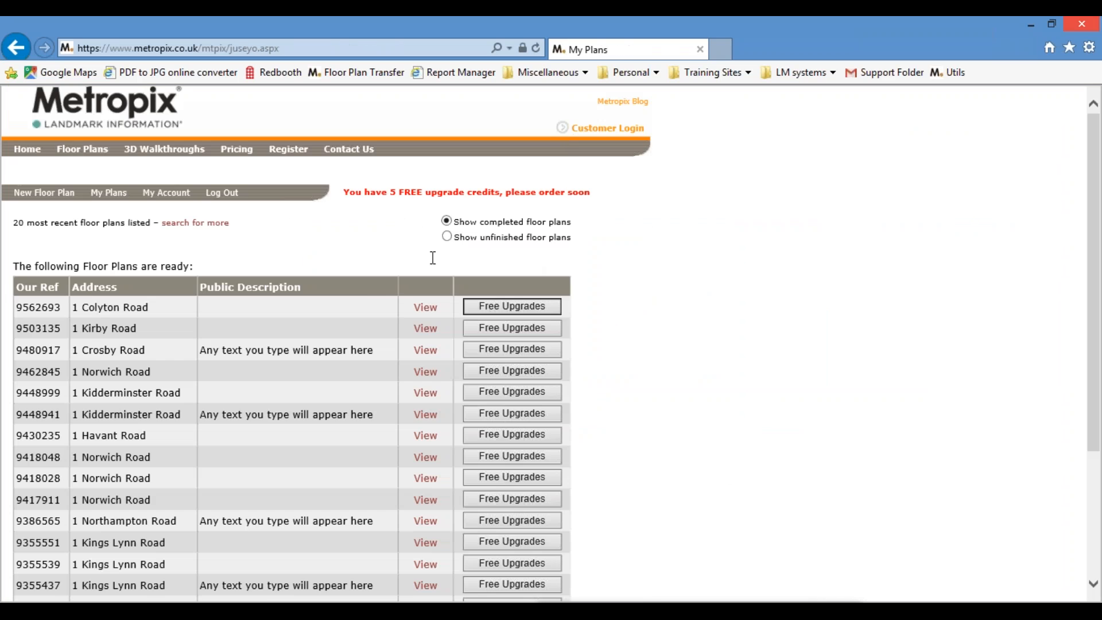
# View the first completed floor plan in the list and its upgrade and download options
pyautogui.click(425, 307)
pyautogui.scroll(-4, 368, 344)
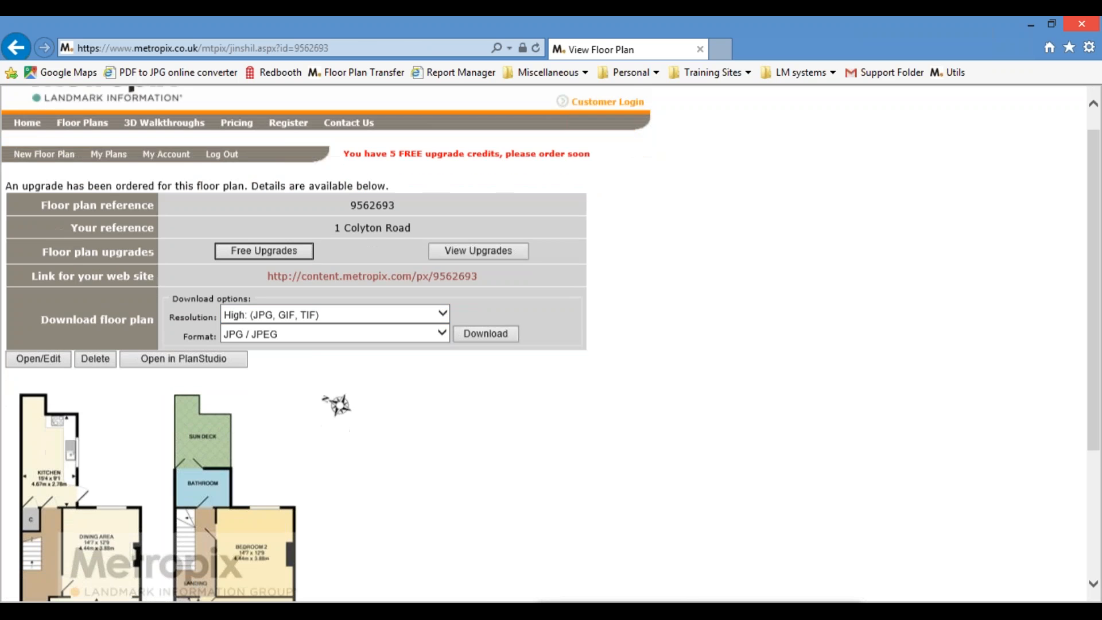
pyautogui.click(41, 163)
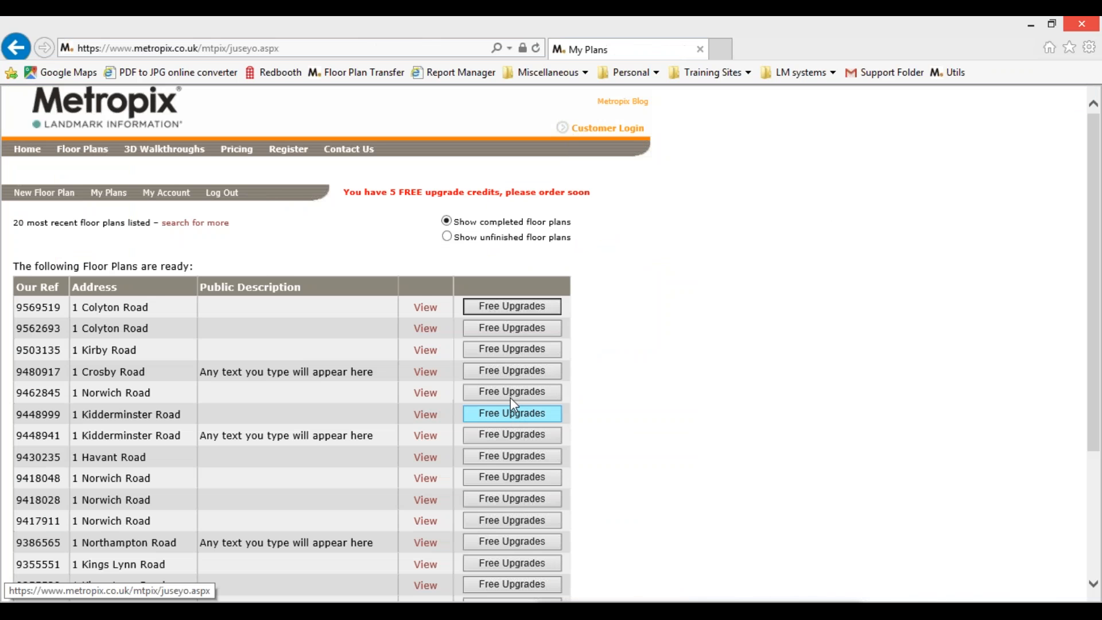
# Open the newest black-and-white completed floor plan from the list in PlanStudio
pyautogui.click(427, 310)
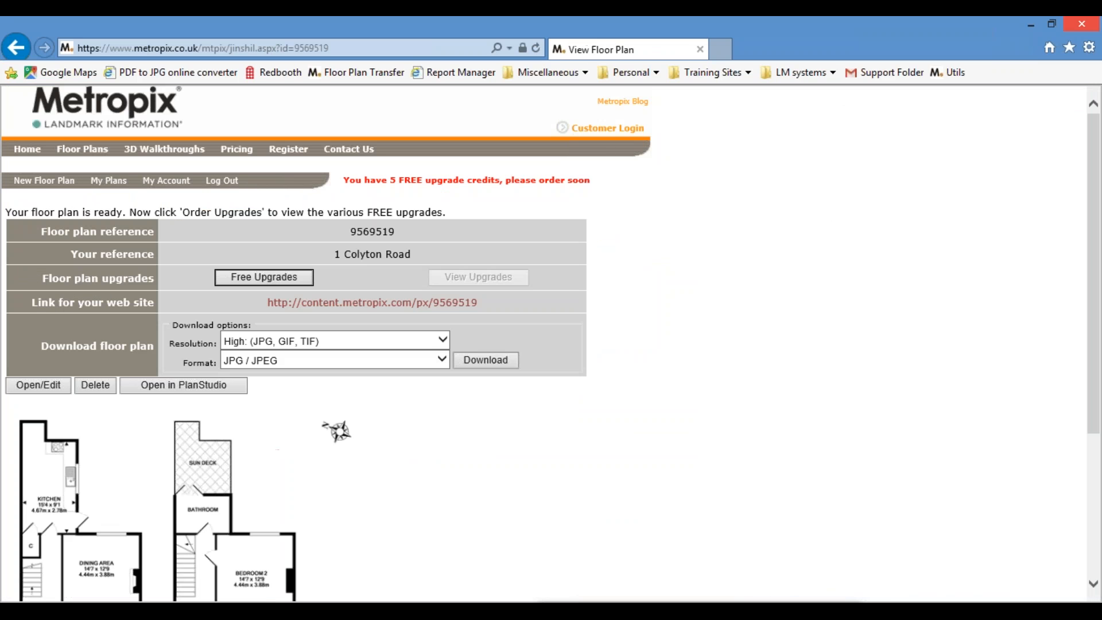
pyautogui.click(40, 385)
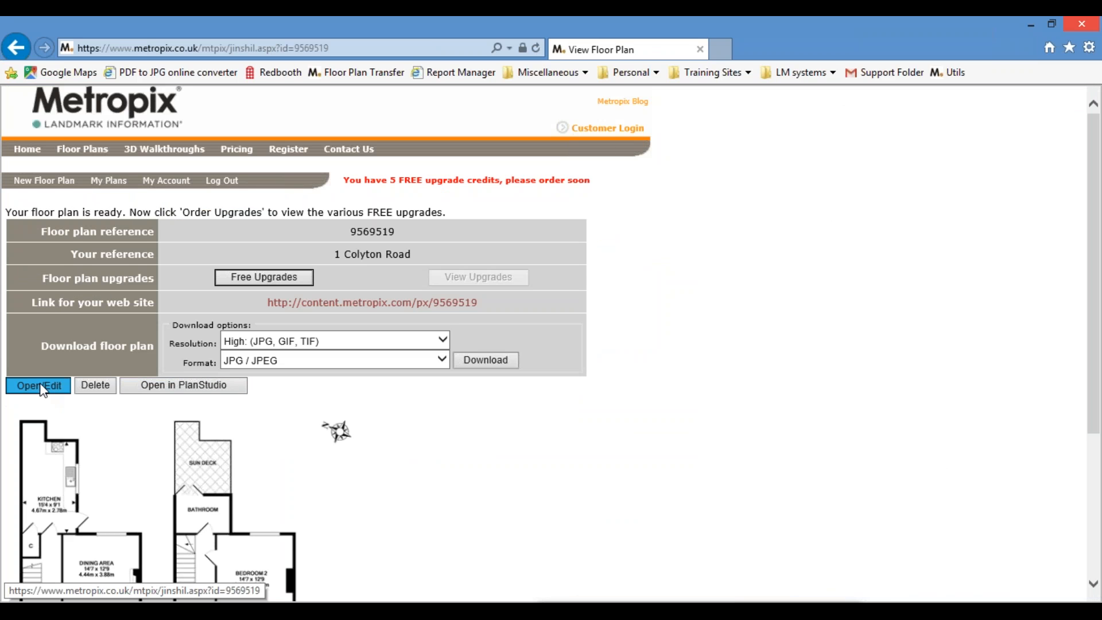
pyautogui.scroll(-4, 401, 349)
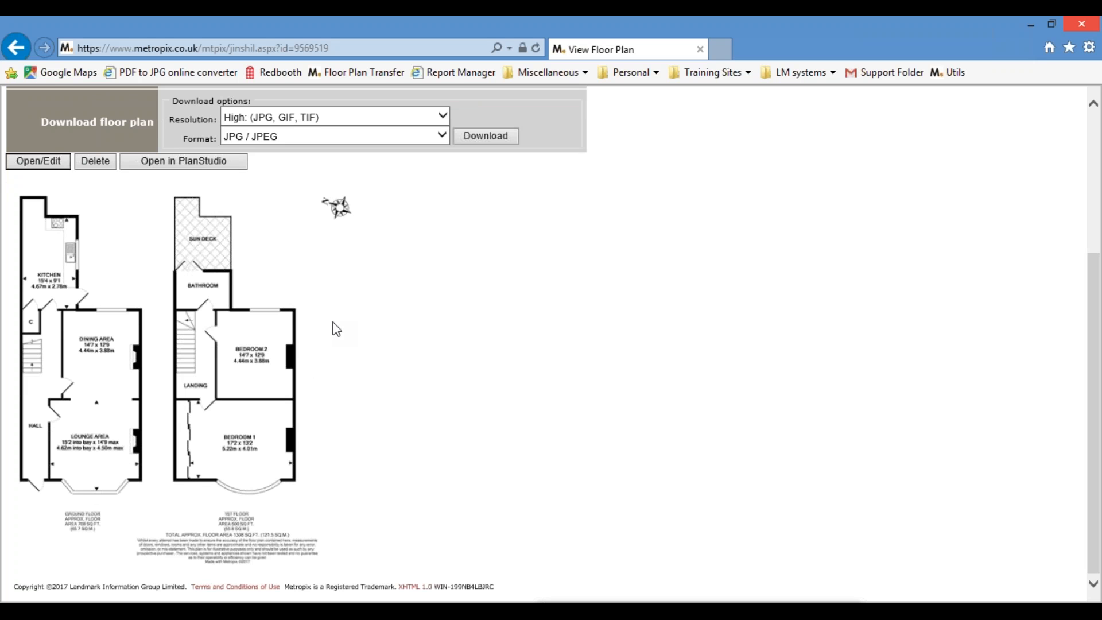
pyautogui.scroll(3, 403, 369)
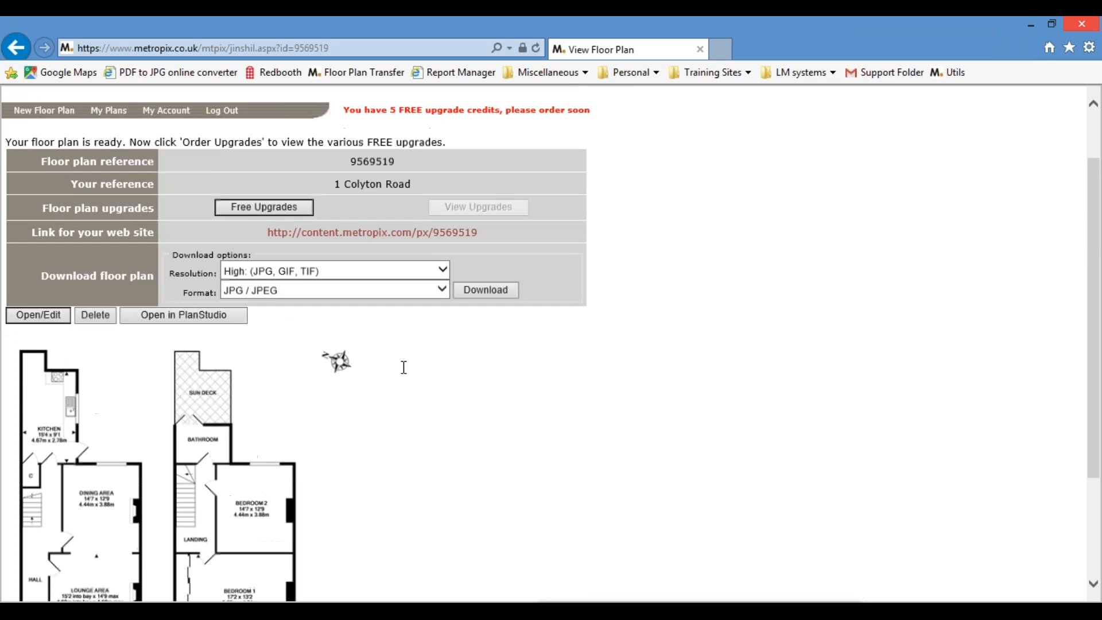
pyautogui.click(191, 319)
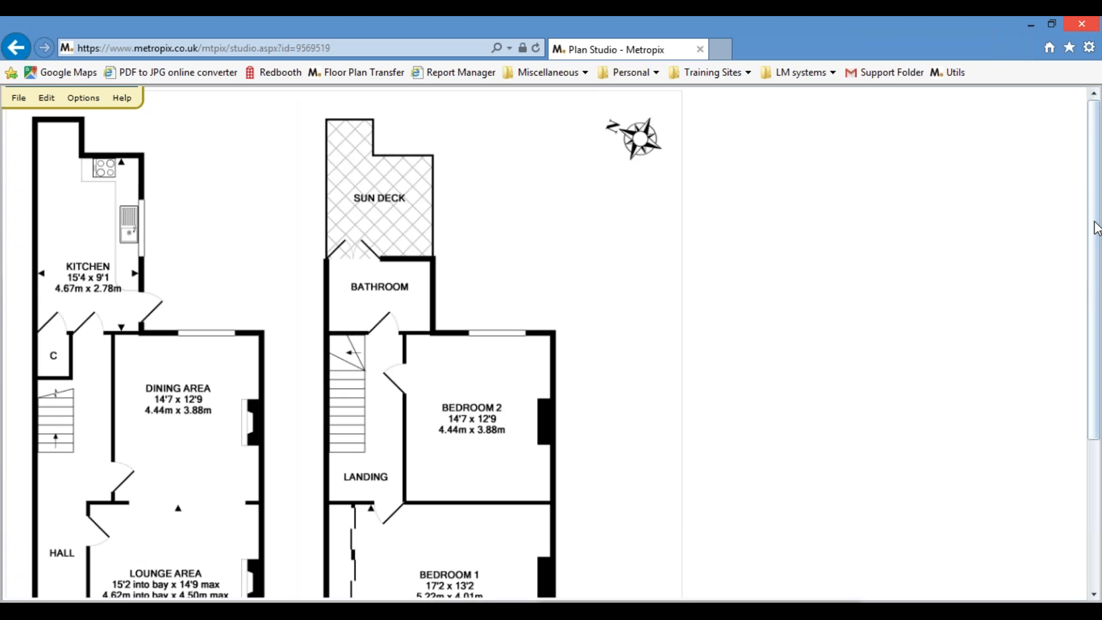
# Move the 1st floor drawing closer to the Ground floor, keeping both floors level with each other
pyautogui.moveTo(1097, 229); pyautogui.dragTo(1097, 251)
pyautogui.scroll(-3, 706, 263)
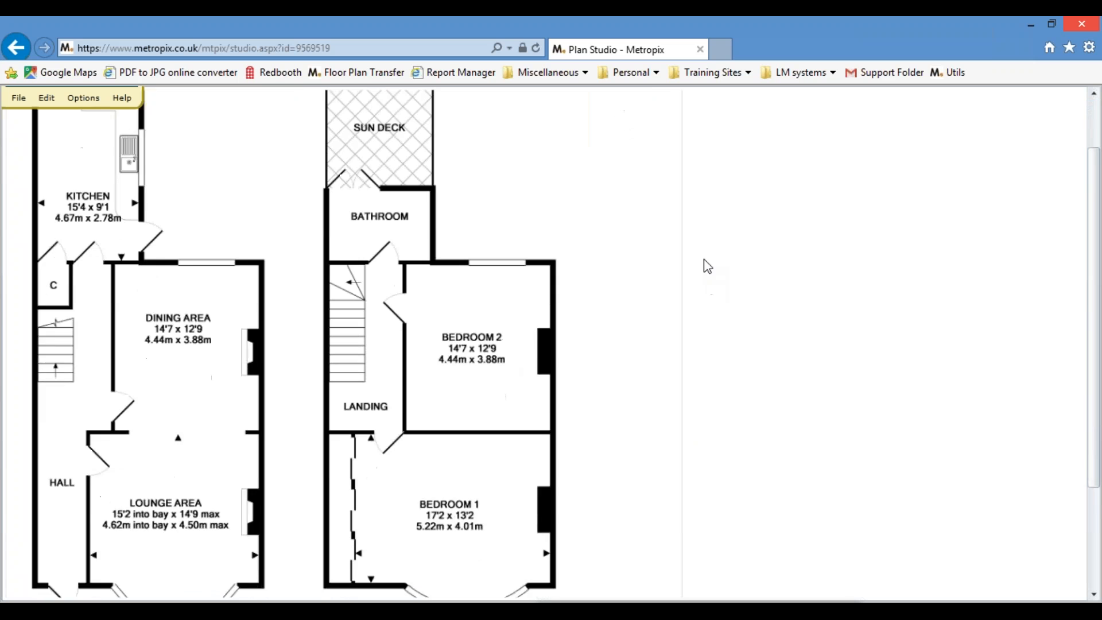
pyautogui.scroll(-1, 688, 316)
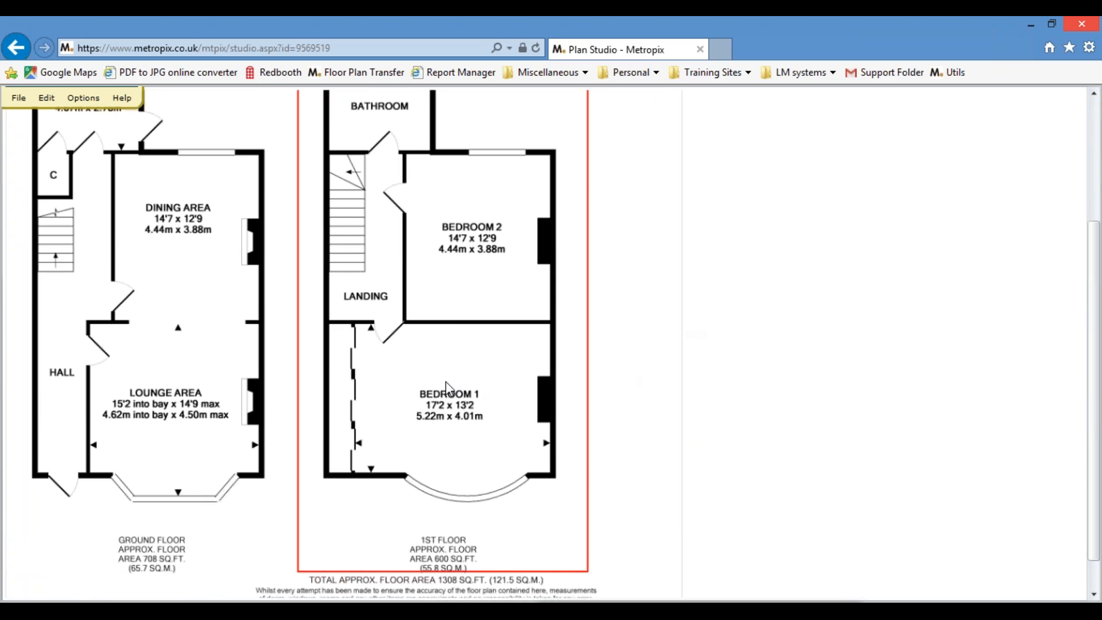
pyautogui.moveTo(439, 376); pyautogui.dragTo(400, 374)
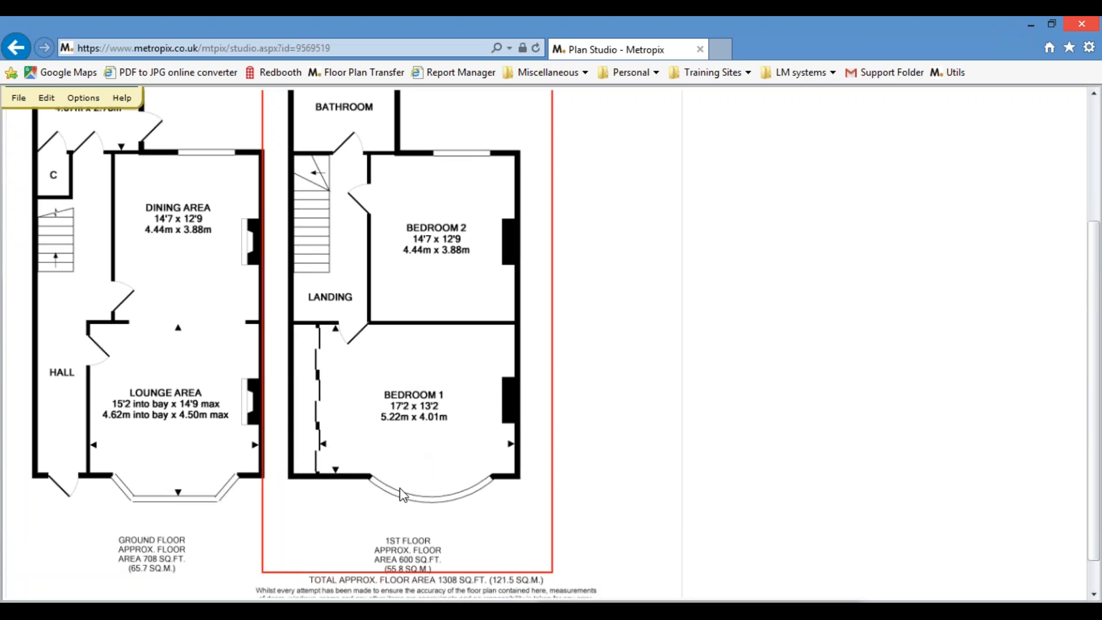
pyautogui.moveTo(420, 418); pyautogui.dragTo(422, 443)
pyautogui.click(206, 504)
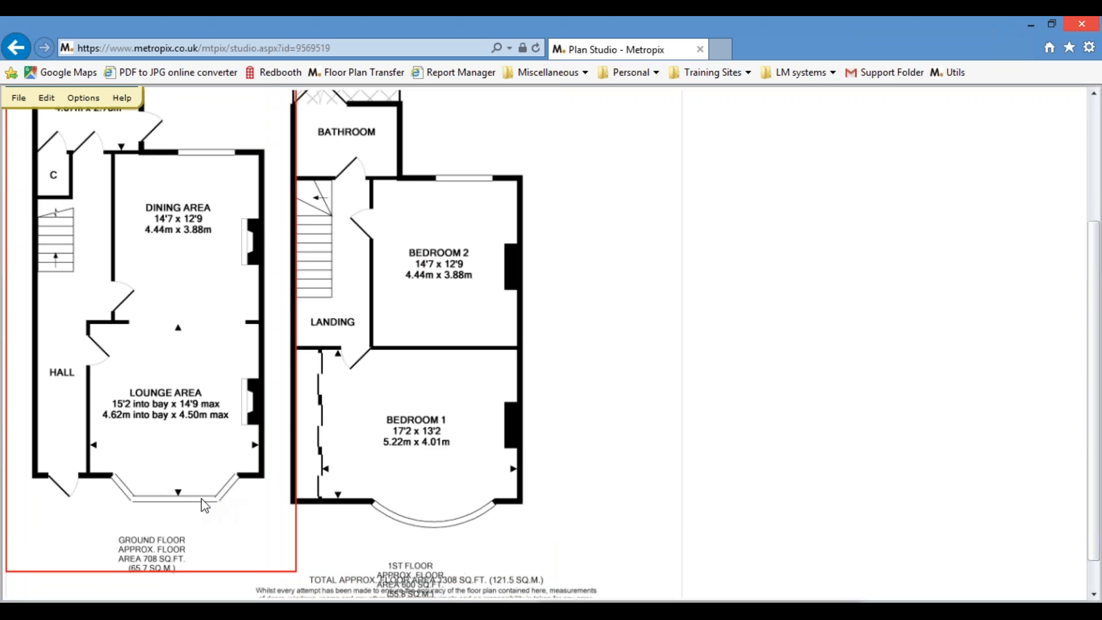
pyautogui.moveTo(368, 471); pyautogui.dragTo(386, 439)
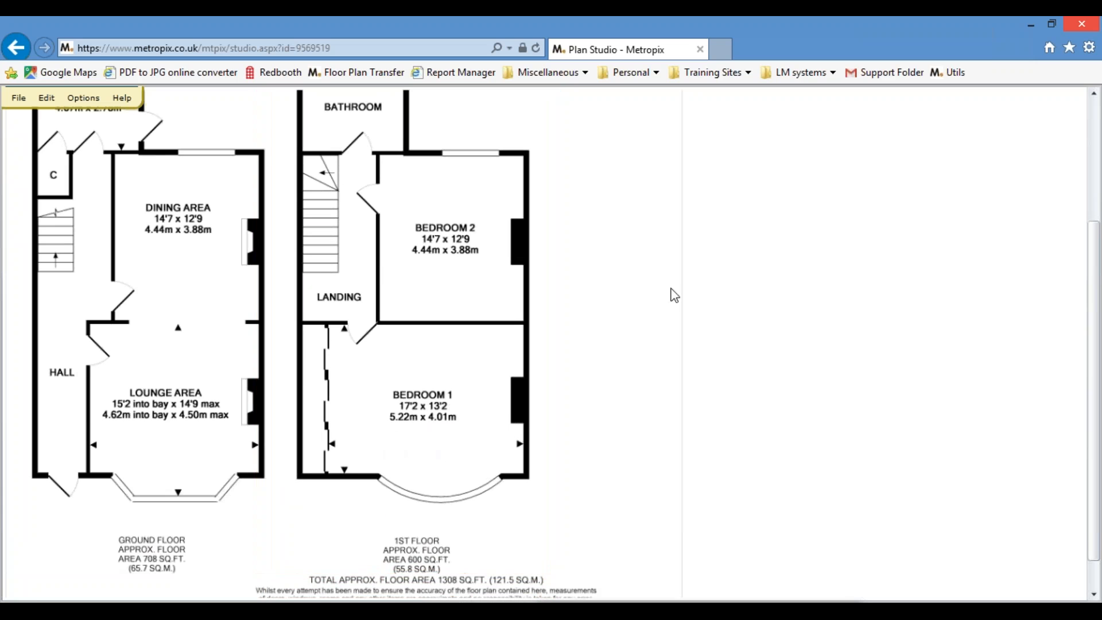
# Move the compass inwards to the open space beside the 1st floor's Sun Deck
pyautogui.scroll(3, 668, 284)
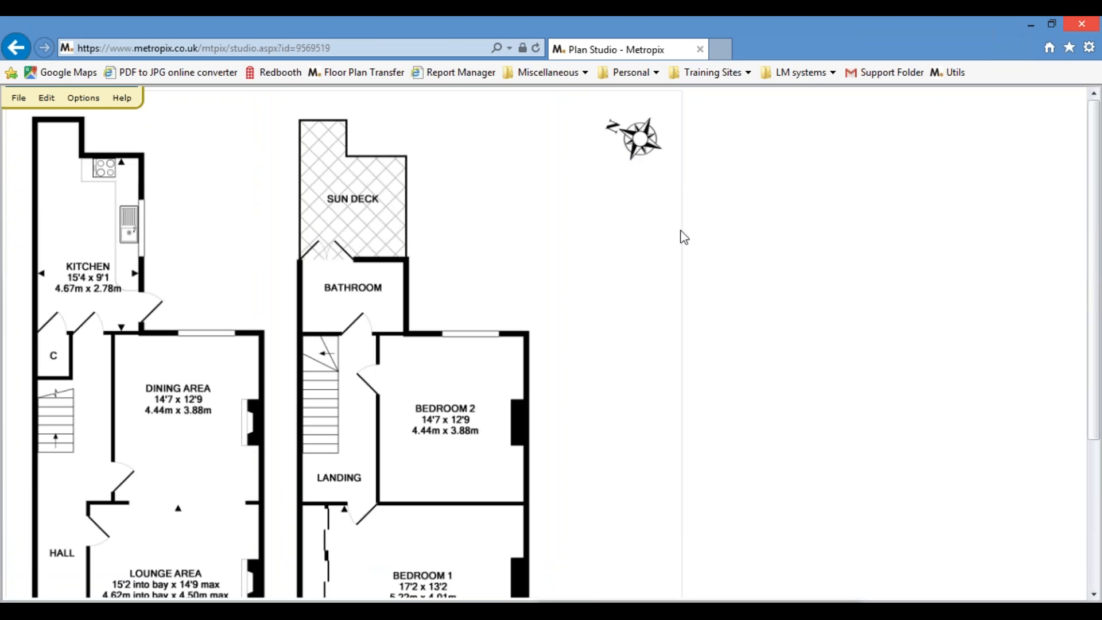
pyautogui.moveTo(646, 150); pyautogui.dragTo(676, 177)
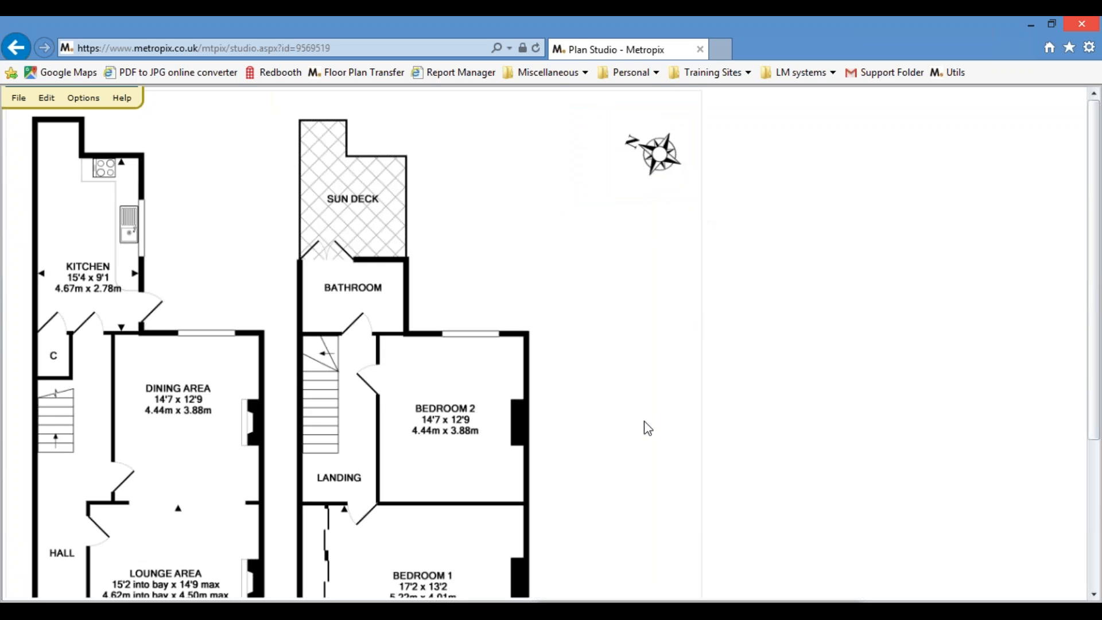
pyautogui.moveTo(656, 173); pyautogui.dragTo(548, 166)
# Detach the area caption from the 1st floor drawing and move it up just below the curved bay
pyautogui.scroll(-4, 662, 292)
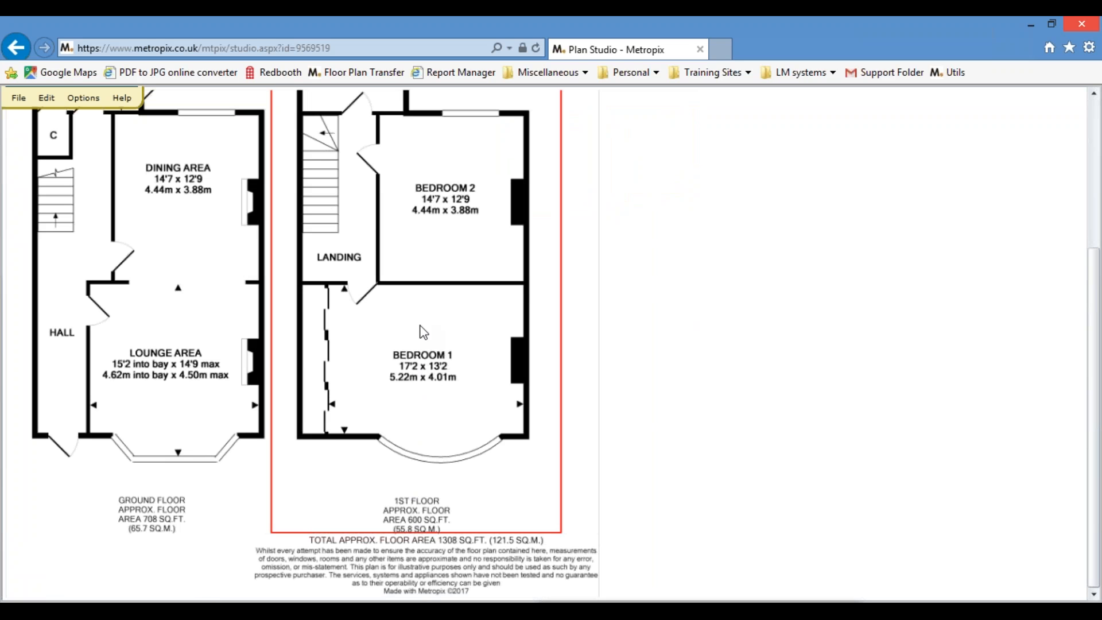
pyautogui.rightClick(423, 332)
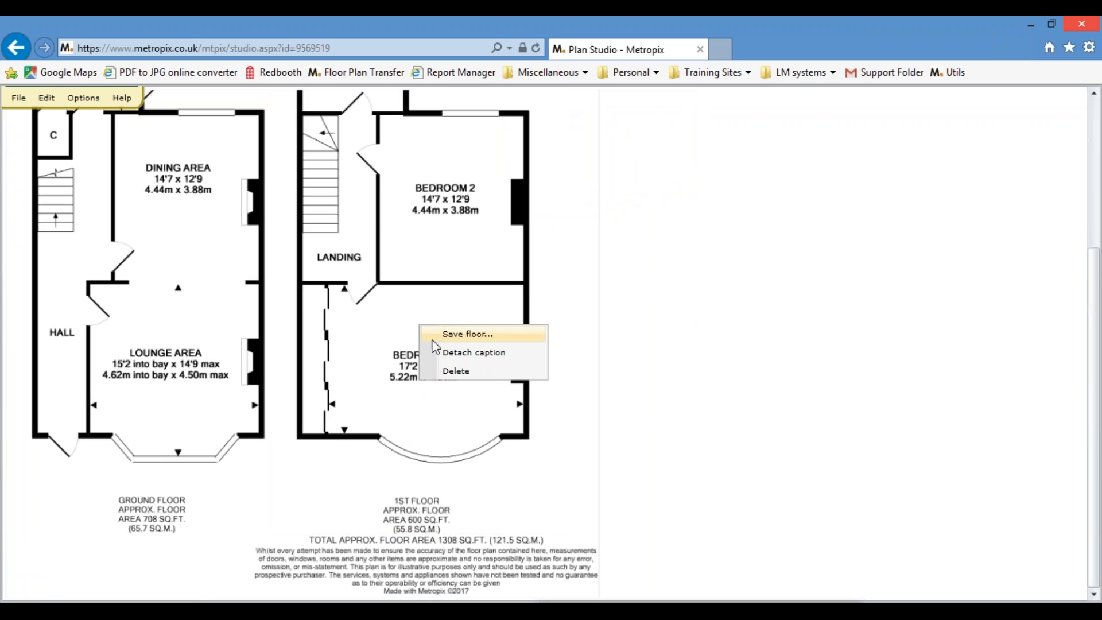
pyautogui.click(463, 356)
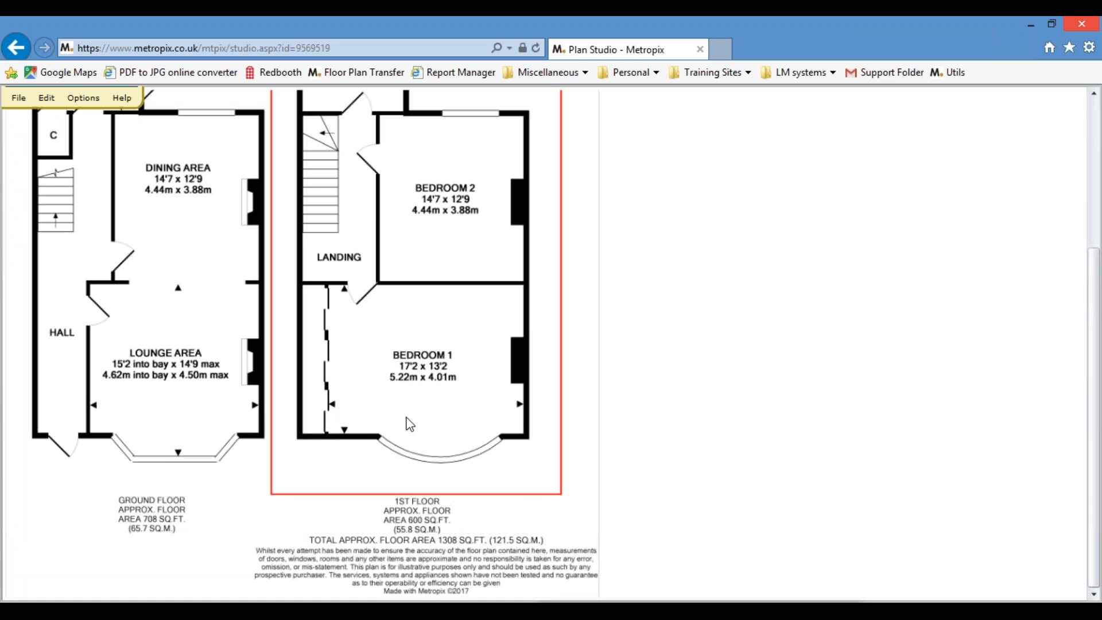
pyautogui.moveTo(411, 528); pyautogui.dragTo(418, 500)
# Detach the Ground floor's area caption and place it in the empty space beside the Kitchen, above the Dining Area
pyautogui.rightClick(197, 436)
pyautogui.click(232, 455)
pyautogui.click(158, 526)
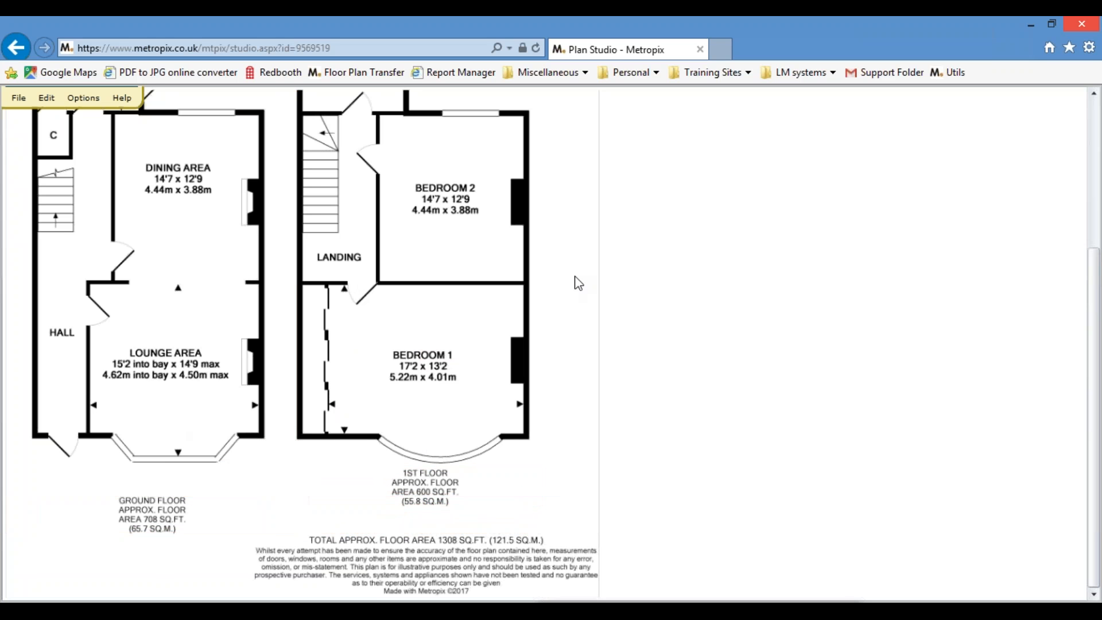
pyautogui.scroll(2, 660, 419)
pyautogui.scroll(-1, 486, 388)
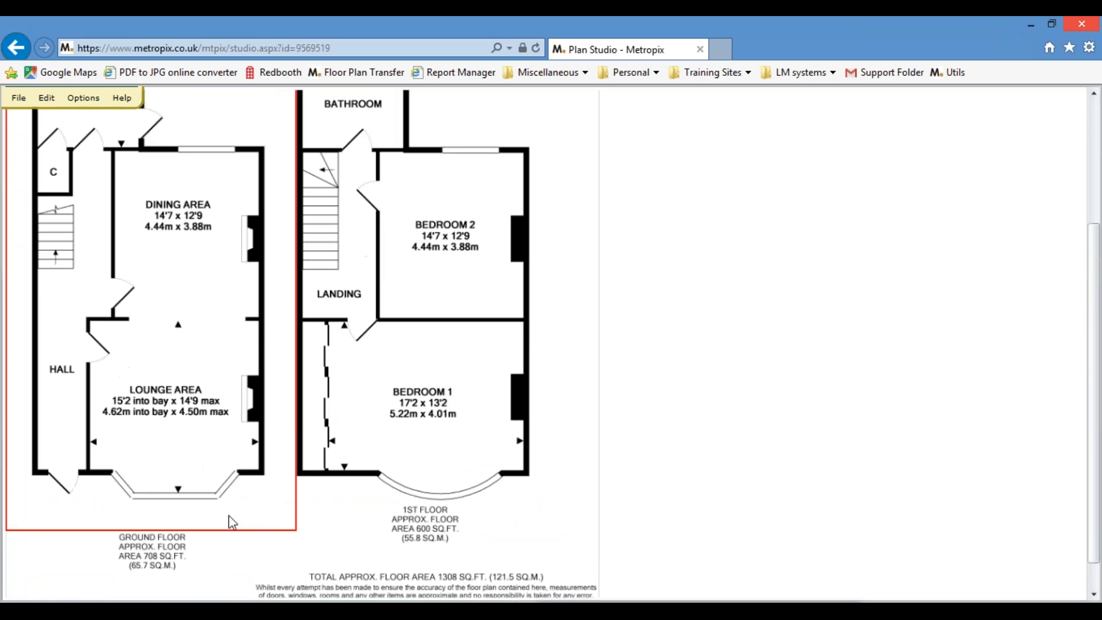
pyautogui.moveTo(159, 546); pyautogui.dragTo(223, 102)
pyautogui.scroll(2, 460, 298)
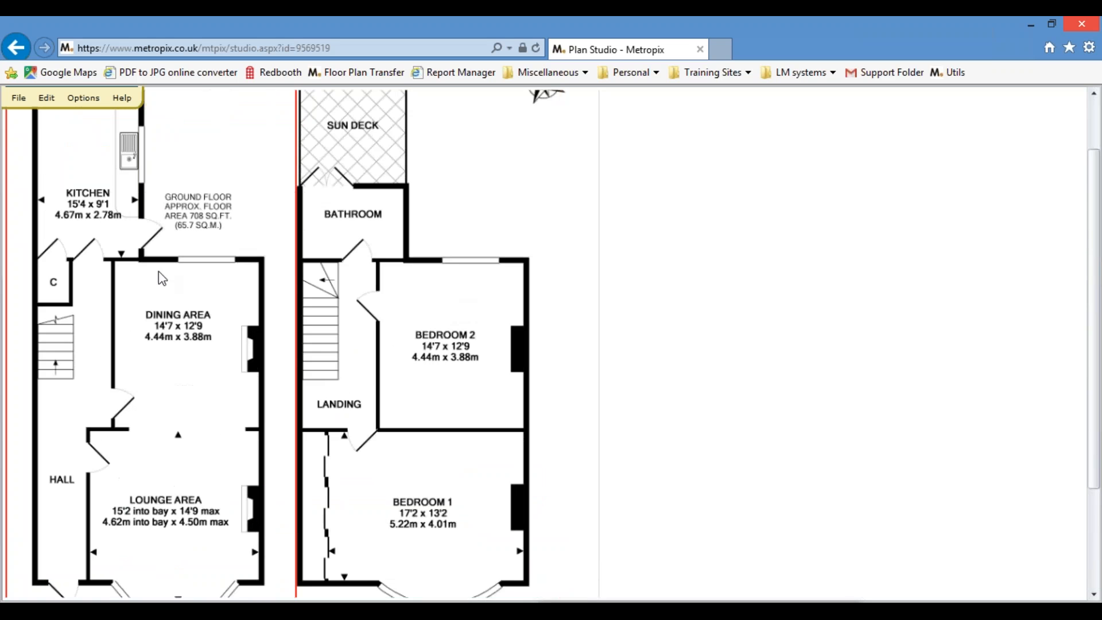
pyautogui.moveTo(206, 222); pyautogui.dragTo(215, 164)
pyautogui.scroll(-1, 566, 460)
# Place the 1st floor caption in the space above Bedroom 2, and move the total area and disclaimer text centrally beneath both floors
pyautogui.moveTo(428, 559); pyautogui.dragTo(461, 119)
pyautogui.click(690, 283)
pyautogui.scroll(-1, 747, 334)
pyautogui.click(429, 561)
pyautogui.moveTo(430, 560); pyautogui.dragTo(323, 497)
pyautogui.scroll(1, 323, 497)
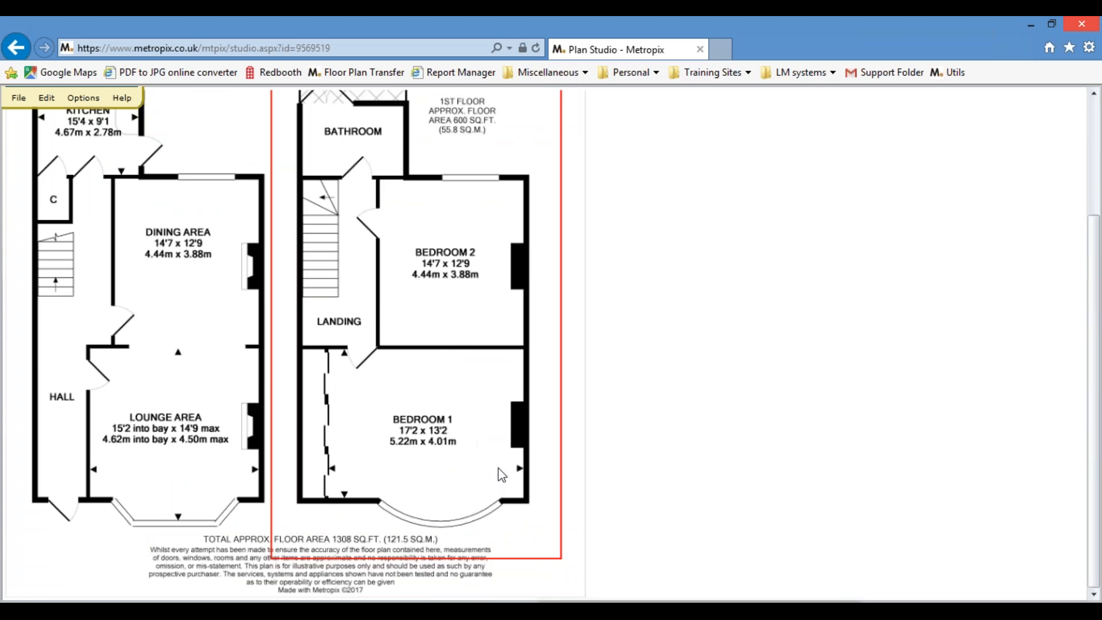
pyautogui.scroll(2, 476, 440)
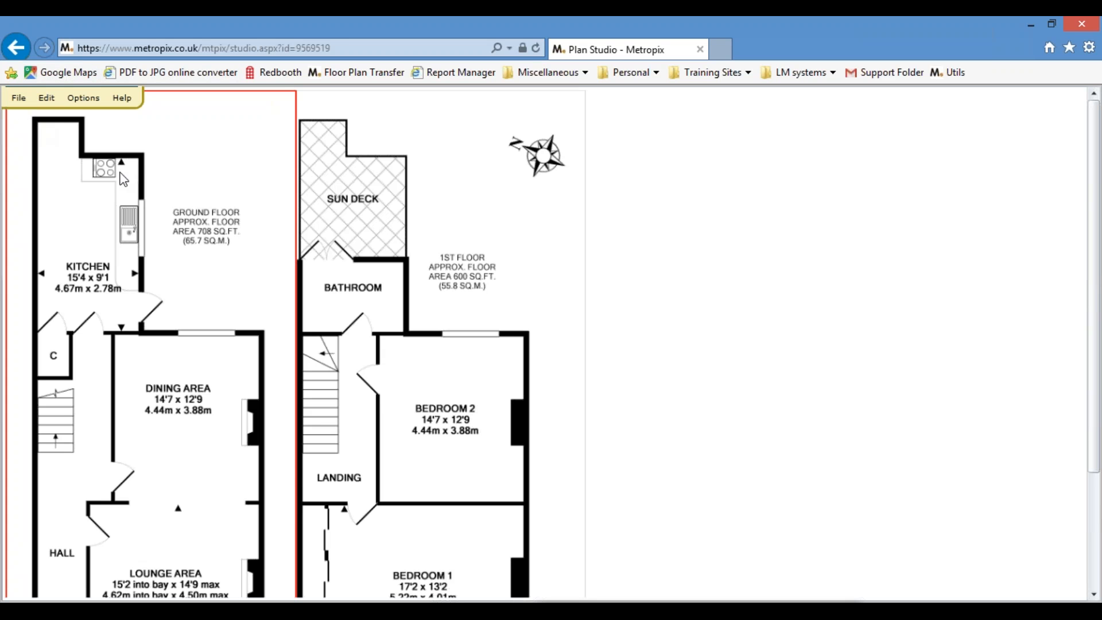
# Change the saved image size in pixels for the plan
pyautogui.click(84, 102)
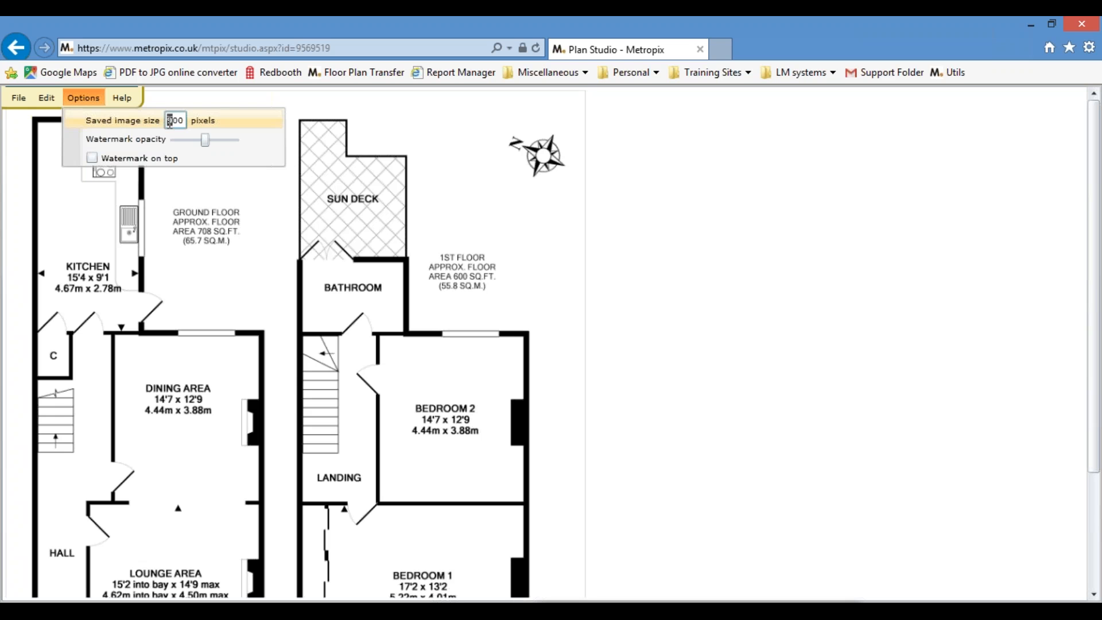
pyautogui.write('0')
pyautogui.click(370, 131)
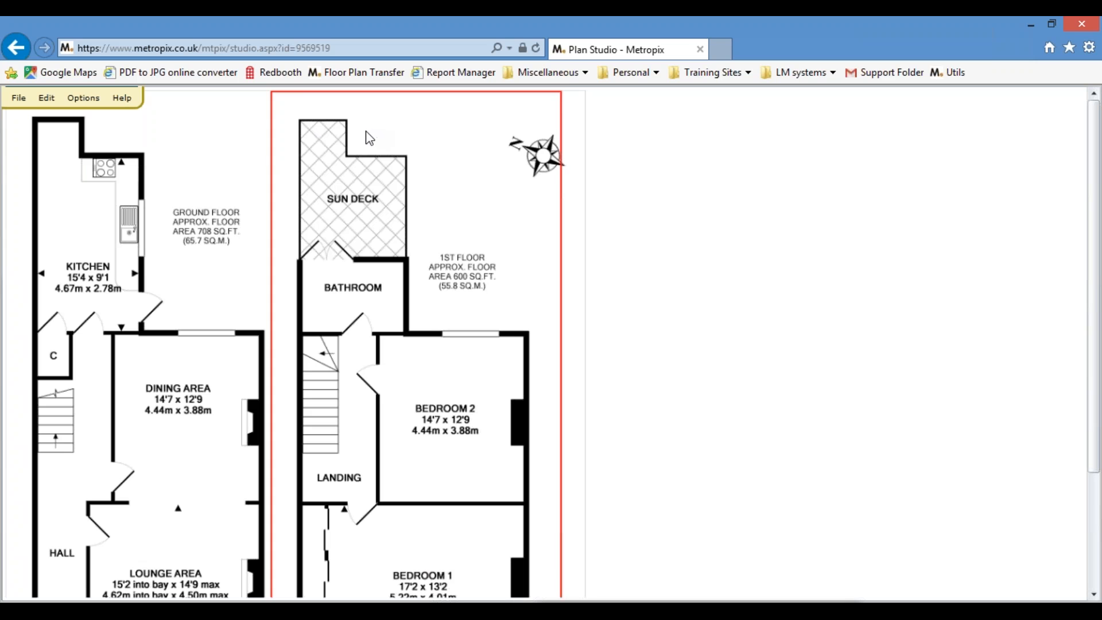
# Save the whole plan to the Desktop as a JPG image named "Advanced 4 May"
pyautogui.click(13, 98)
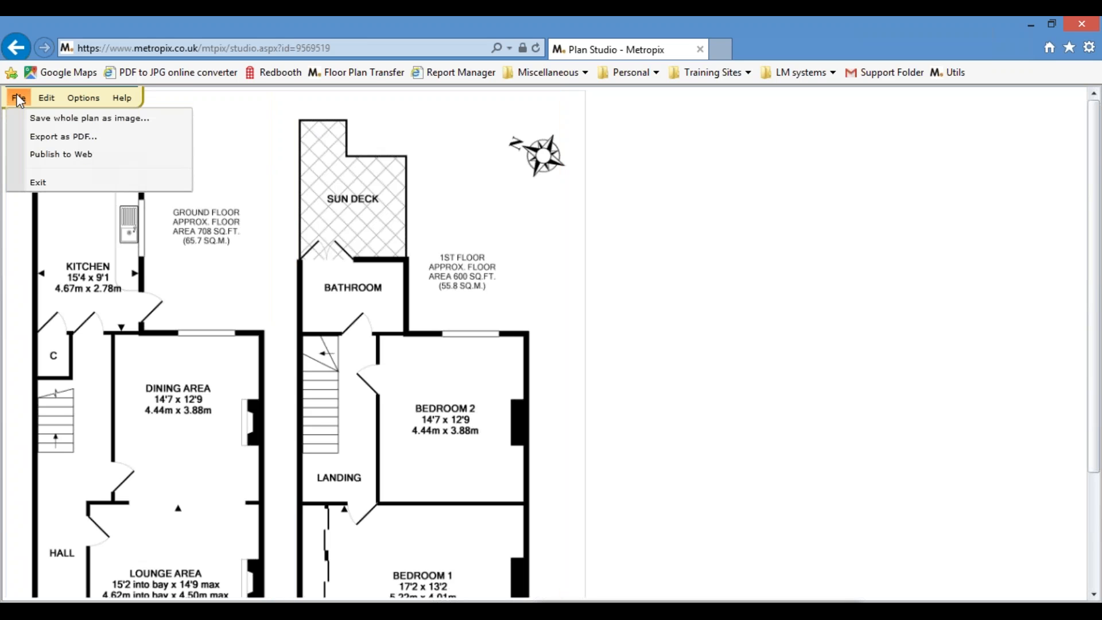
pyautogui.click(51, 120)
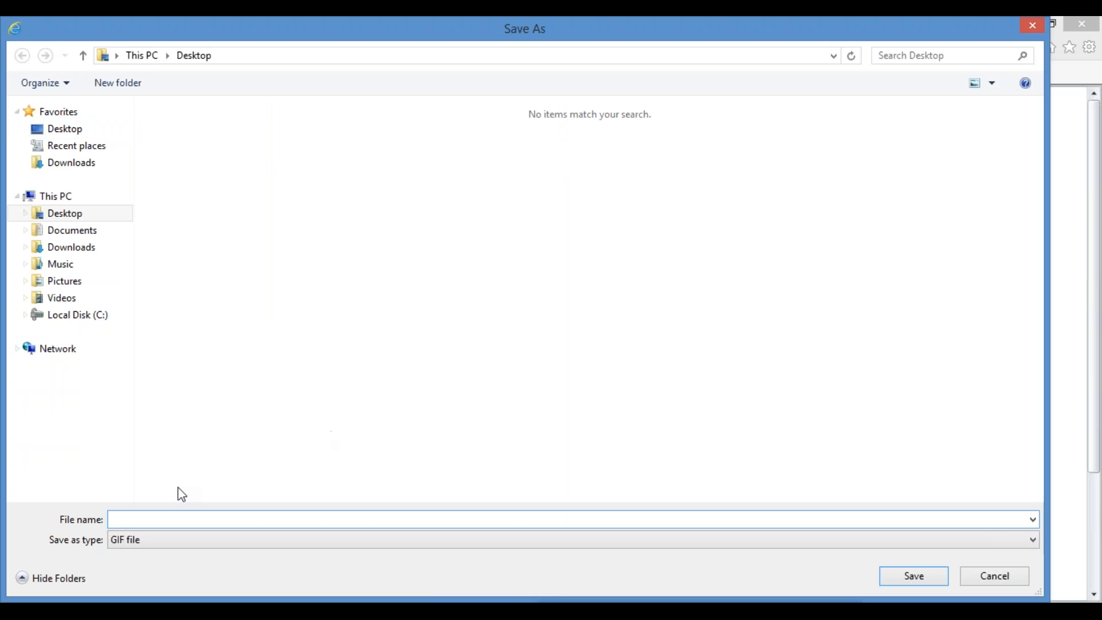
pyautogui.click(155, 519)
pyautogui.write('Adva')
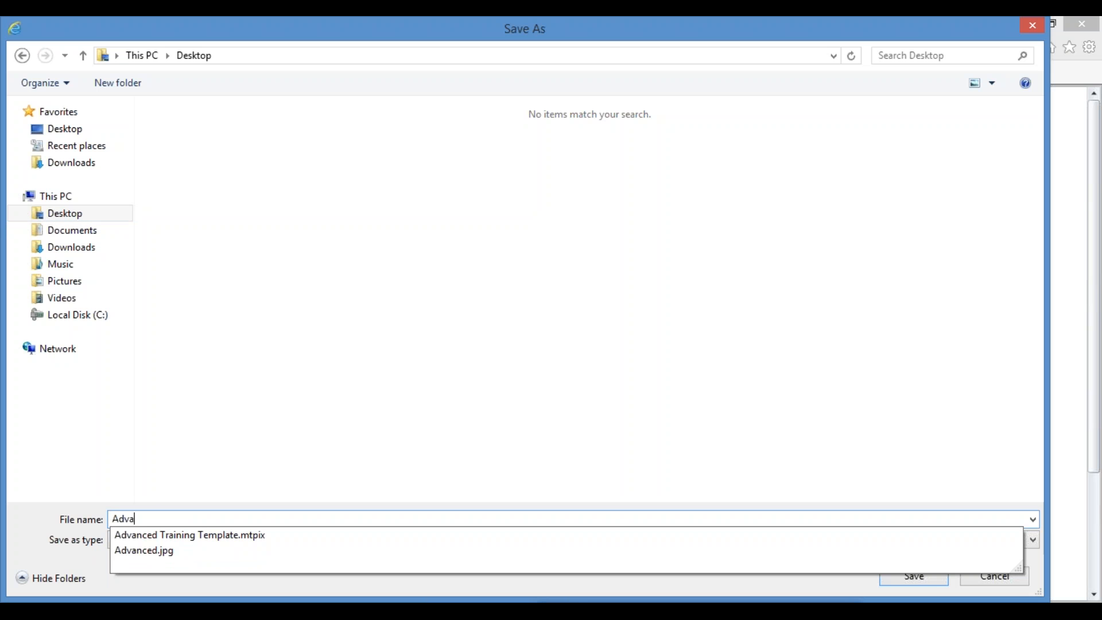
pyautogui.write('nced ')
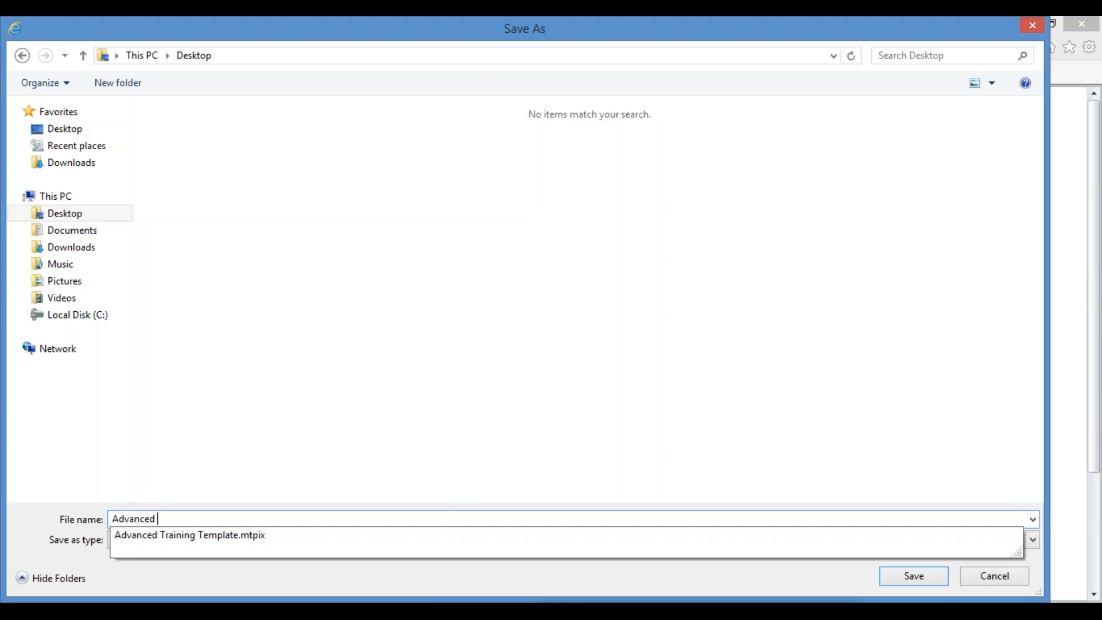
pyautogui.write('4 May')
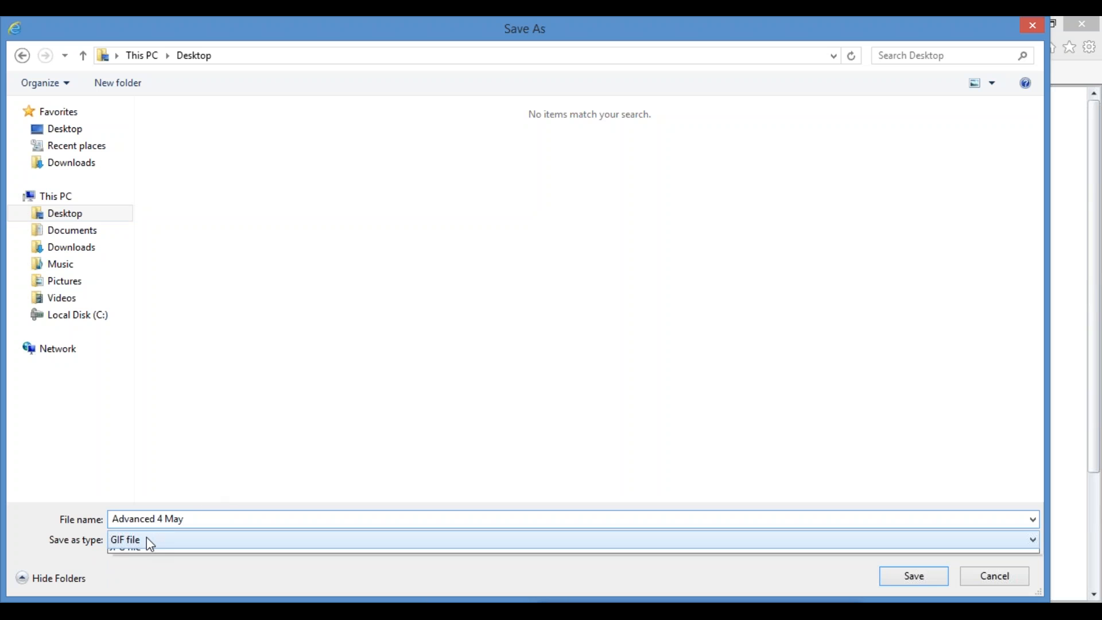
pyautogui.click(146, 538)
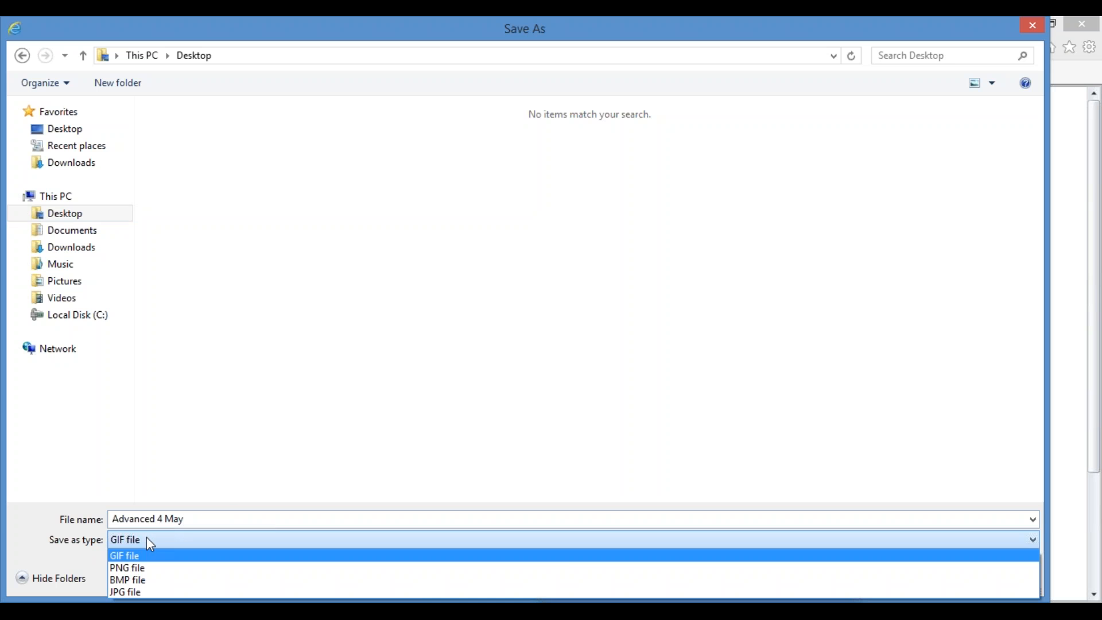
pyautogui.click(140, 595)
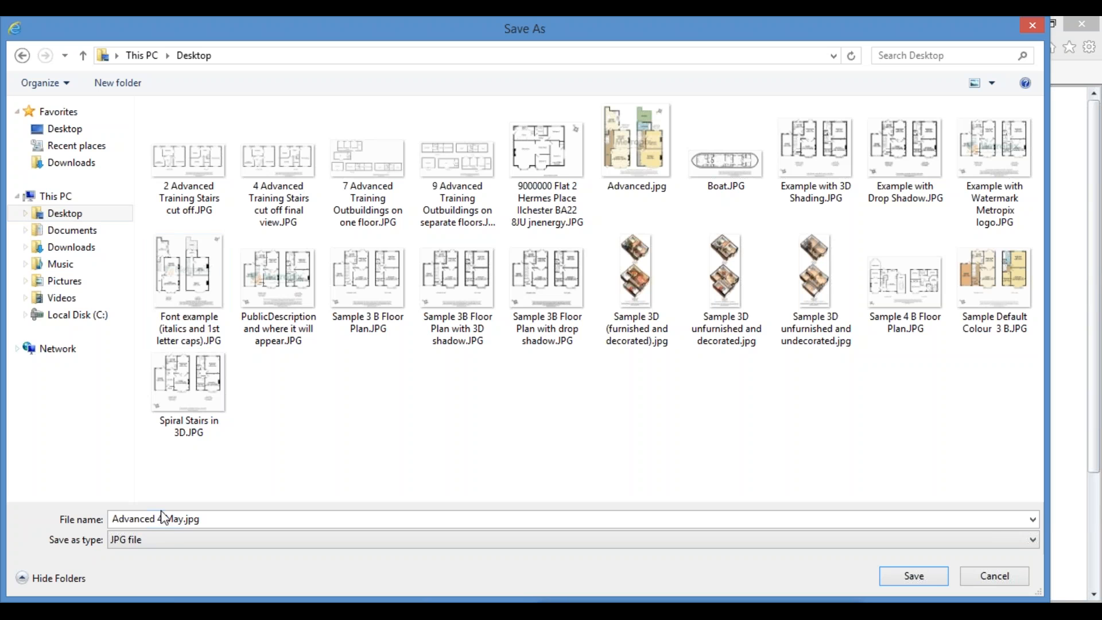
pyautogui.click(912, 575)
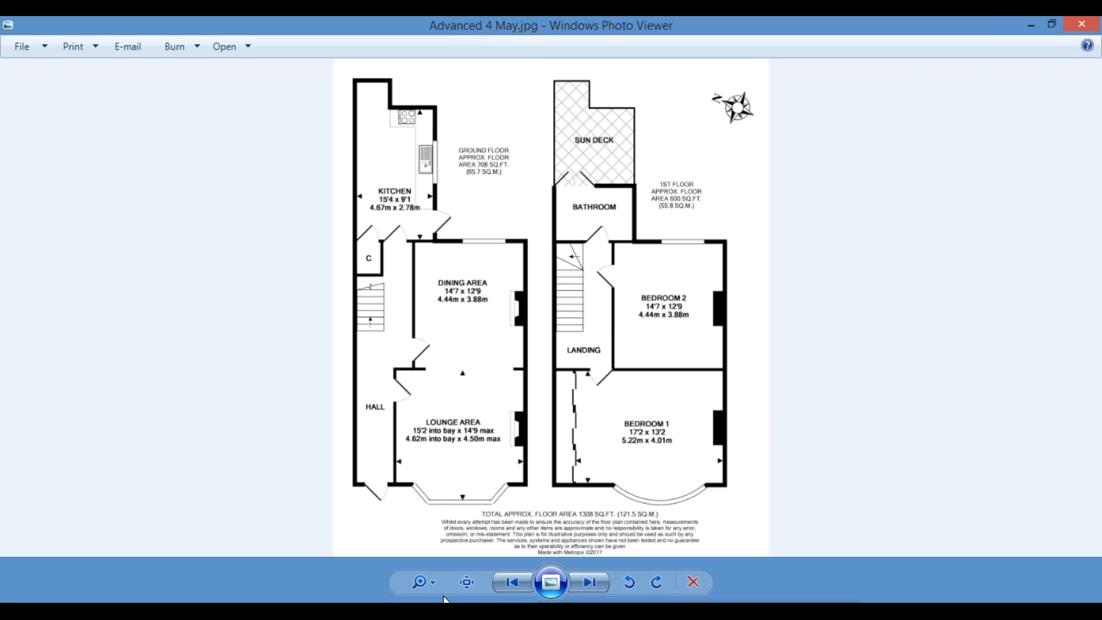
# Examine the saved Advanced 4 May.jpg up close in Windows Photo Viewer, checking the captions and Lounge Area text, and close the viewer
pyautogui.click(416, 582)
pyautogui.moveTo(416, 581); pyautogui.dragTo(412, 556)
pyautogui.moveTo(333, 76); pyautogui.dragTo(351, 212)
pyautogui.moveTo(849, 293); pyautogui.dragTo(756, 414)
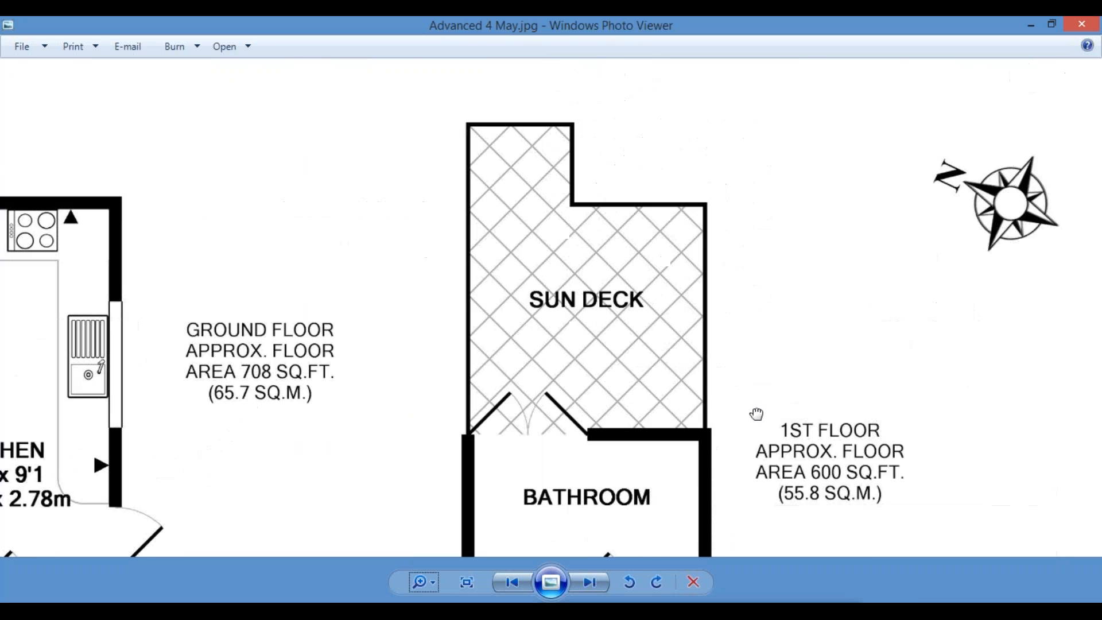
pyautogui.moveTo(877, 442); pyautogui.dragTo(928, 137)
pyautogui.moveTo(841, 459); pyautogui.dragTo(822, 217)
pyautogui.moveTo(817, 418); pyautogui.dragTo(859, 139)
pyautogui.scroll(-3, 775, 342)
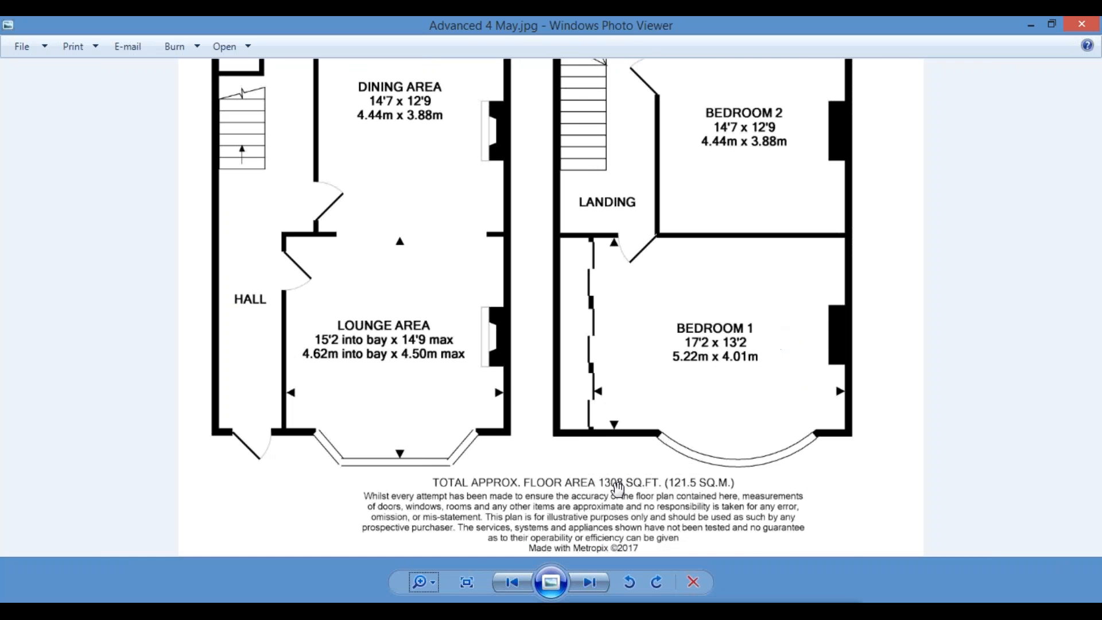
pyautogui.scroll(1, 757, 376)
pyautogui.scroll(-1, 757, 376)
pyautogui.scroll(1, 757, 373)
pyautogui.scroll(2, 568, 332)
pyautogui.scroll(-1, 400, 438)
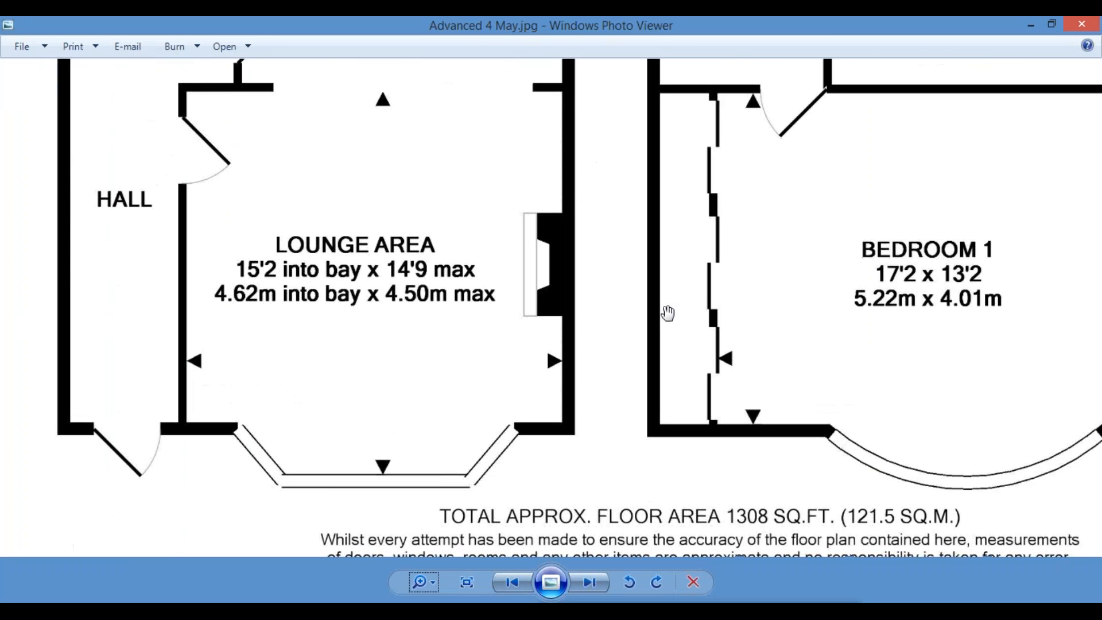
pyautogui.scroll(2, 664, 312)
pyautogui.scroll(2, 436, 320)
pyautogui.moveTo(75, 287); pyautogui.dragTo(563, 342)
pyautogui.scroll(2, 563, 342)
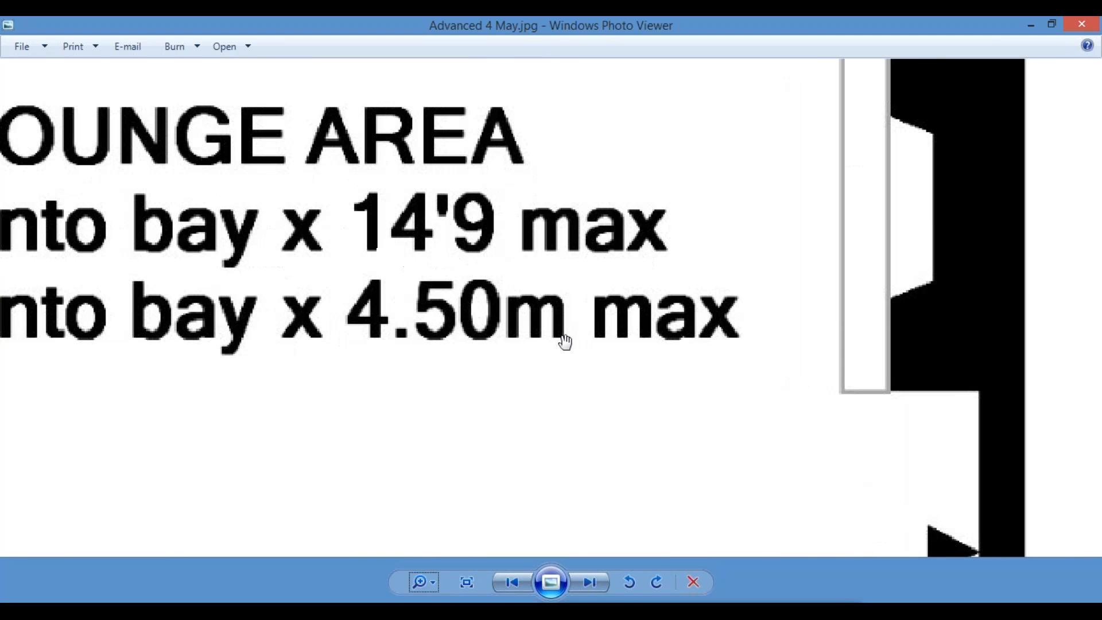
pyautogui.moveTo(199, 210); pyautogui.dragTo(679, 374)
pyautogui.scroll(3, 667, 366)
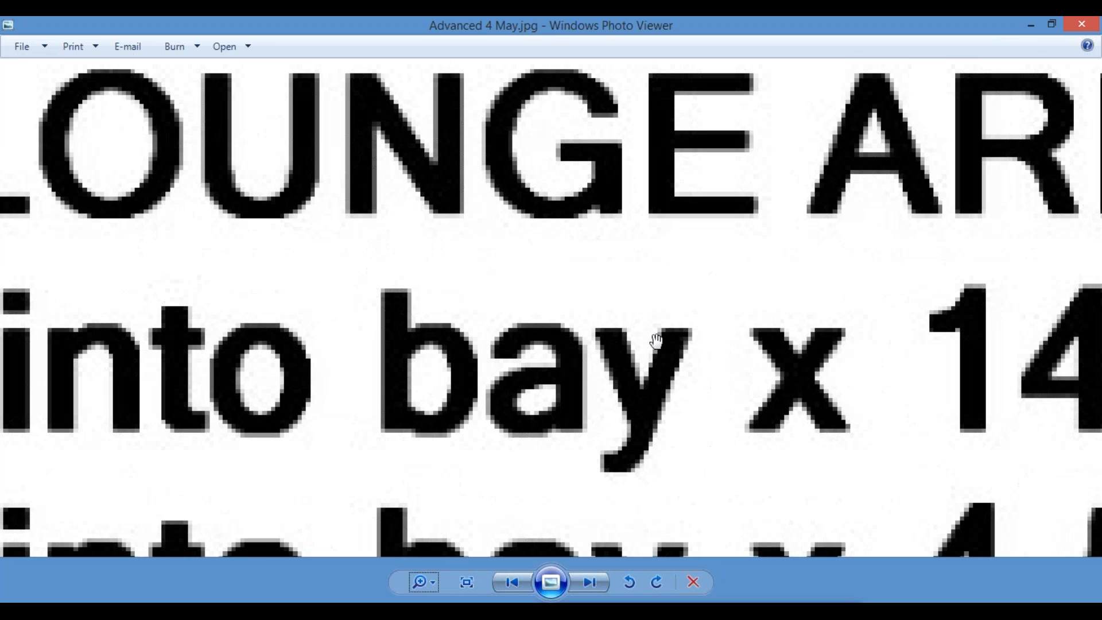
pyautogui.scroll(-3, 651, 338)
pyautogui.scroll(-3, 649, 333)
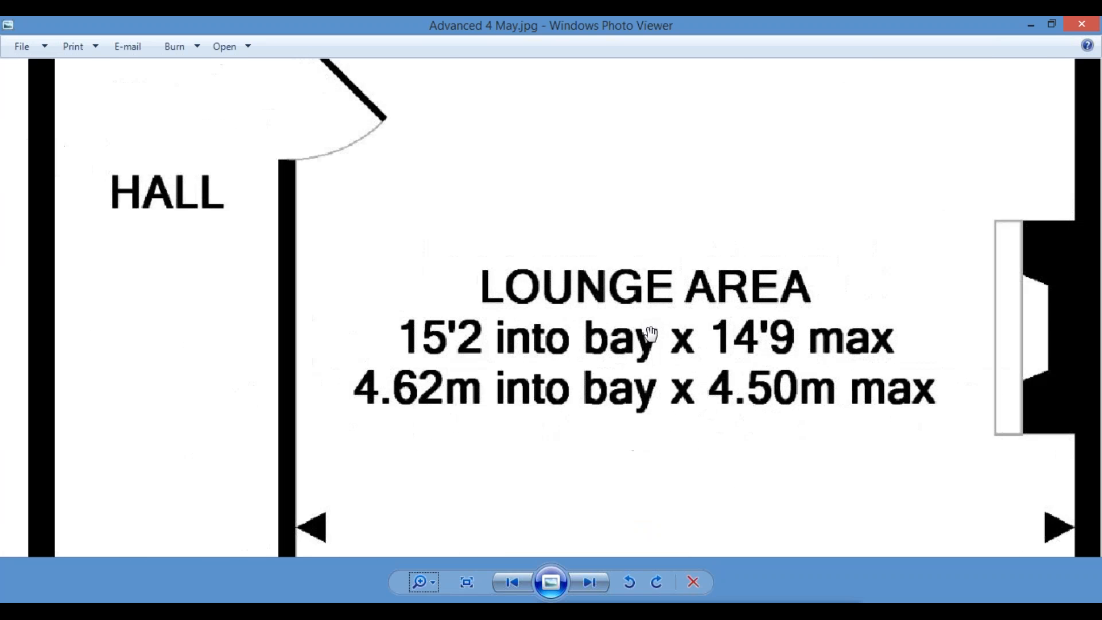
pyautogui.scroll(-4, 580, 285)
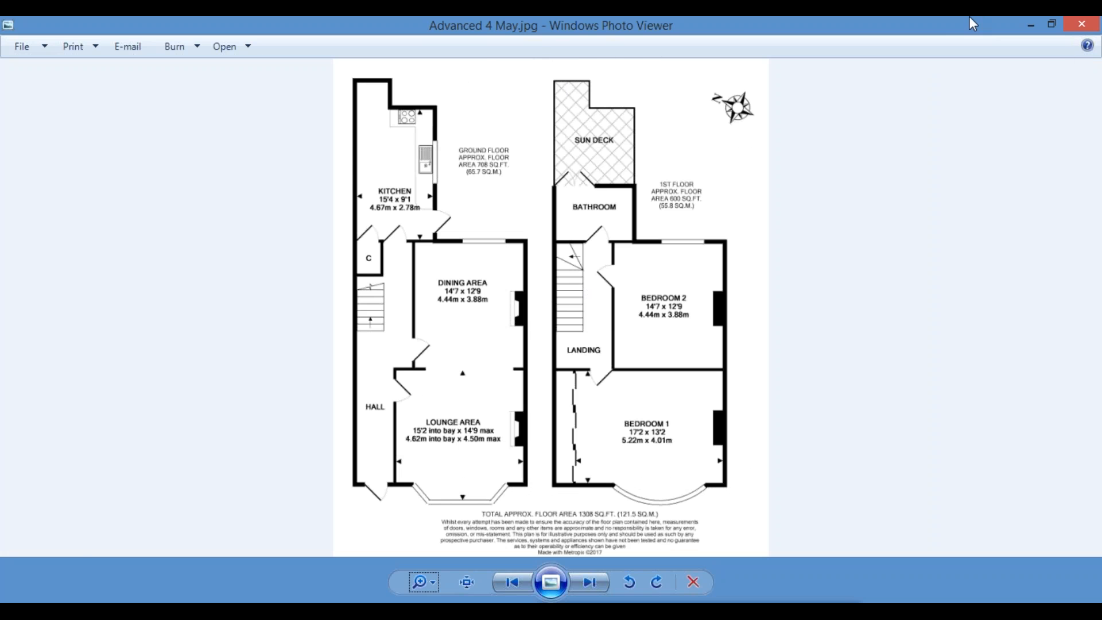
pyautogui.click(1078, 29)
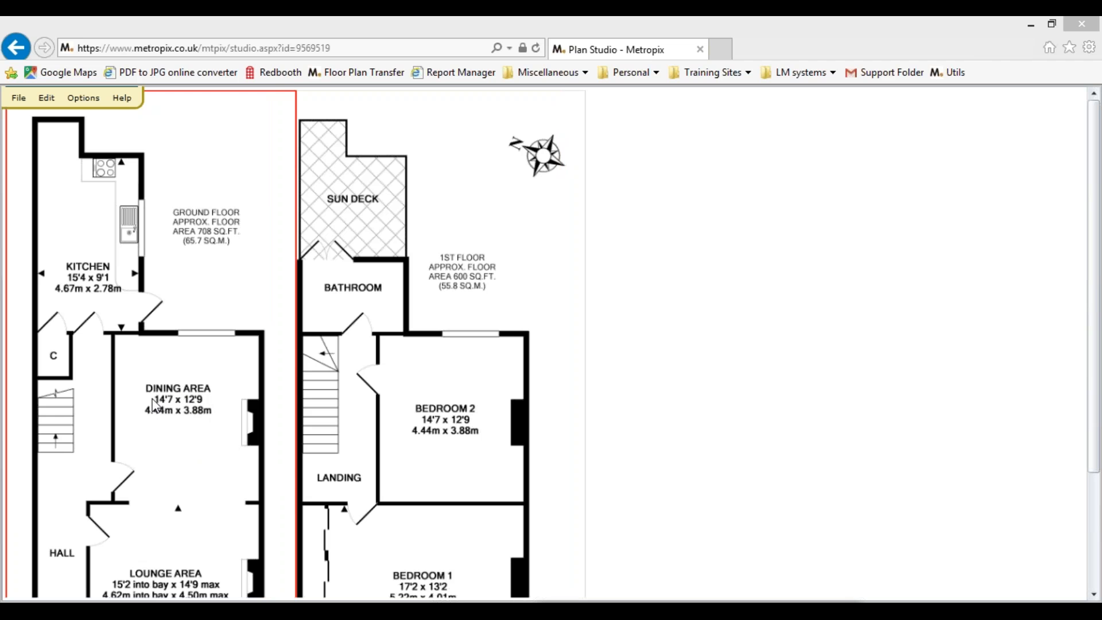
# Cut out the Dining Area label and its measurements as a movable text block on the Ground floor
pyautogui.click(46, 98)
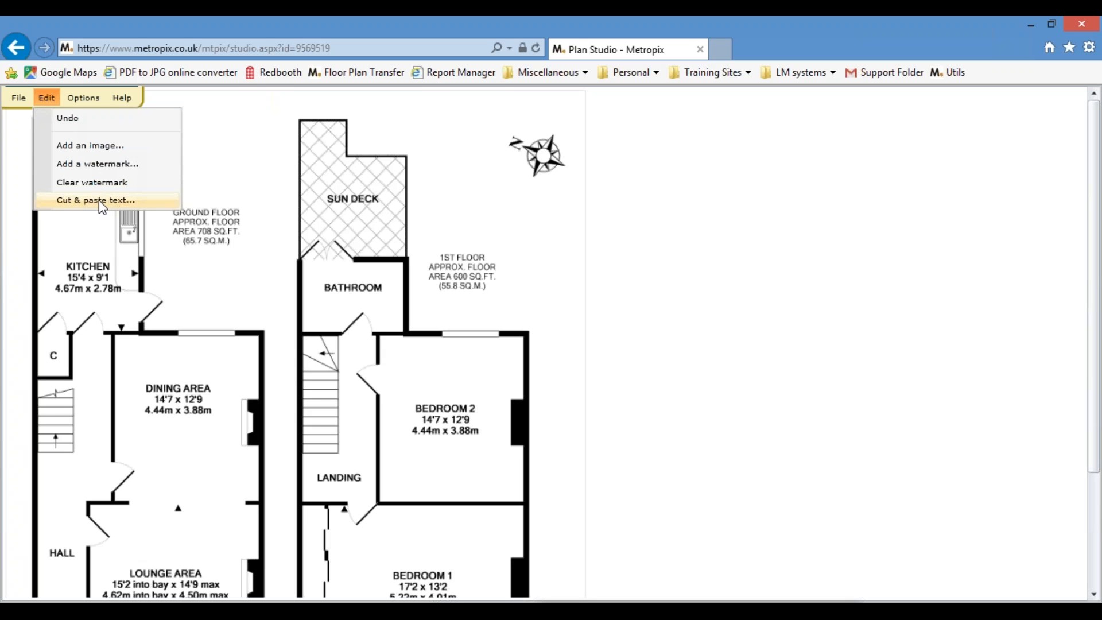
pyautogui.click(98, 201)
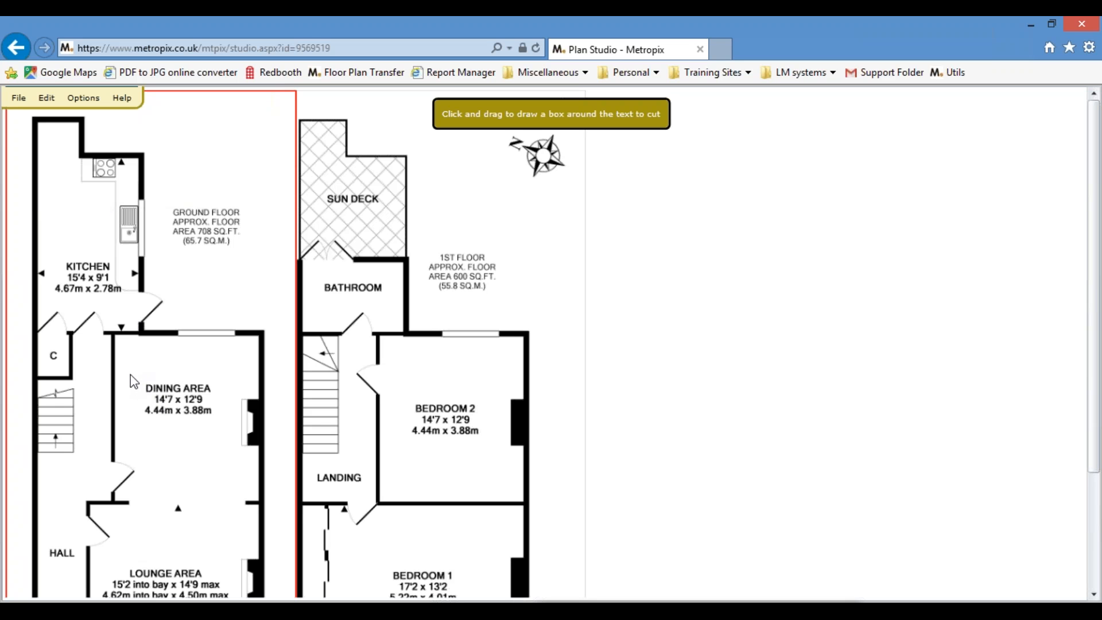
pyautogui.moveTo(130, 374); pyautogui.dragTo(223, 430)
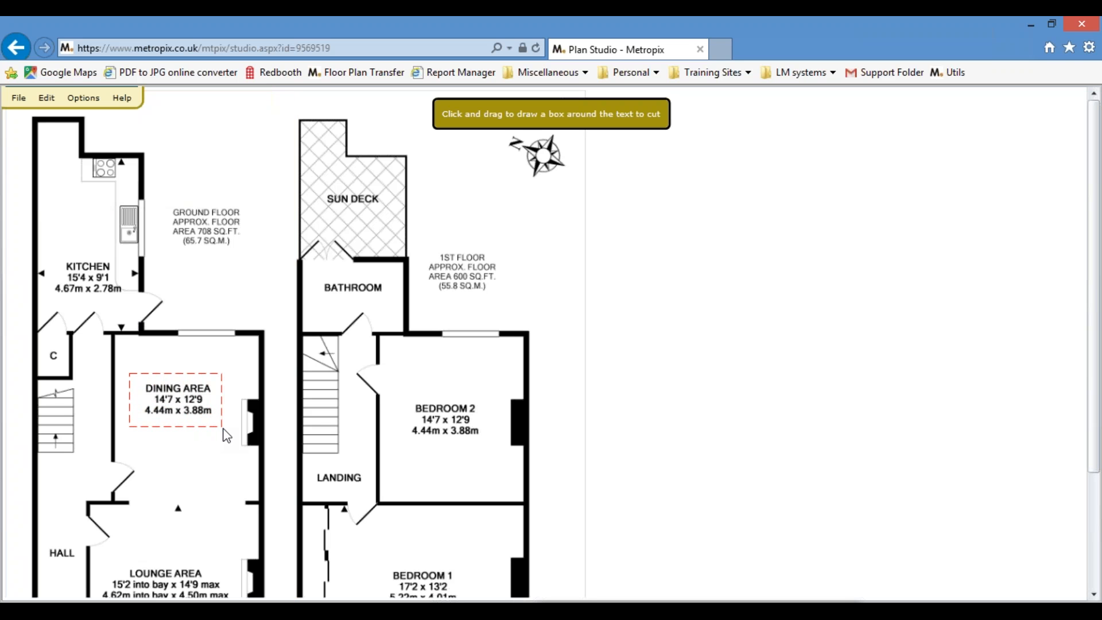
pyautogui.moveTo(226, 435); pyautogui.dragTo(224, 432)
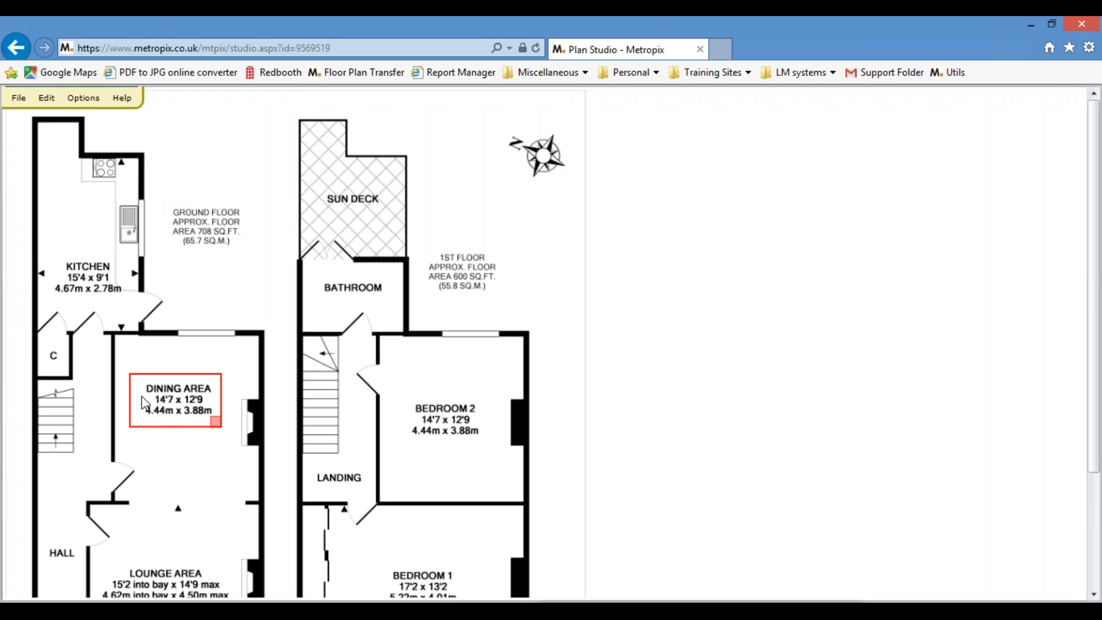
# Reposition the cut Dining Area text within its room and enlarge it to nearly fill the room's width
pyautogui.moveTo(164, 407); pyautogui.dragTo(171, 428)
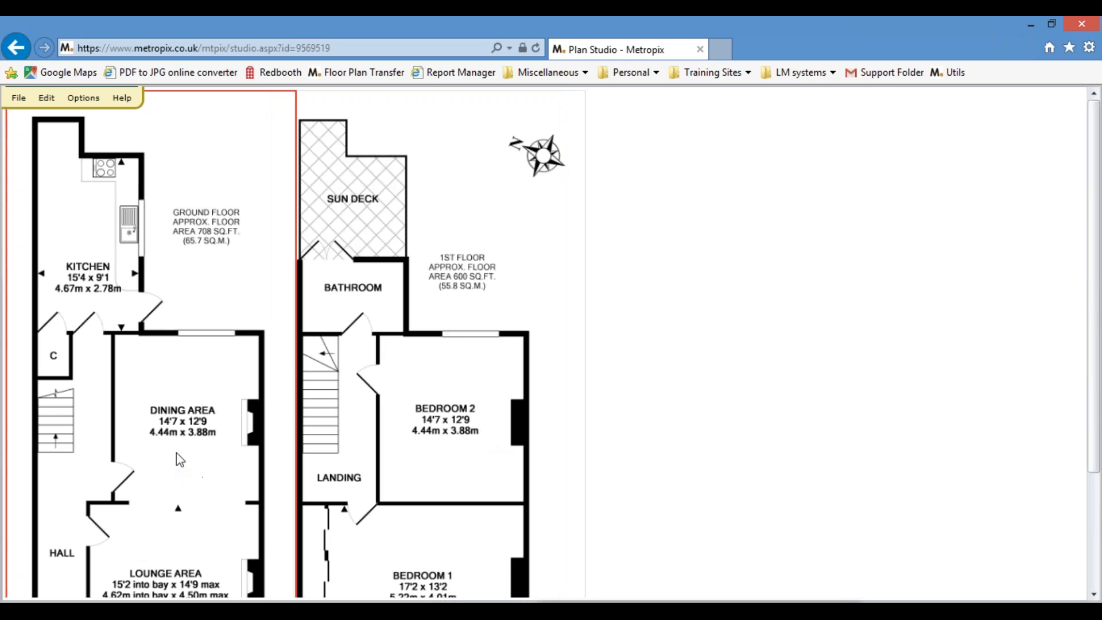
pyautogui.moveTo(195, 445); pyautogui.dragTo(162, 410)
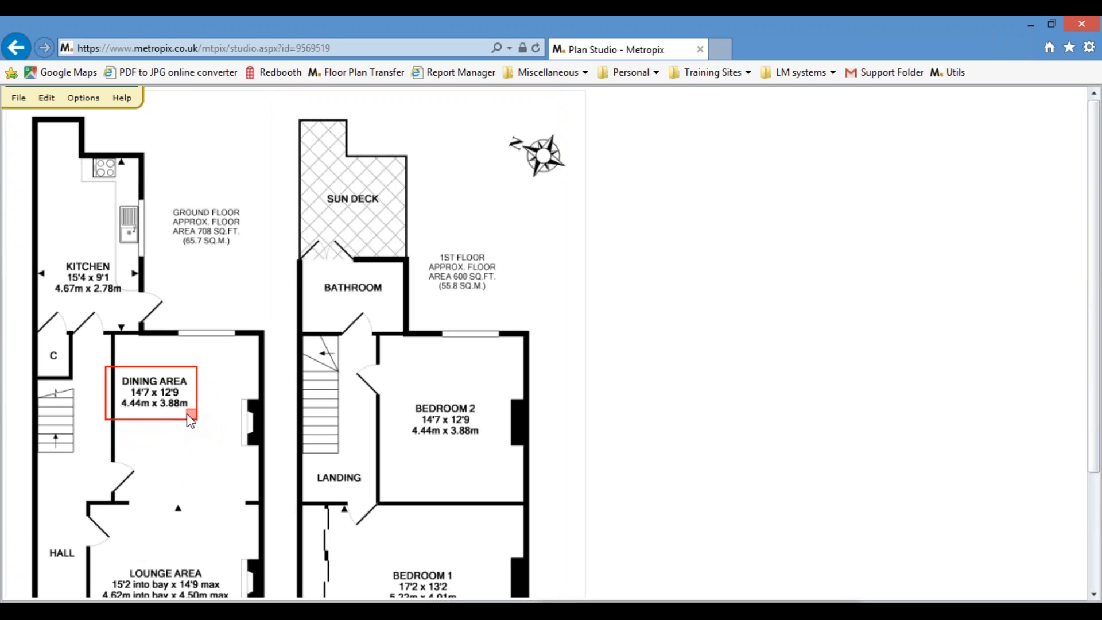
pyautogui.moveTo(191, 415); pyautogui.dragTo(206, 439)
pyautogui.click(320, 455)
# Display the save, detach caption and delete options for the Ground floor drawing
pyautogui.click(240, 301)
pyautogui.rightClick(240, 301)
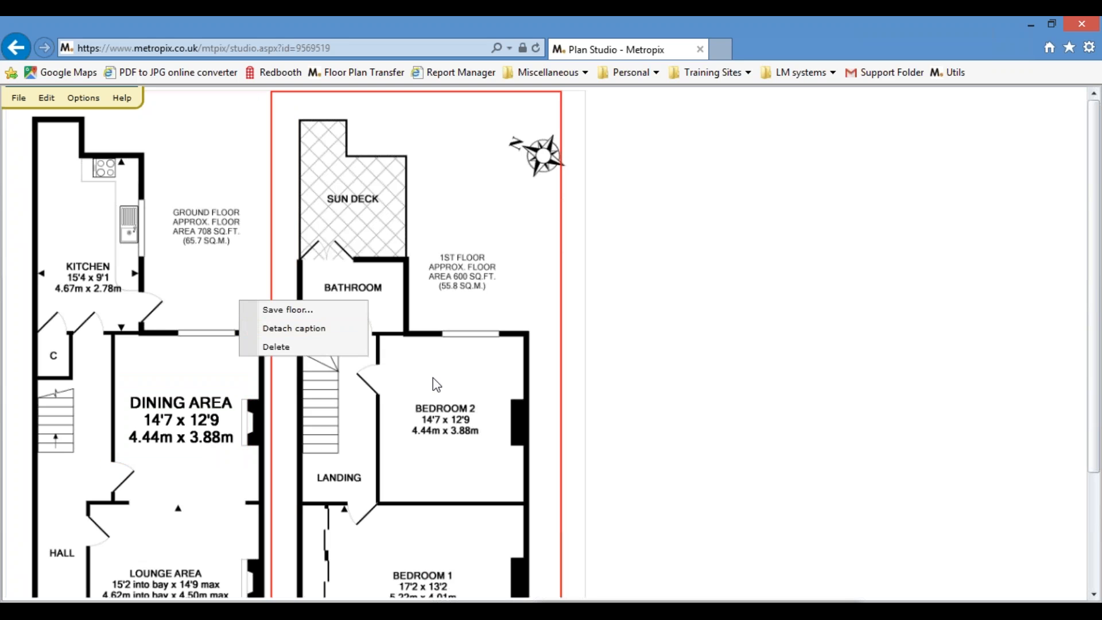
# Cut out the Bedroom 2 label and its measurements as a text block, enlarge it and centre it within the room
pyautogui.click(50, 98)
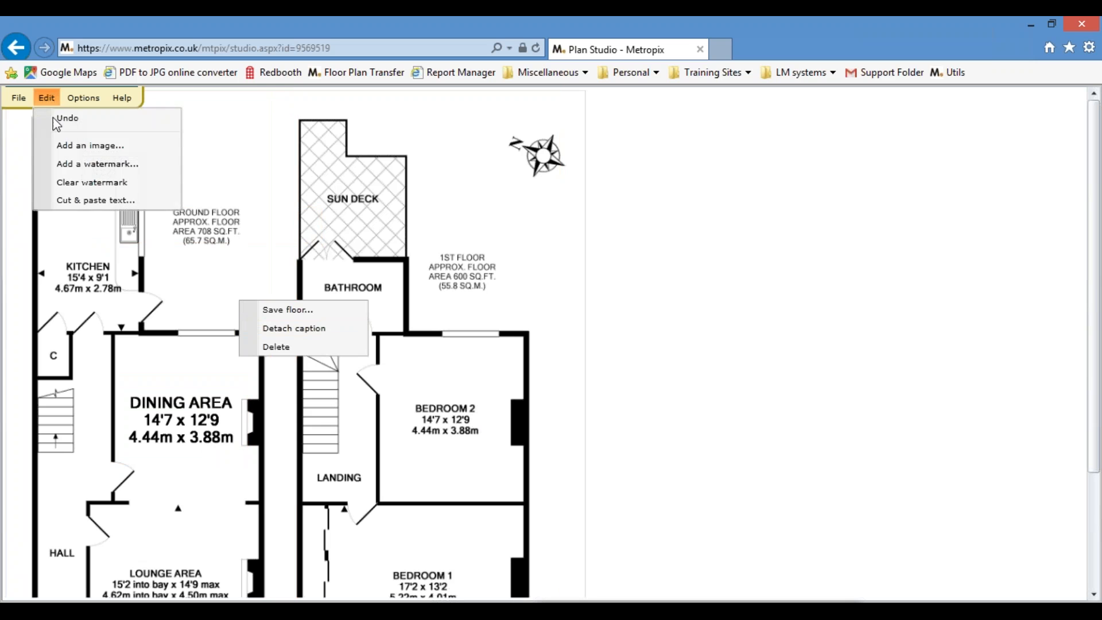
pyautogui.click(75, 200)
pyautogui.moveTo(395, 388)
pyautogui.mouseDown()
pyautogui.moveTo(460, 456)
pyautogui.moveTo(491, 453)
pyautogui.mouseUp()
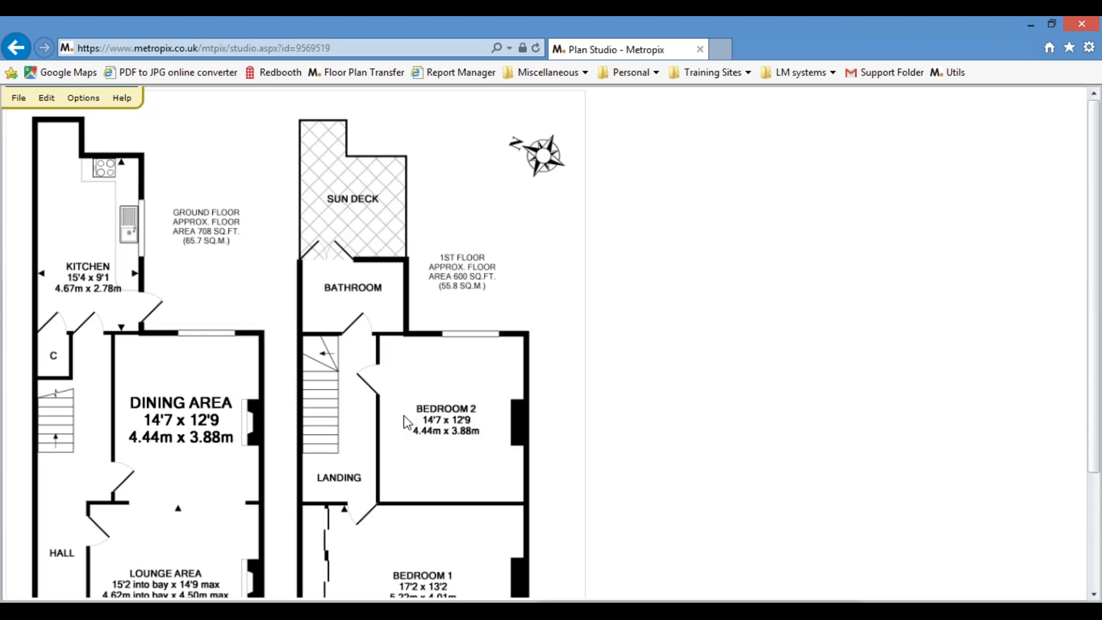
pyautogui.moveTo(416, 412)
pyautogui.moveTo(432, 412); pyautogui.dragTo(508, 428)
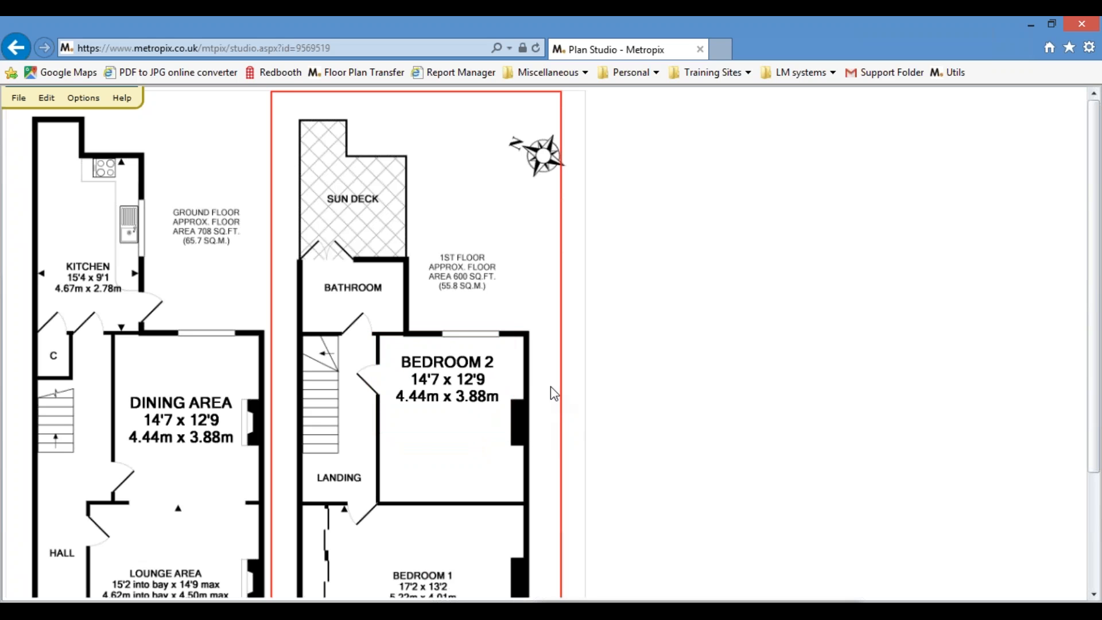
pyautogui.moveTo(466, 396); pyautogui.dragTo(469, 443)
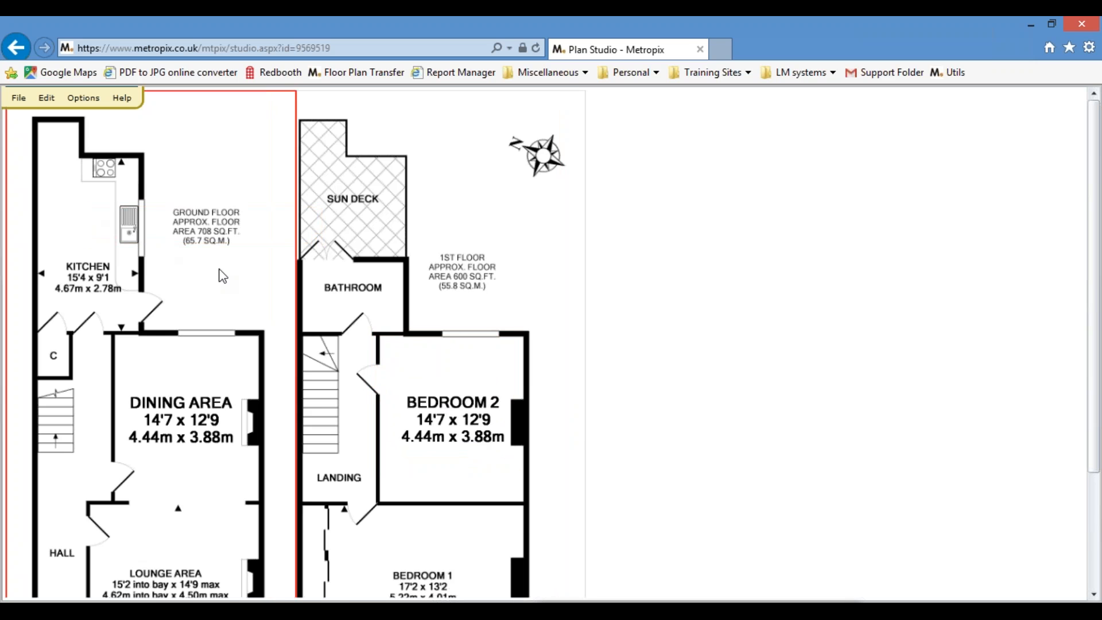
# Save the Ground floor on its own as a JPG file named "Advanced floor" on the Desktop
pyautogui.scroll(-3, 523, 242)
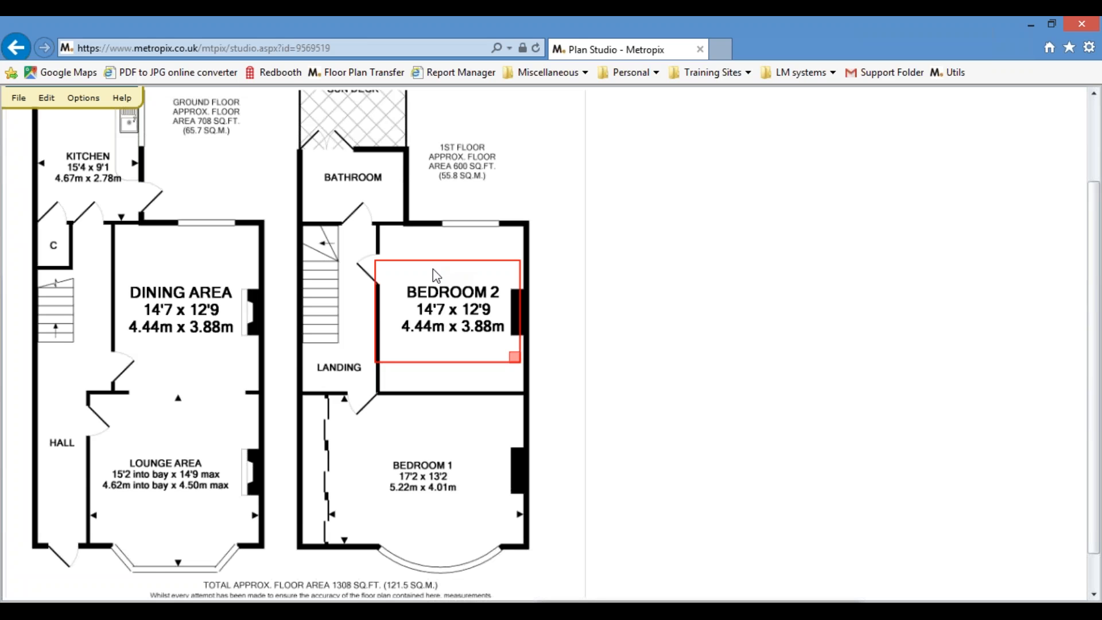
pyautogui.scroll(-1, 436, 263)
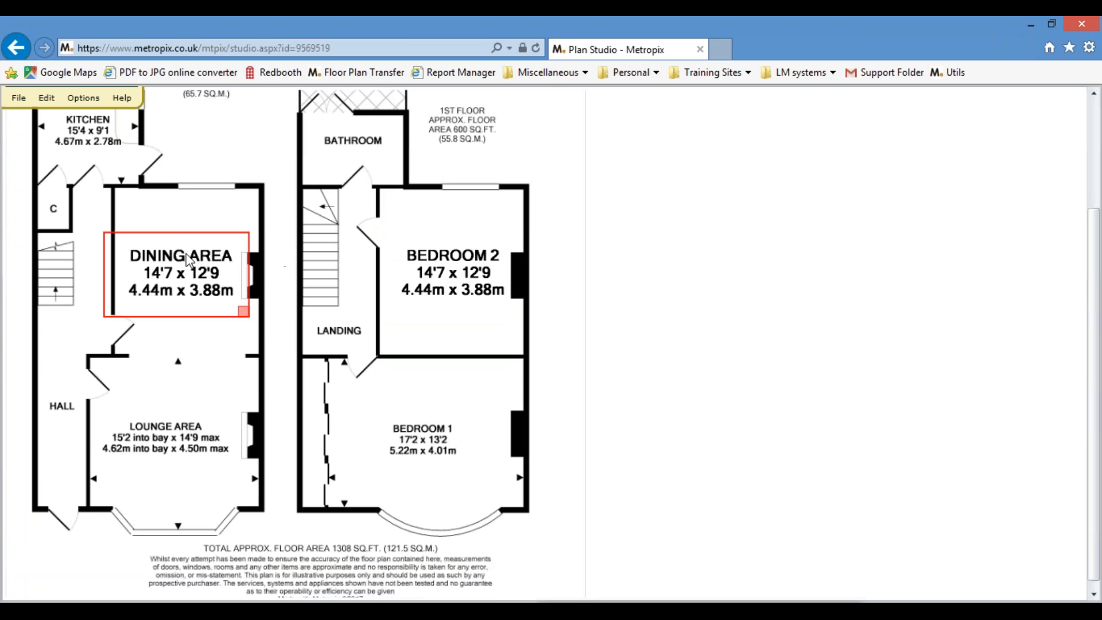
pyautogui.rightClick(175, 215)
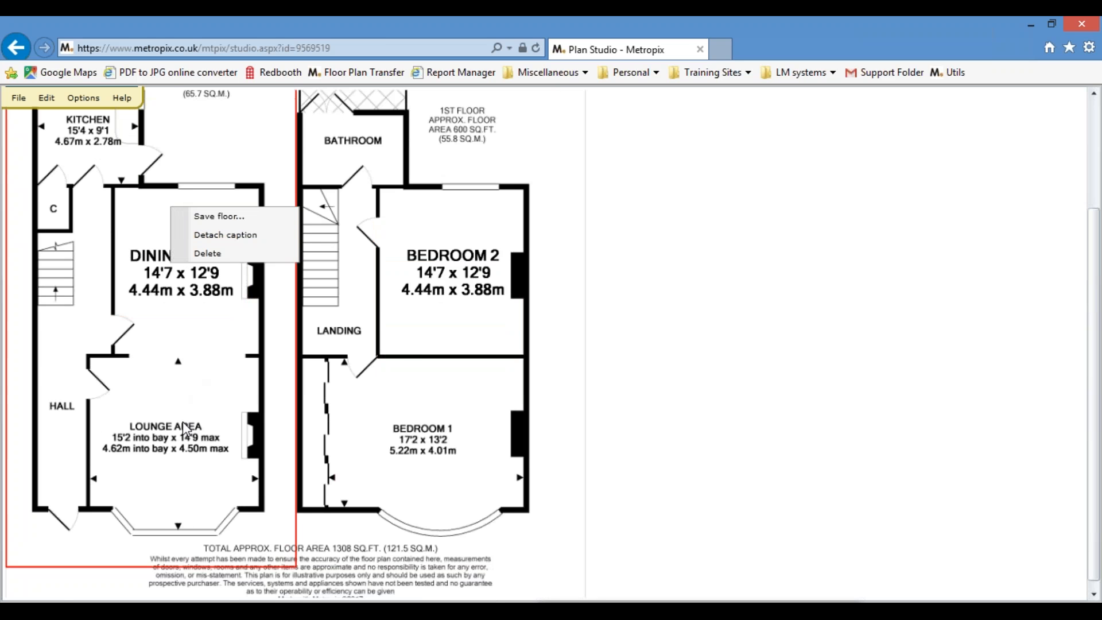
pyautogui.scroll(2, 195, 255)
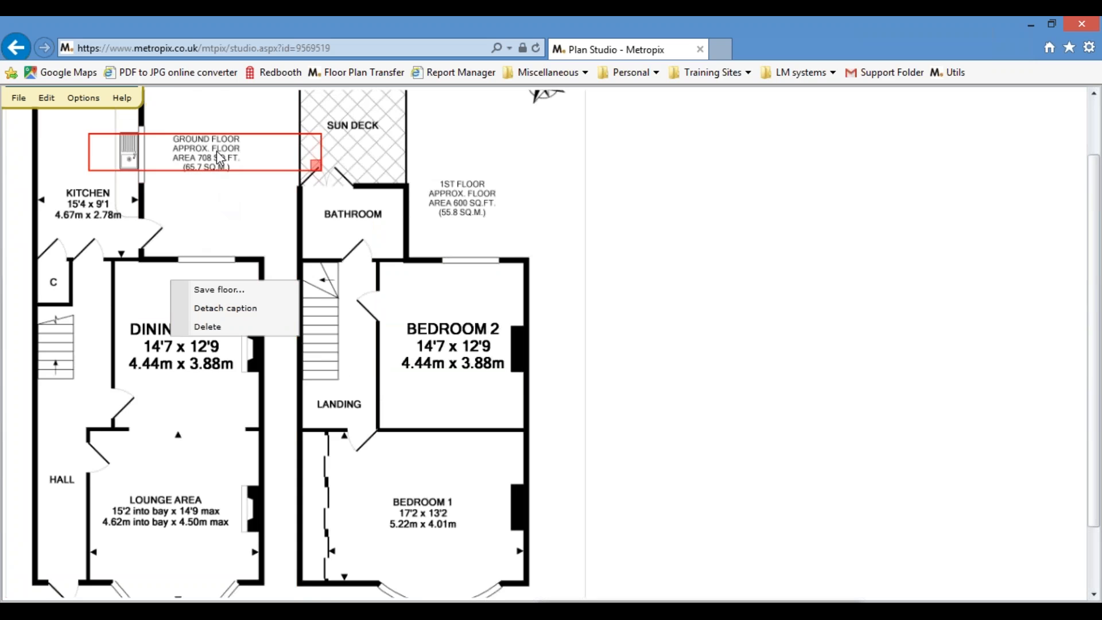
pyautogui.scroll(-2, 204, 437)
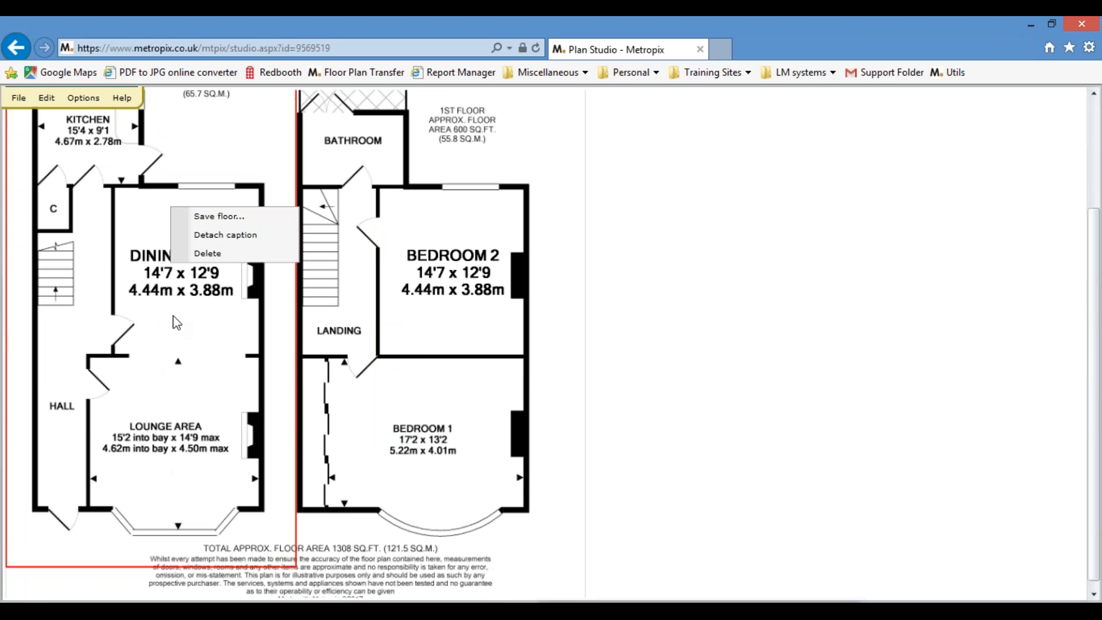
pyautogui.click(232, 216)
pyautogui.click(152, 543)
pyautogui.click(143, 590)
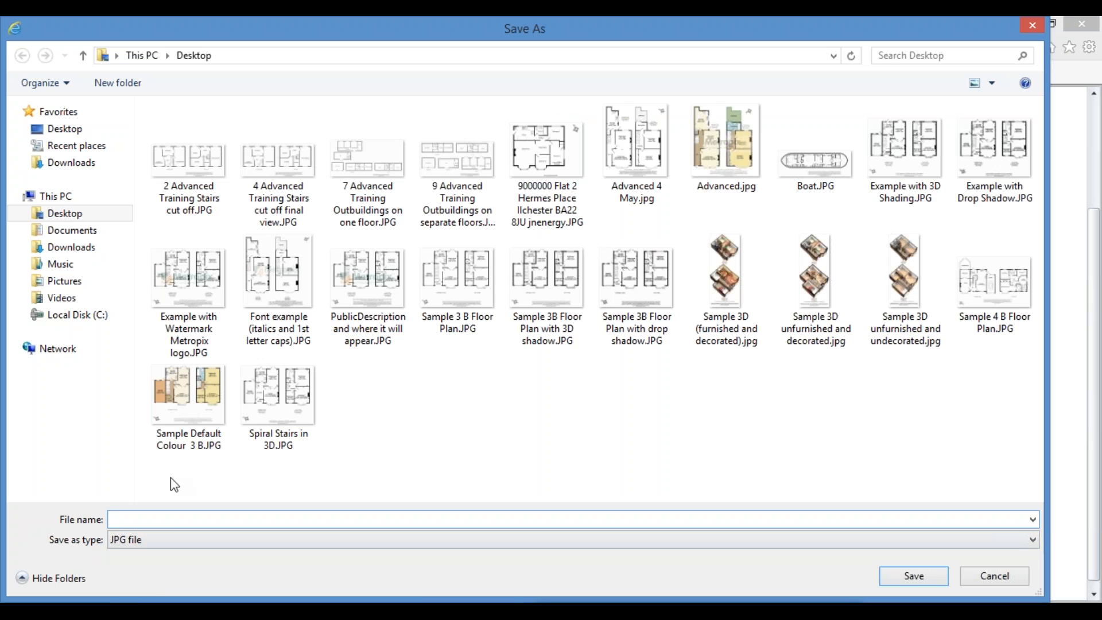
pyautogui.write('Advanced floor')
pyautogui.click(911, 575)
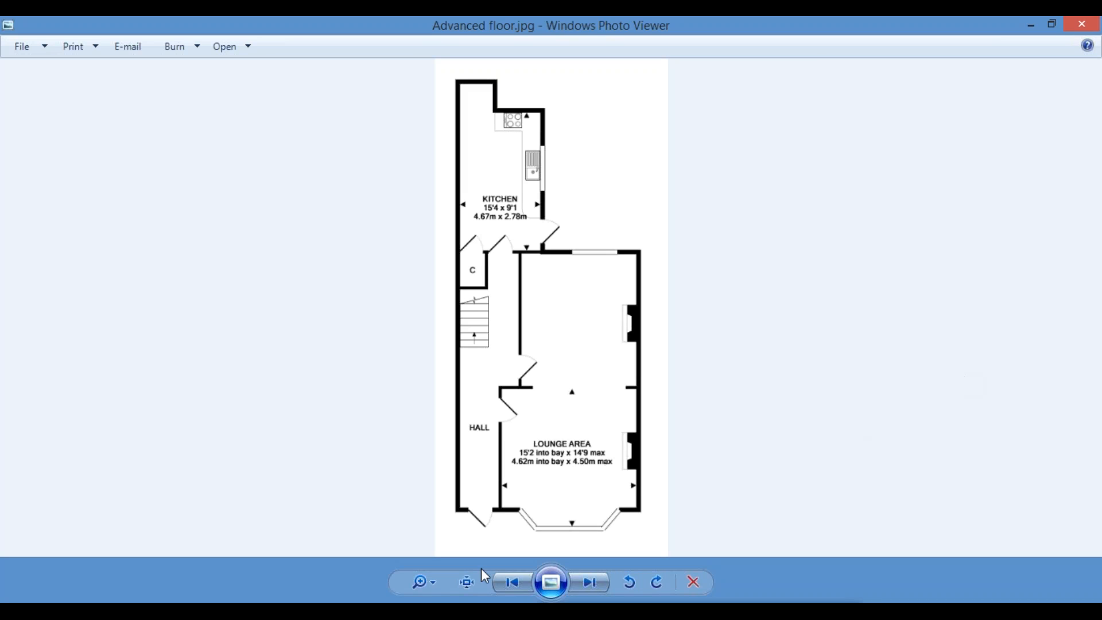
# Examine the saved Advanced floor.jpg up close around the dining and lounge areas, and close the viewer
pyautogui.click(461, 583)
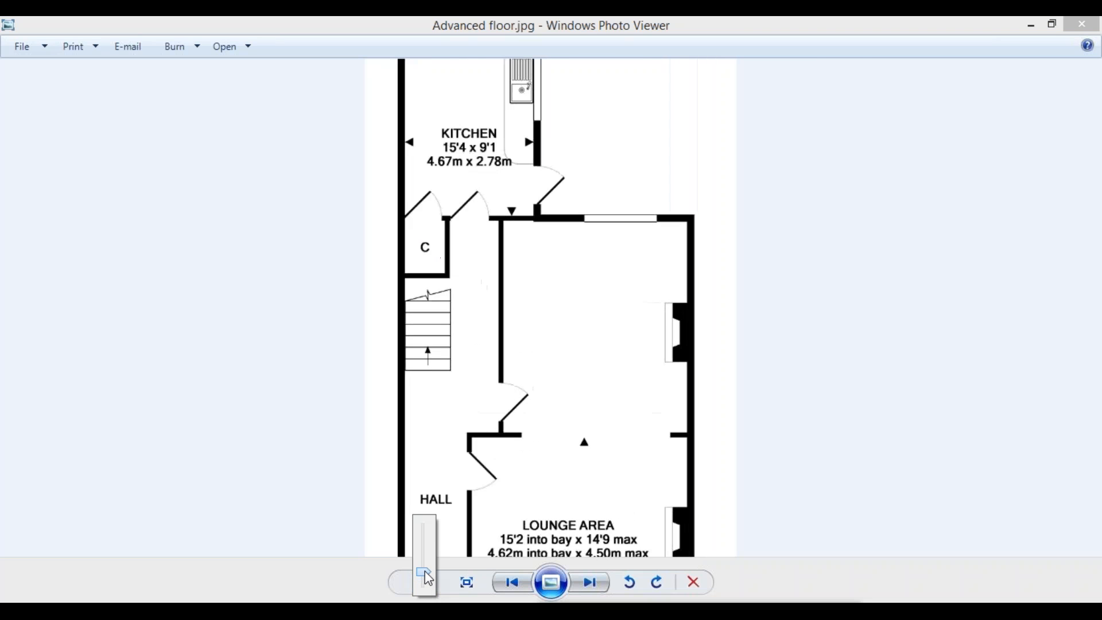
pyautogui.moveTo(495, 307); pyautogui.dragTo(556, 72)
pyautogui.moveTo(603, 551); pyautogui.dragTo(689, 179)
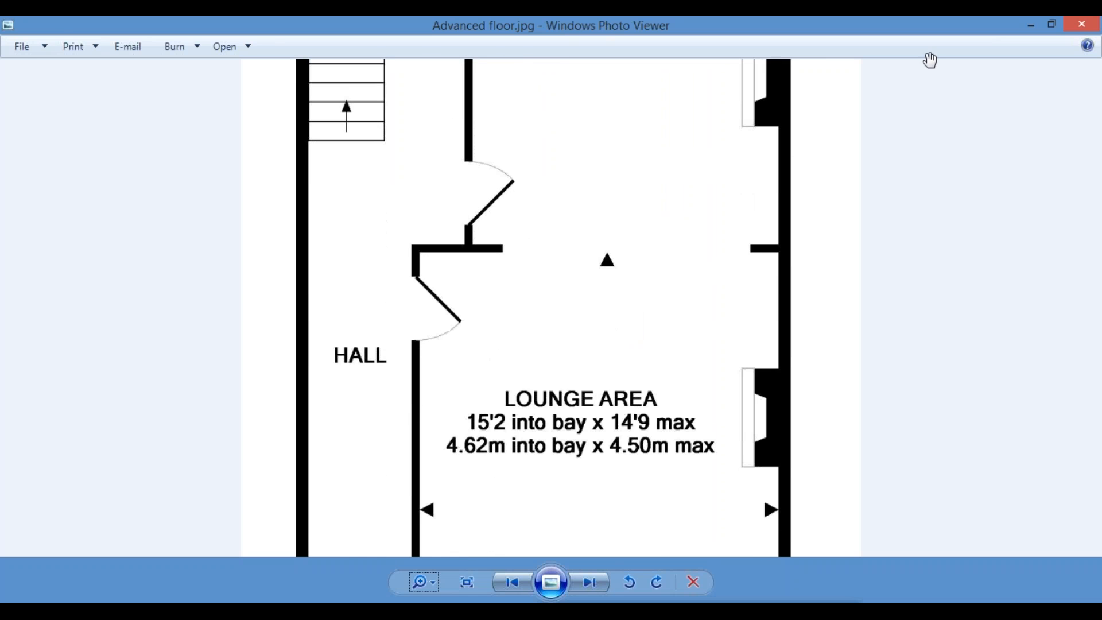
pyautogui.click(1081, 24)
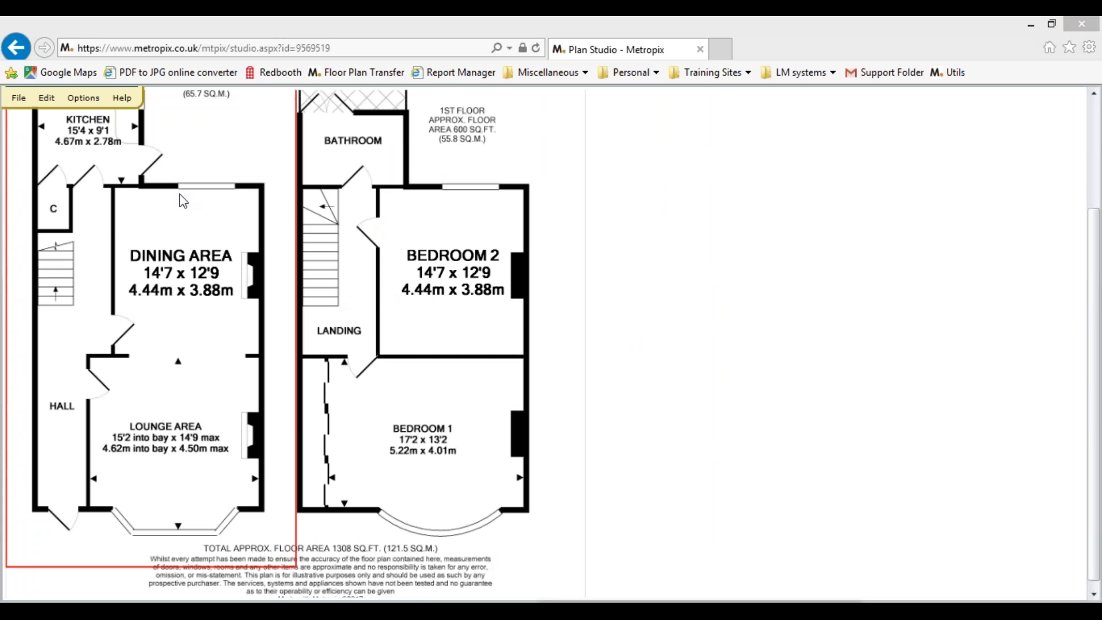
# Leave the plan for the My Plans list and open the Metropix contact page
pyautogui.click(20, 98)
pyautogui.click(49, 193)
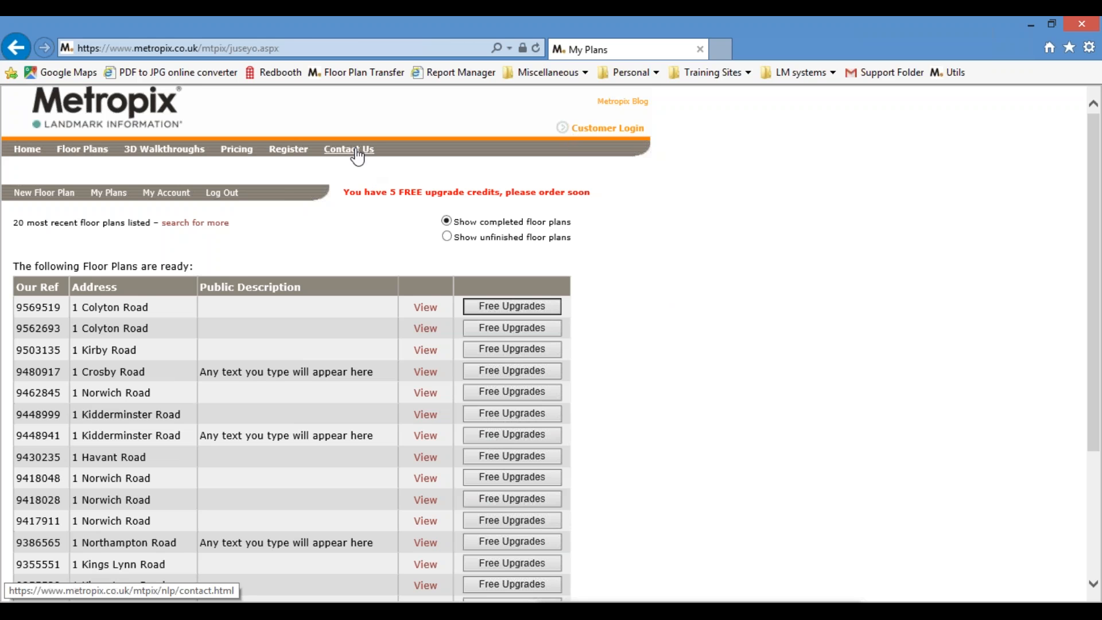
pyautogui.click(354, 151)
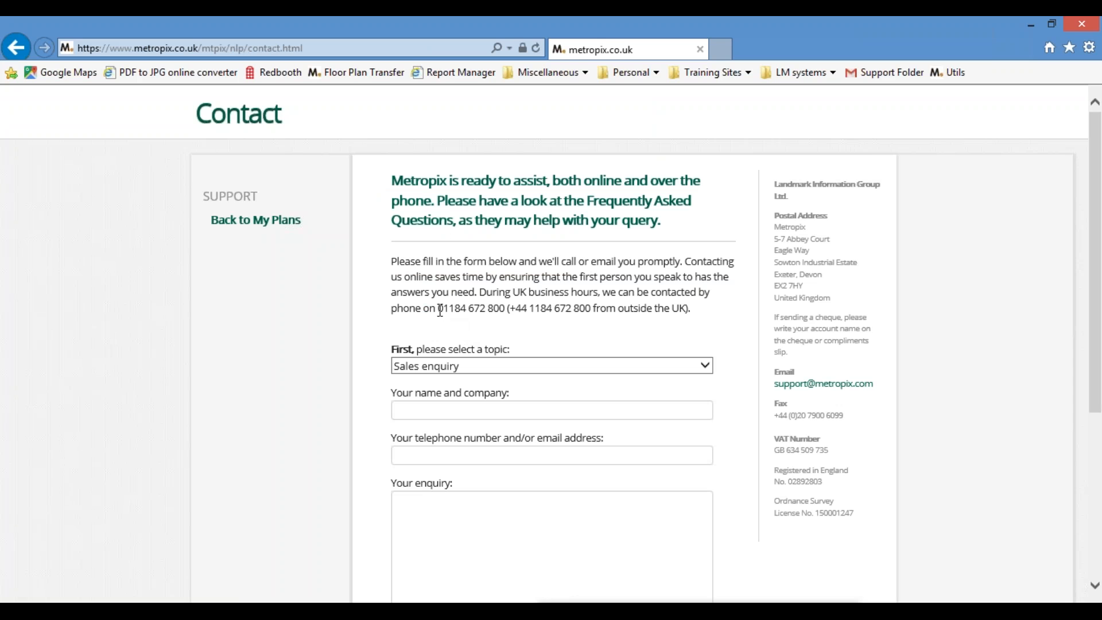
# Review the support phone number, enquiry topics and form fields on the contact page, and return to the My Plans list
pyautogui.moveTo(438, 309); pyautogui.dragTo(504, 308)
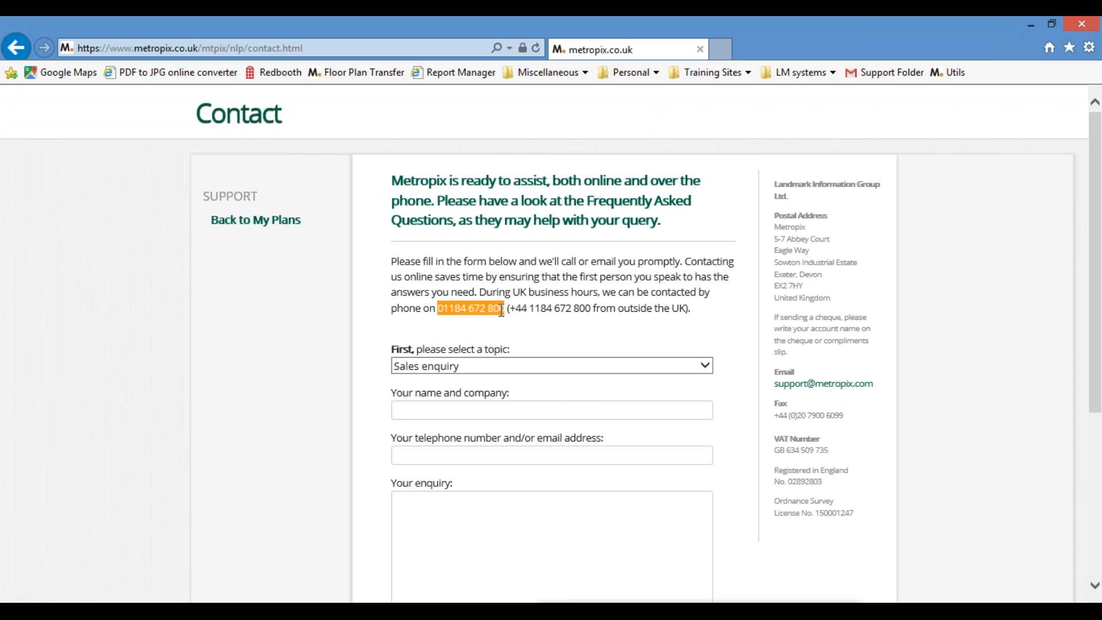
pyautogui.click(474, 367)
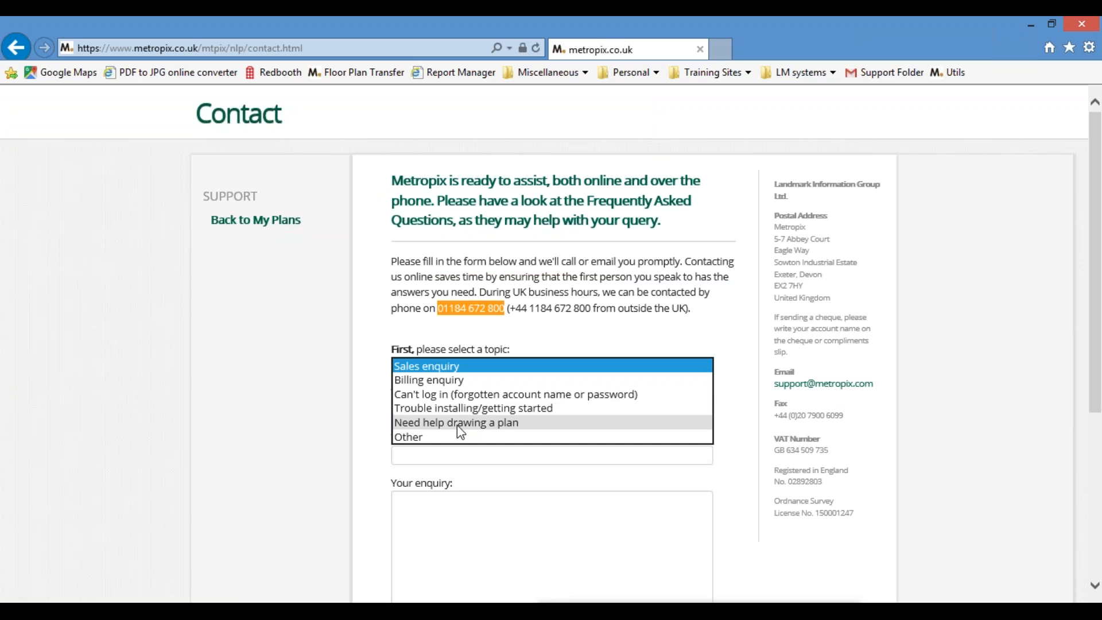
pyautogui.click(439, 480)
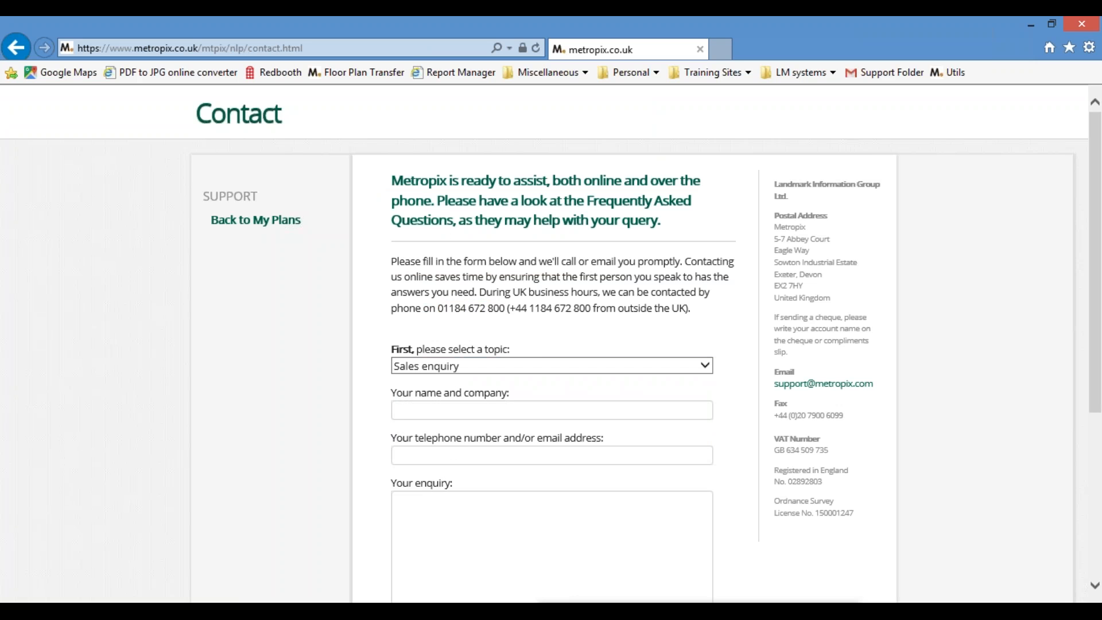
pyautogui.scroll(-3, 529, 418)
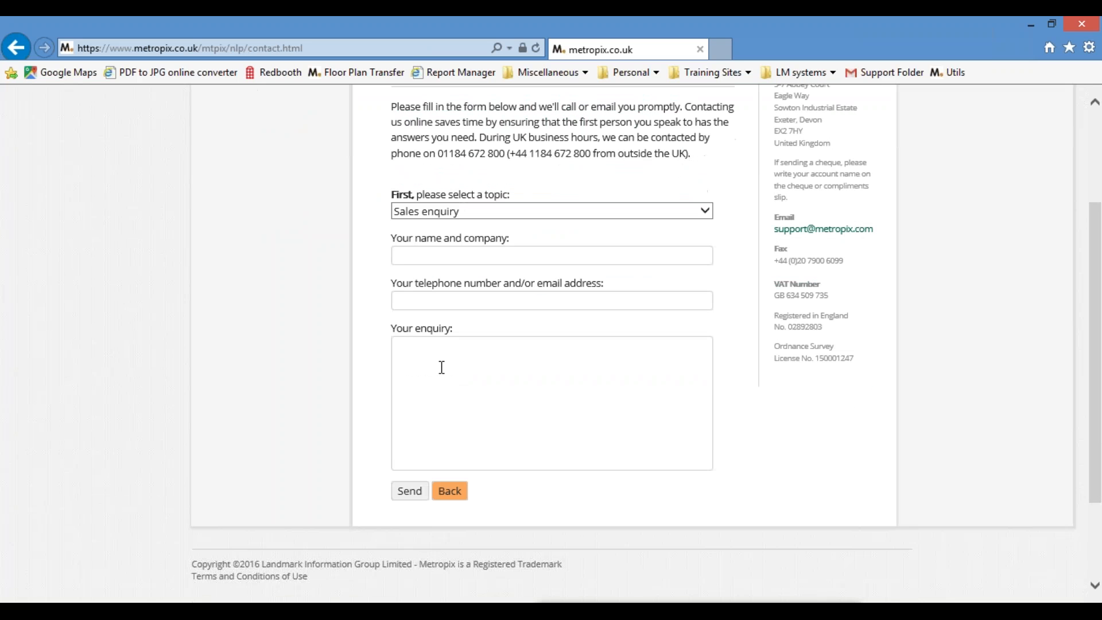
pyautogui.scroll(3, 441, 373)
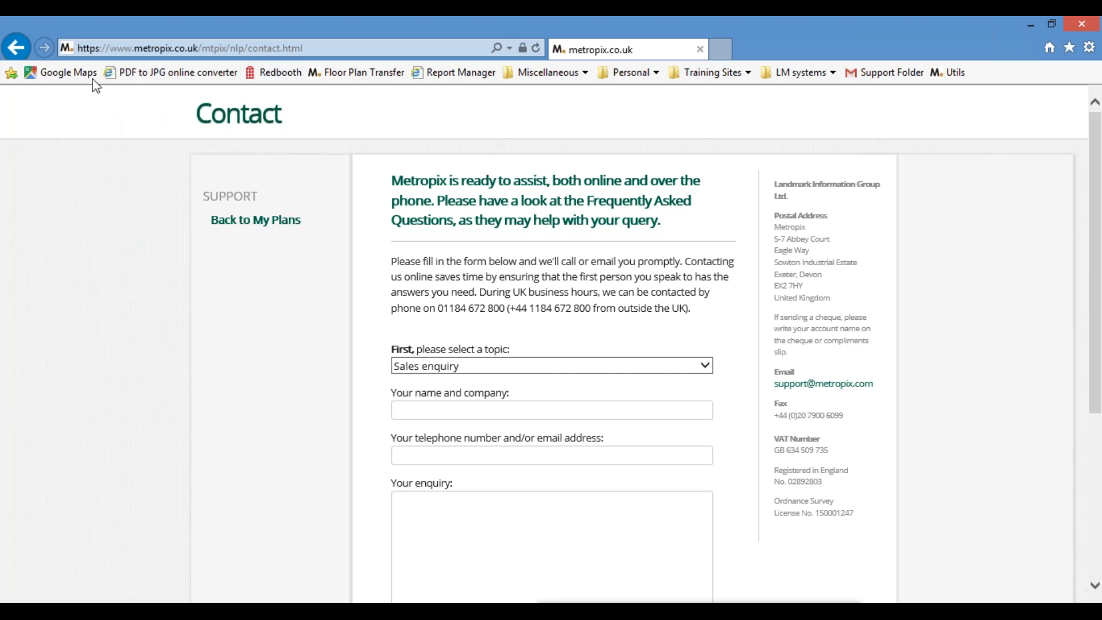
pyautogui.click(14, 46)
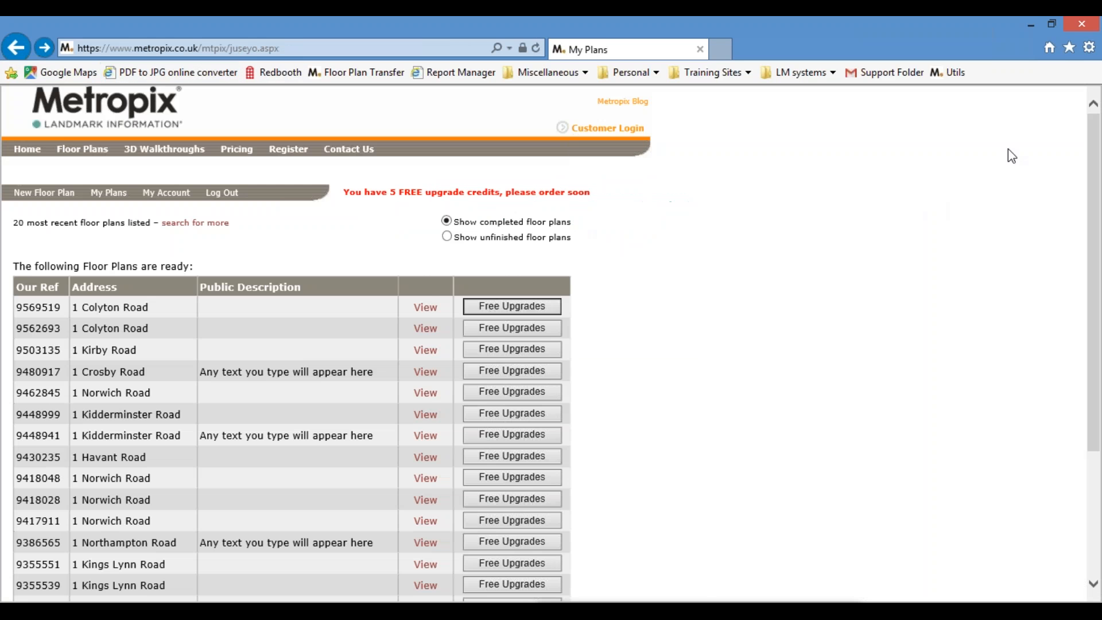